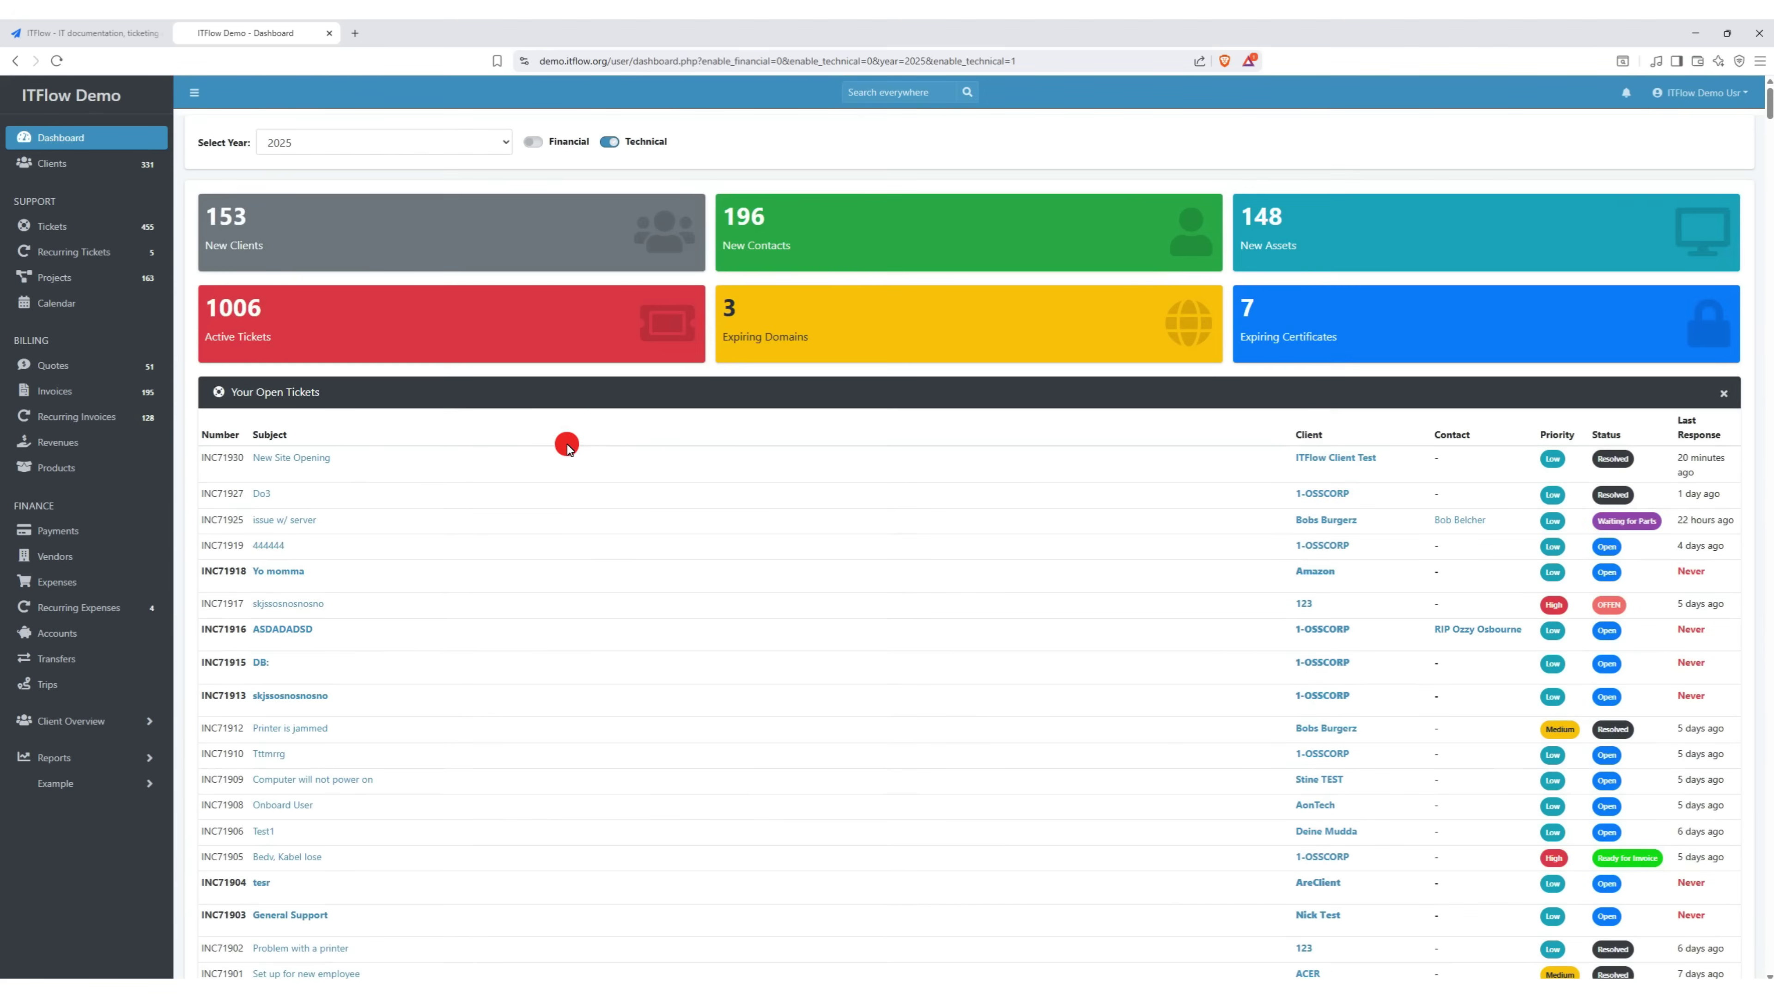
Open the Clients page listing client locations, primary contacts and billing balances
left_click(132, 165)
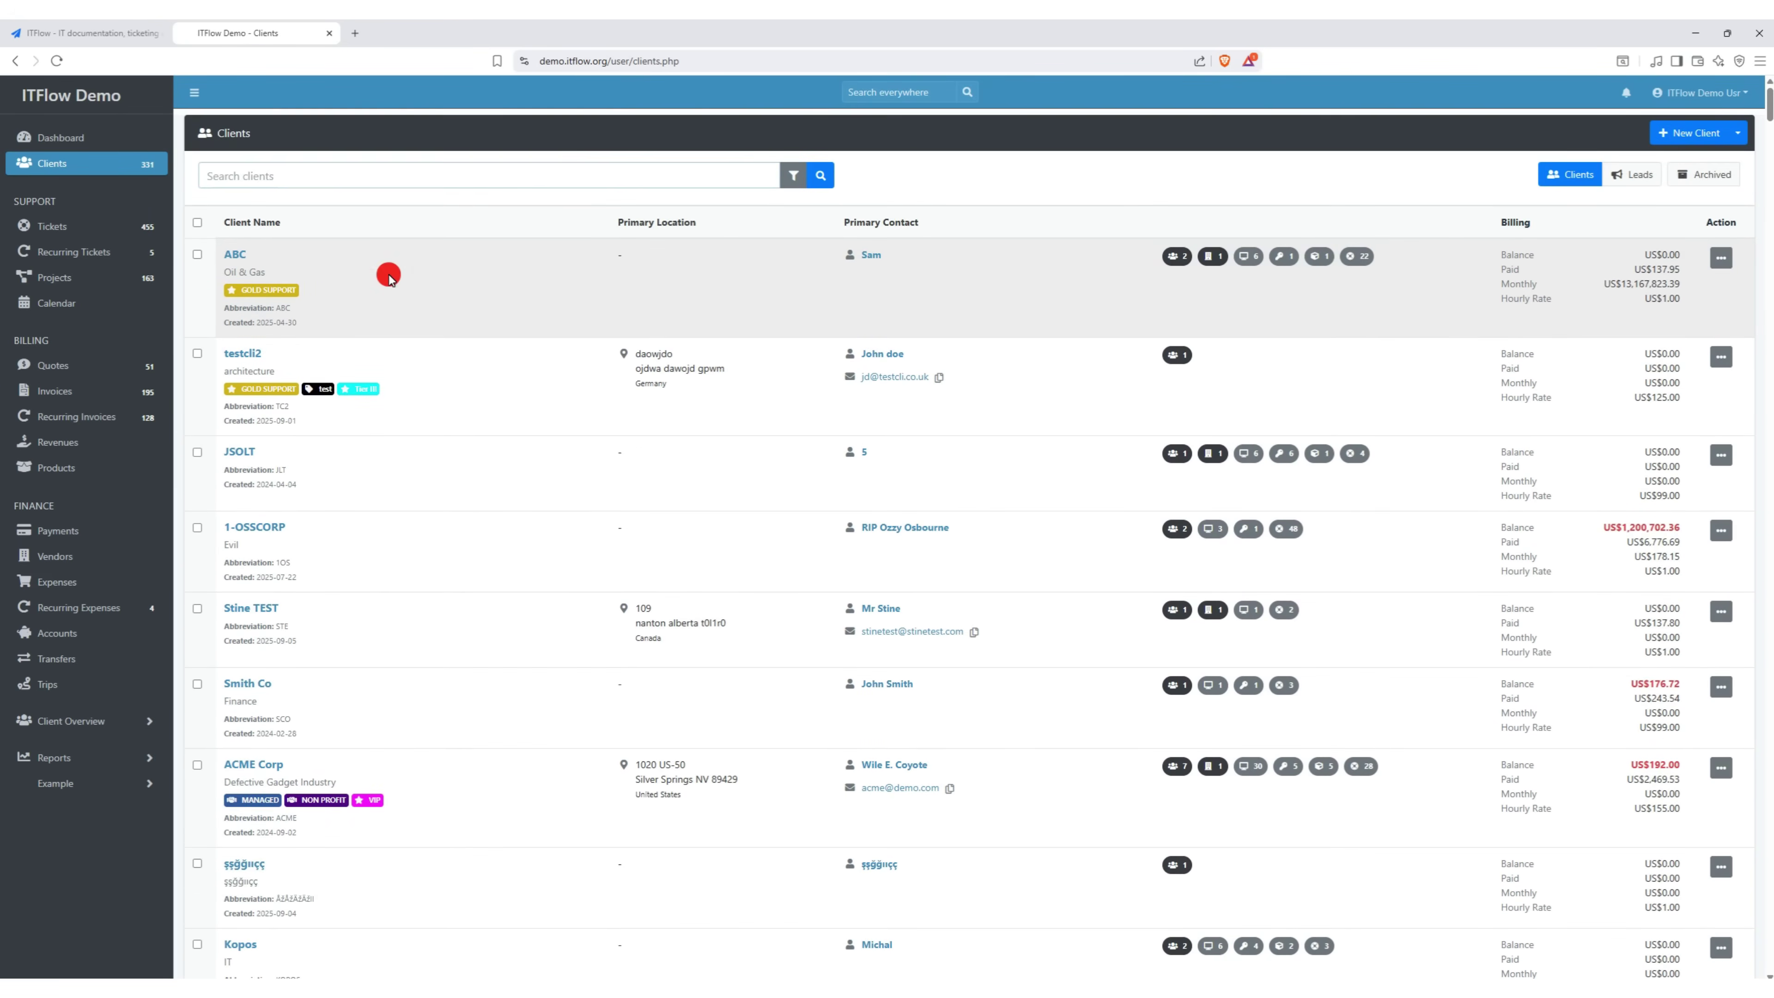
Open the JSOLT client's overview from the Clients list
left_click(356, 446)
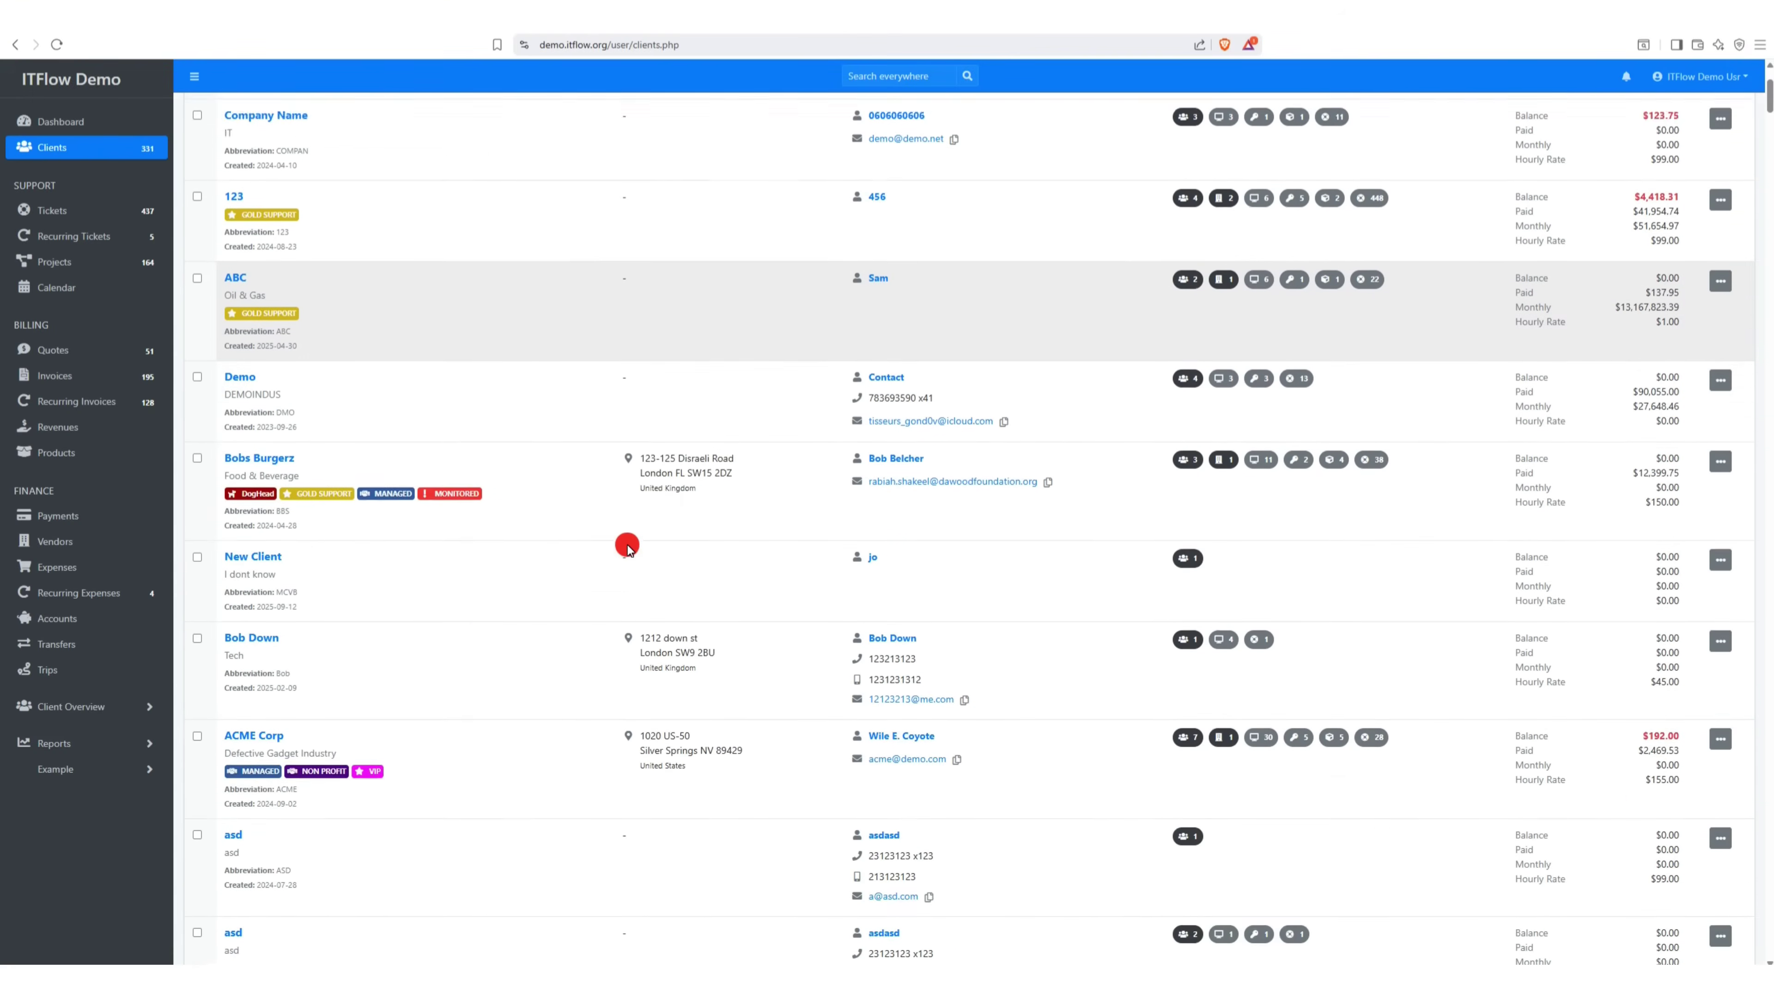
Browse the all-client Contacts, Licenses and Credentials lists
scroll(622, 542, "down", 10)
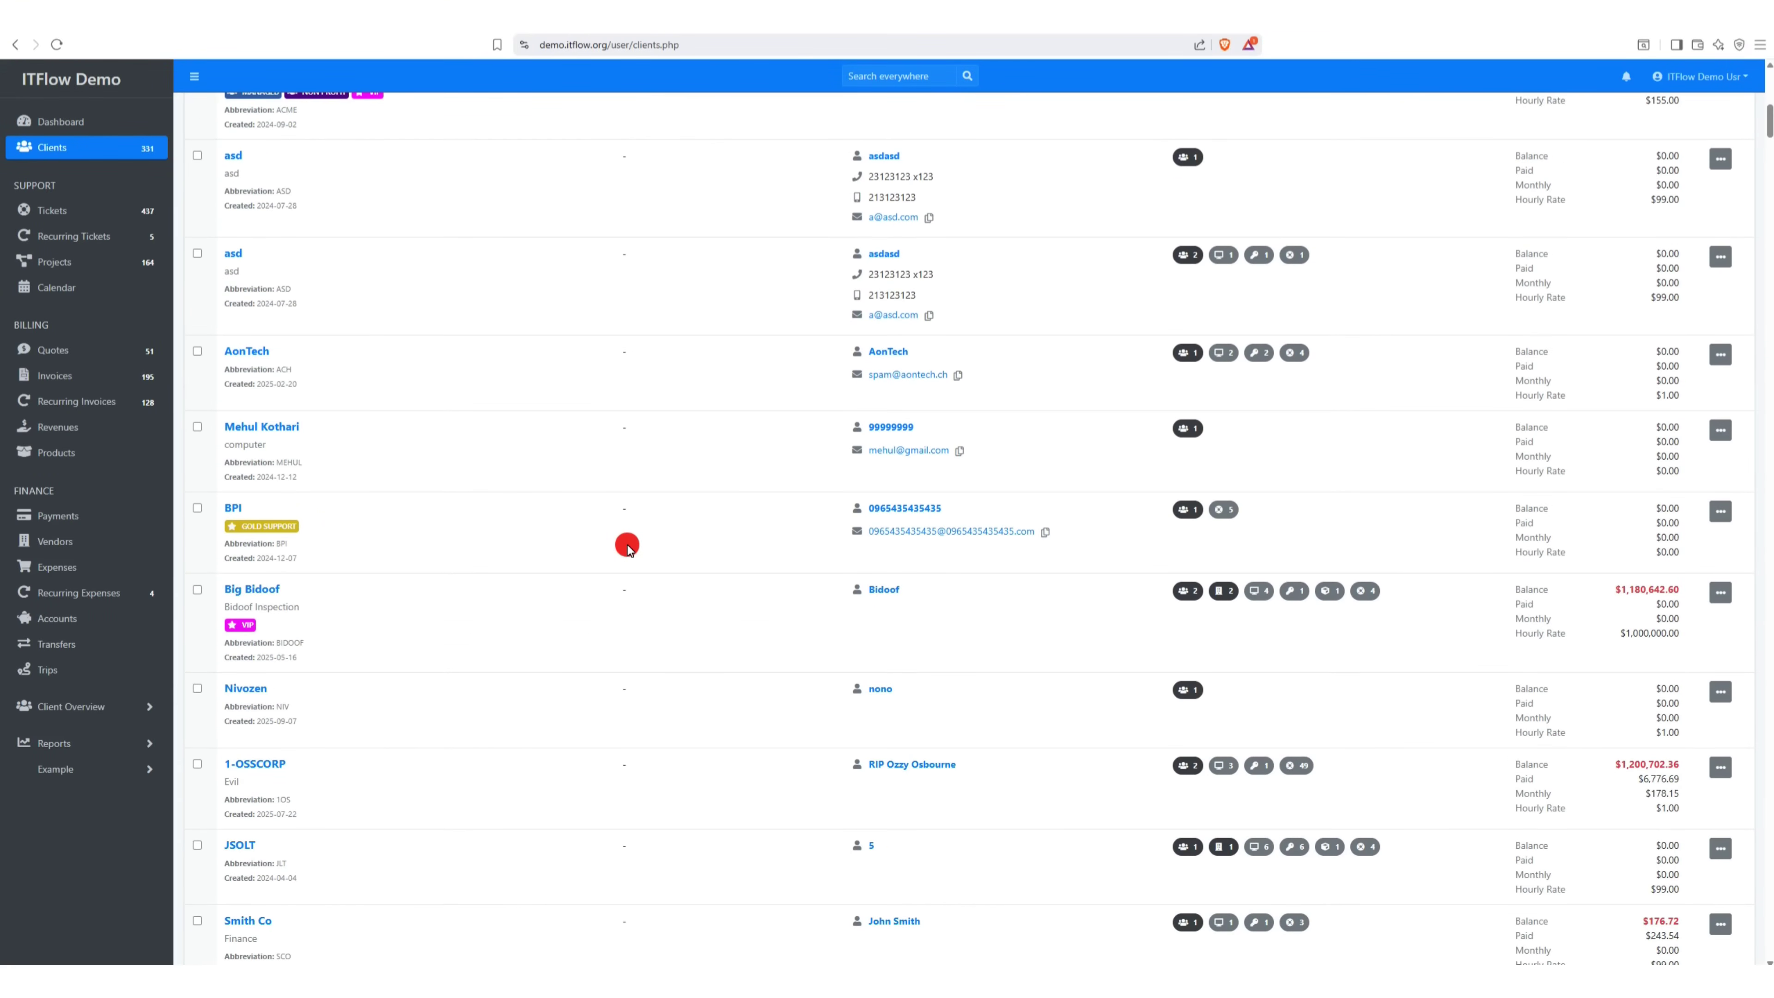
left_click(120, 708)
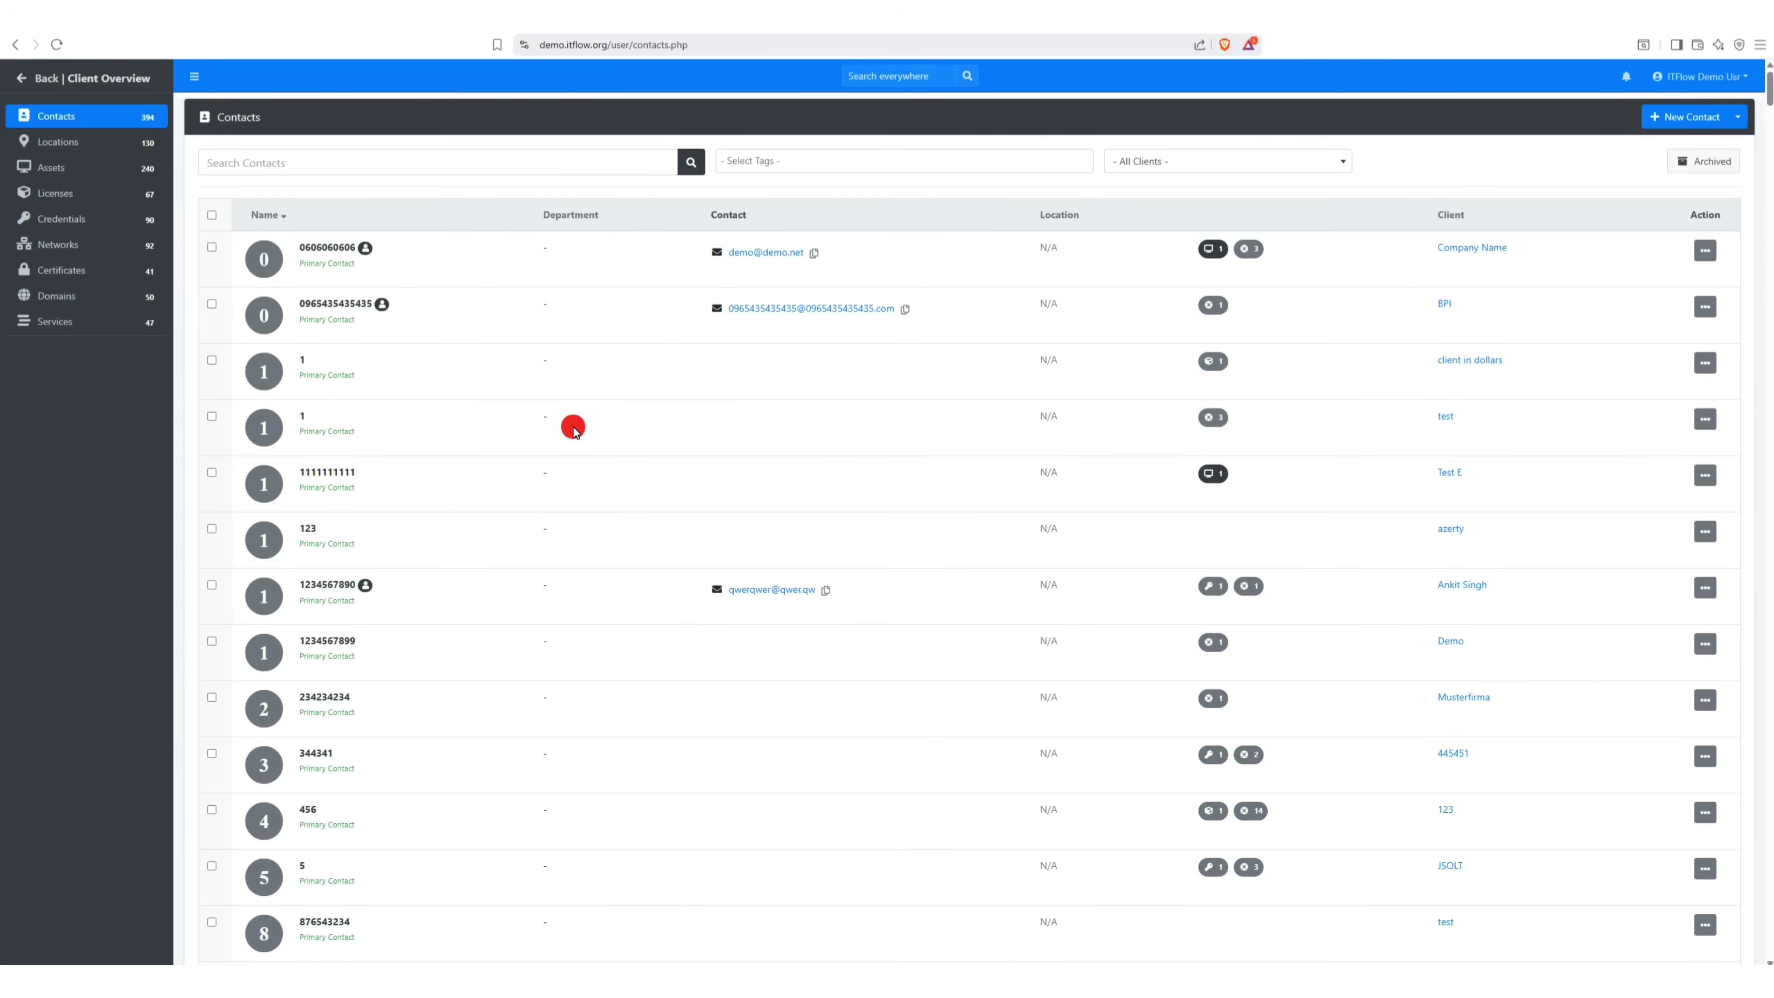
scroll(489, 349, "down", 5)
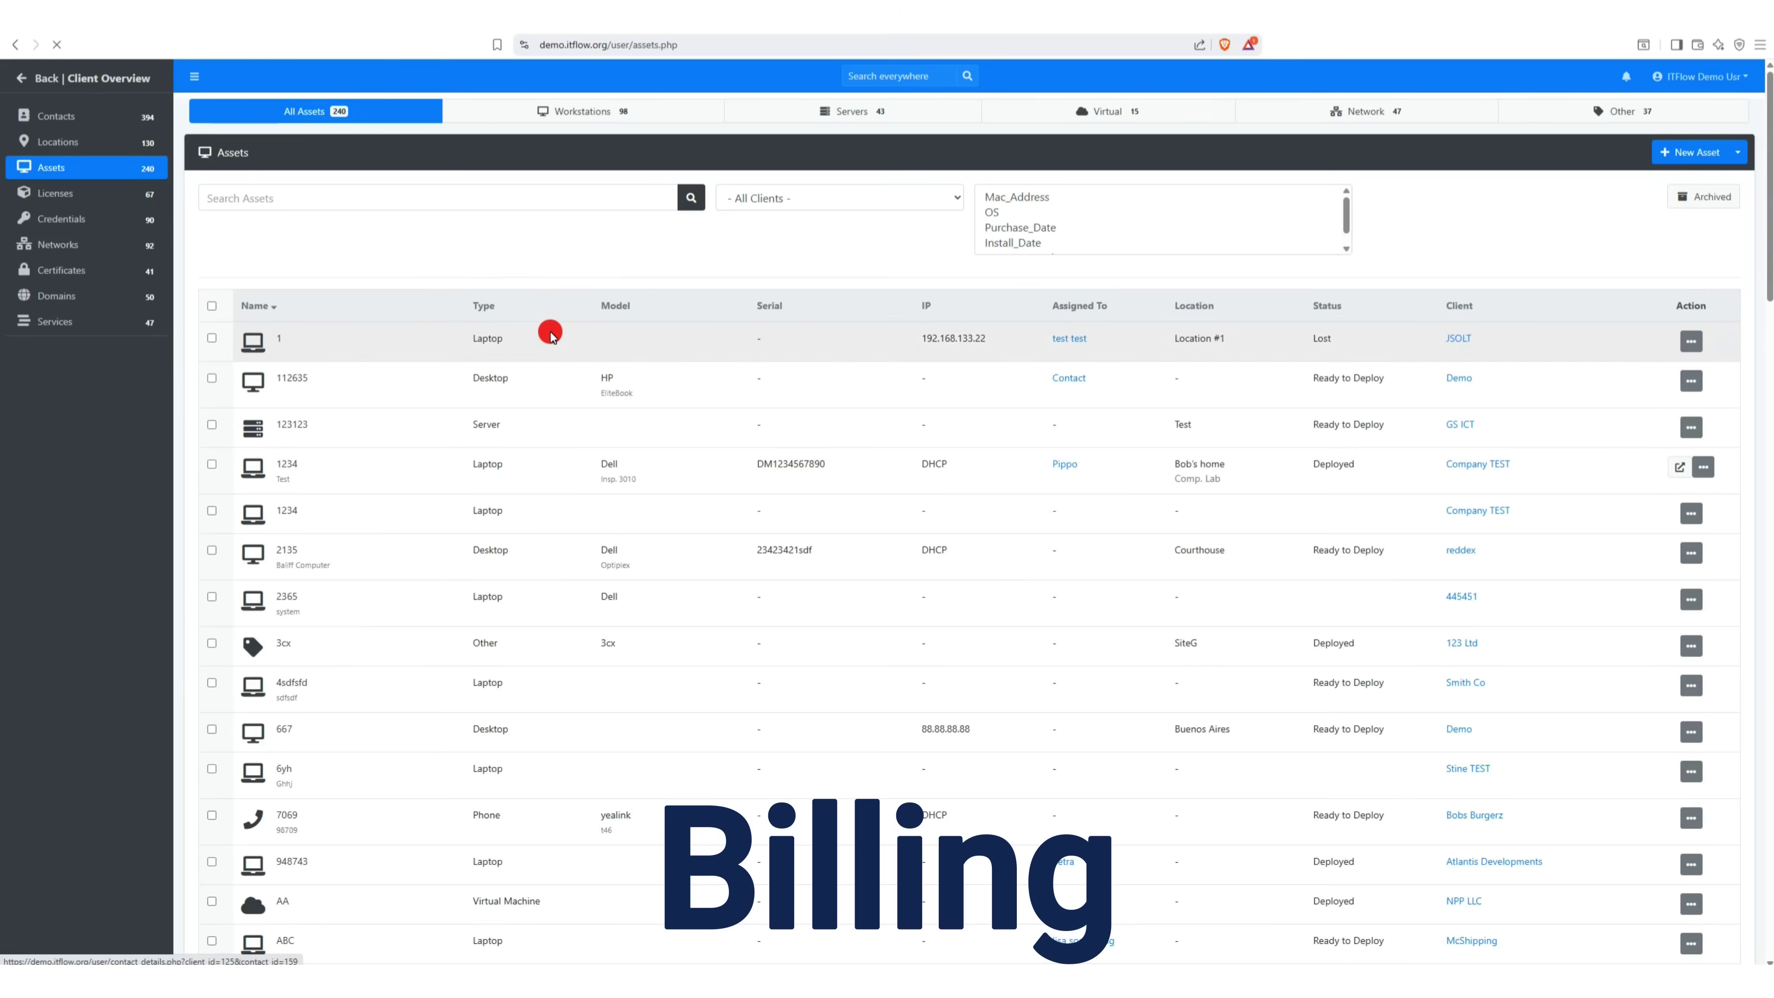
scroll(559, 328, "down", 5)
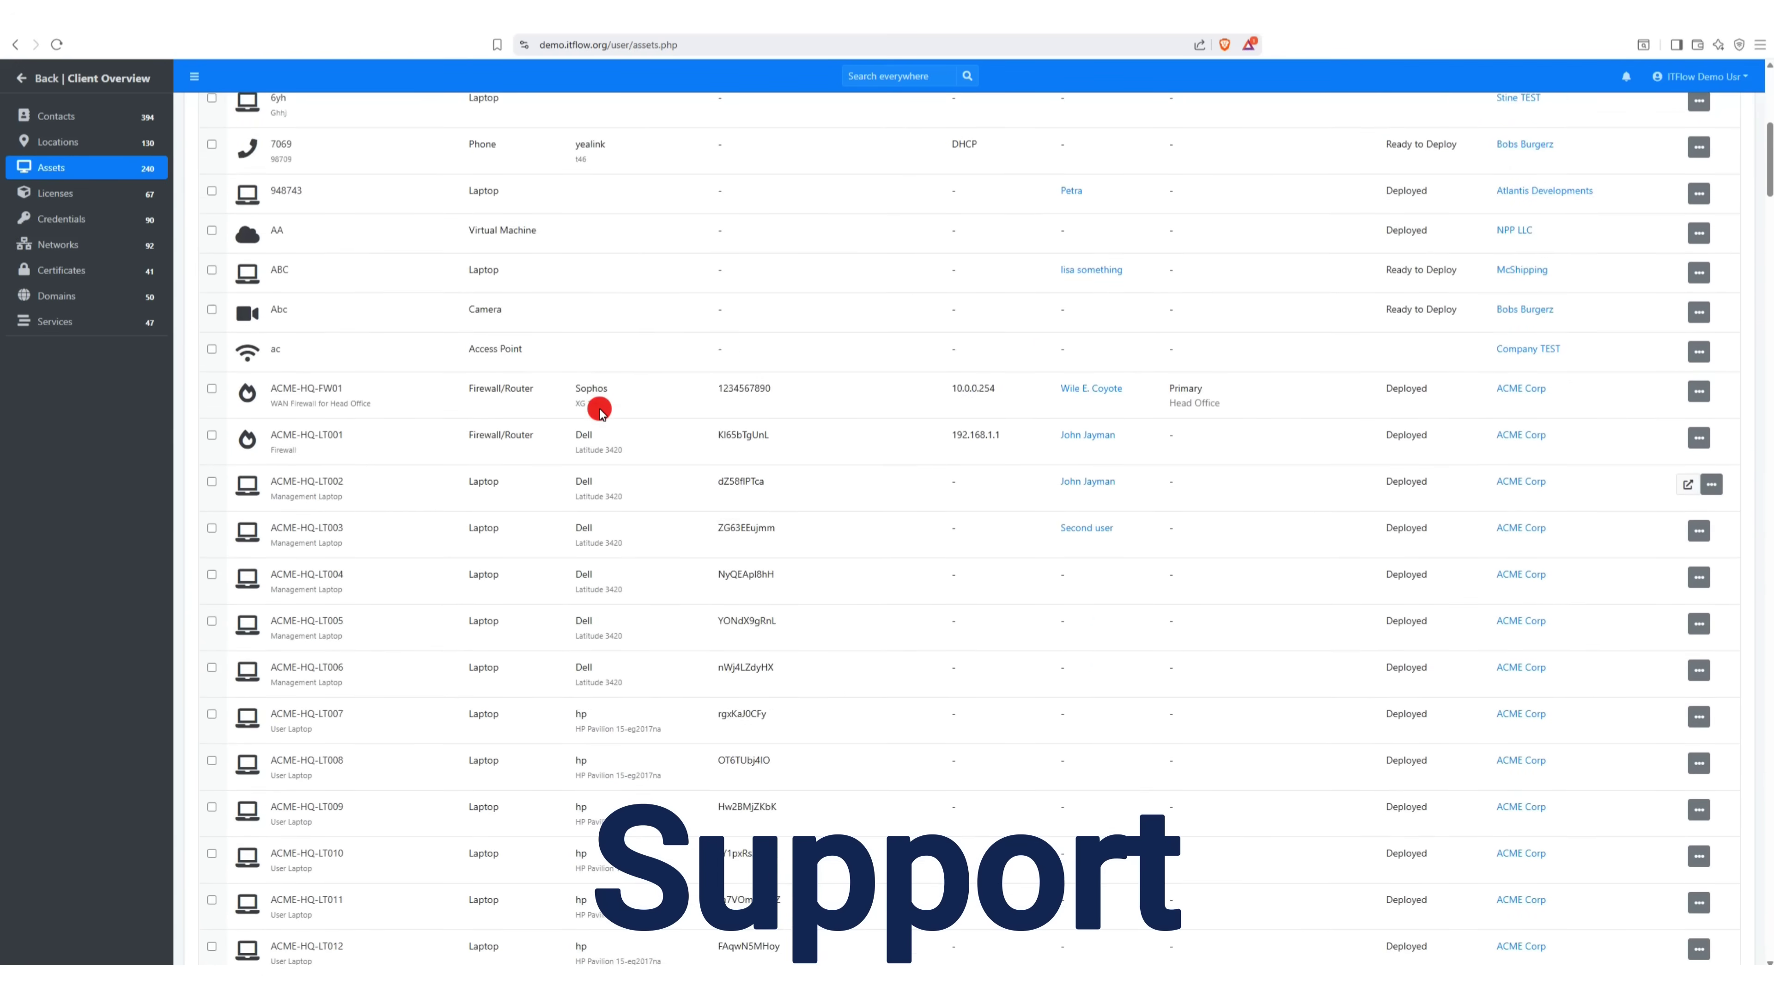
left_click(84, 192)
scroll(534, 287, "down", 3)
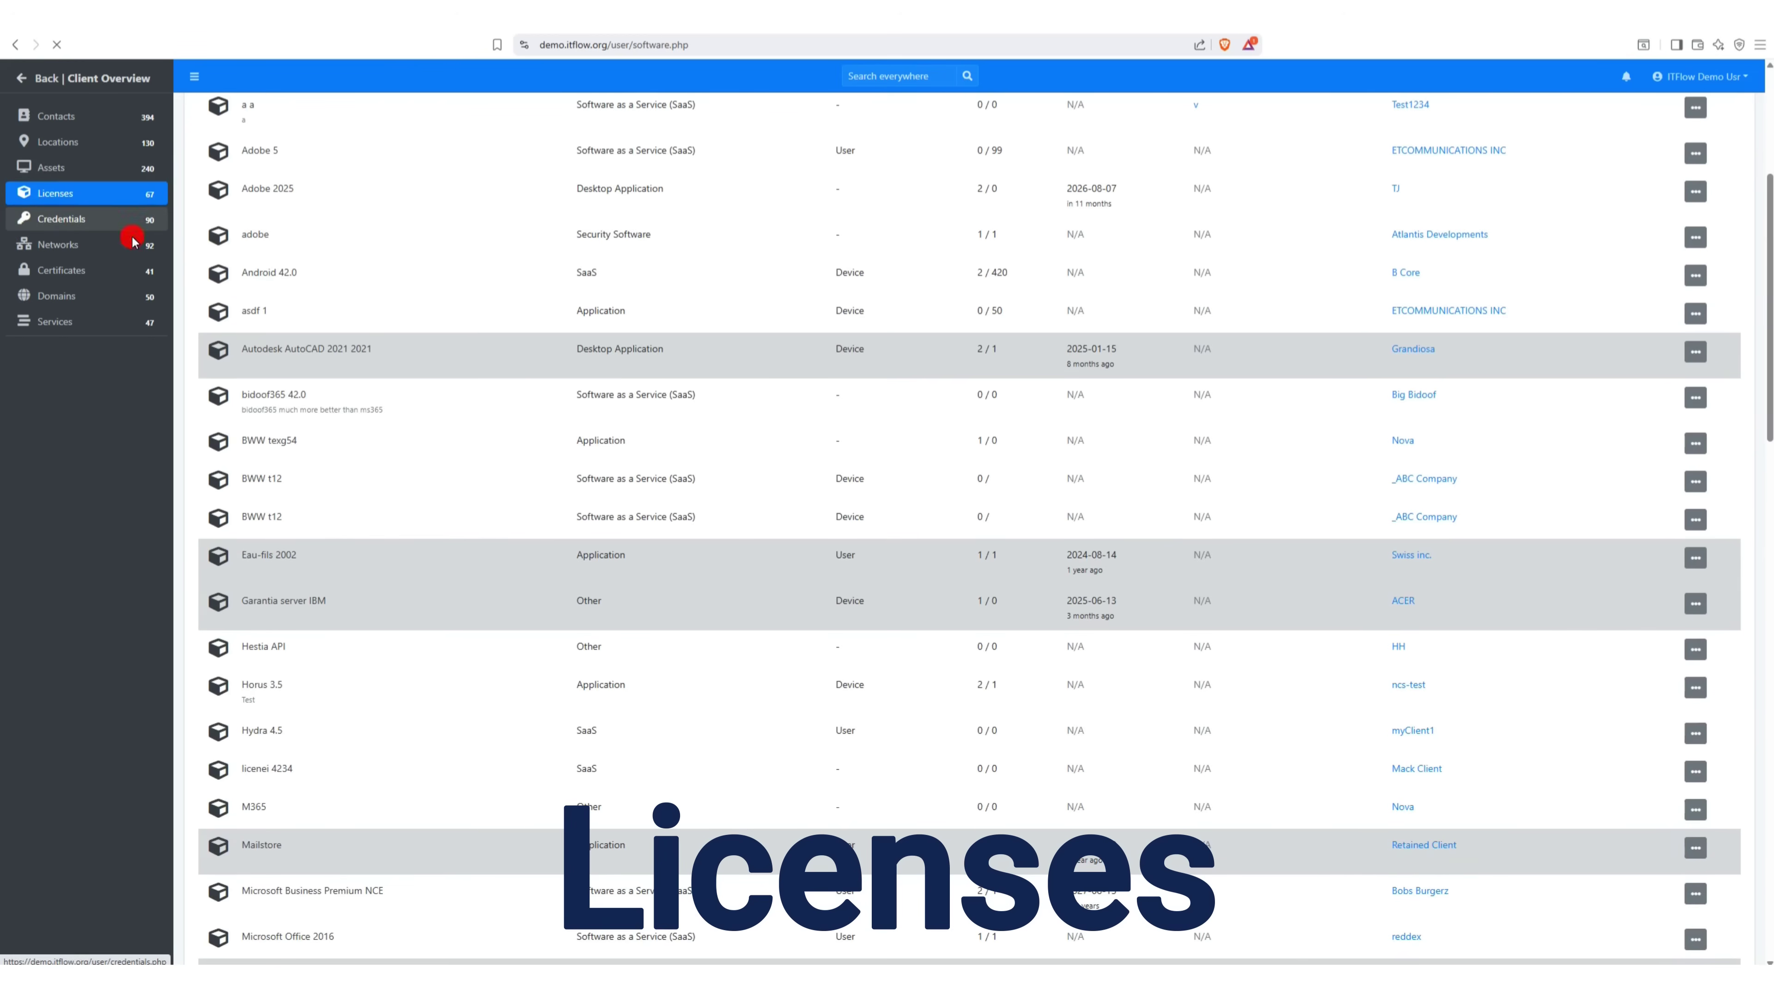
left_click(90, 229)
scroll(455, 257, "down", 5)
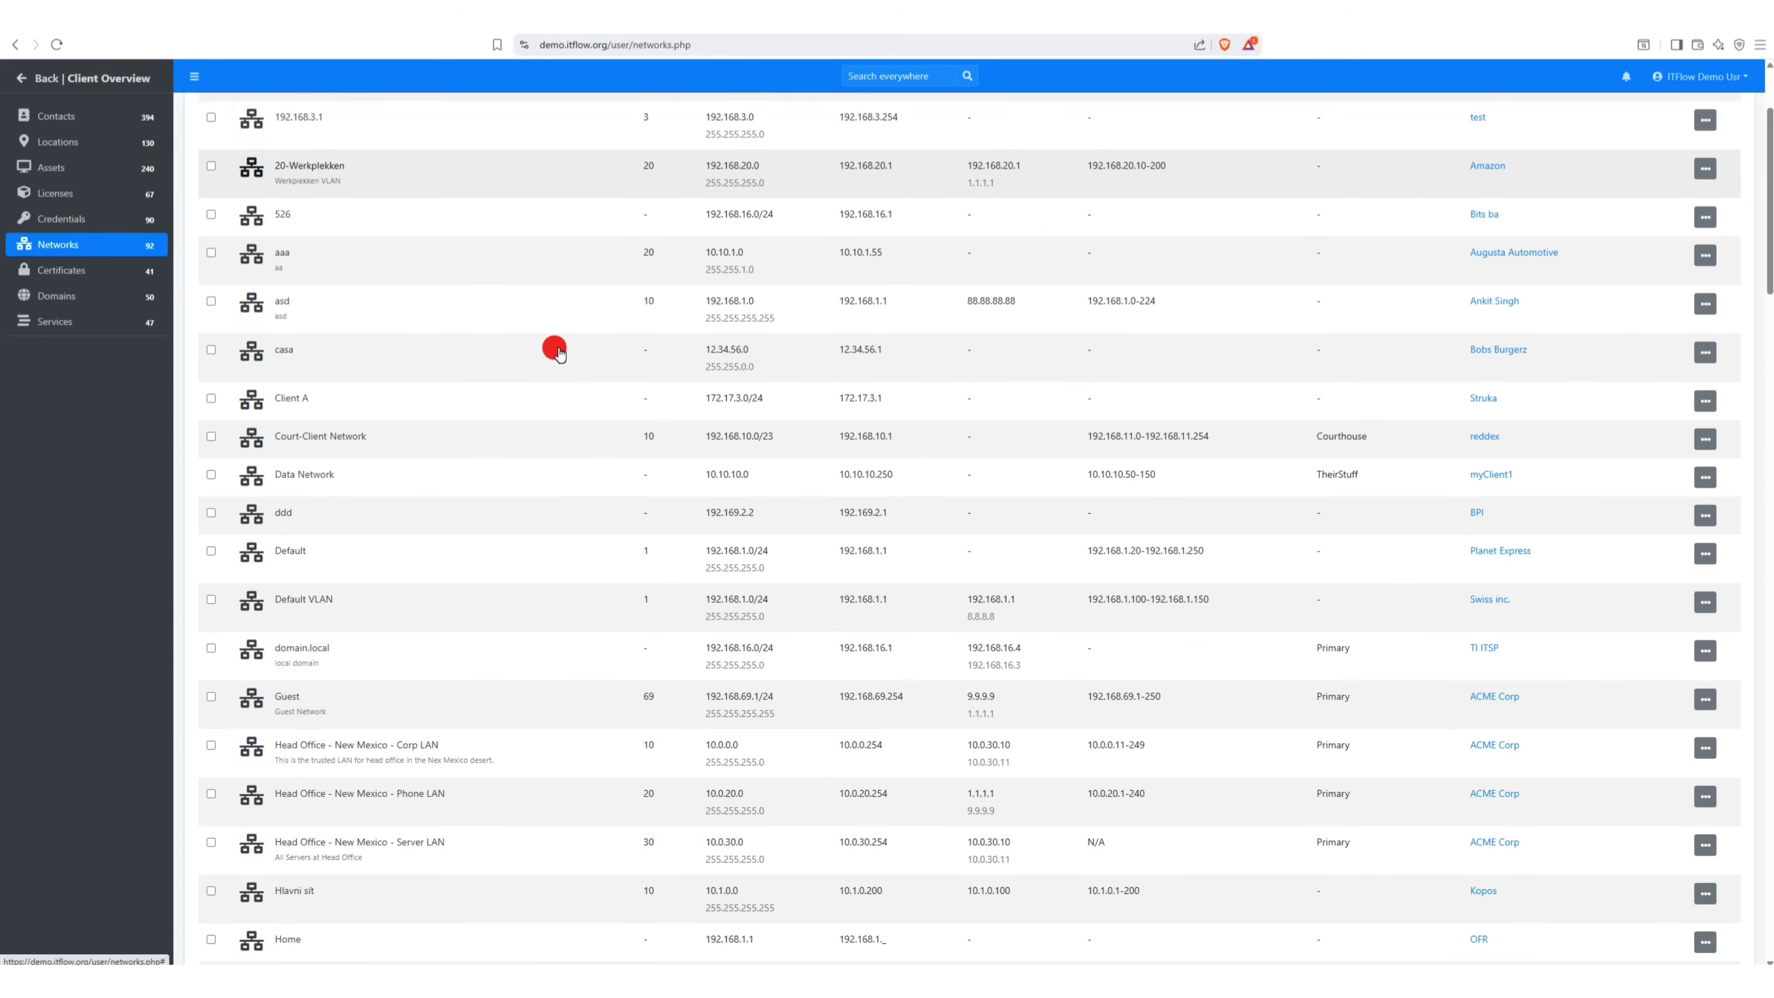
scroll(440, 299, "down", 3)
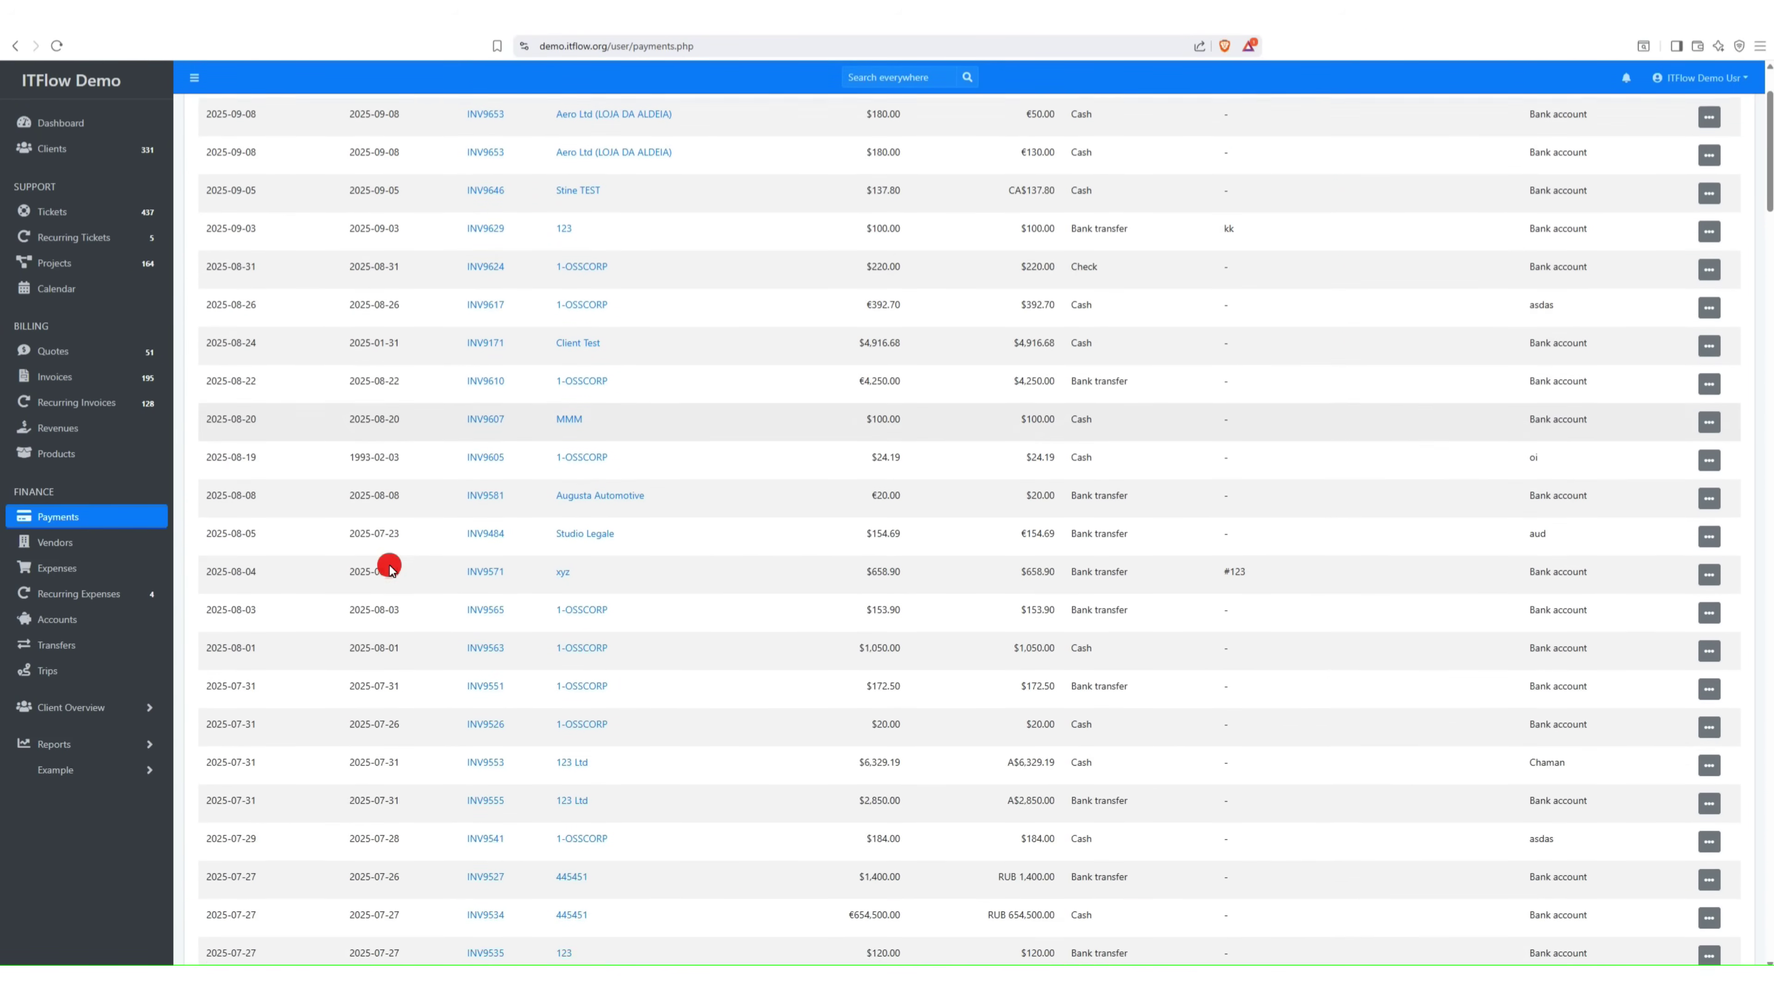
Browse the Vendors, Expenses, Accounts and Transfers finance lists
left_click(55, 542)
scroll(317, 475, "down", 8)
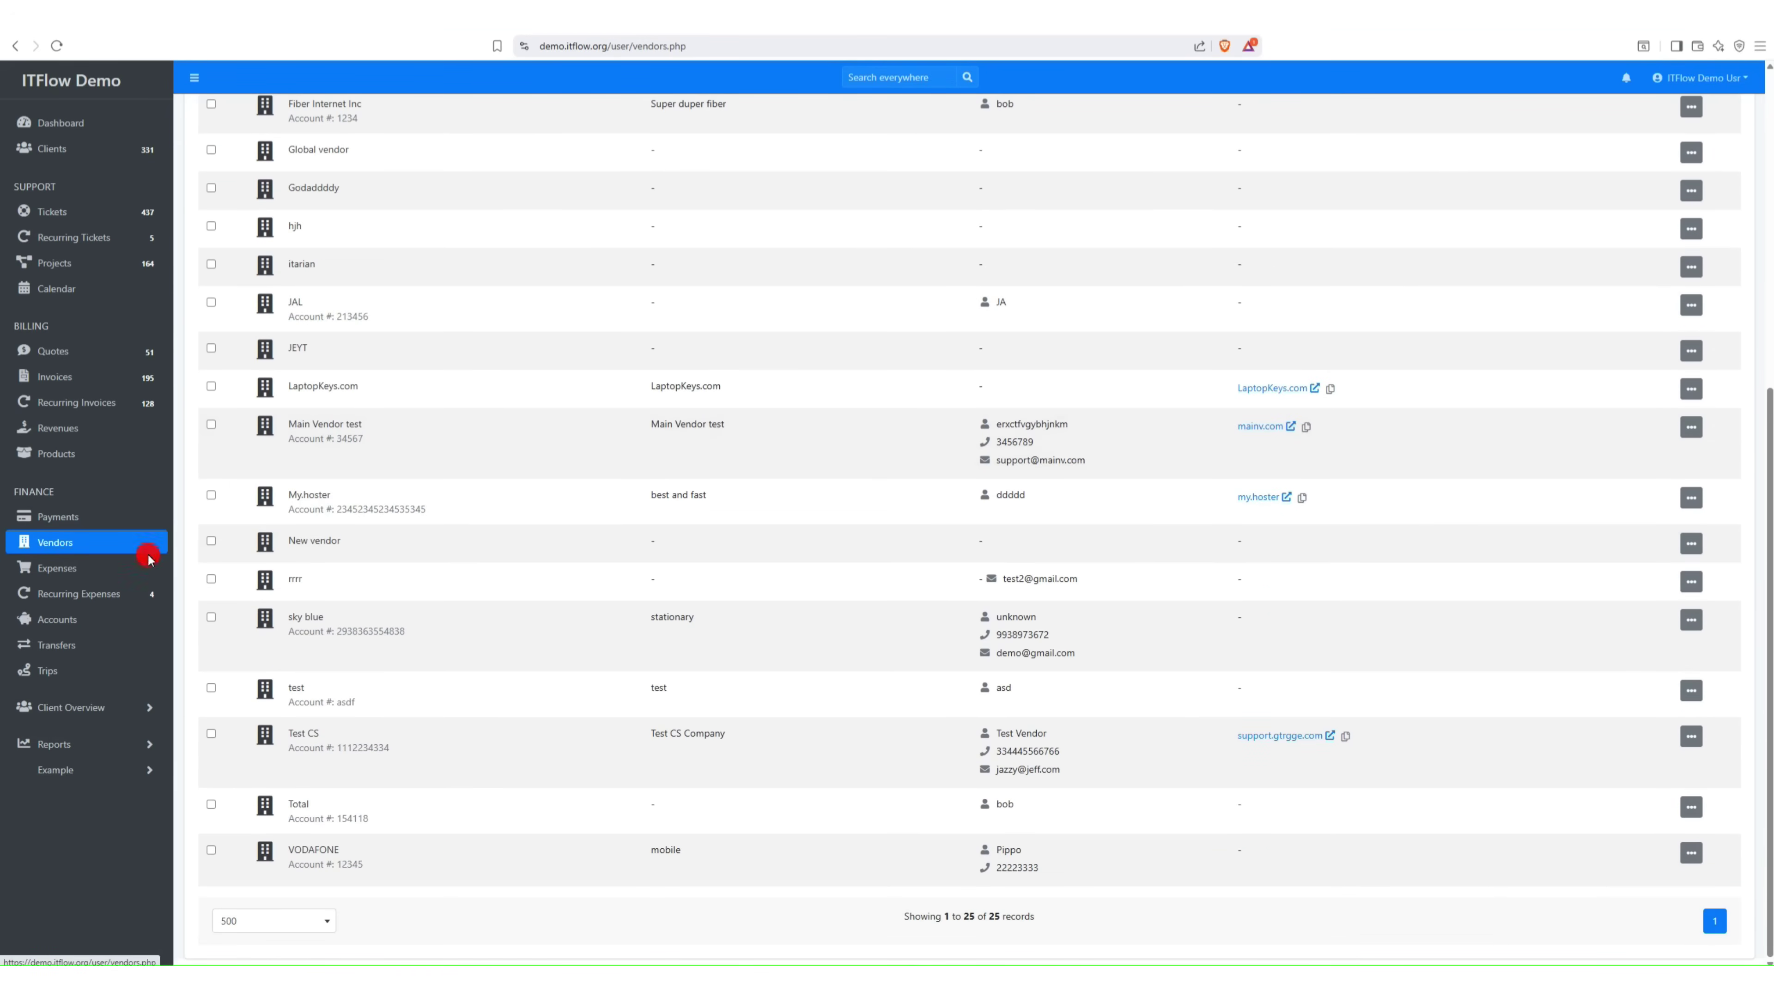
left_click(148, 563)
scroll(384, 491, "down", 10)
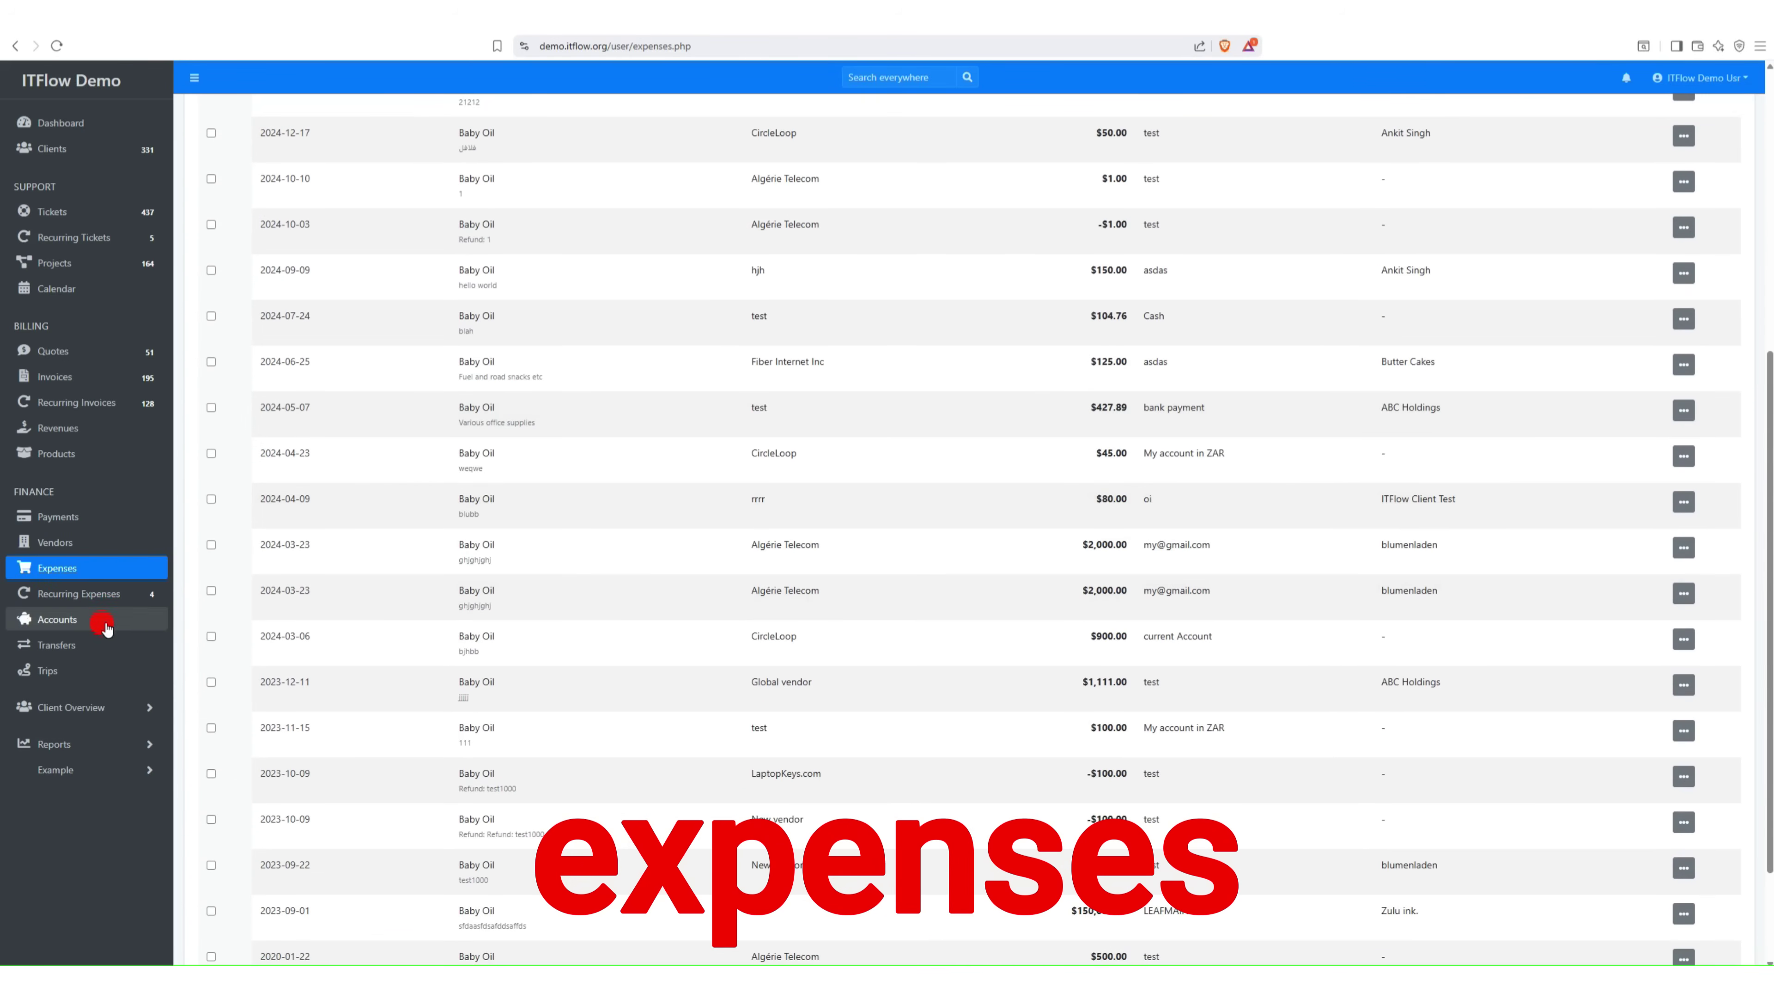
left_click(106, 627)
scroll(344, 468, "down", 10)
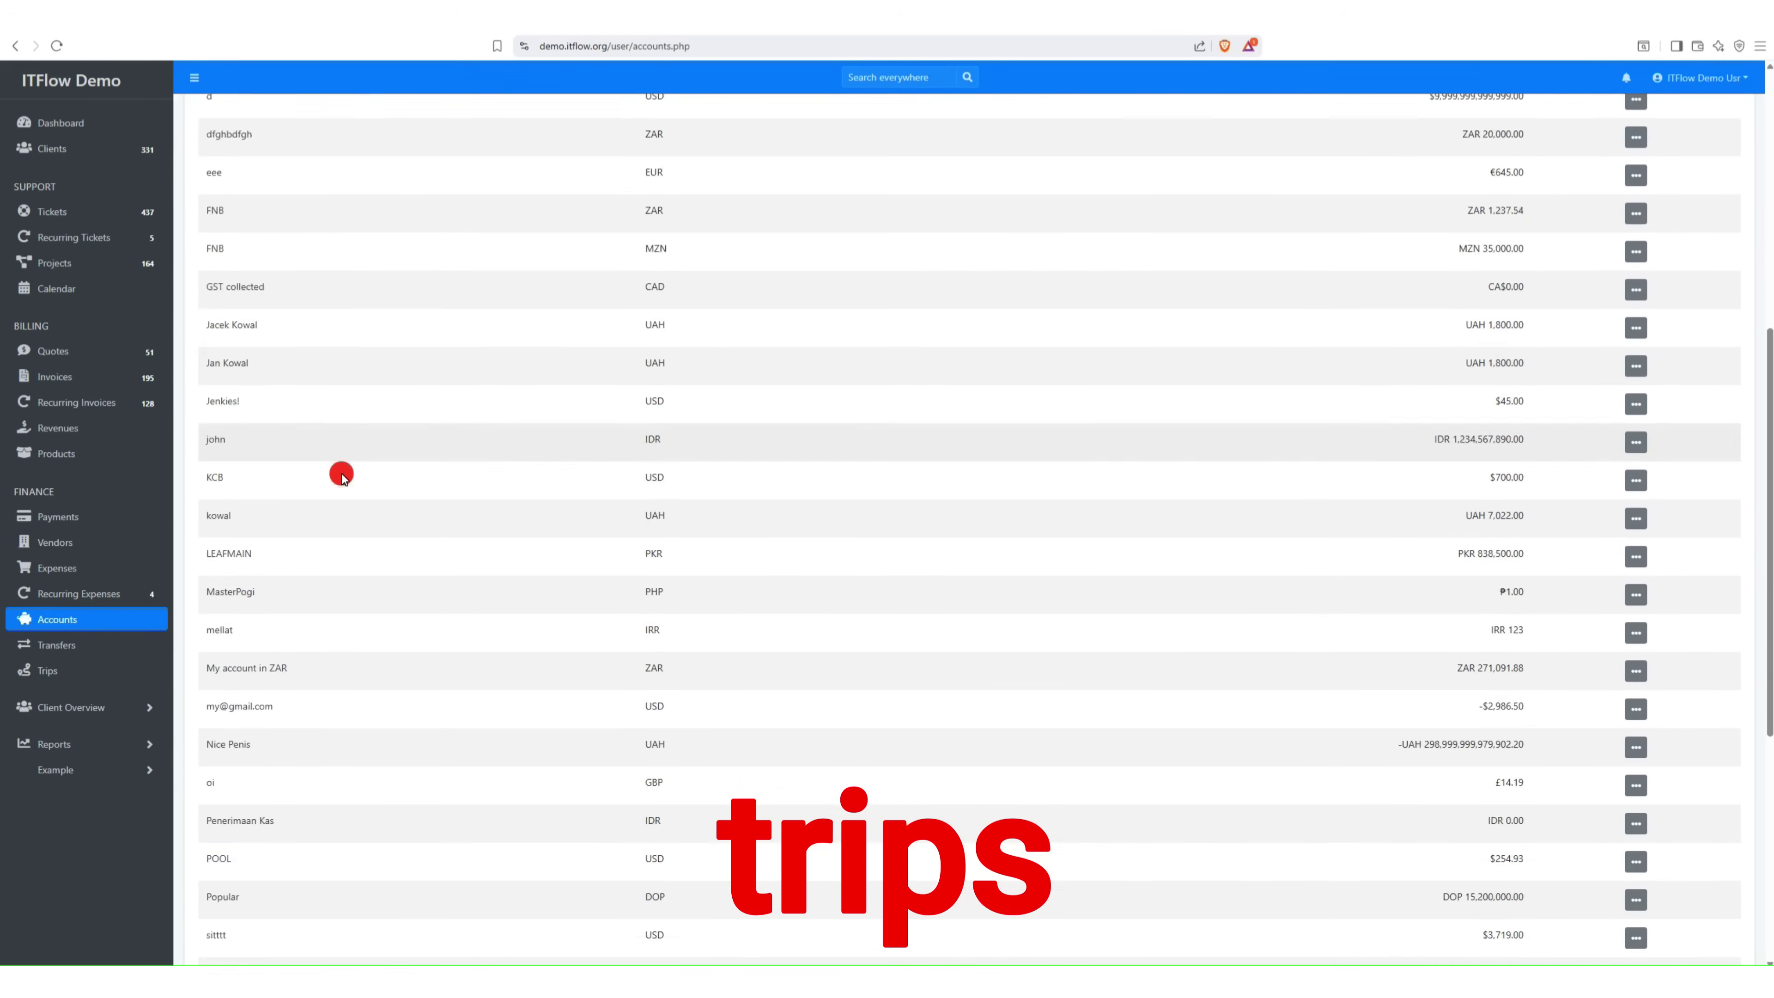
left_click(191, 642)
scroll(447, 499, "down", 10)
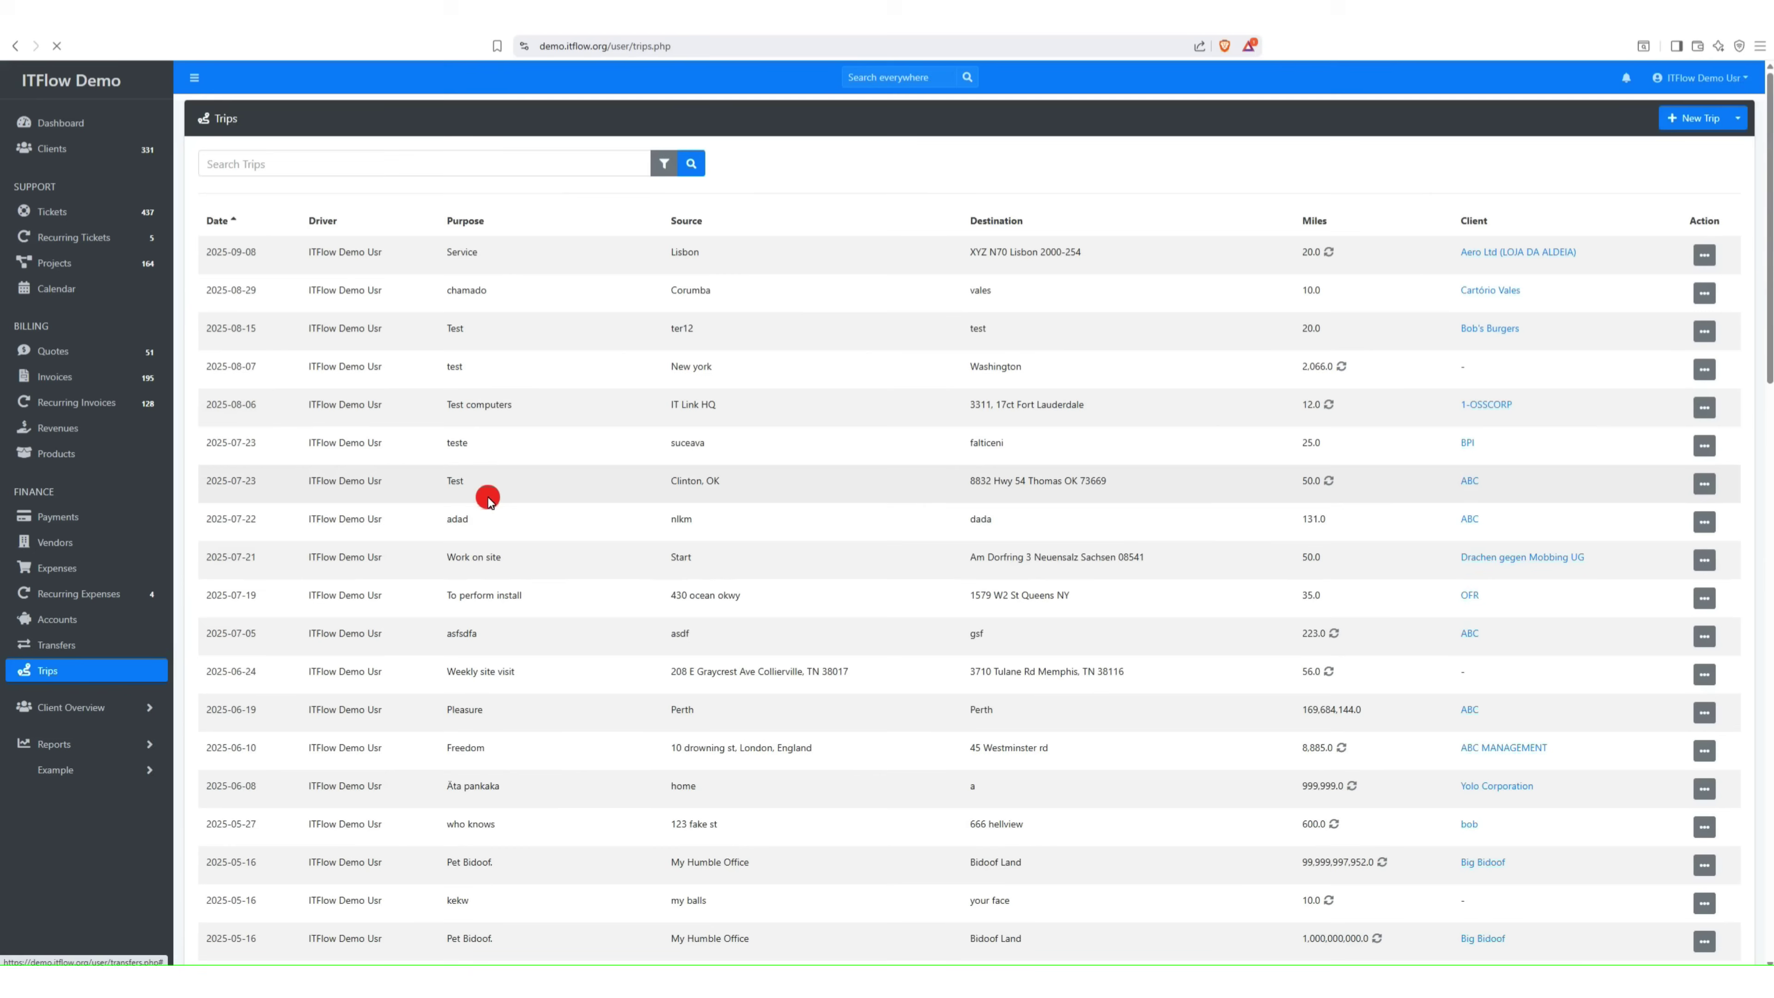
scroll(488, 501, "down", 10)
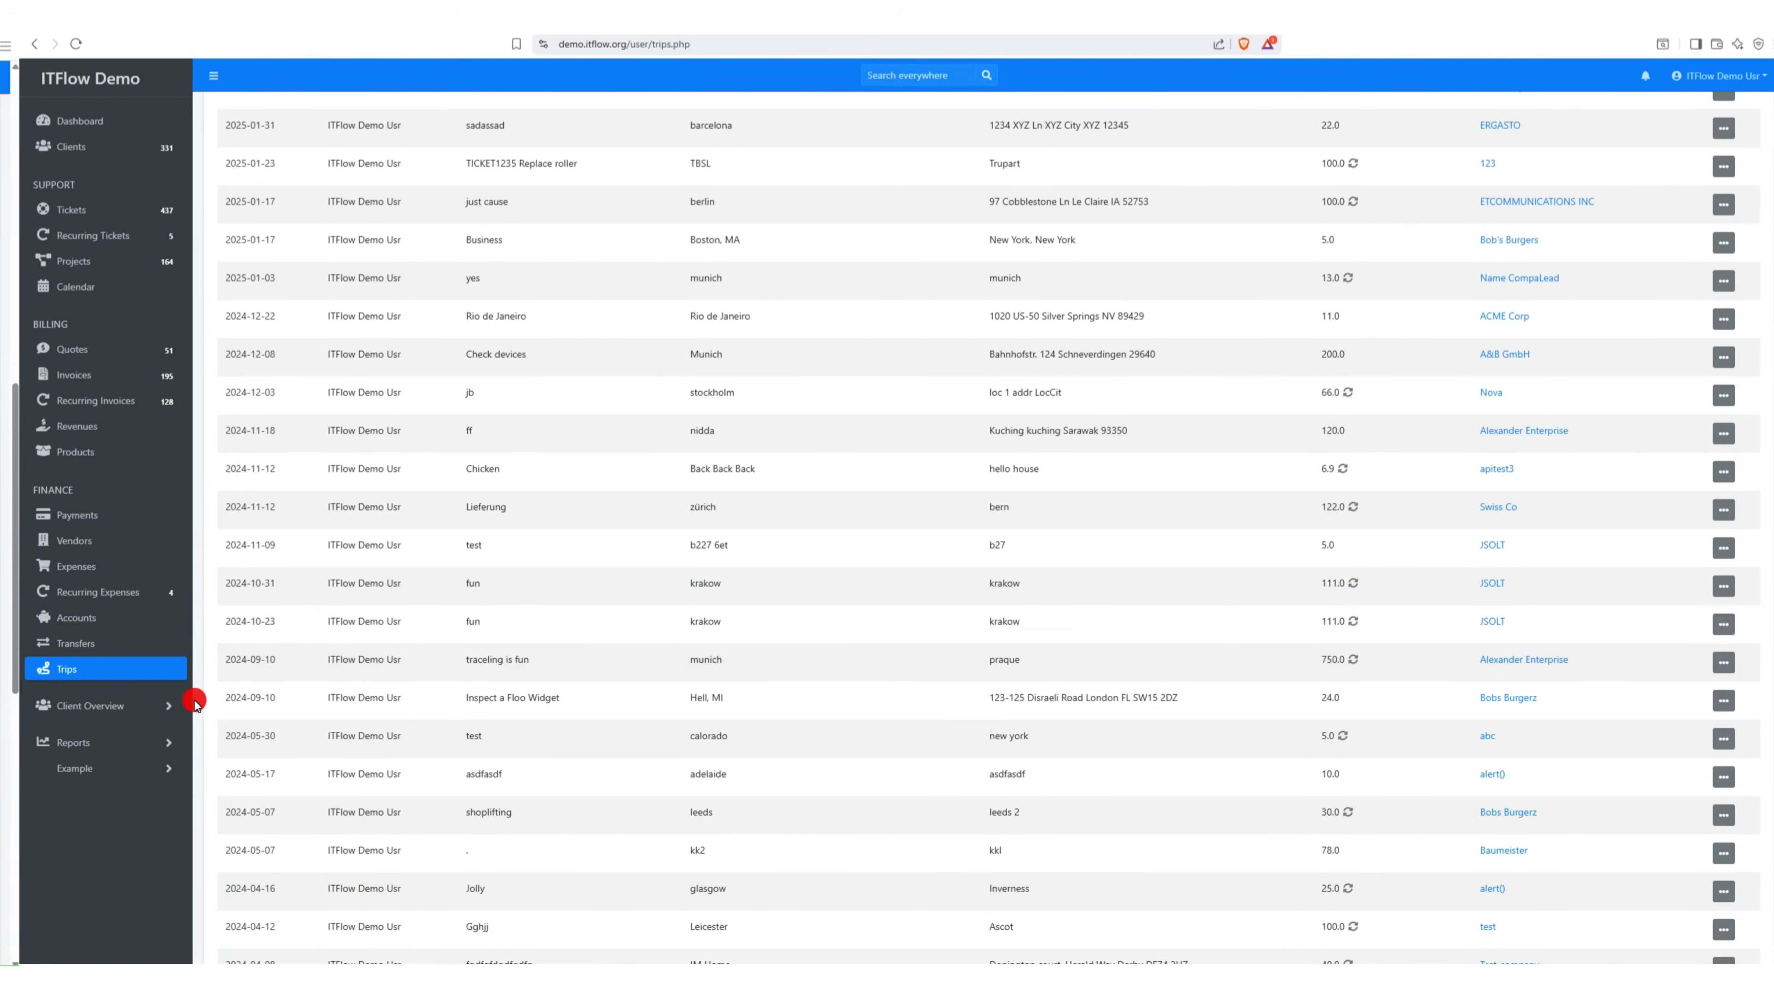
Review the Income By Client, Expense, Tickets and Tickets by Client reports
left_click(77, 165)
left_click(167, 243)
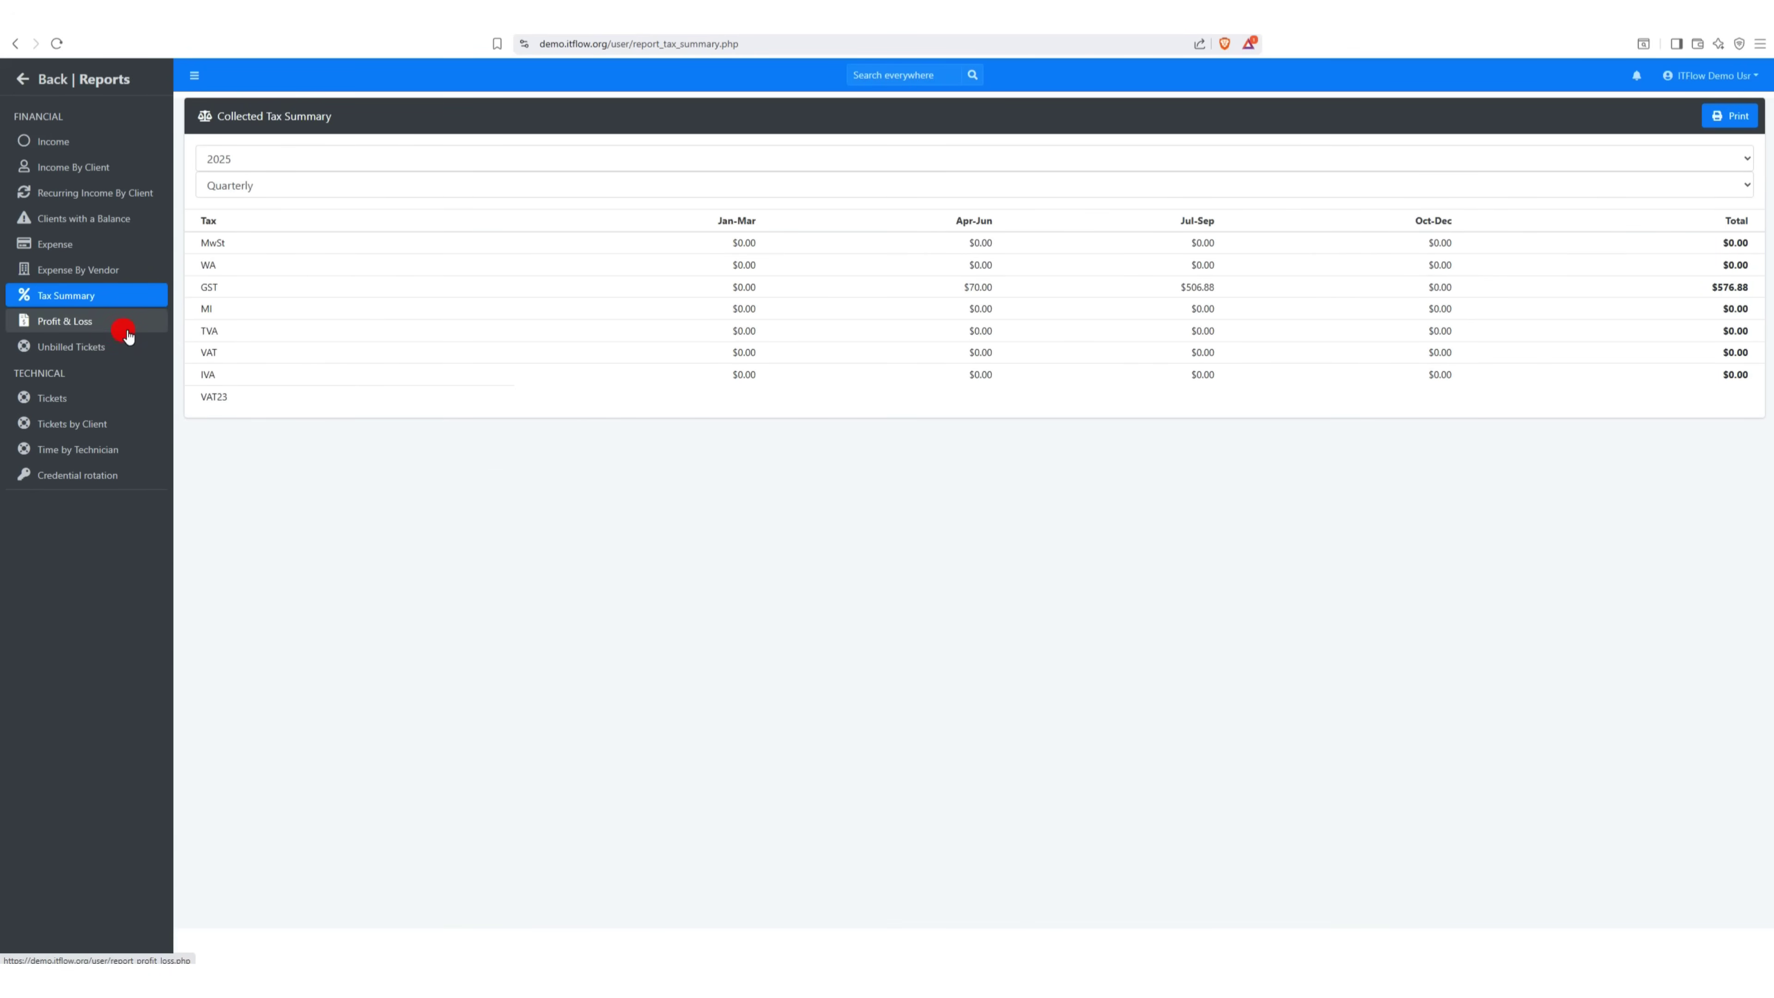
left_click(105, 398)
left_click(132, 424)
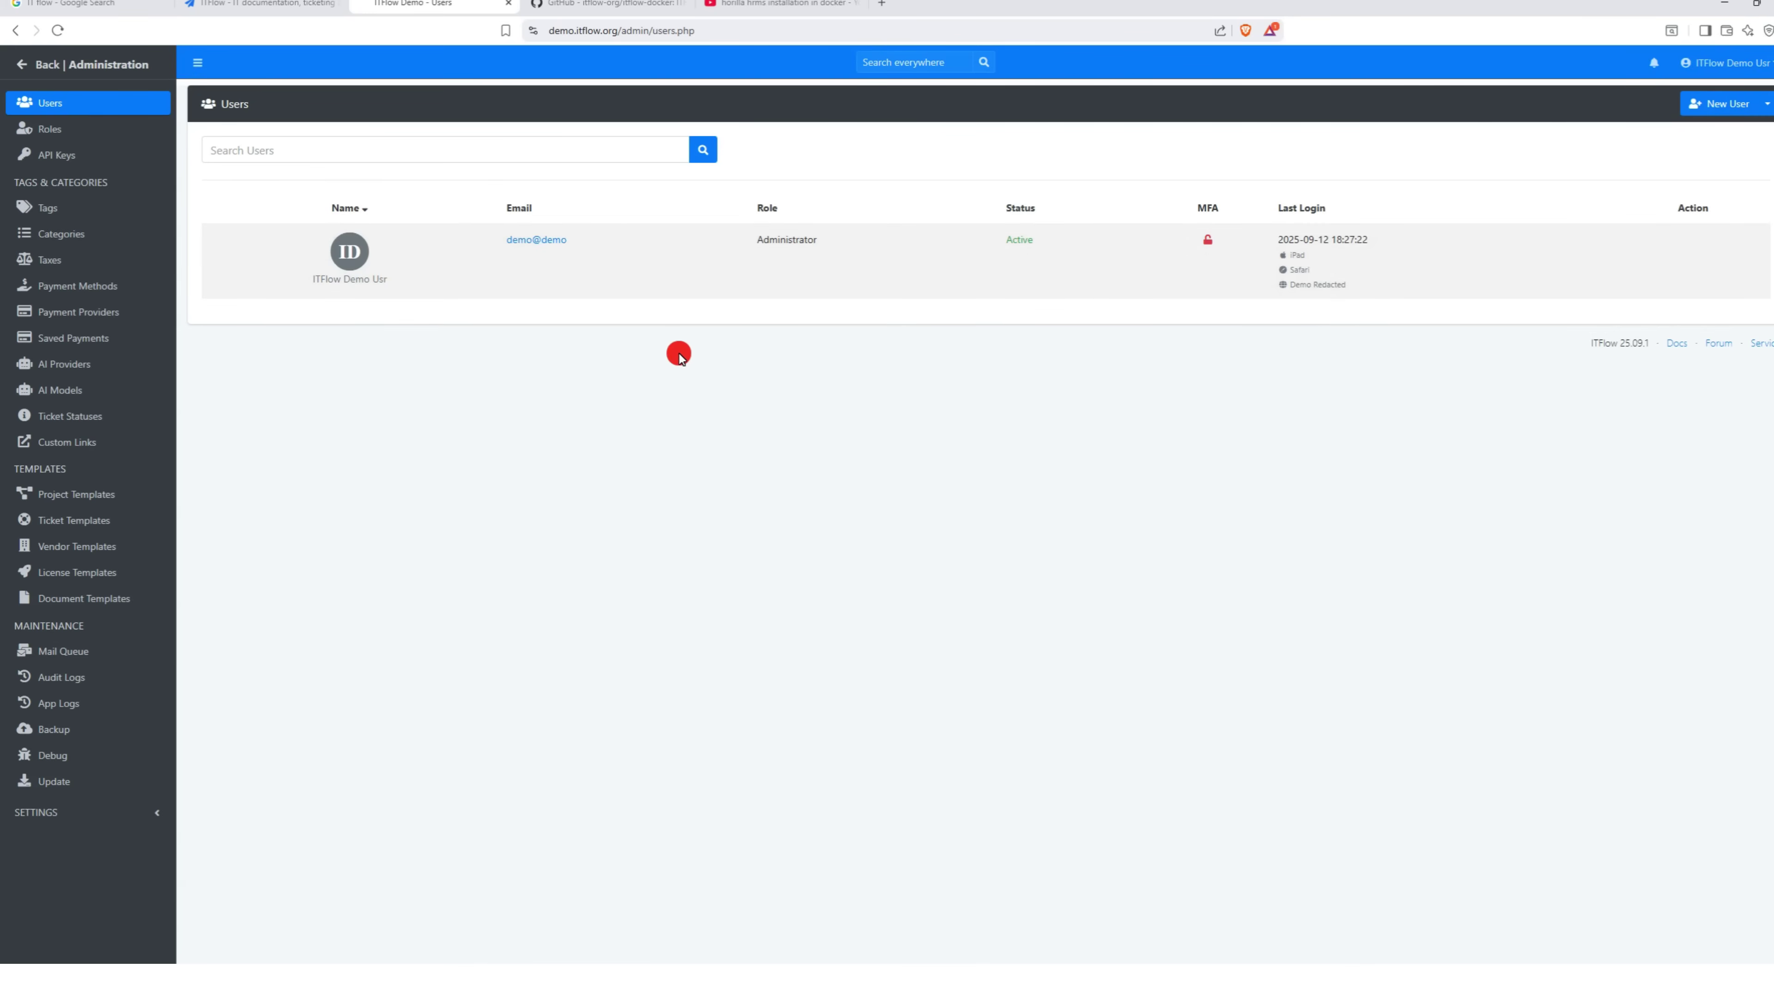
Glance at the New User form without saving, then the API keys, categories and payment methods pages
left_click(1714, 104)
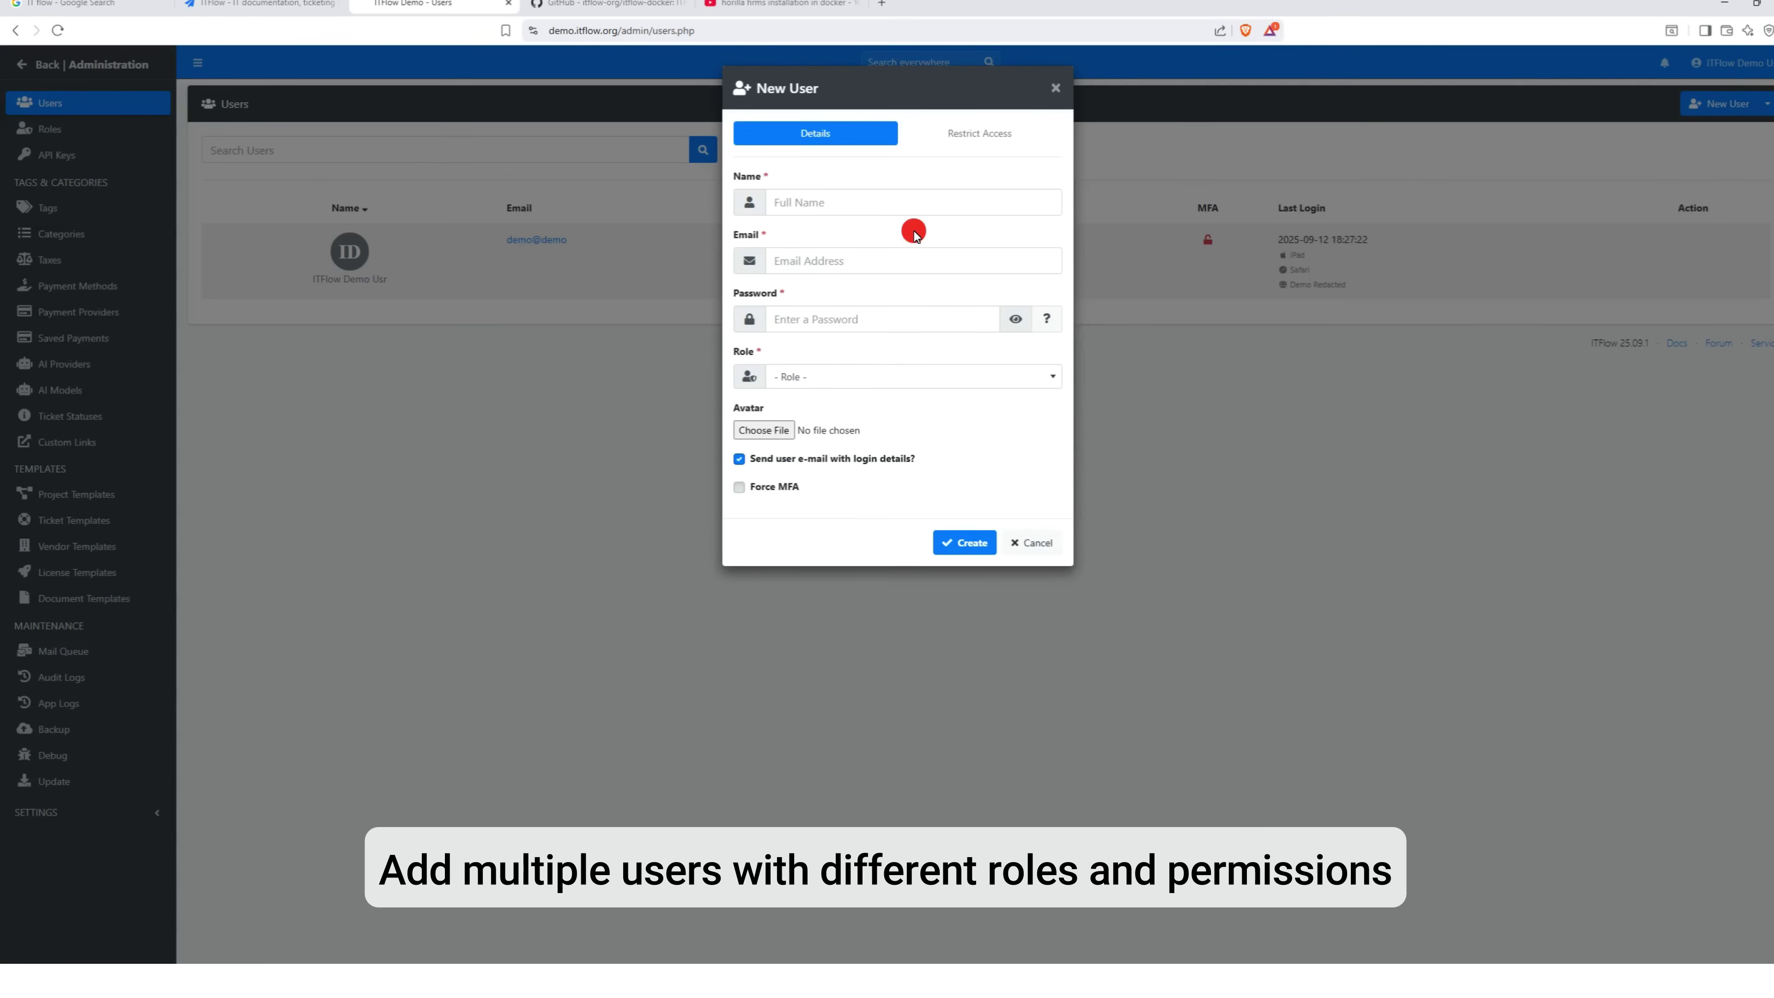
key("Escape")
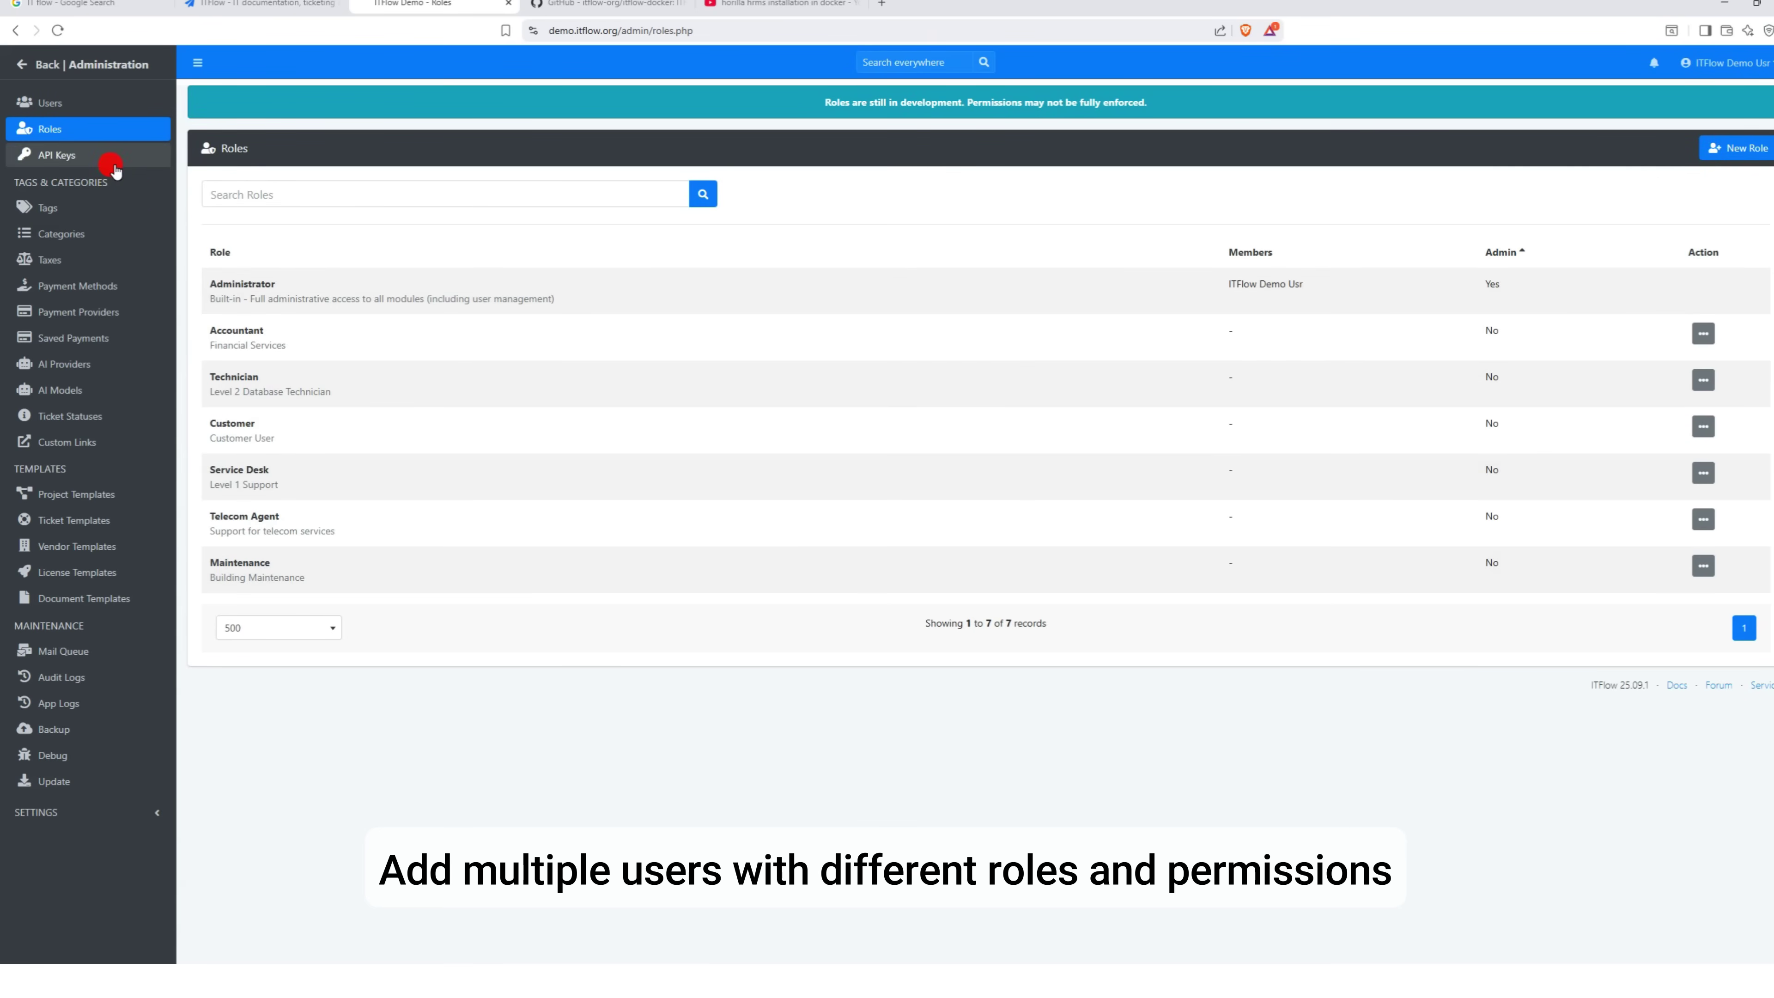
left_click(111, 165)
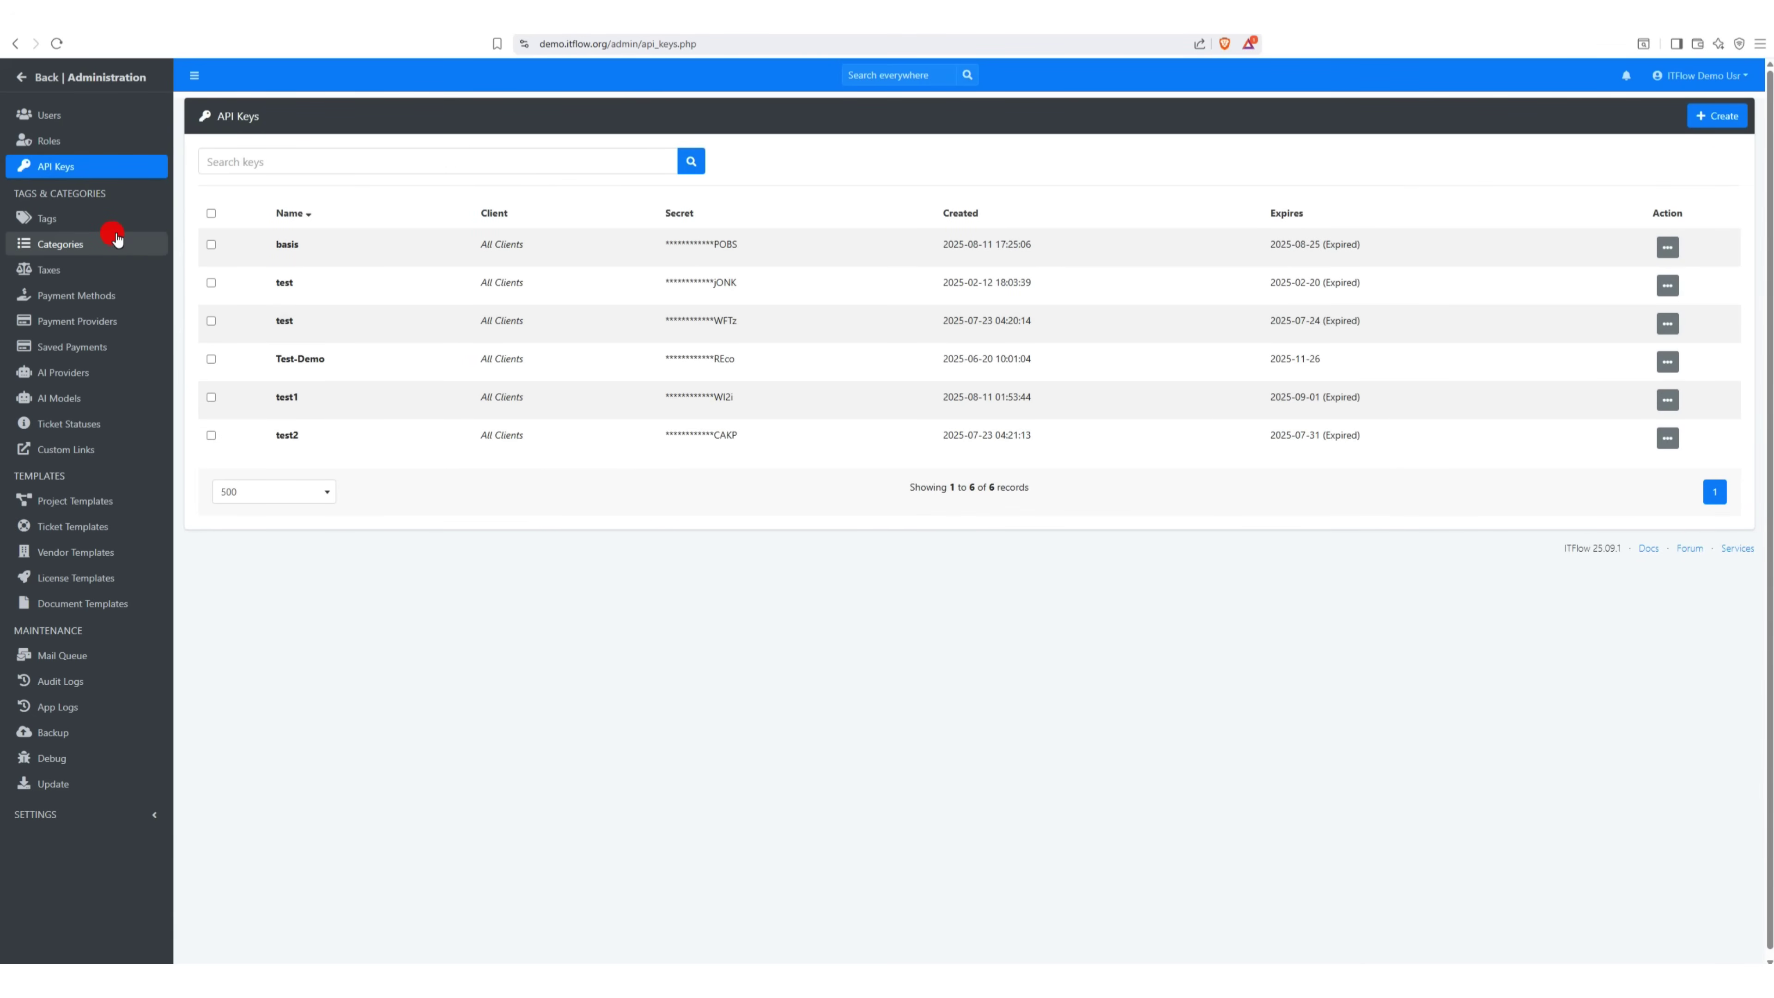
left_click(108, 241)
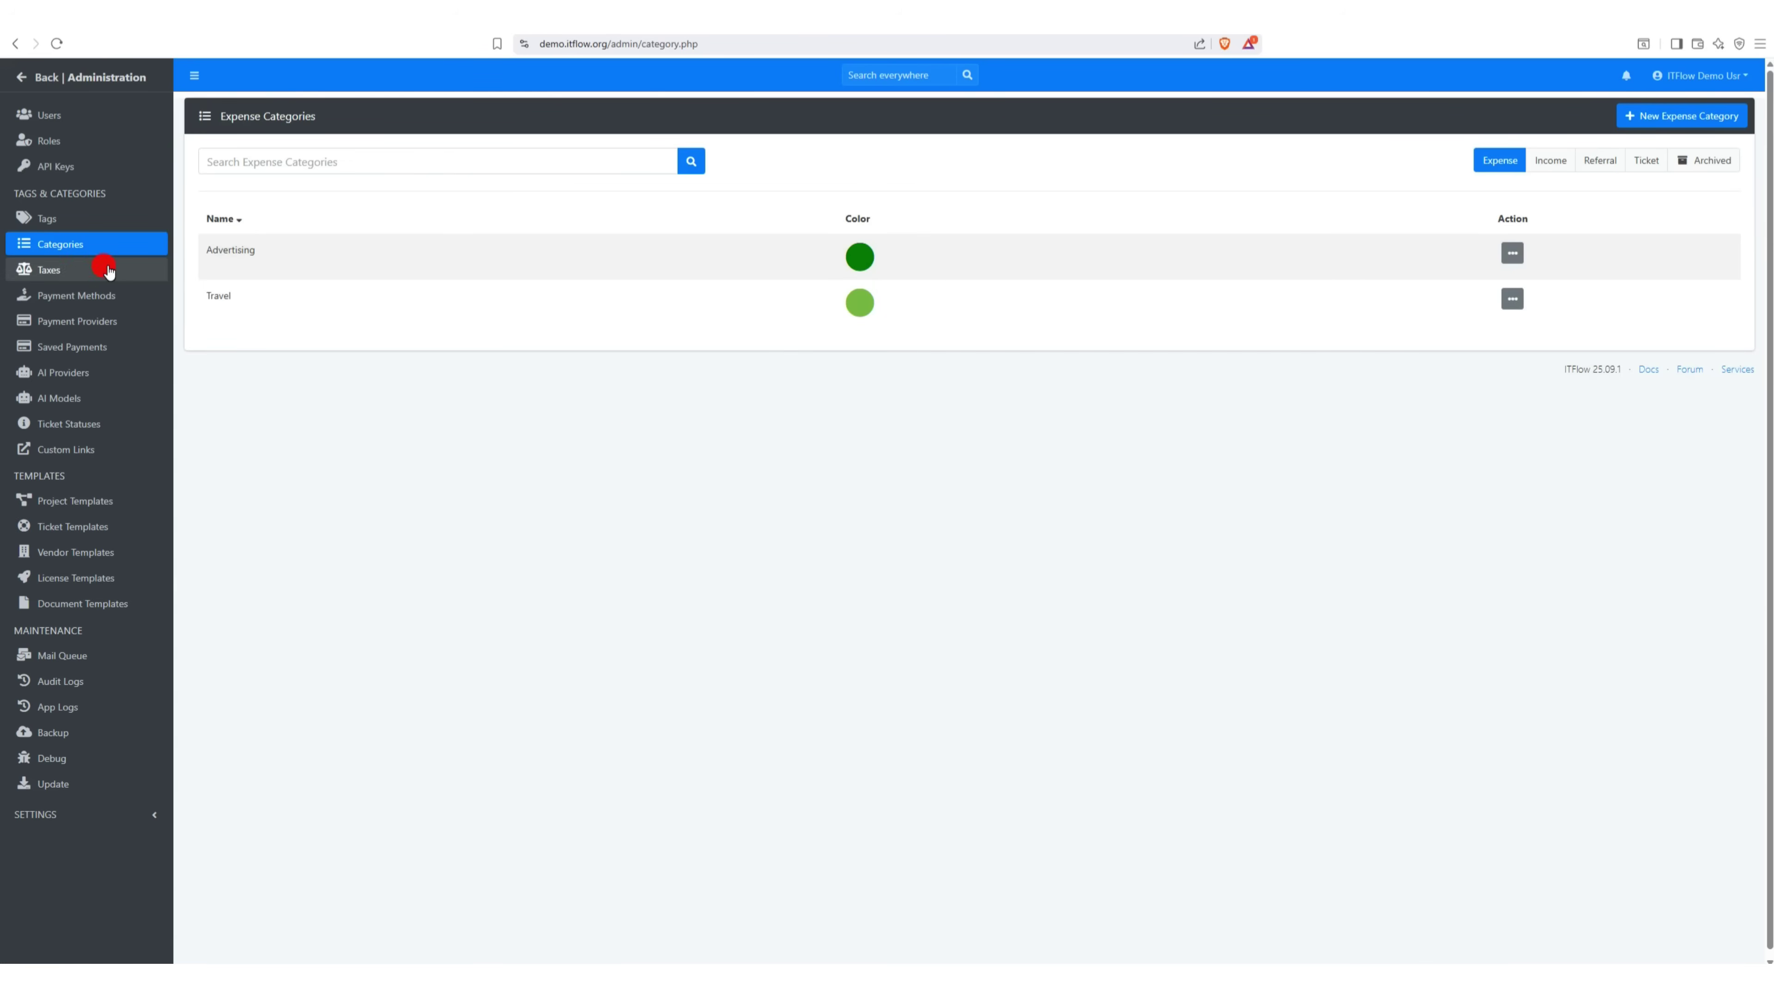
left_click(62, 297)
View the saved payments and AI providers lists, opening and closing a new provider form
left_click(167, 352)
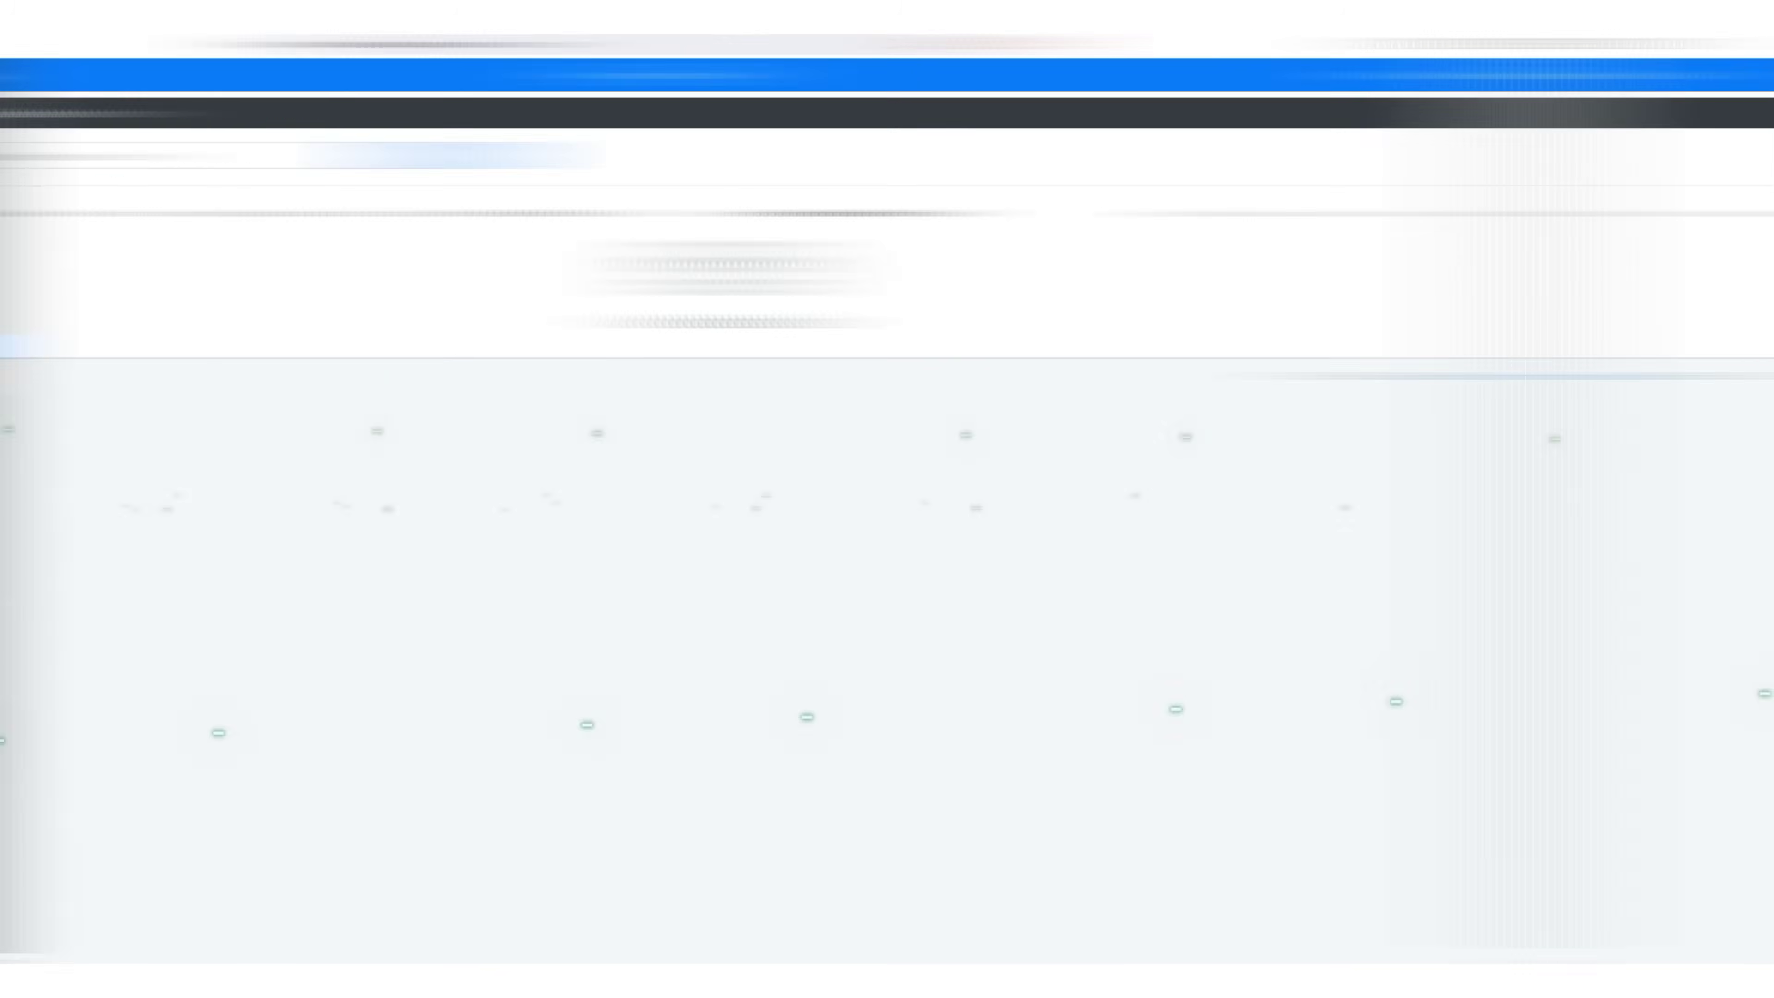
left_click(126, 374)
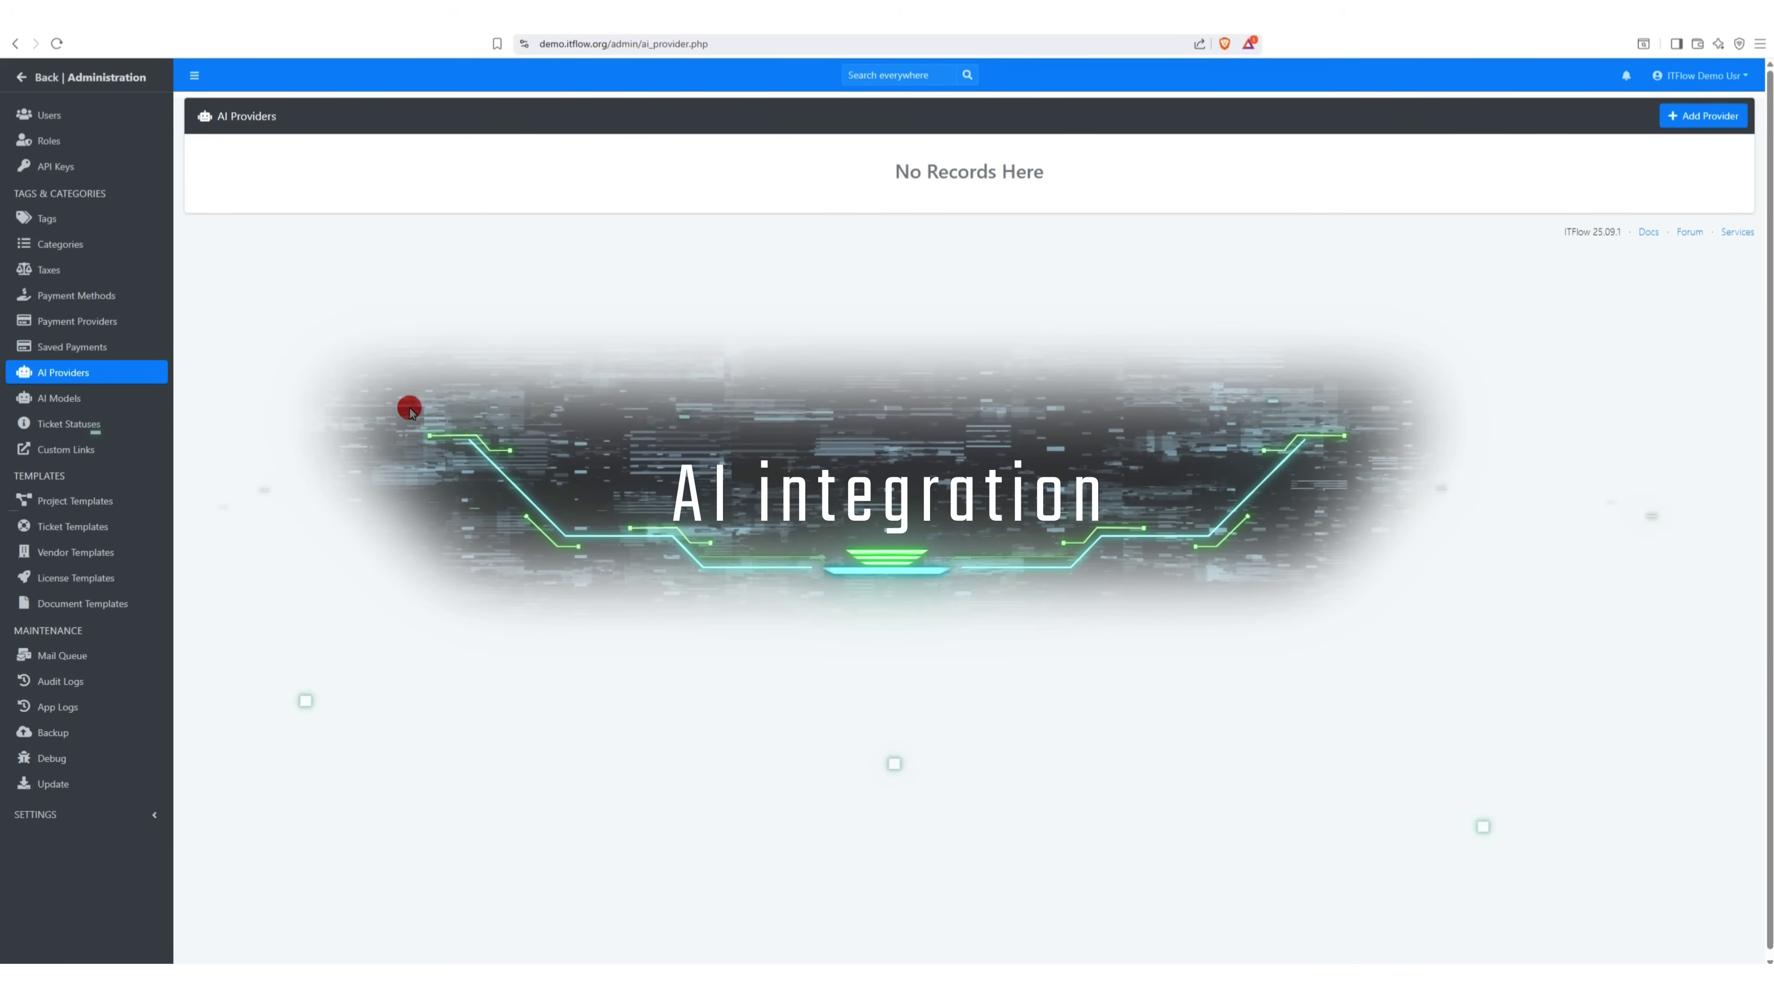
left_click(1703, 116)
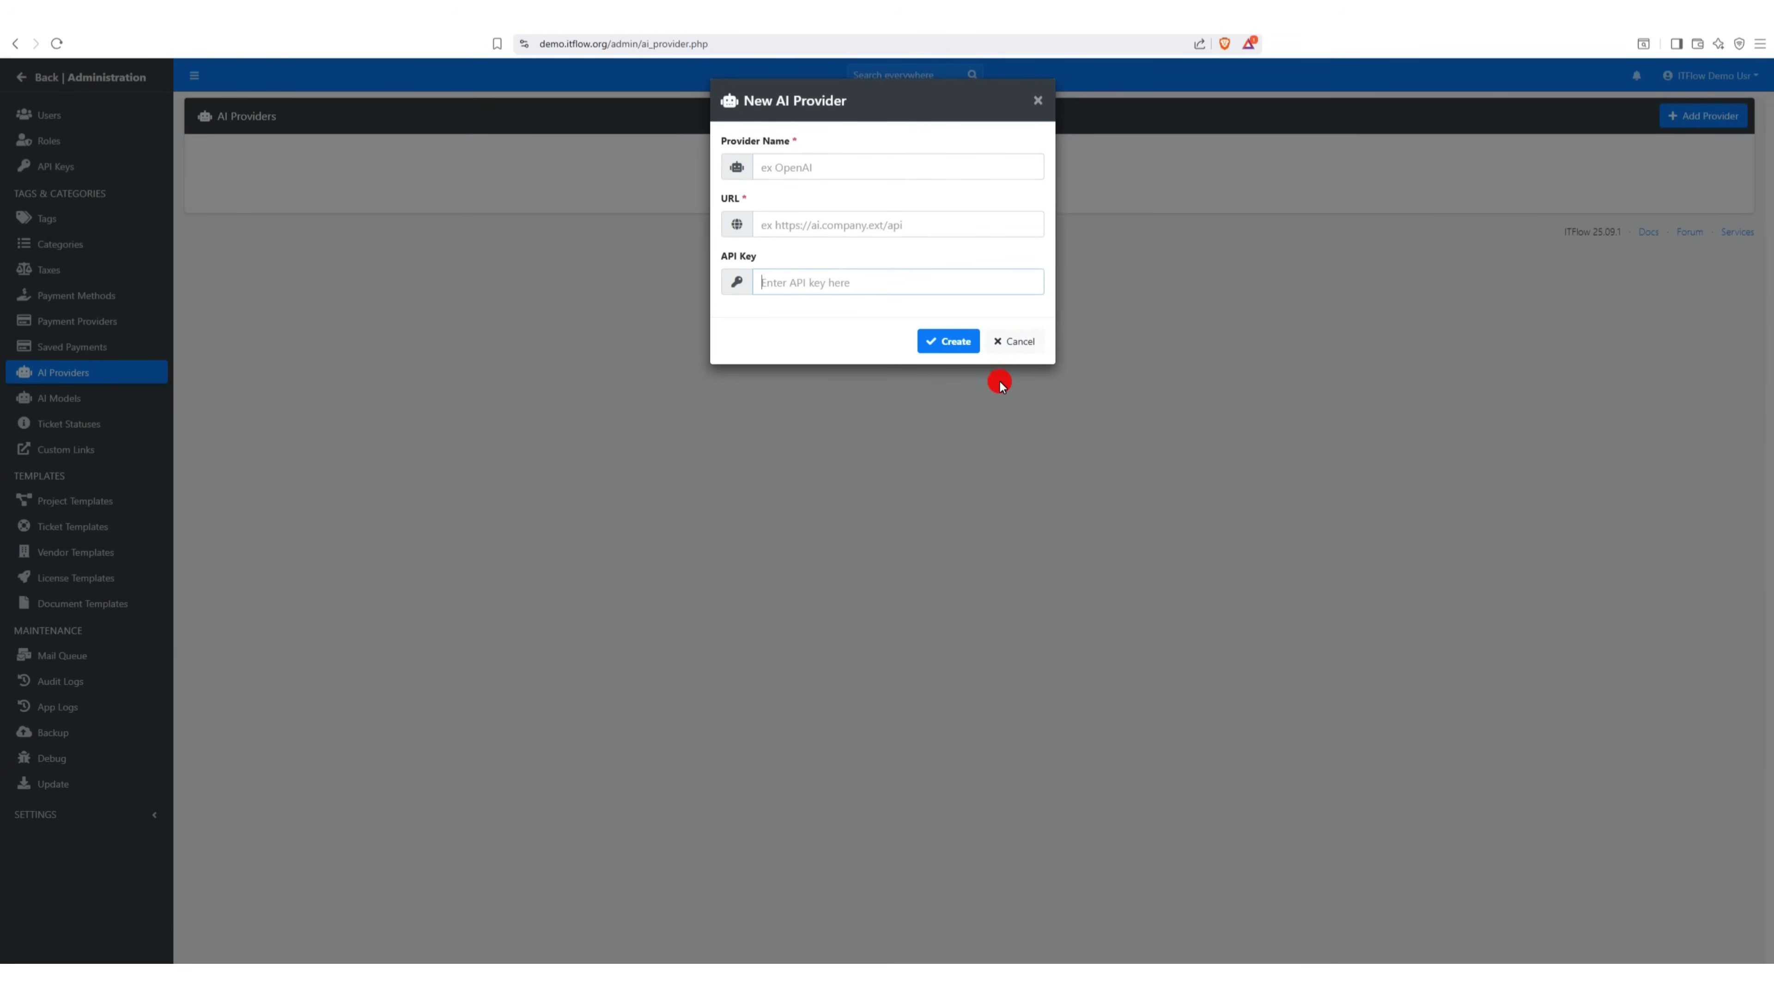
left_click(1013, 341)
Open a new AI model form, inspect its provider and use case choices, and cancel
left_click(60, 398)
left_click(1706, 116)
left_click(896, 166)
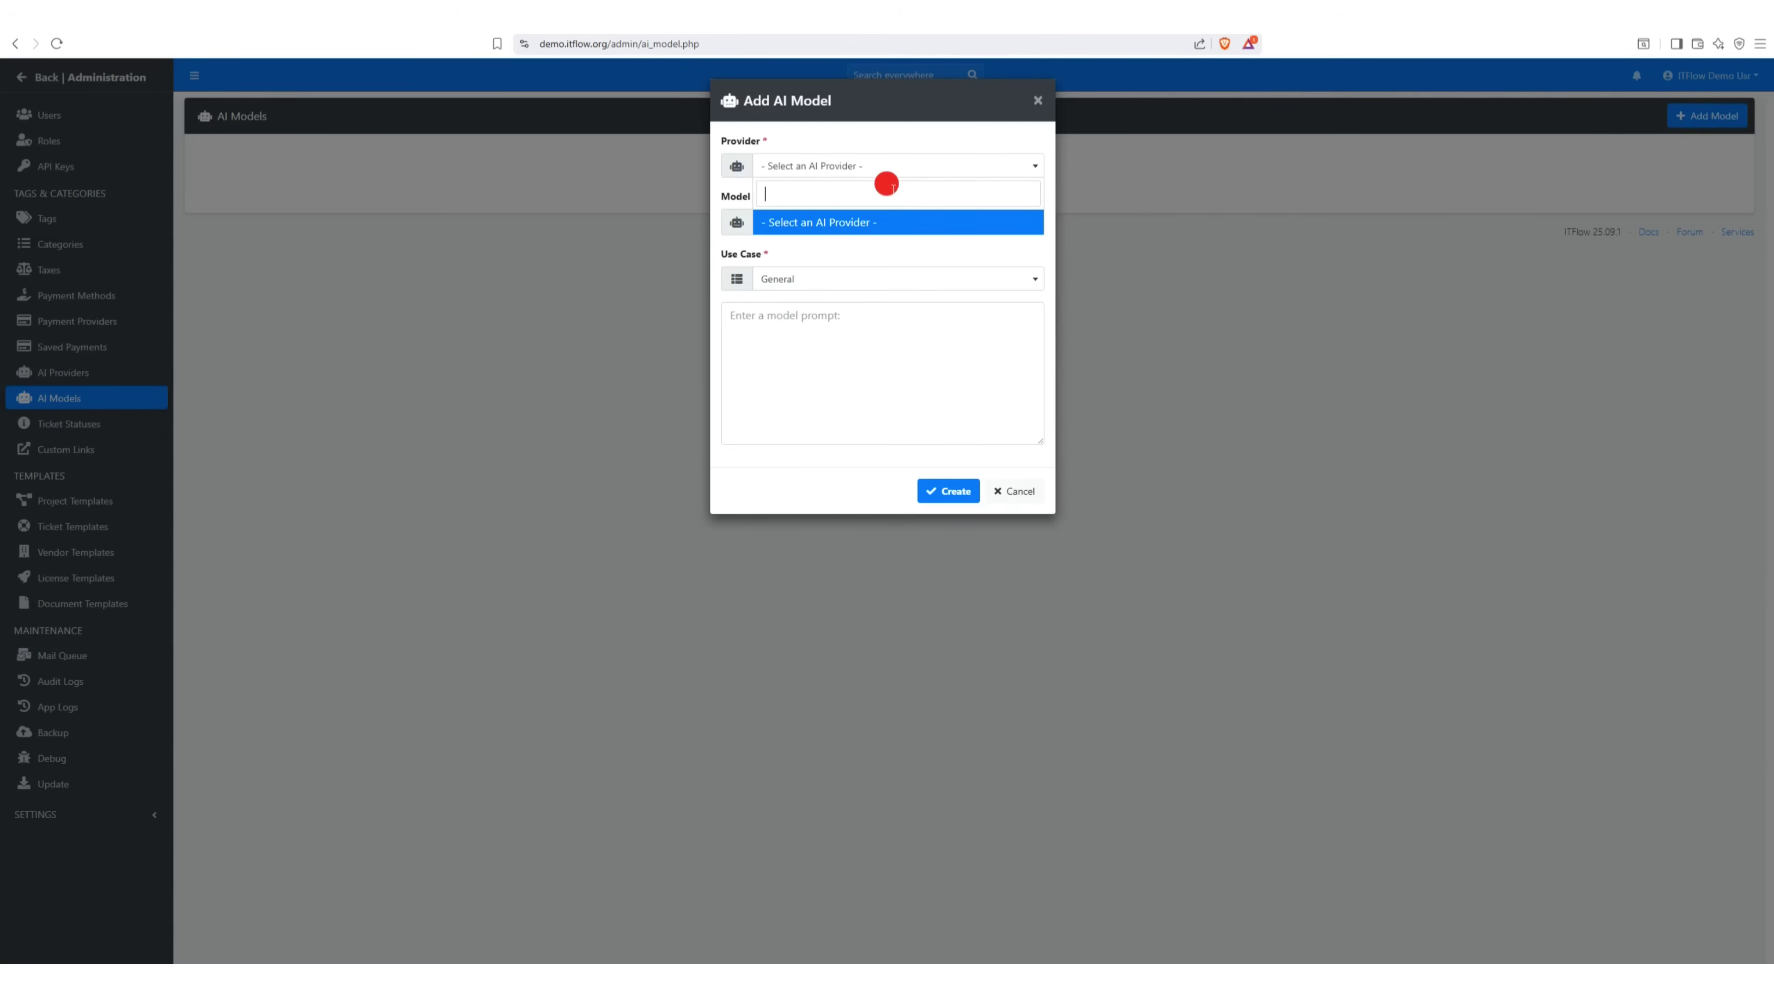
left_click(842, 273)
left_click(824, 276)
left_click(835, 278)
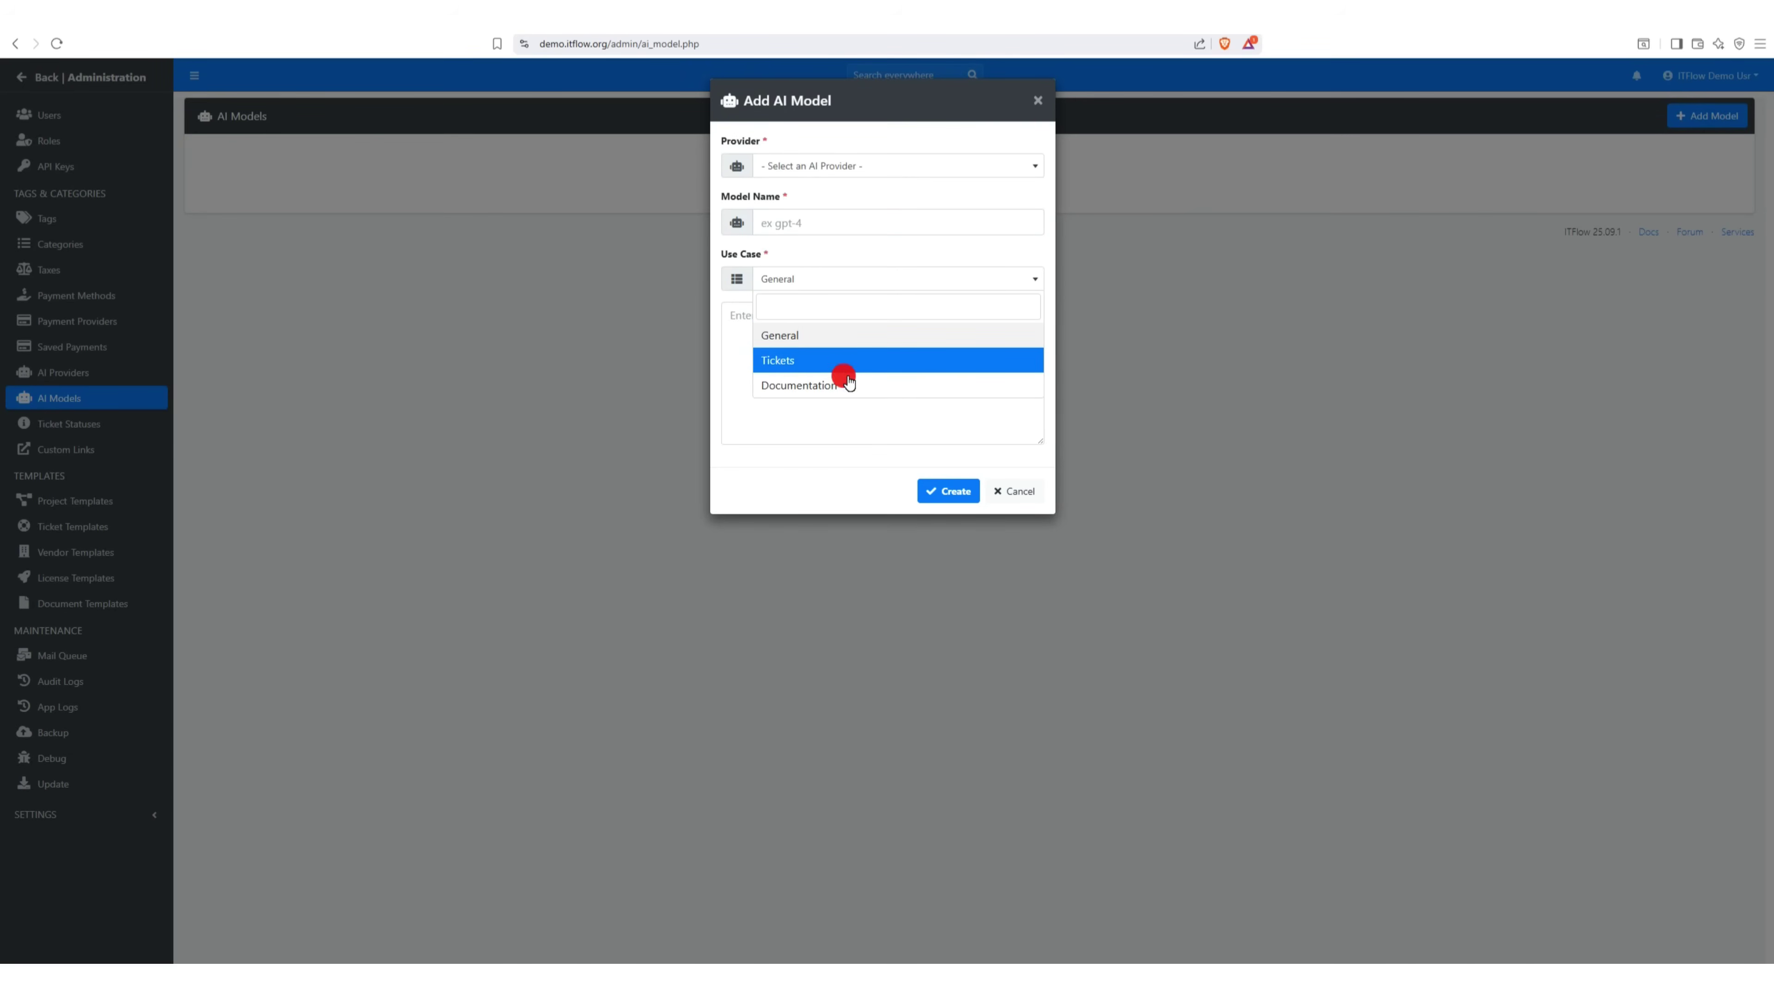
left_click(1014, 491)
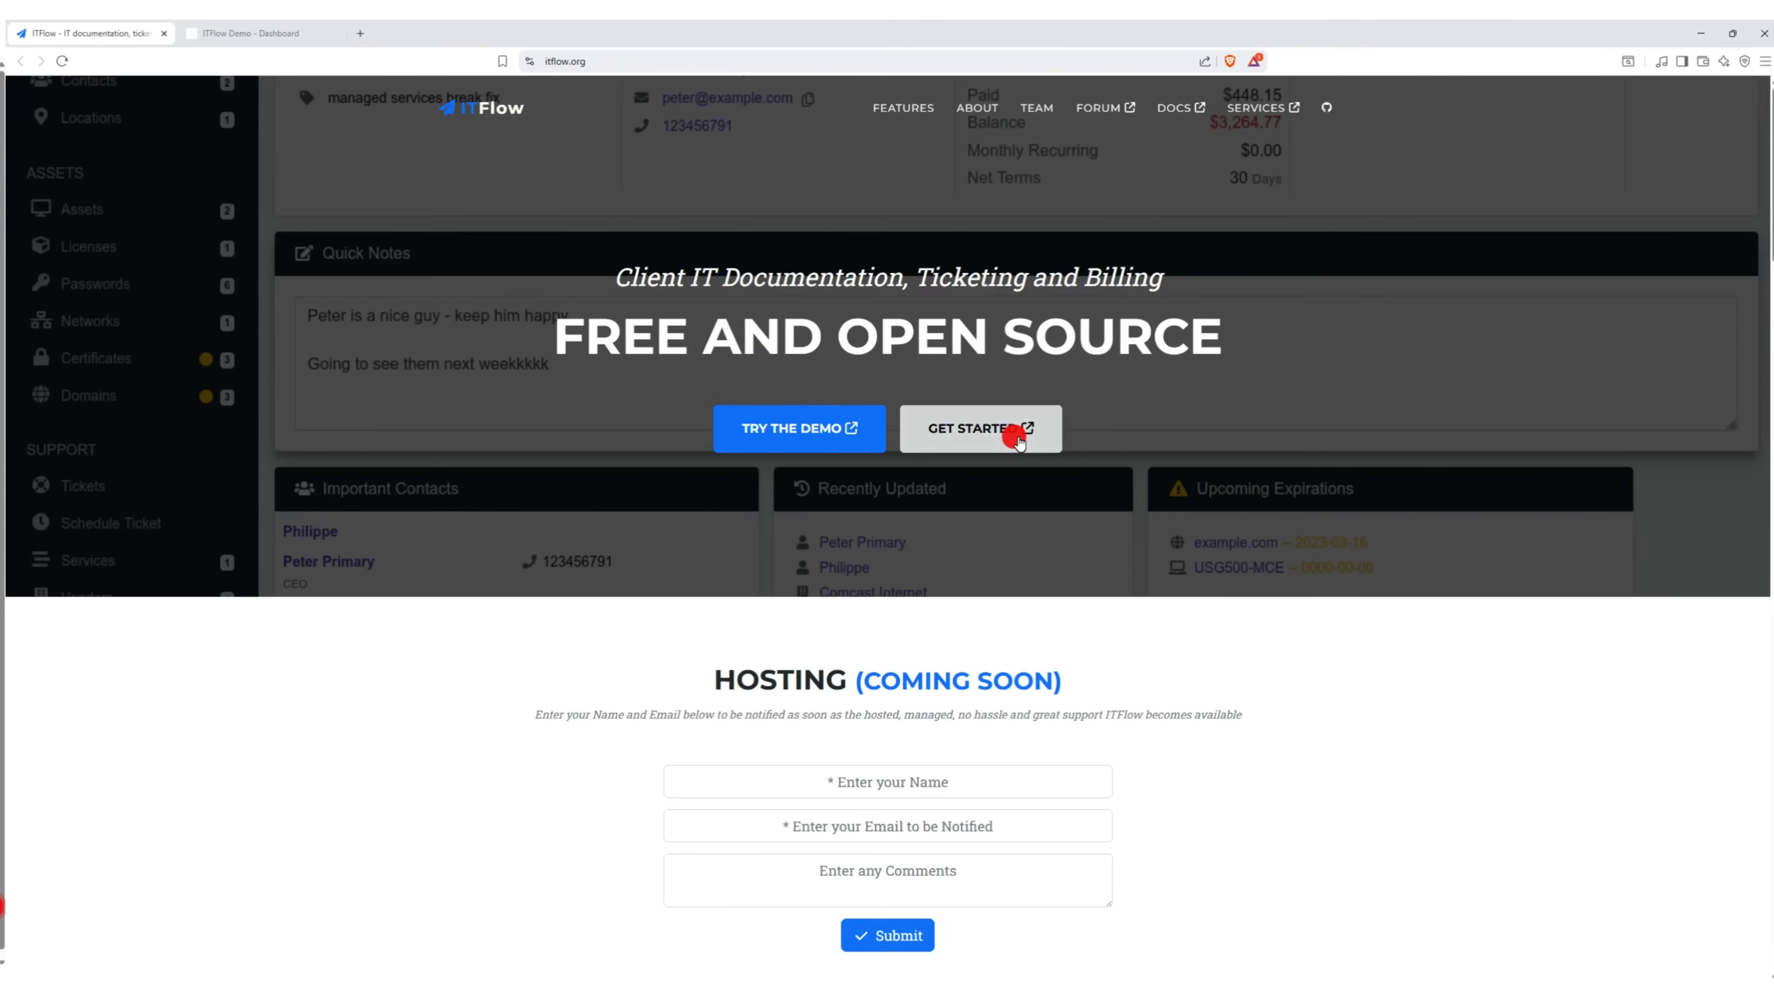
Open the Docker installation docs and follow the link to the itflow-docker GitHub repository
left_click(1010, 424)
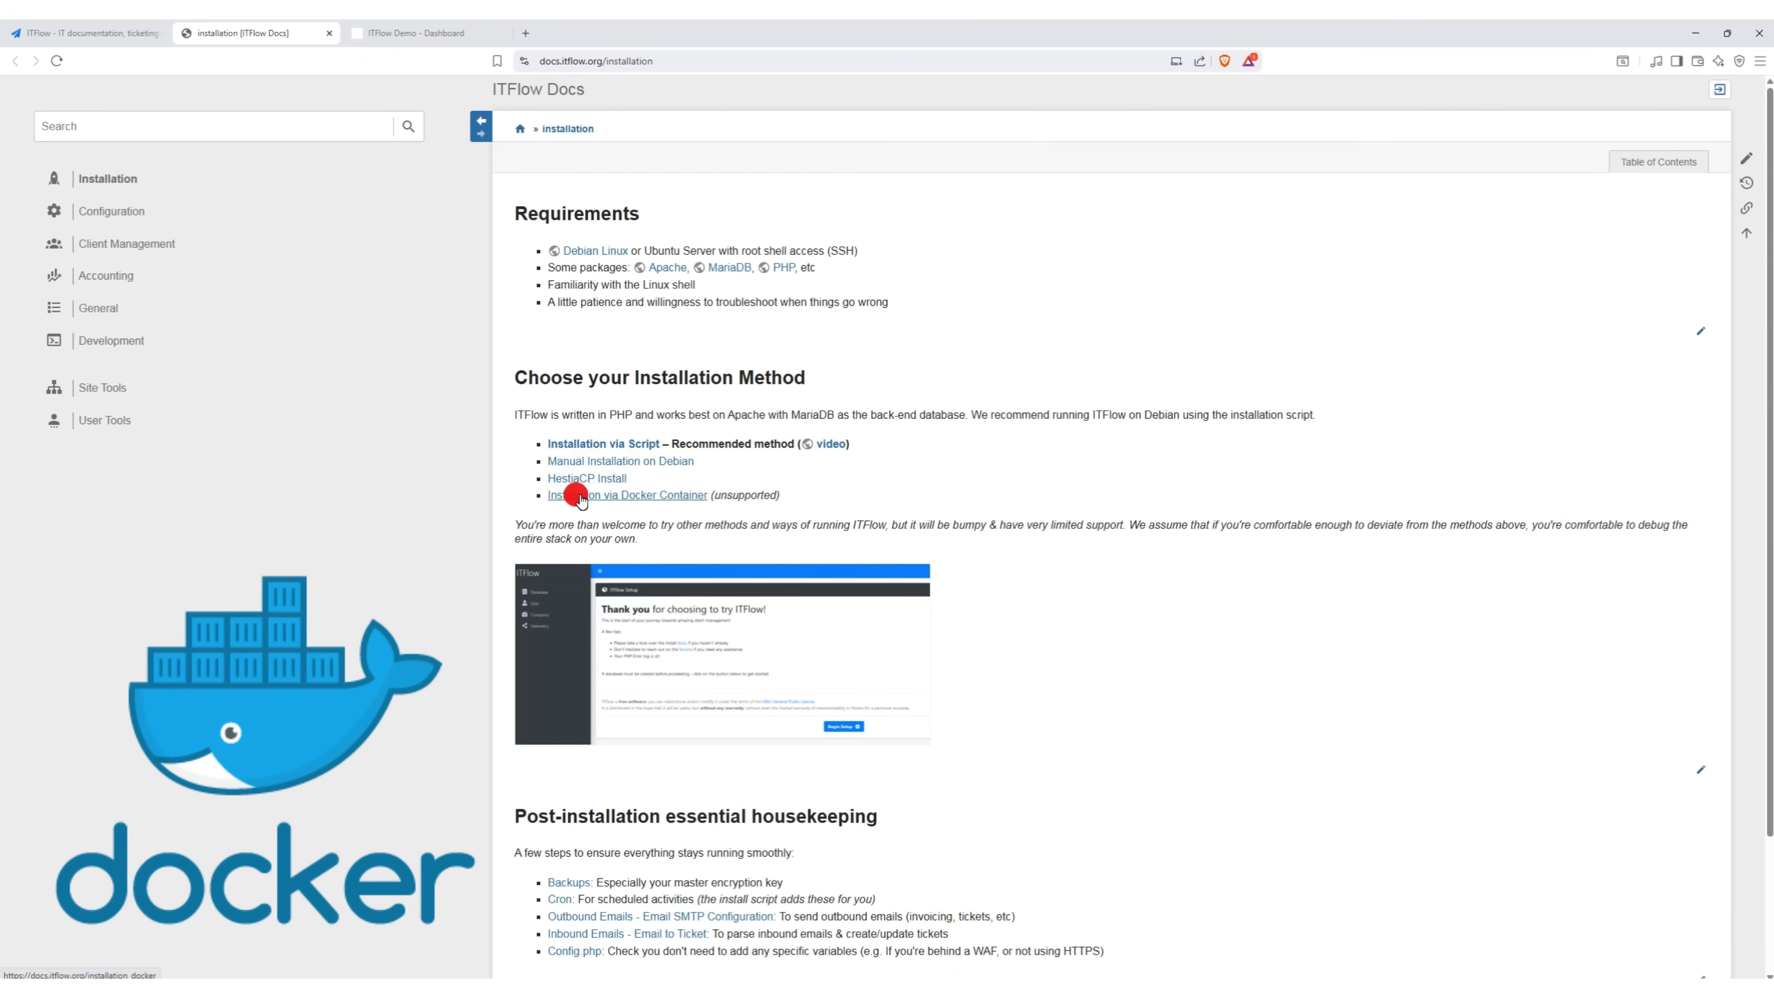
left_click(611, 501)
scroll(831, 441, "down", 3)
scroll(831, 440, "up", 3)
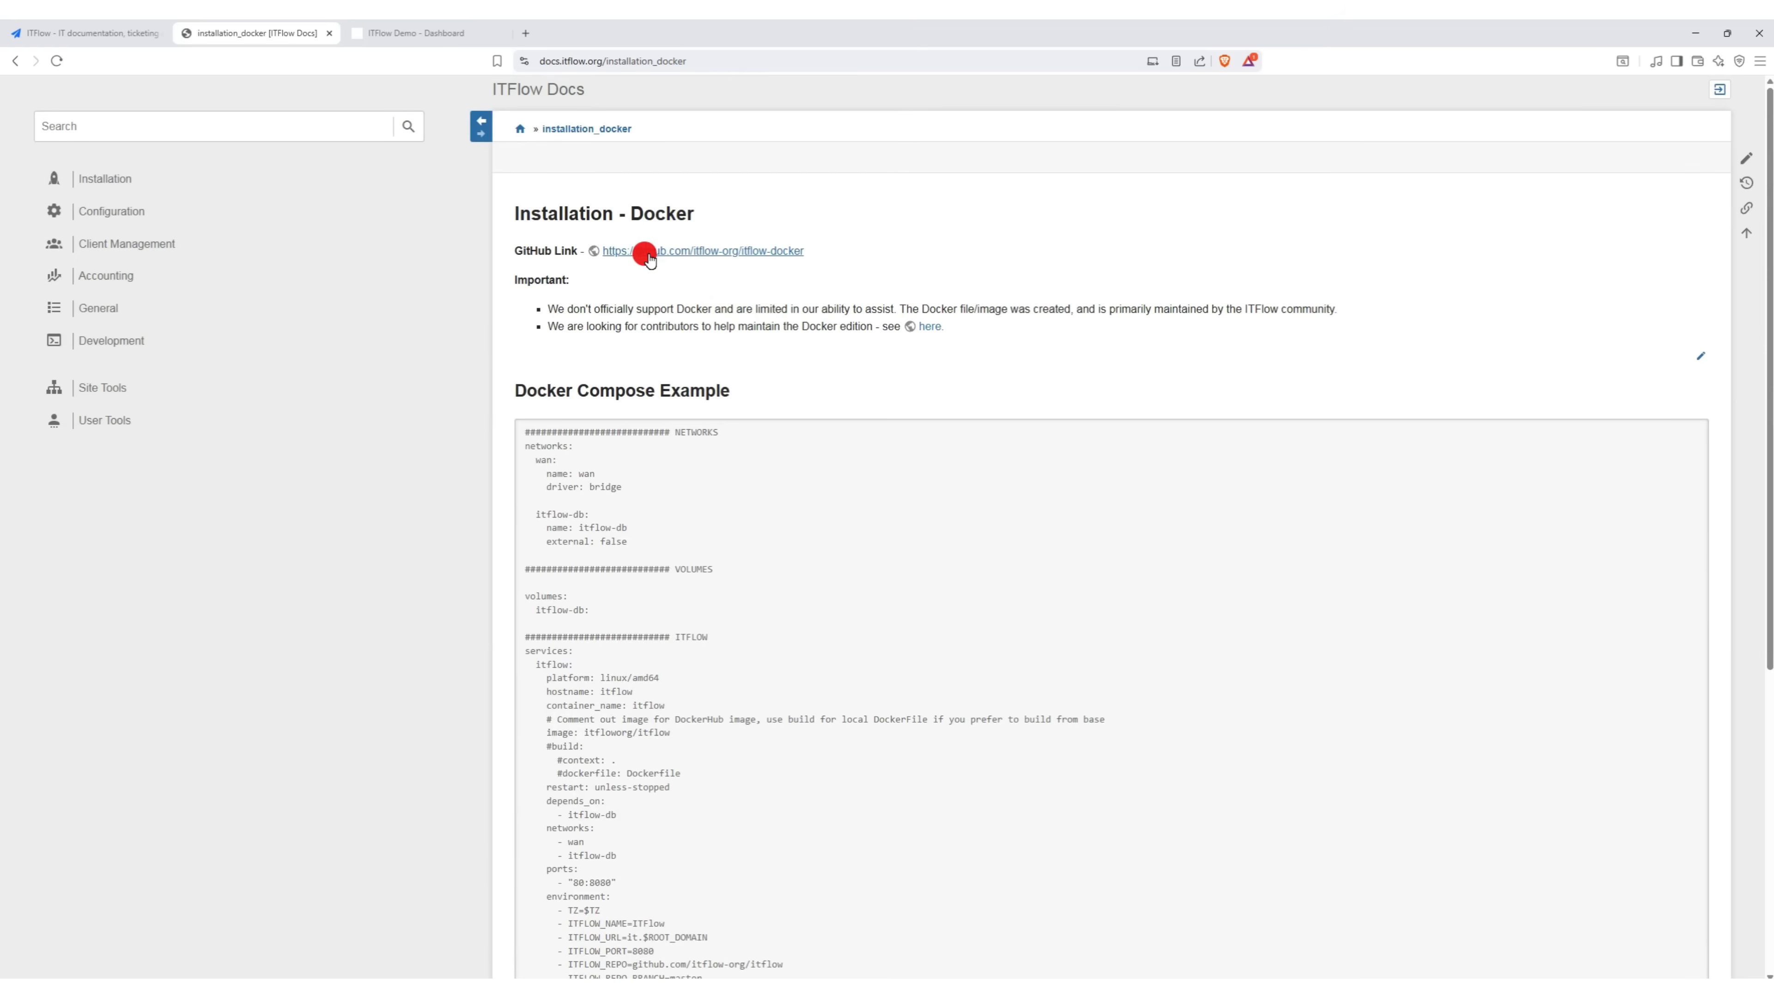
left_click(663, 253)
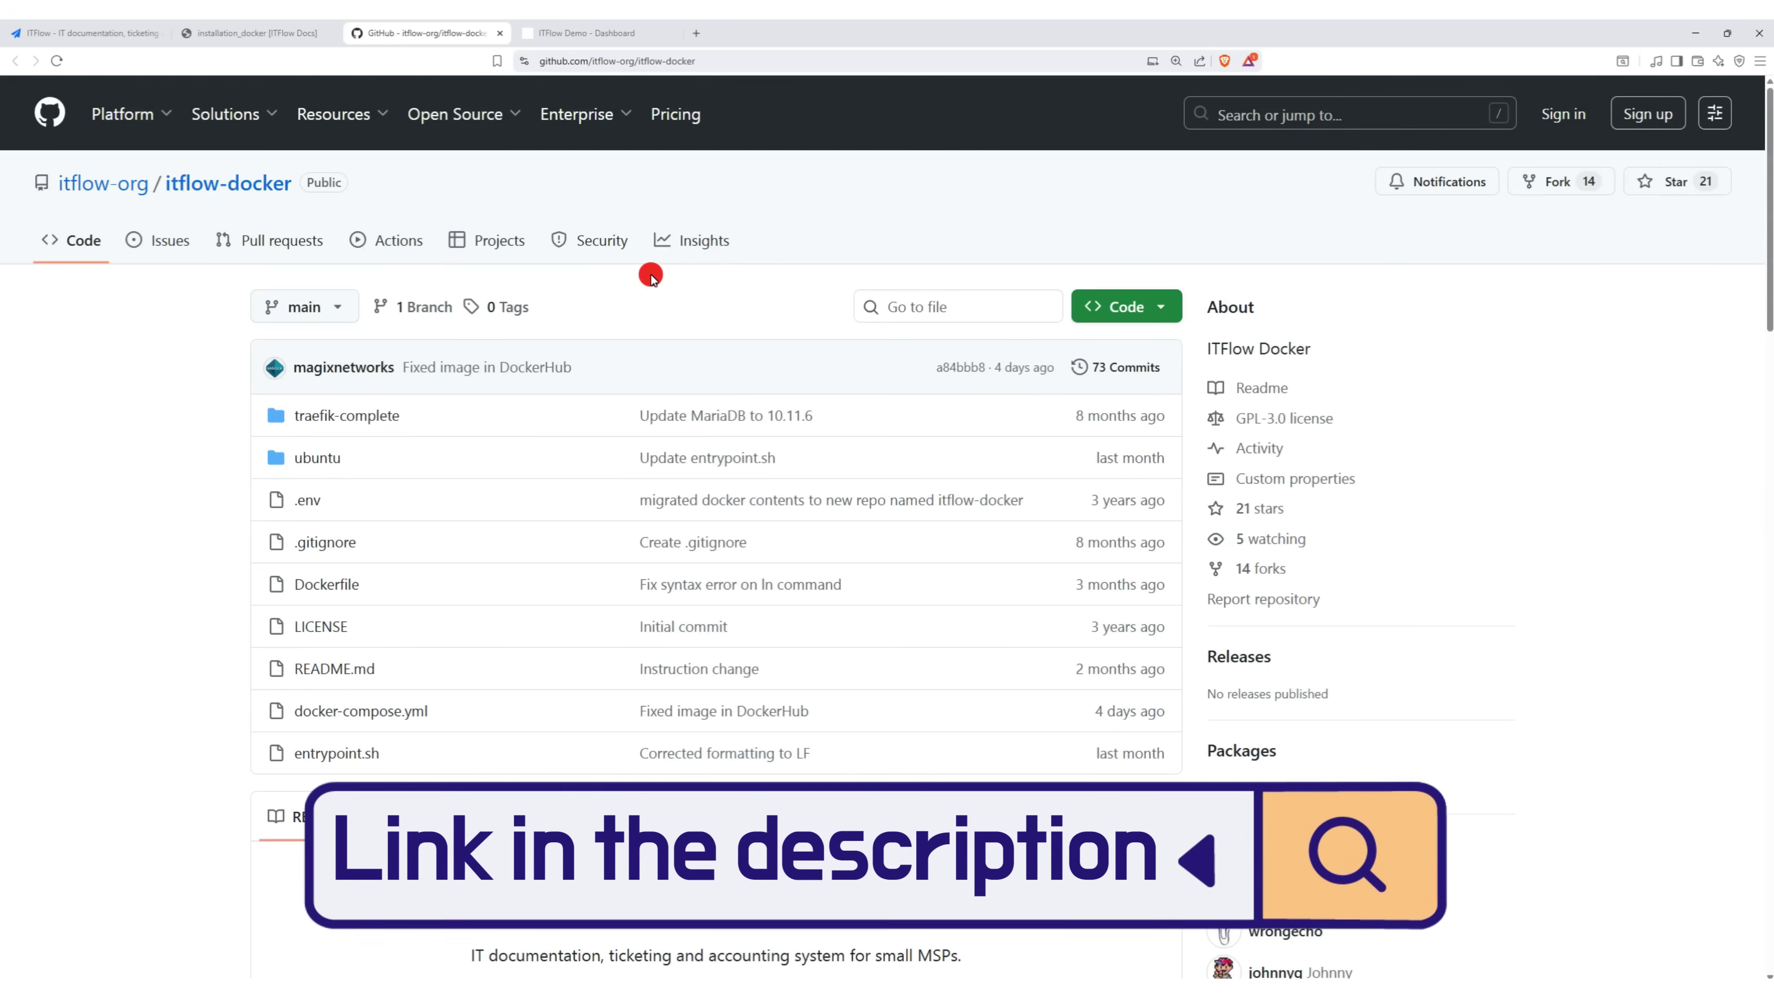
Copy the itflow-docker HTTPS clone URL and switch to the itflow [SSH] VS Code window
scroll(650, 274, "down", 5)
scroll(650, 275, "down", 10)
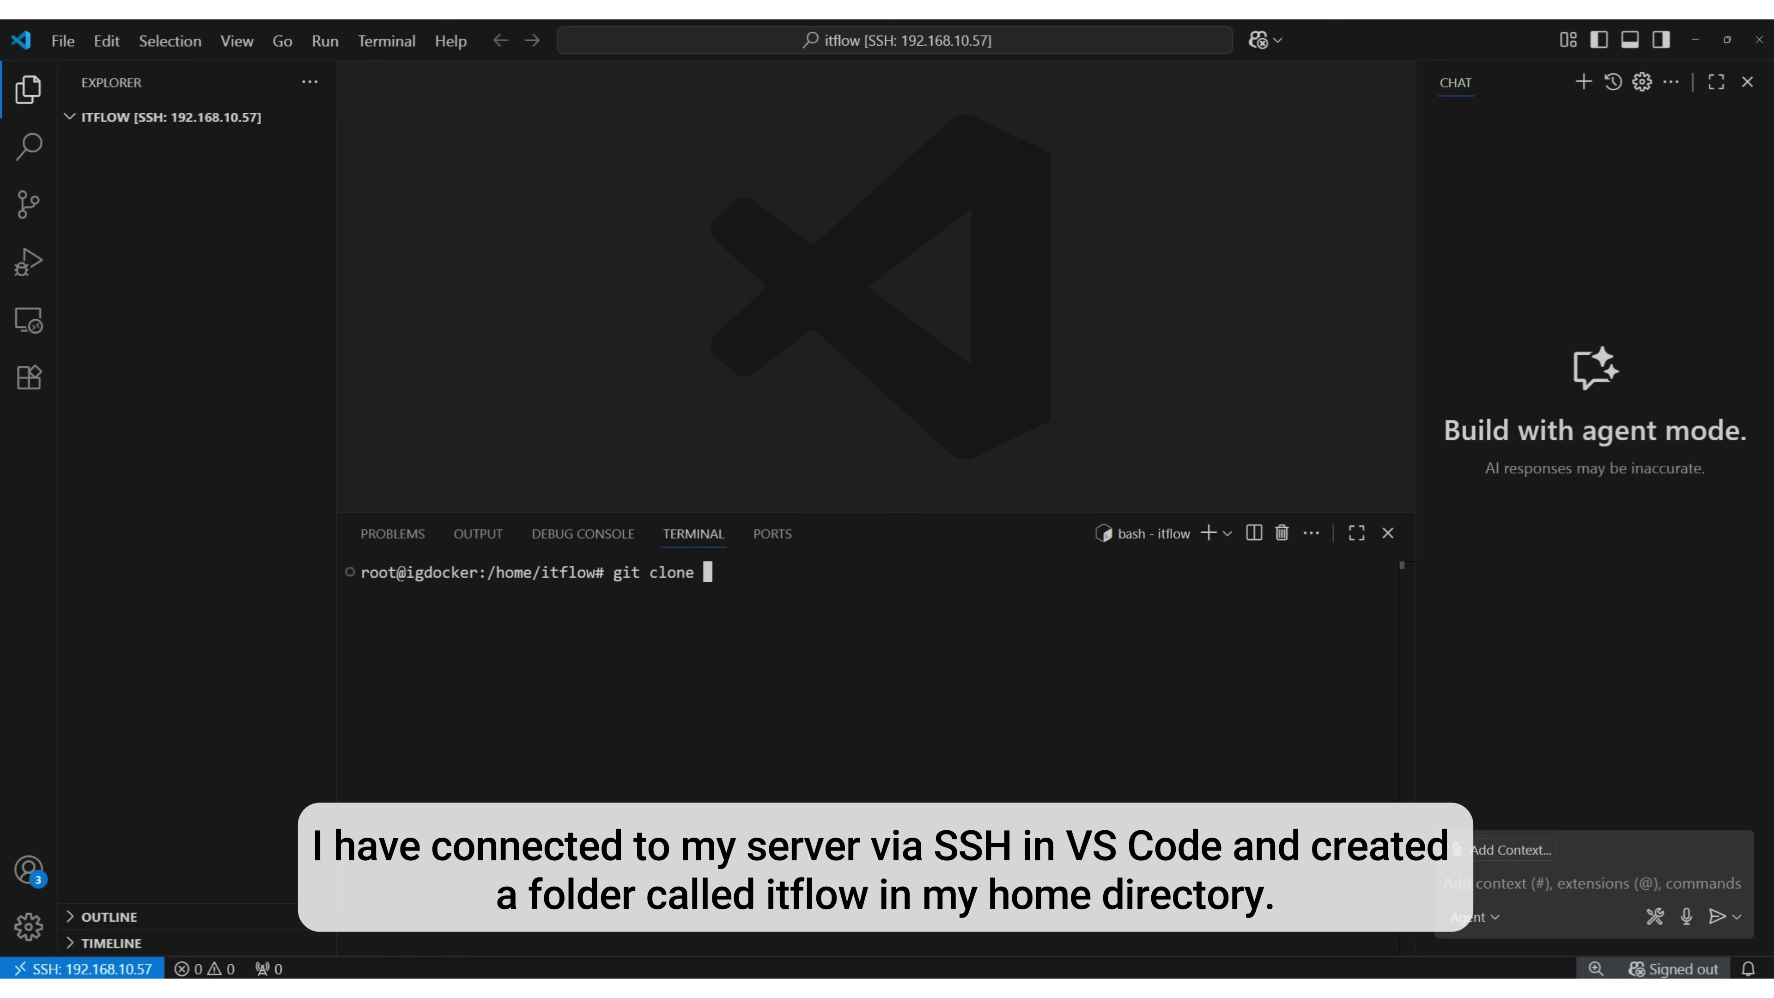
left_click(318, 930)
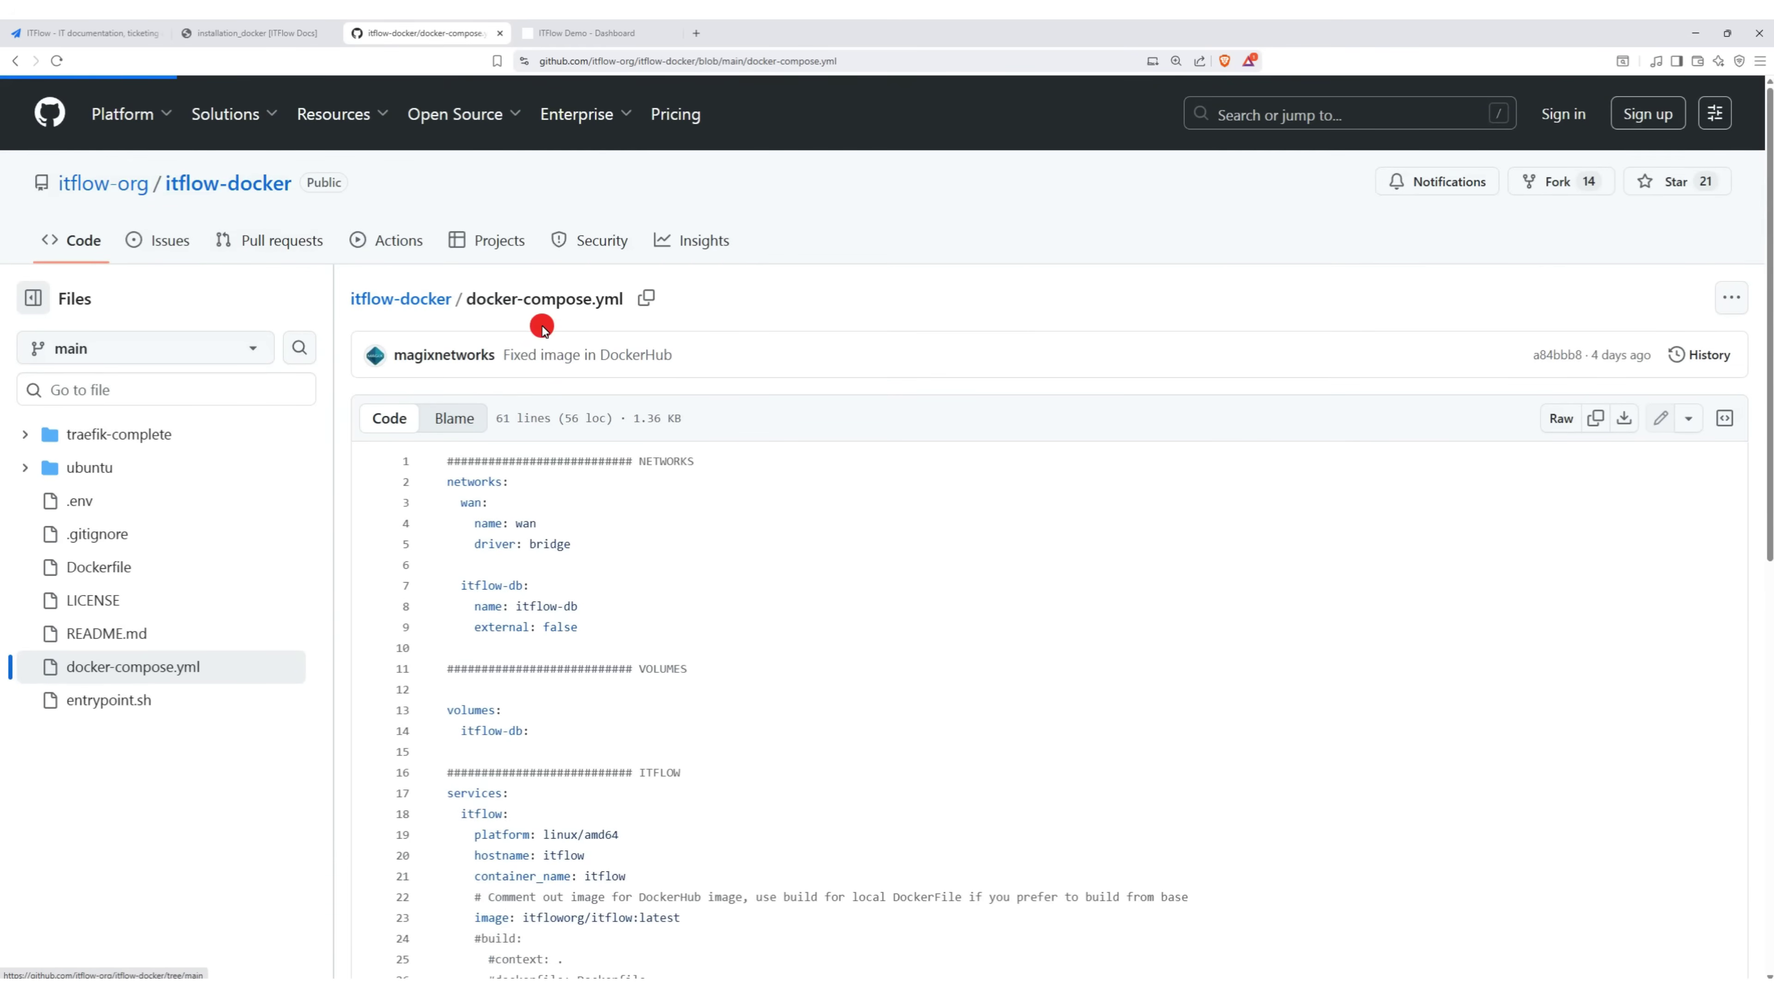
left_click(1145, 306)
left_click(1153, 449)
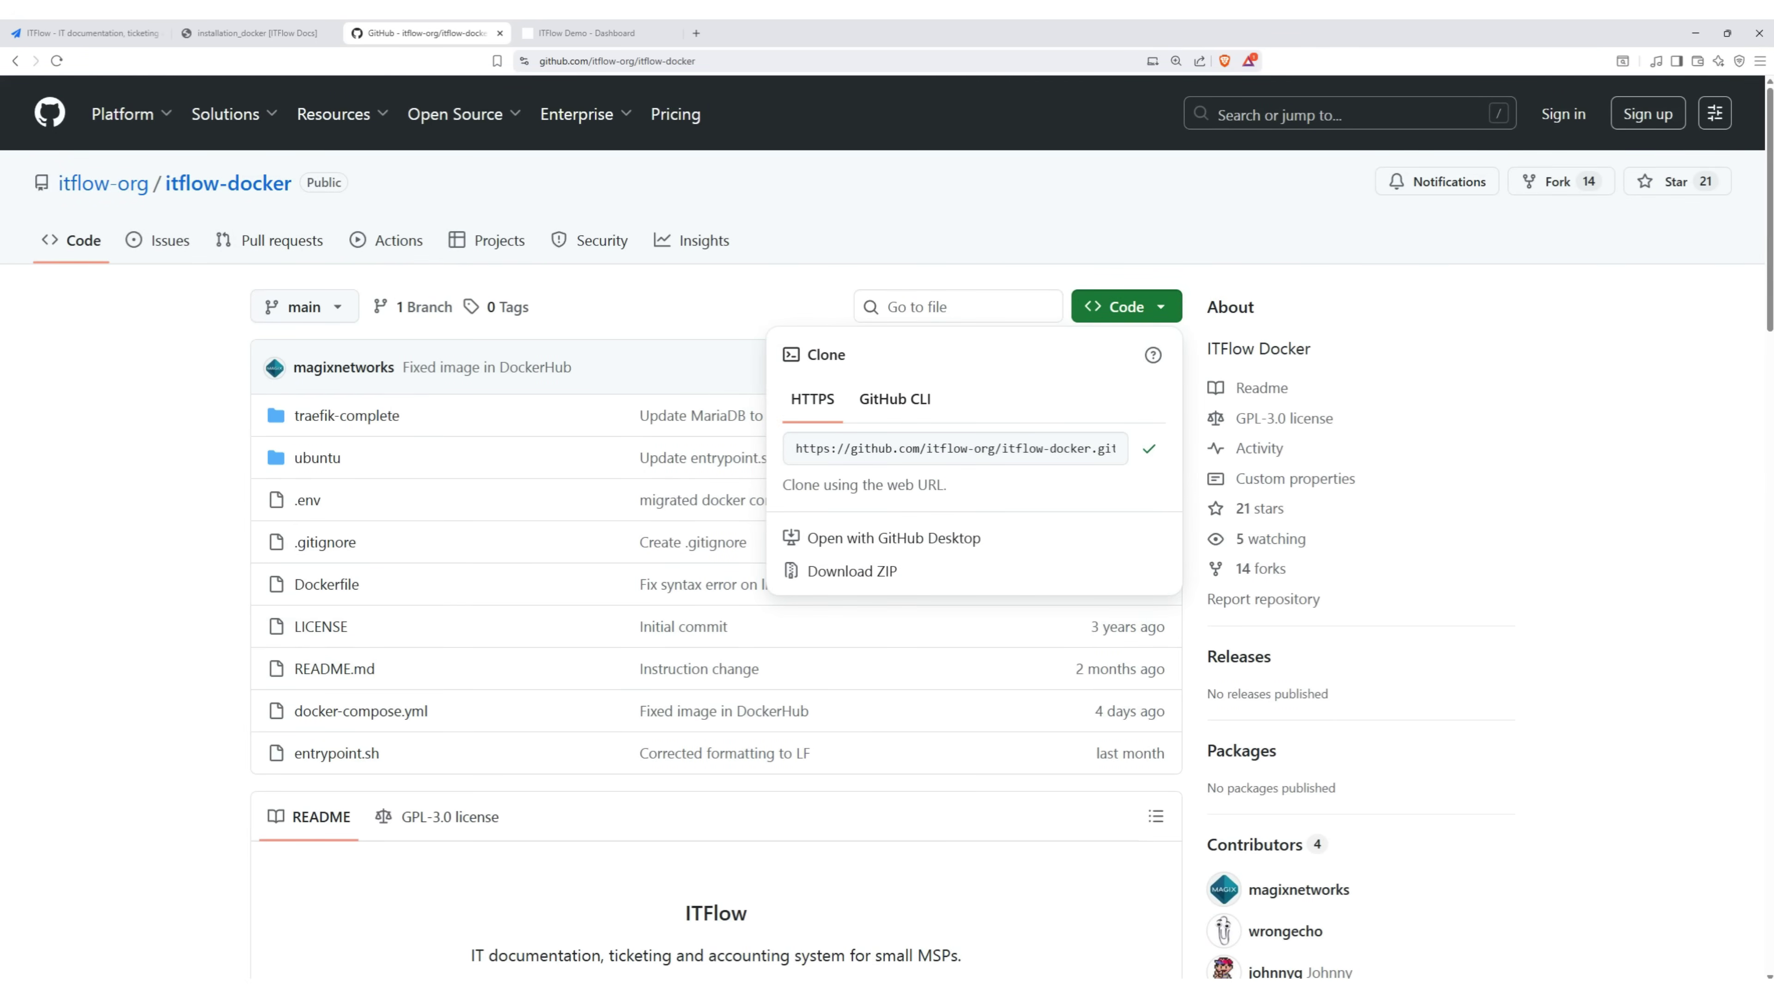
mouse_move(879, 985)
left_click(939, 936)
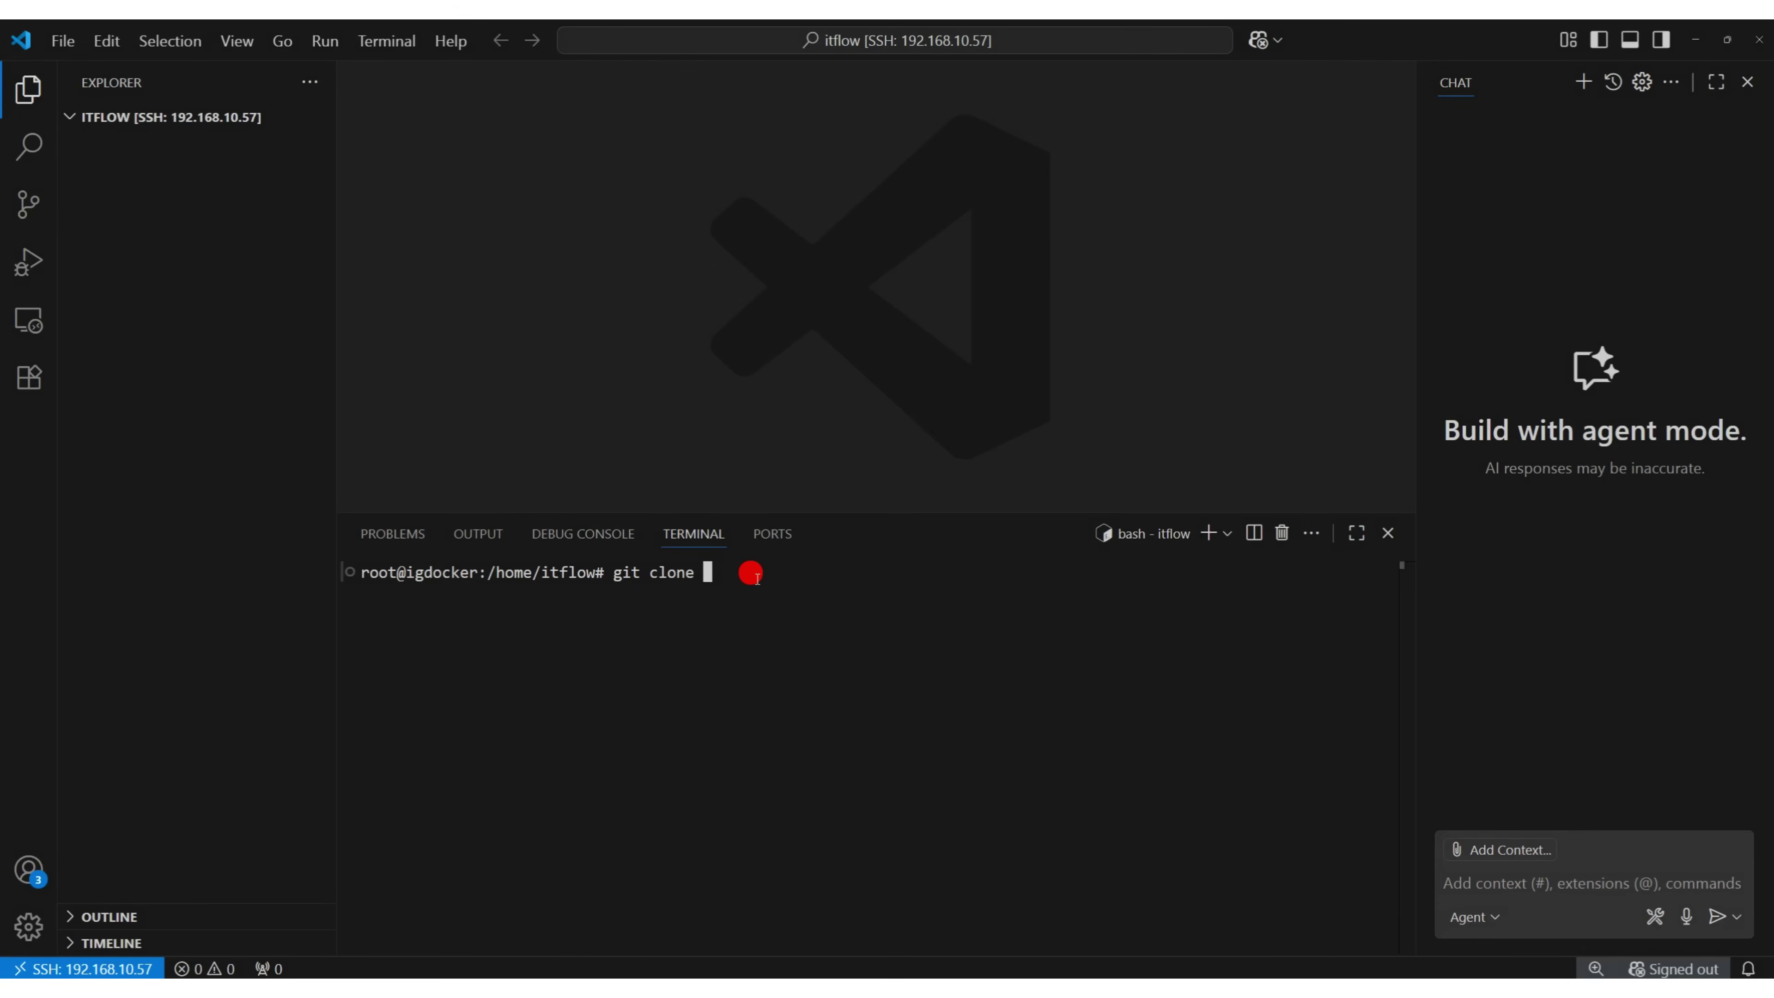
Paste the URL into git clone, then open itflow-docker's docker-compose.yml from Explorer
key("ctrl+v")
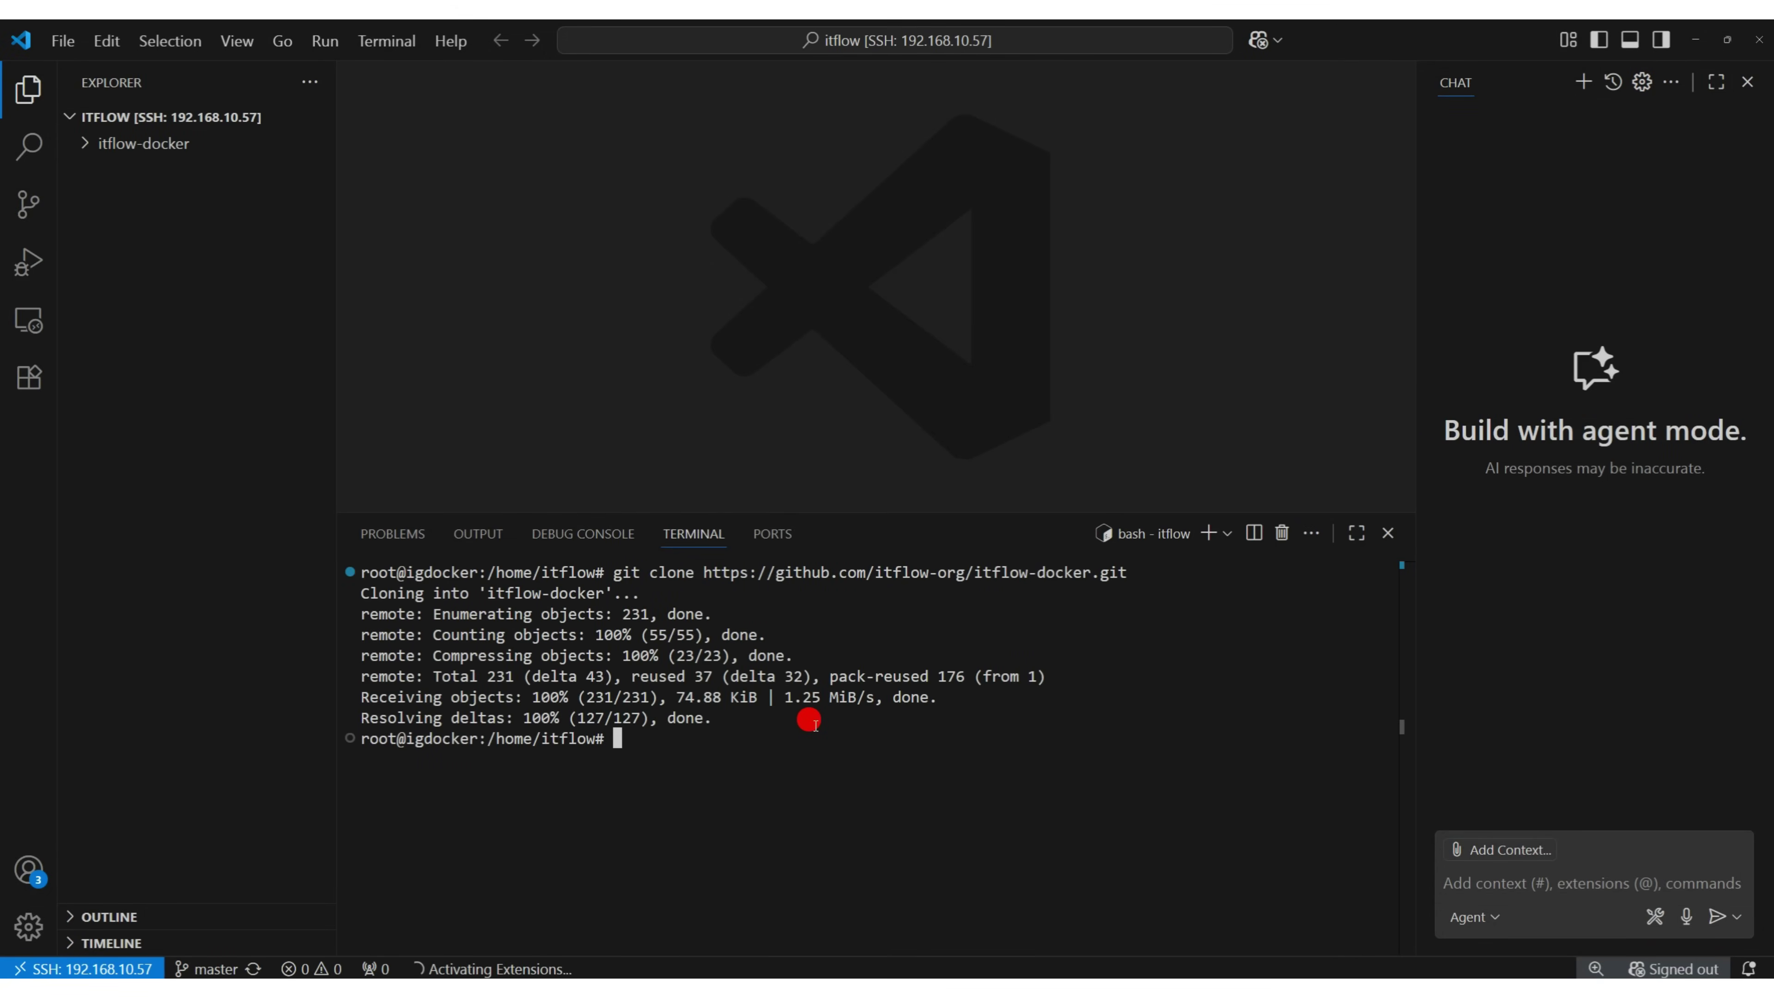
left_click(91, 145)
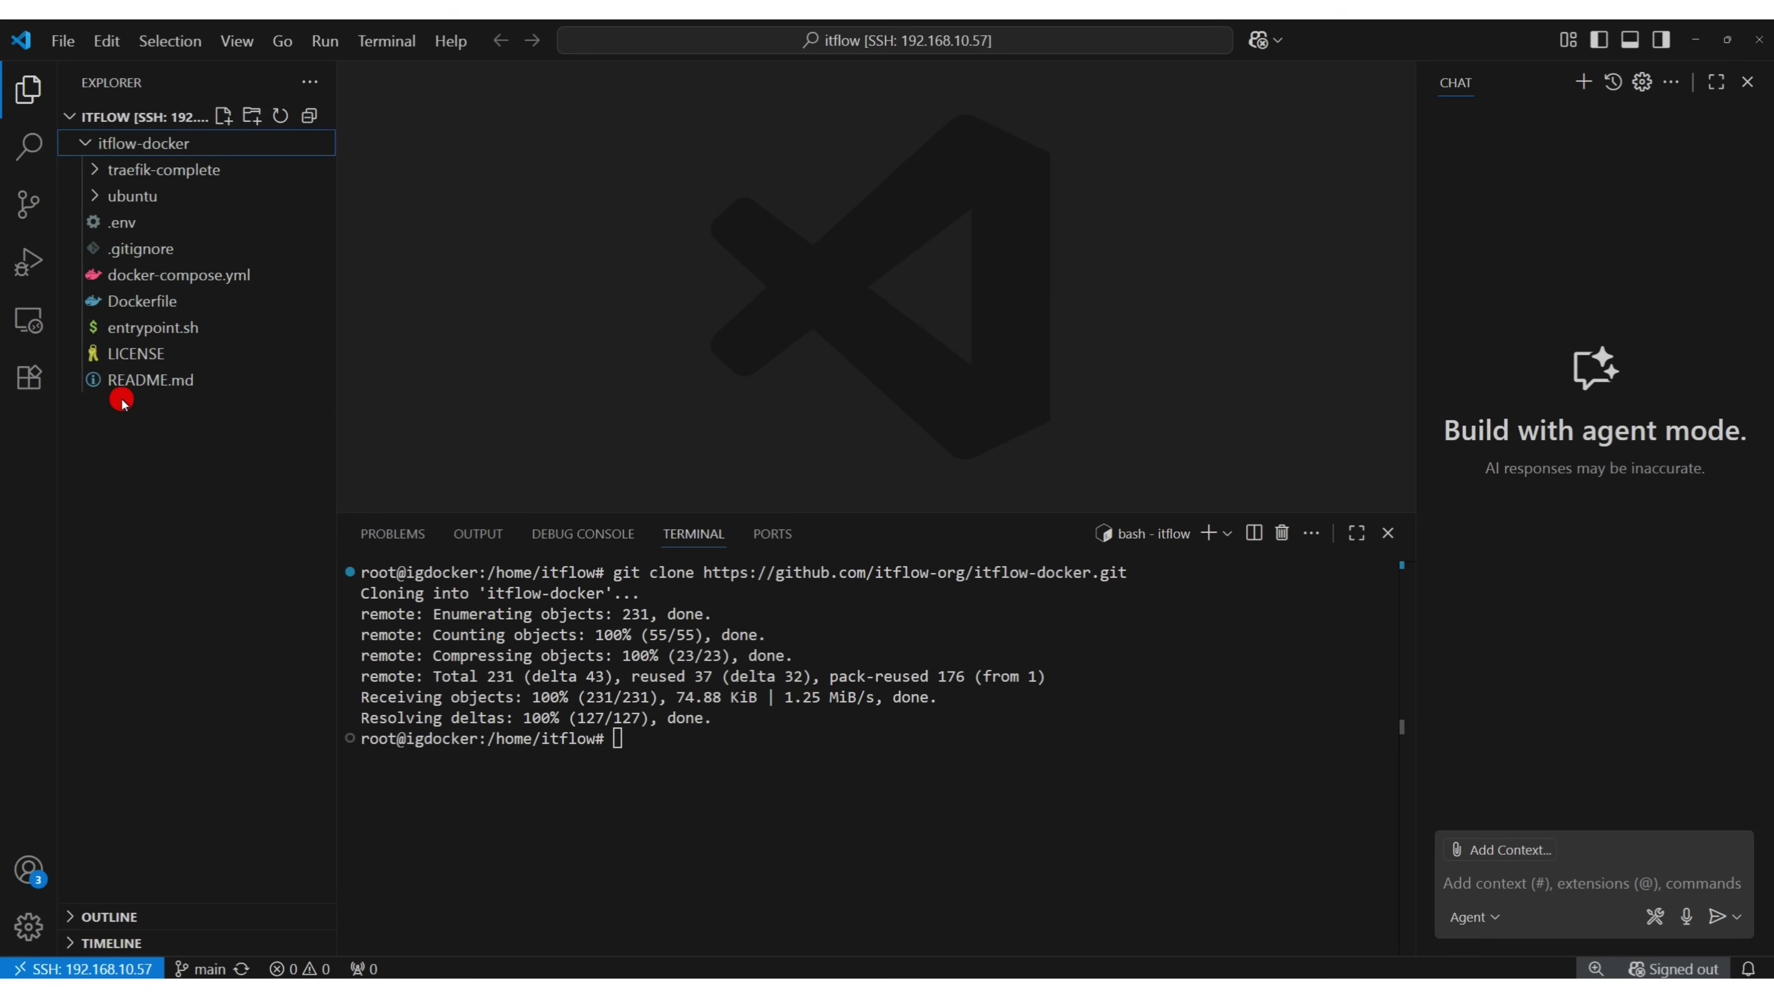
left_click(219, 275)
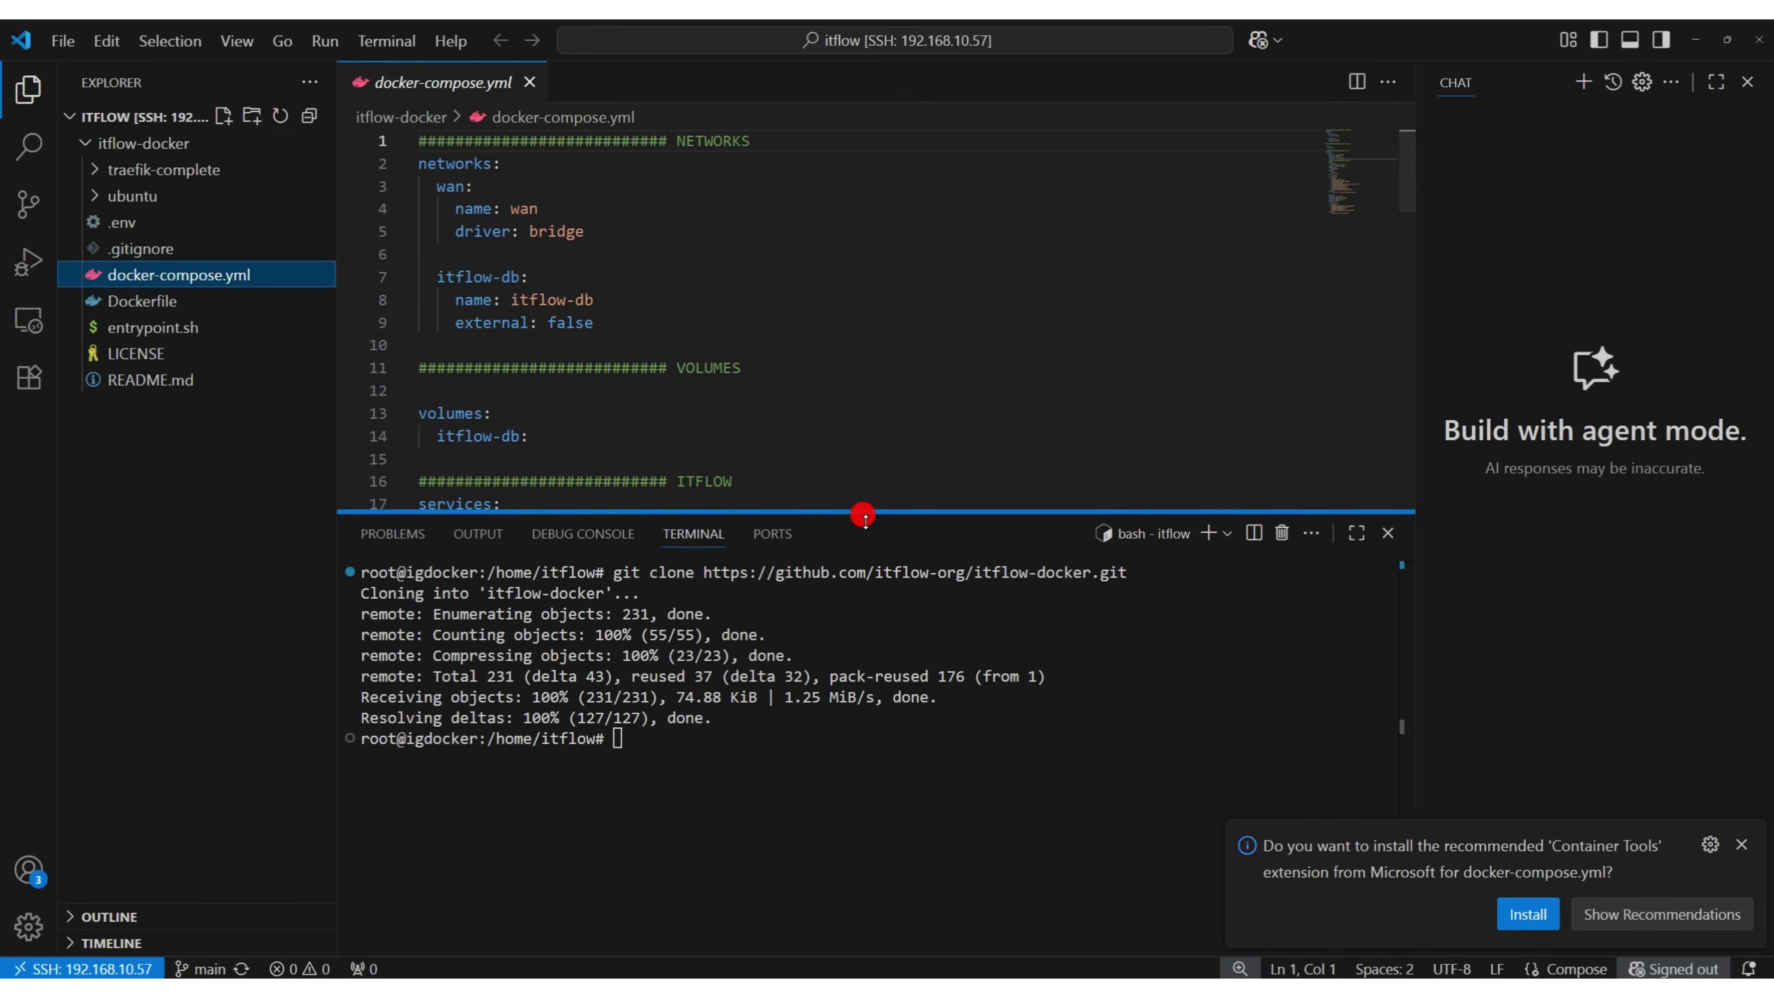
Comment out the itfloworg/itflow:latest image line in docker-compose.yml
left_click_drag(864, 517, 869, 679)
left_click(782, 311)
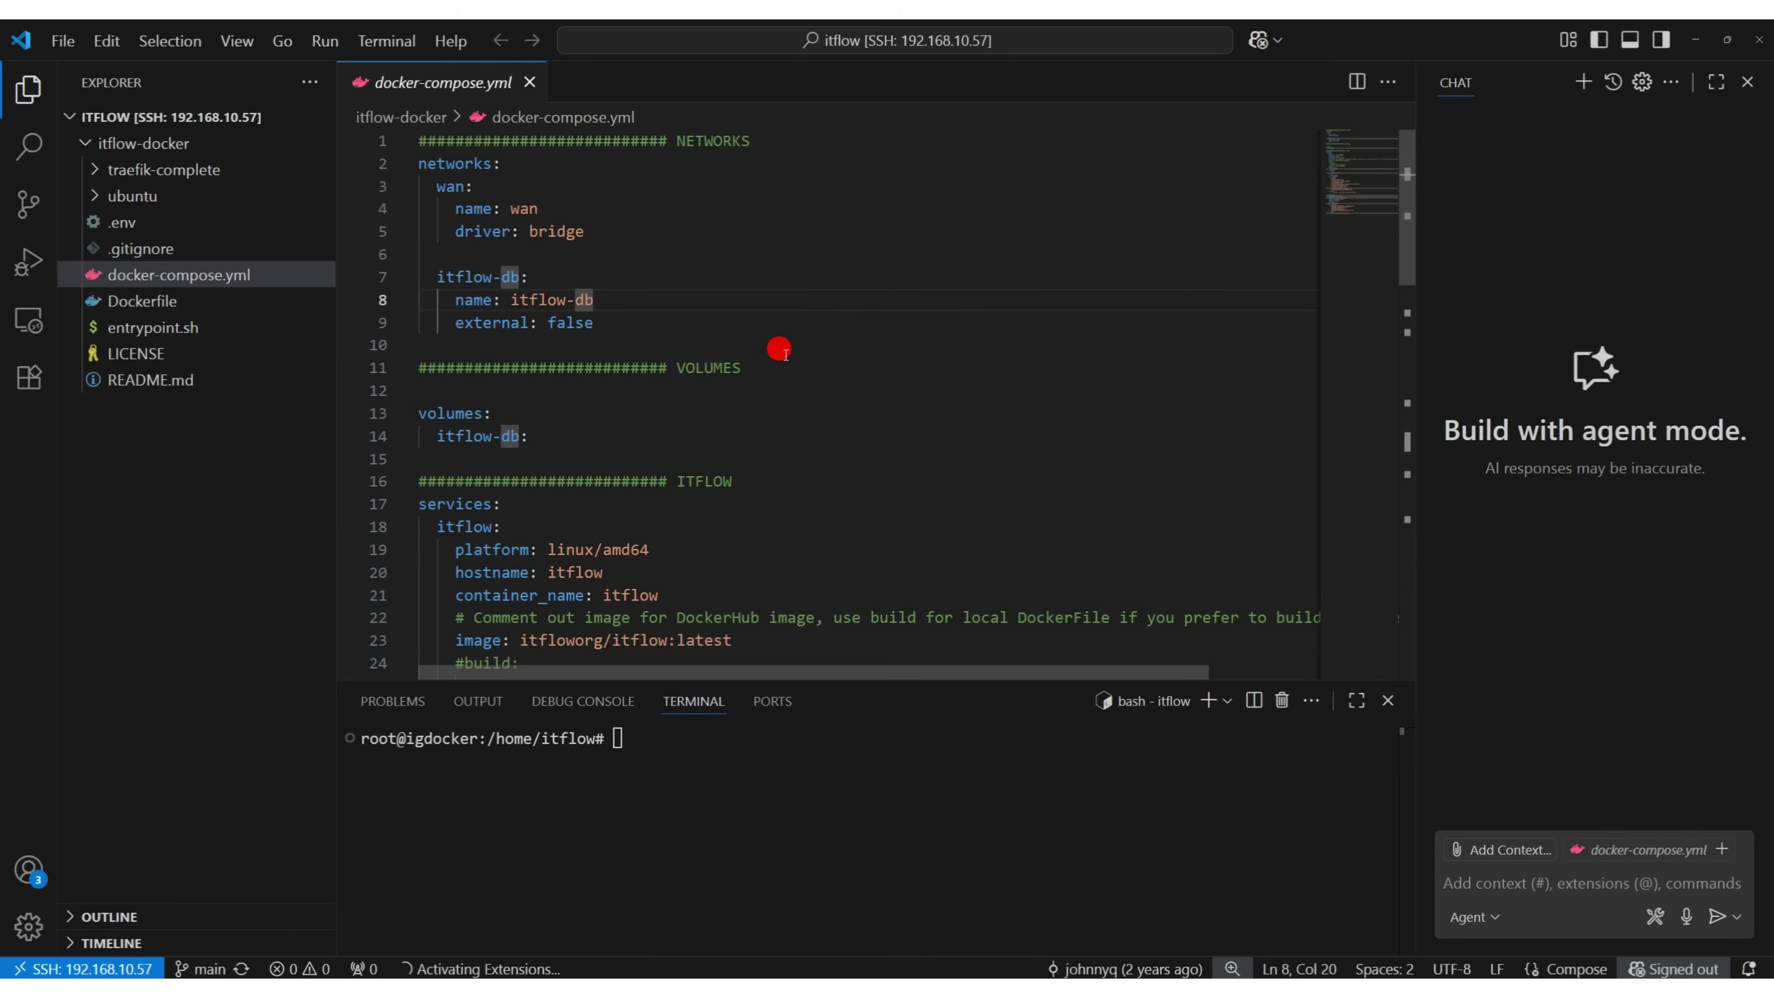
scroll(779, 349, "down", 3)
scroll(779, 349, "down", 2)
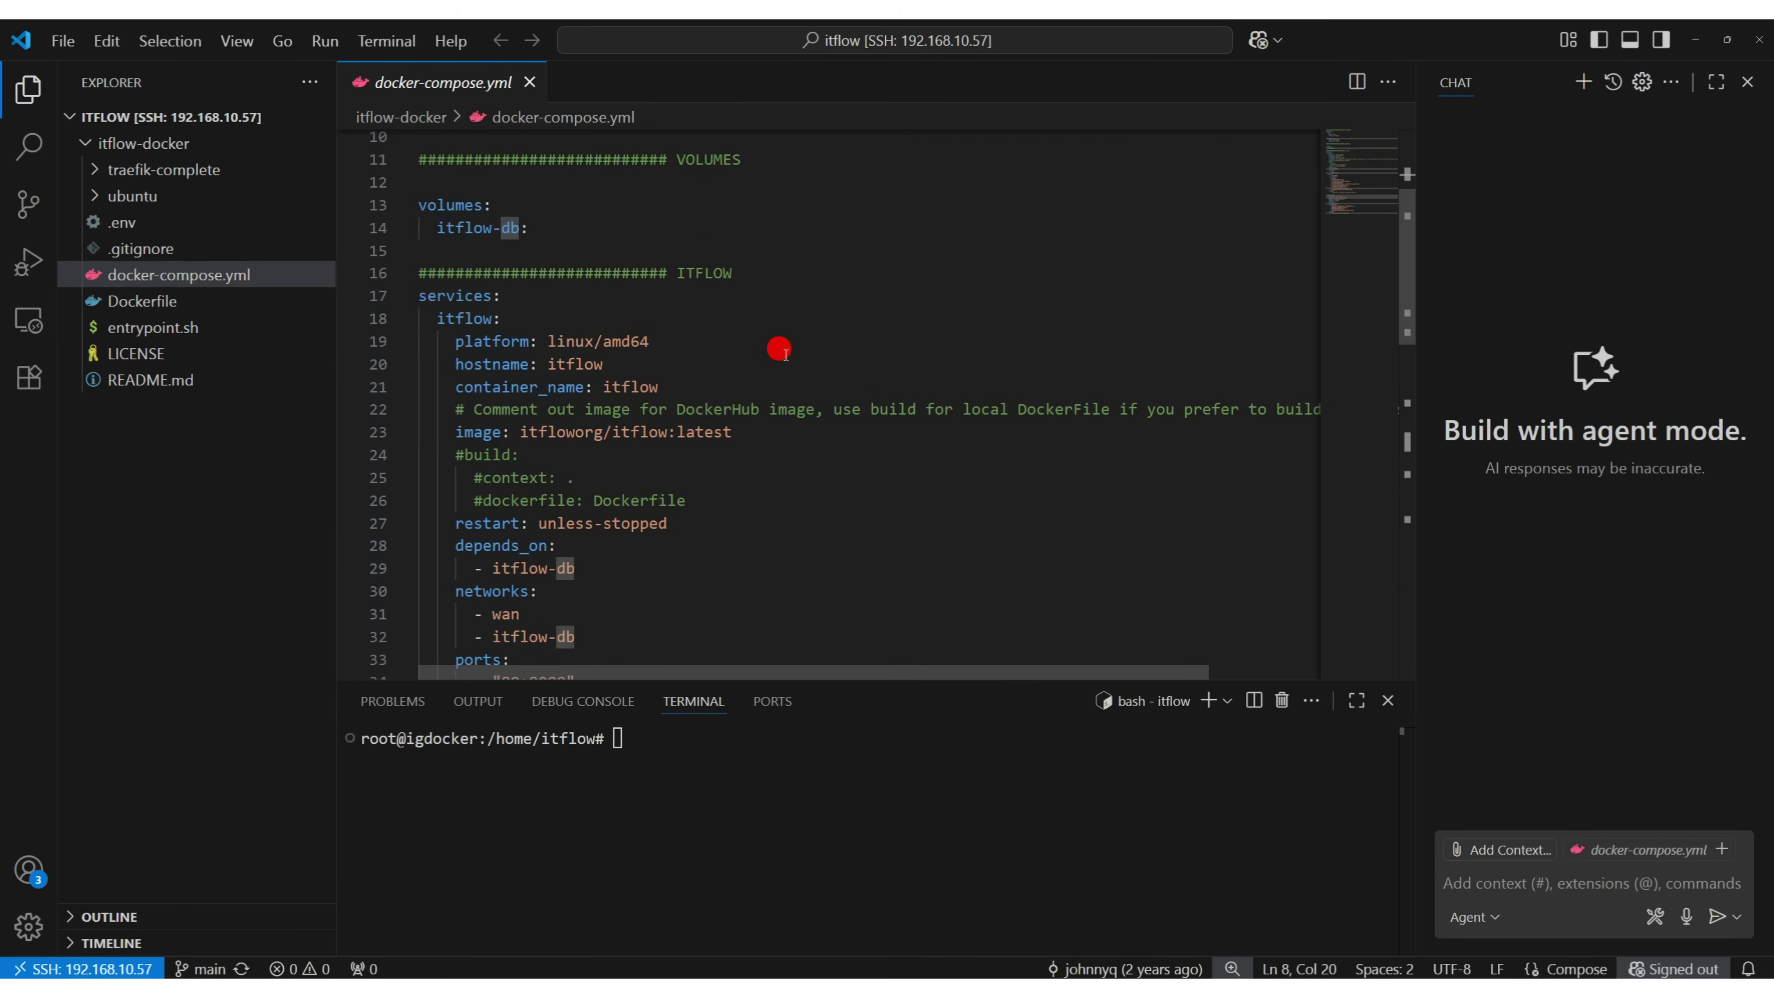
left_click(784, 355)
key("Home")
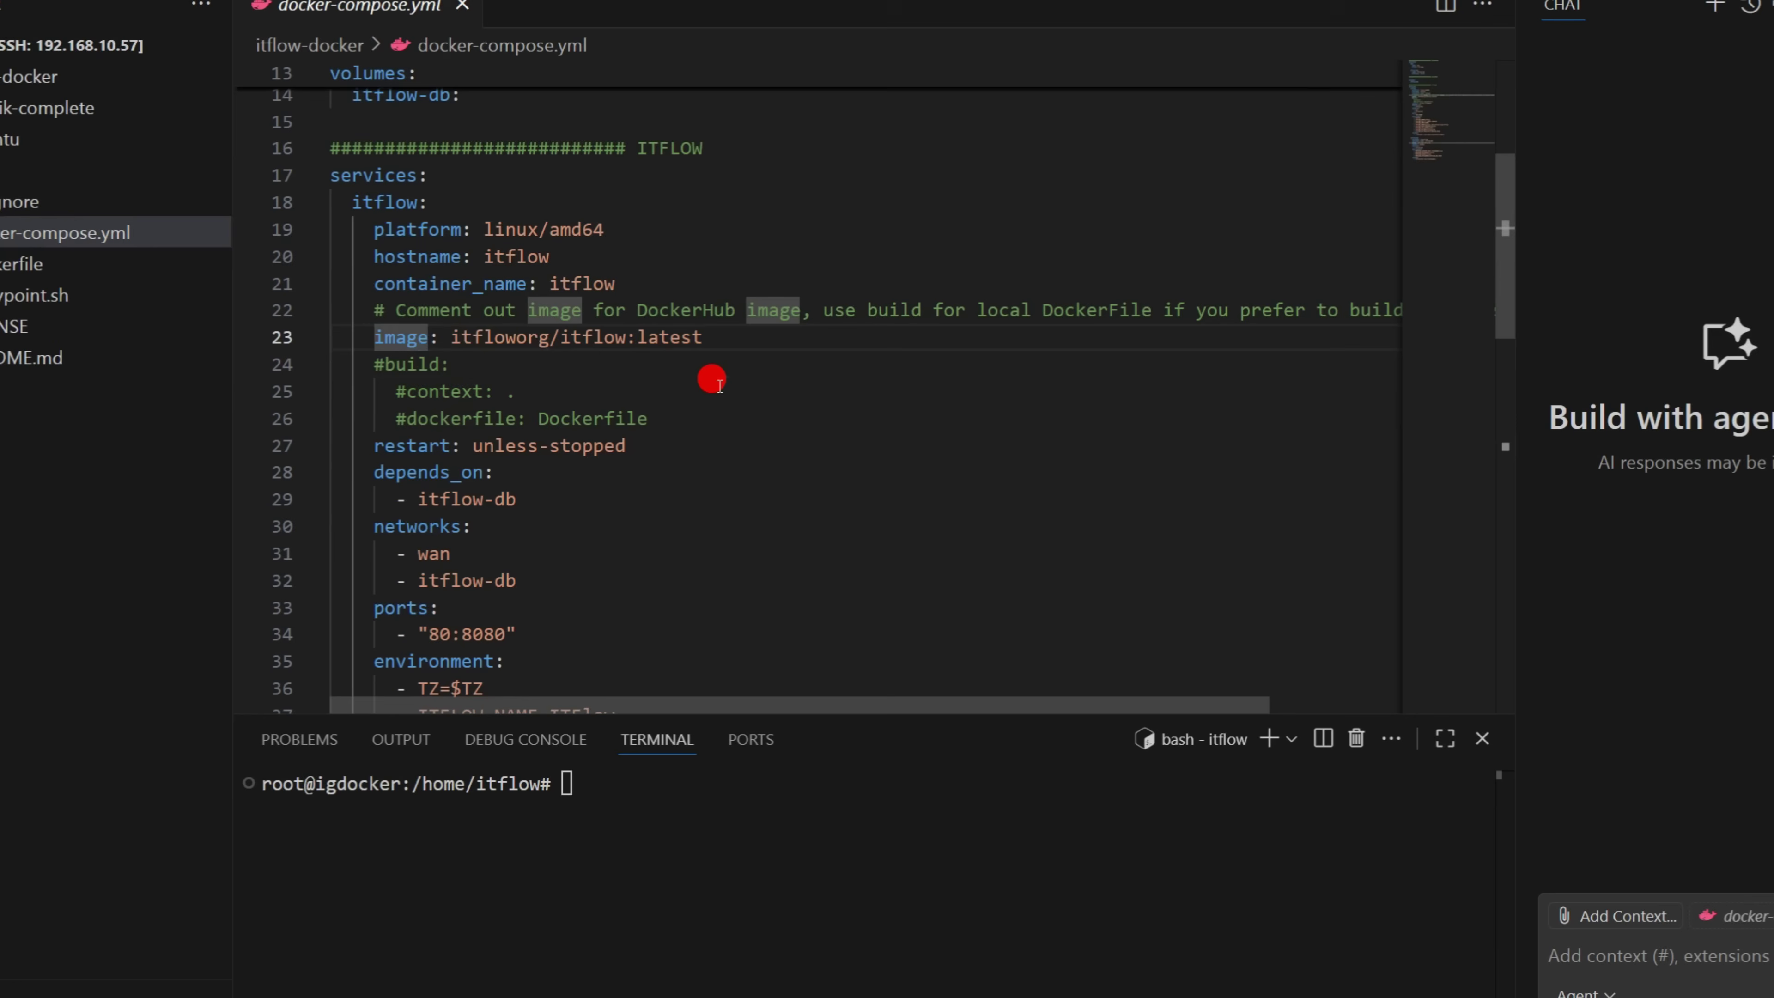
type("#")
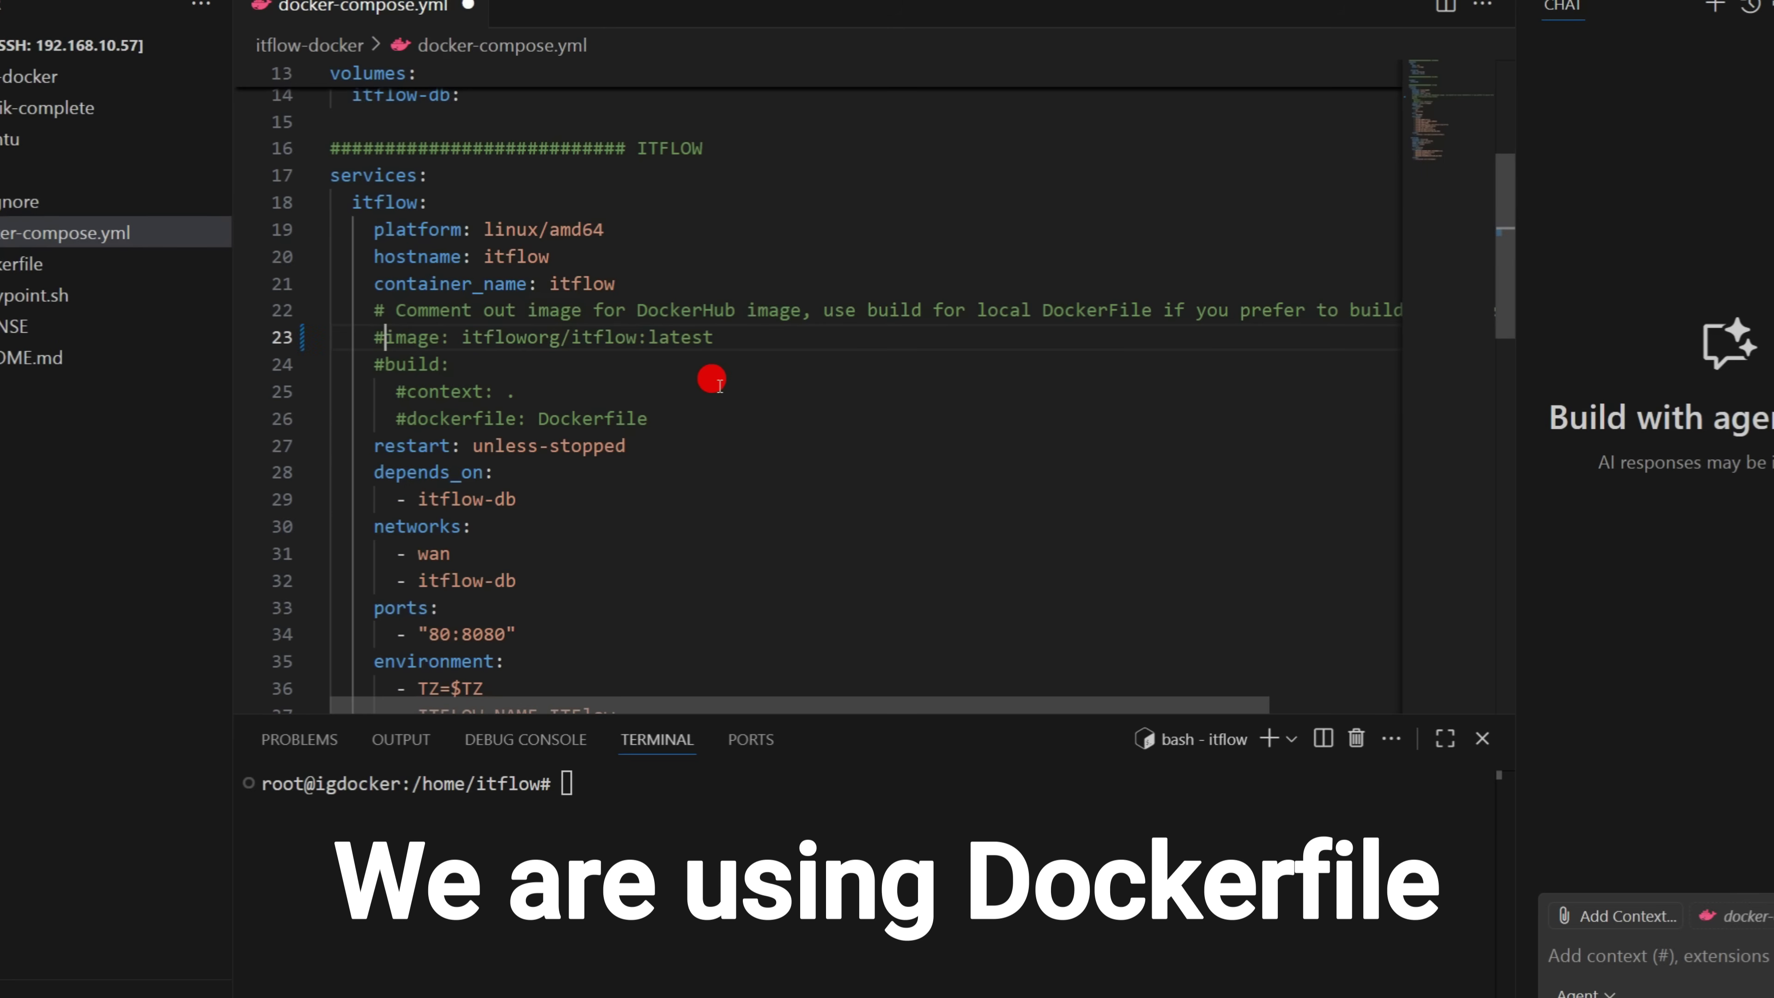
Uncomment the build, context and dockerfile lines, review the rest, and save
key("Down")
key("BackSpace")
key("Home")
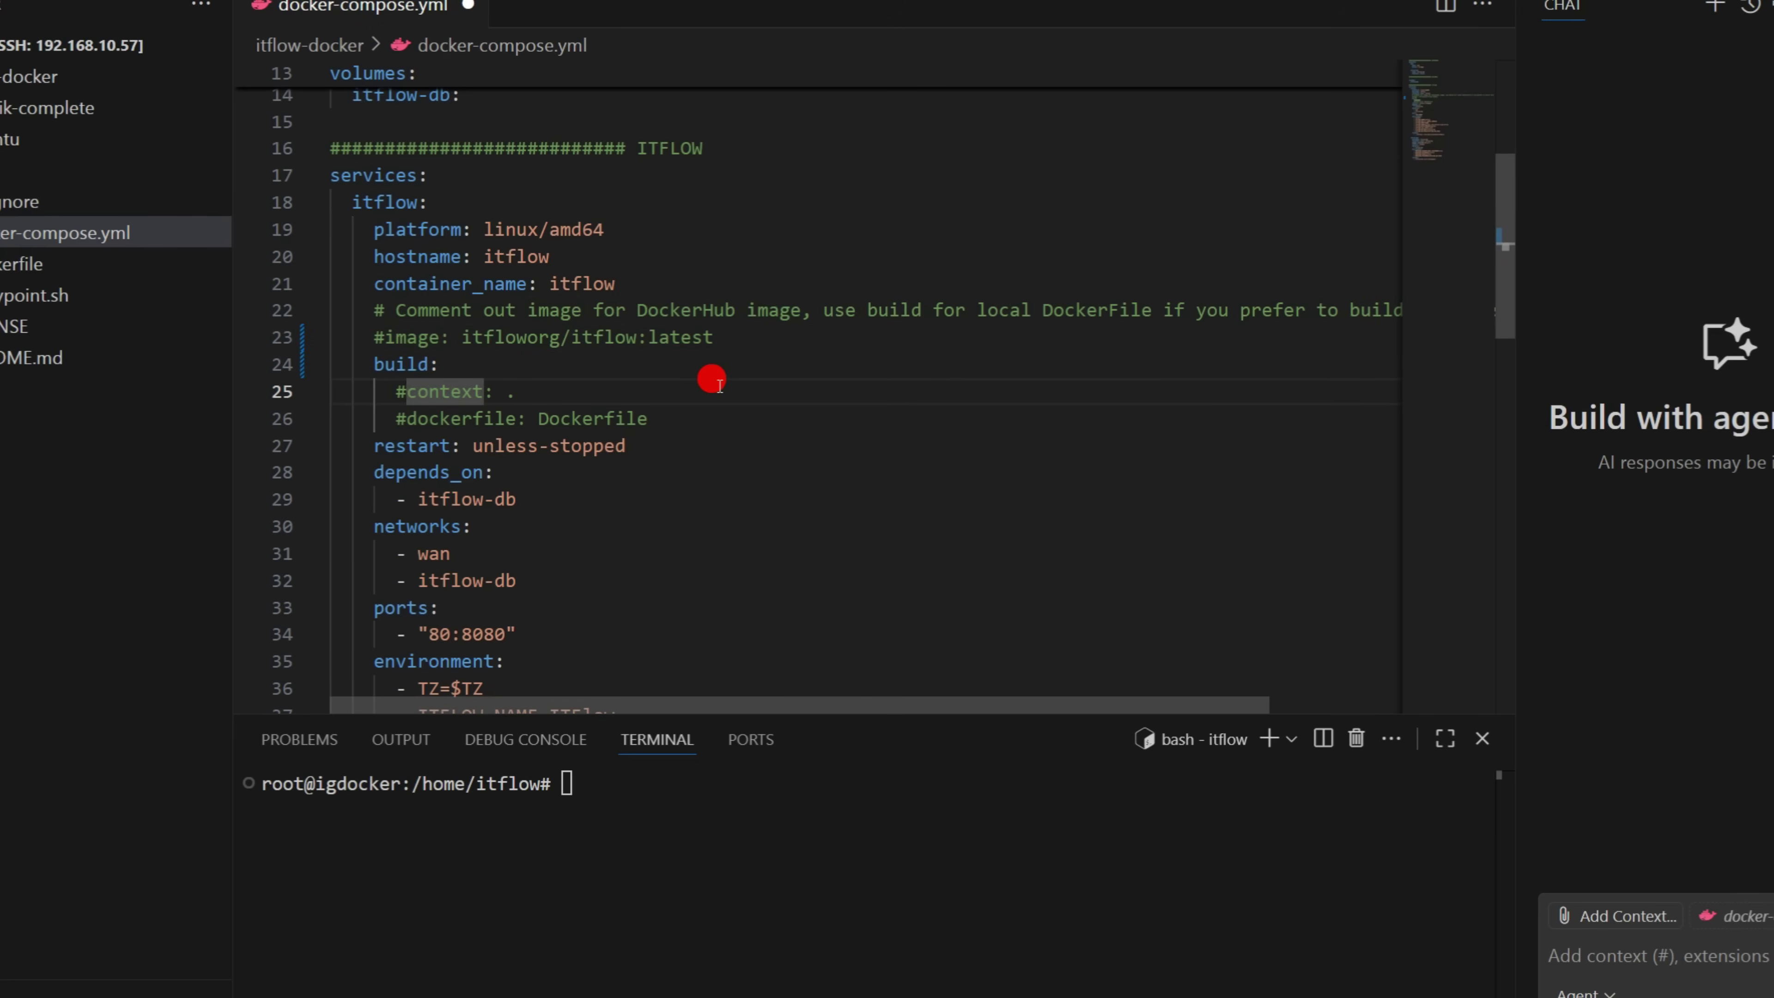
key("BackSpace")
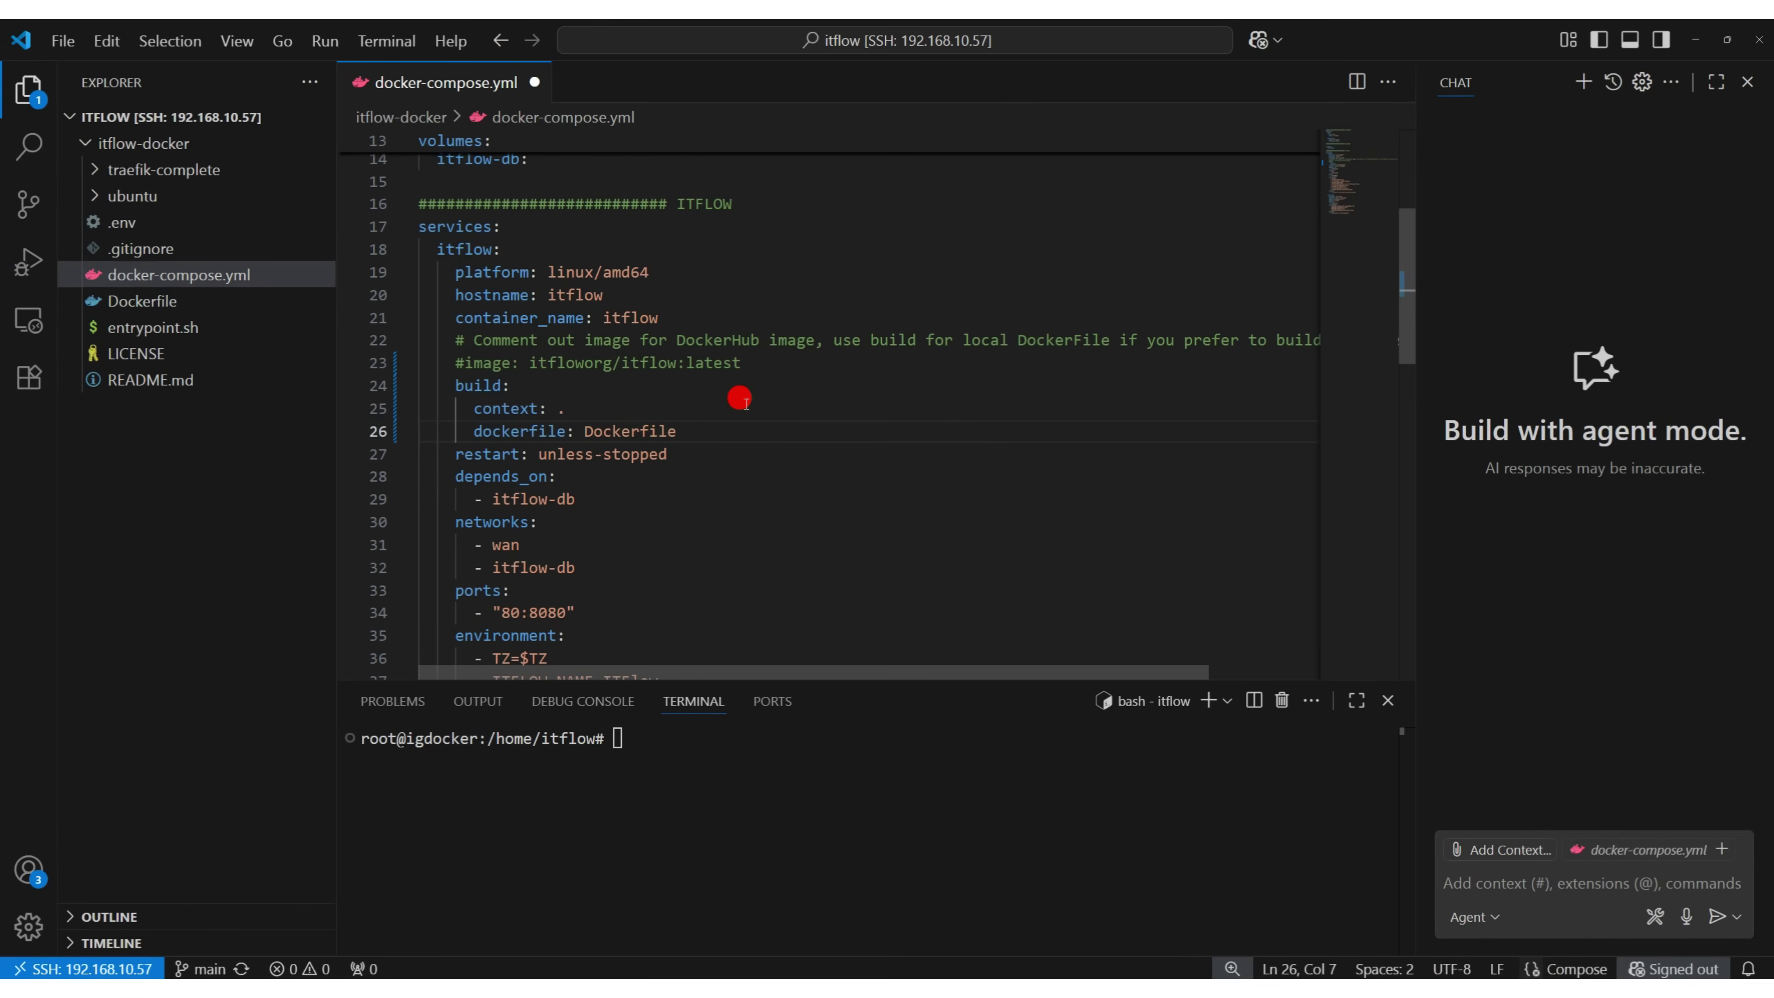
key("Down")
key("Down")
key("Down")
key("Down")
key("Down")
key("Down")
key("Down")
key("Down")
key("Down")
key("Down")
key("Down")
key("Down")
key("Down")
key("Down")
key("Down")
key("Down")
key("Down")
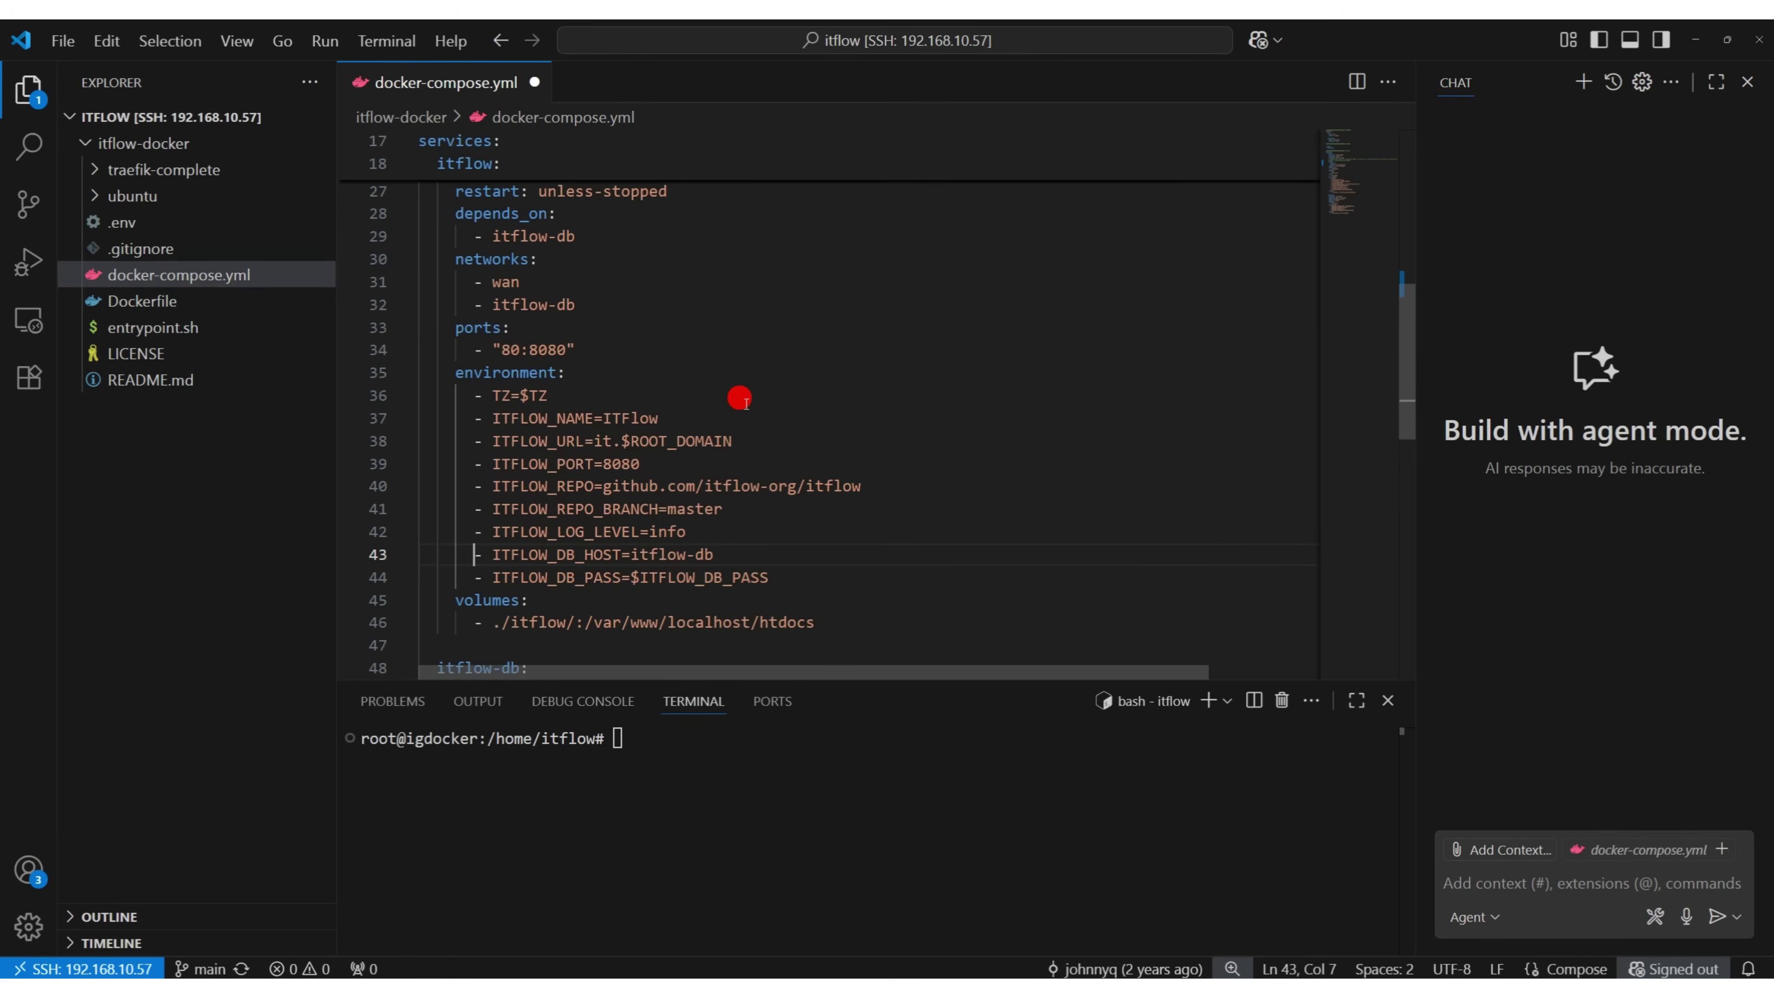
key("Down")
key("Down")
key("Down")
key("Down")
key("Down")
key("Down")
key("Down")
key("Down")
key("Down")
key("Down")
key("Down")
key("Down")
key("Down")
key("Down")
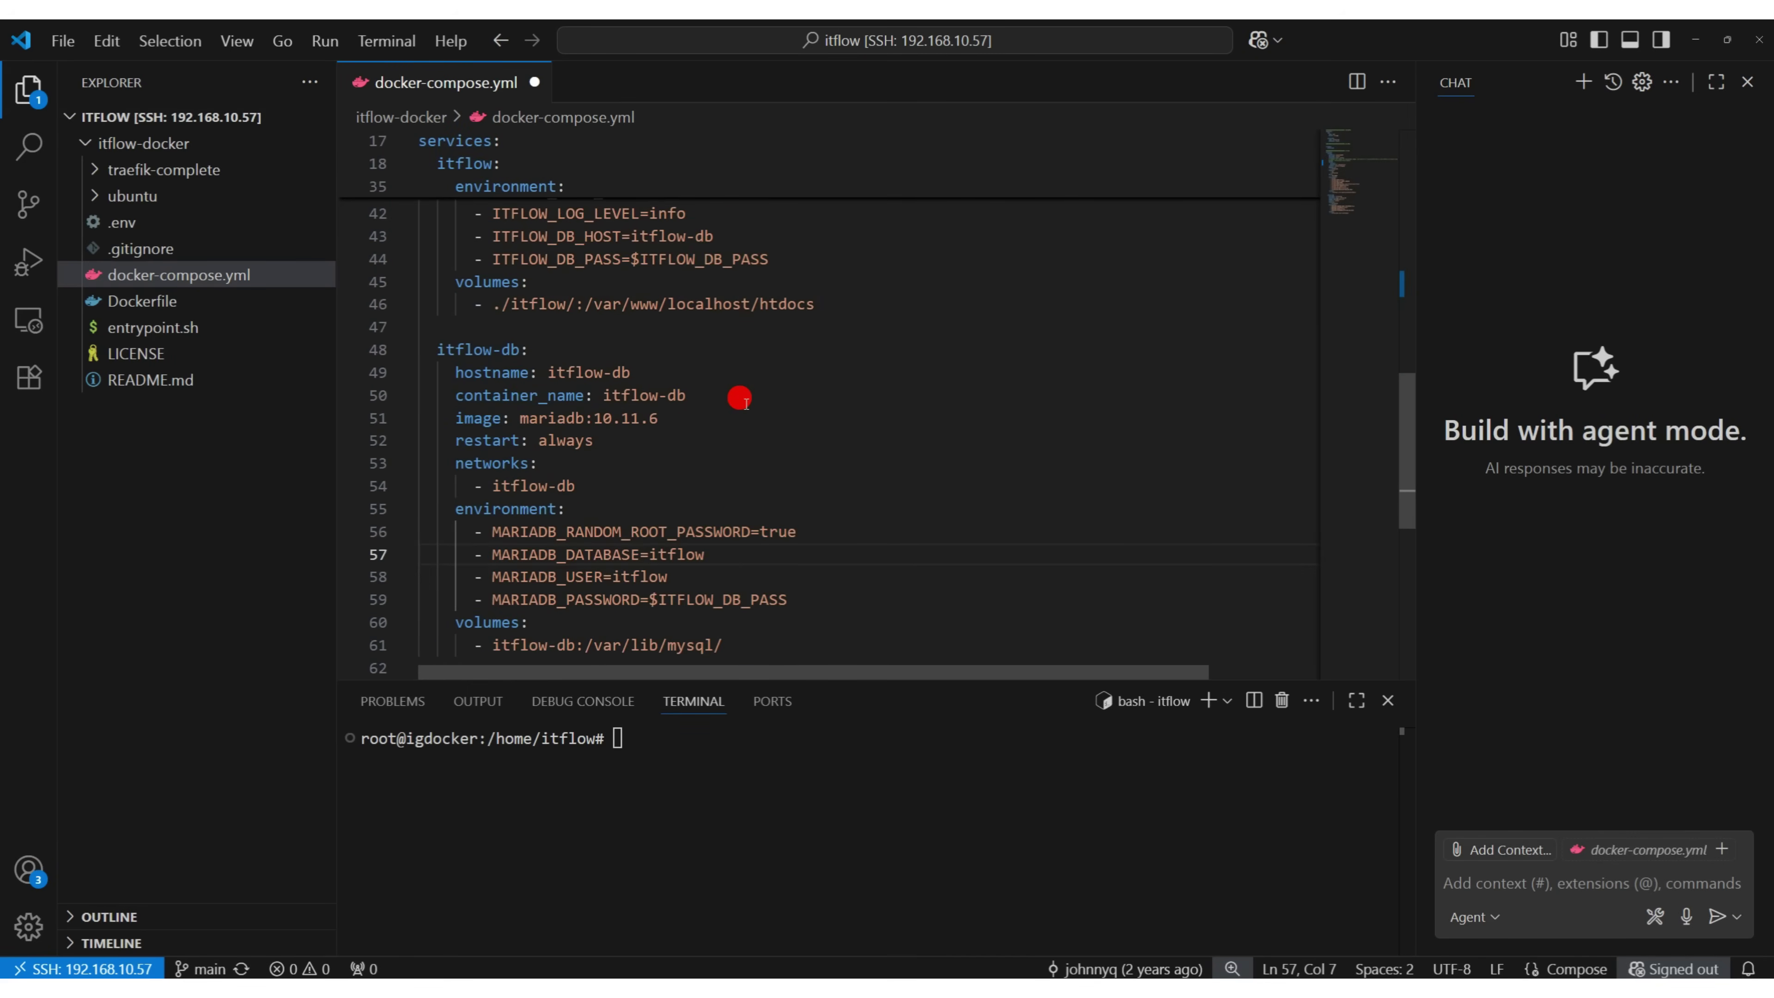
key("Down")
key("Down")
key("Down")
key("Down")
key("Down")
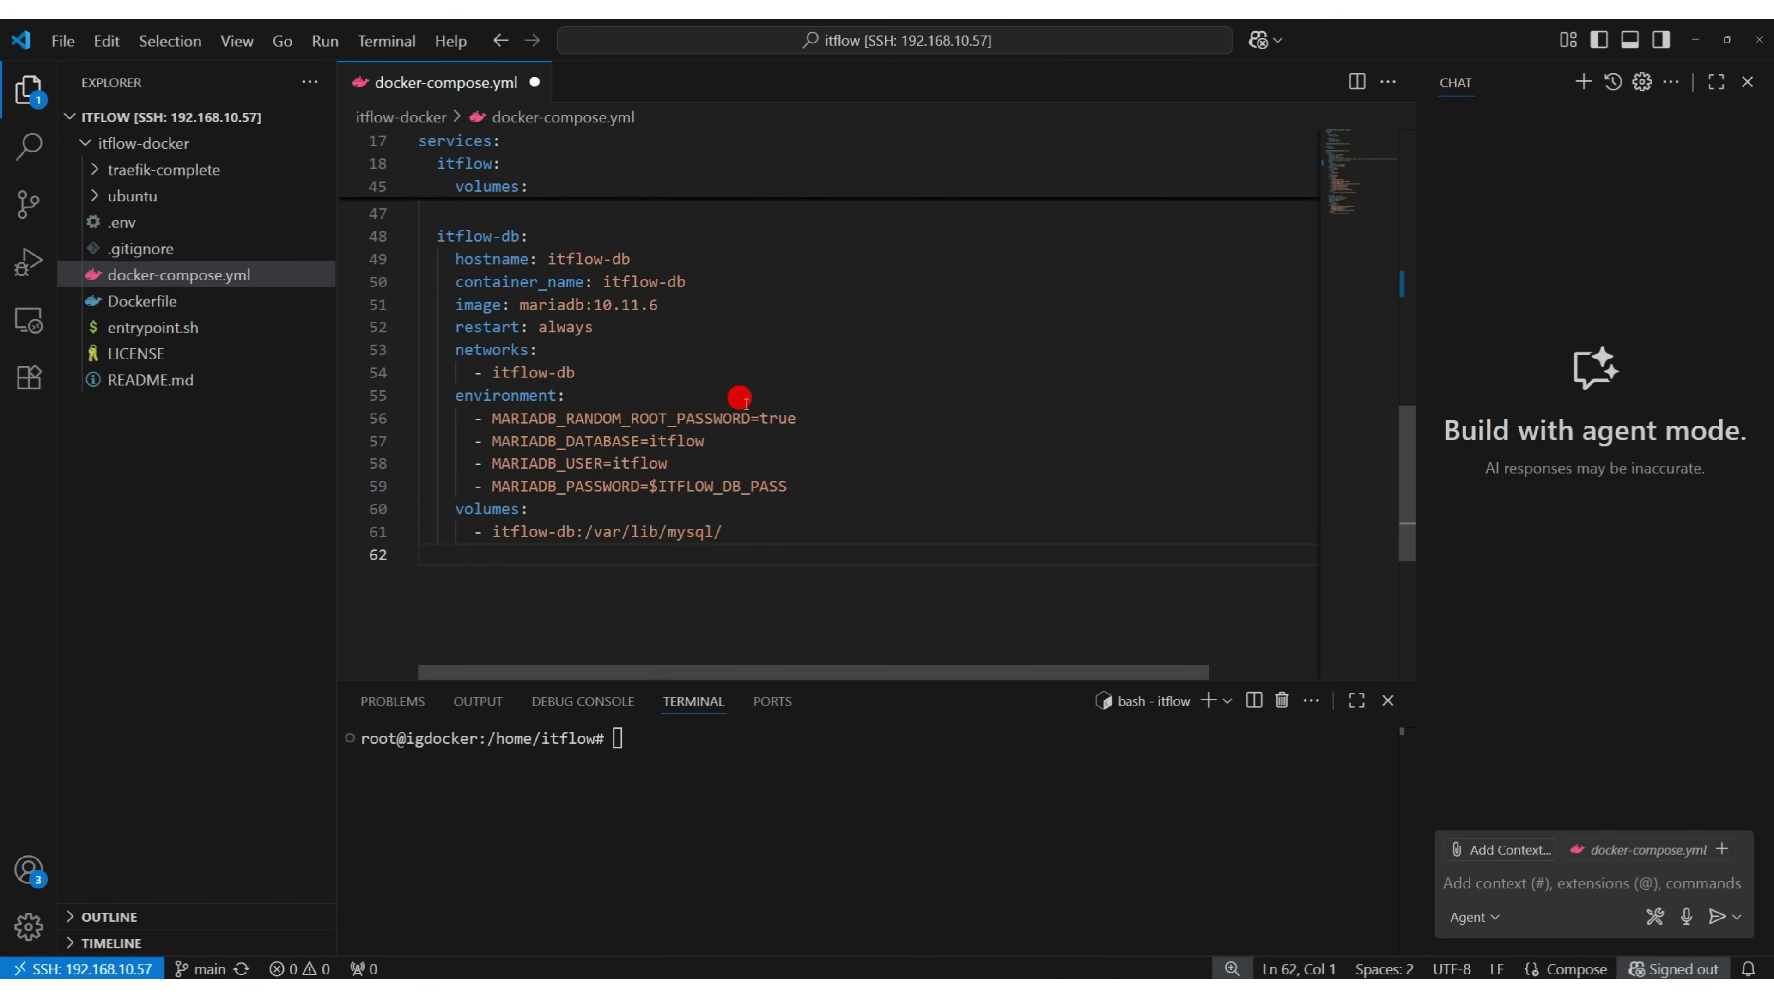
key("ctrl+s")
In .env, enter a new database password, set ROOT_DOMAIN to localhost and TZ to Asia/Kolkata
left_click(122, 221)
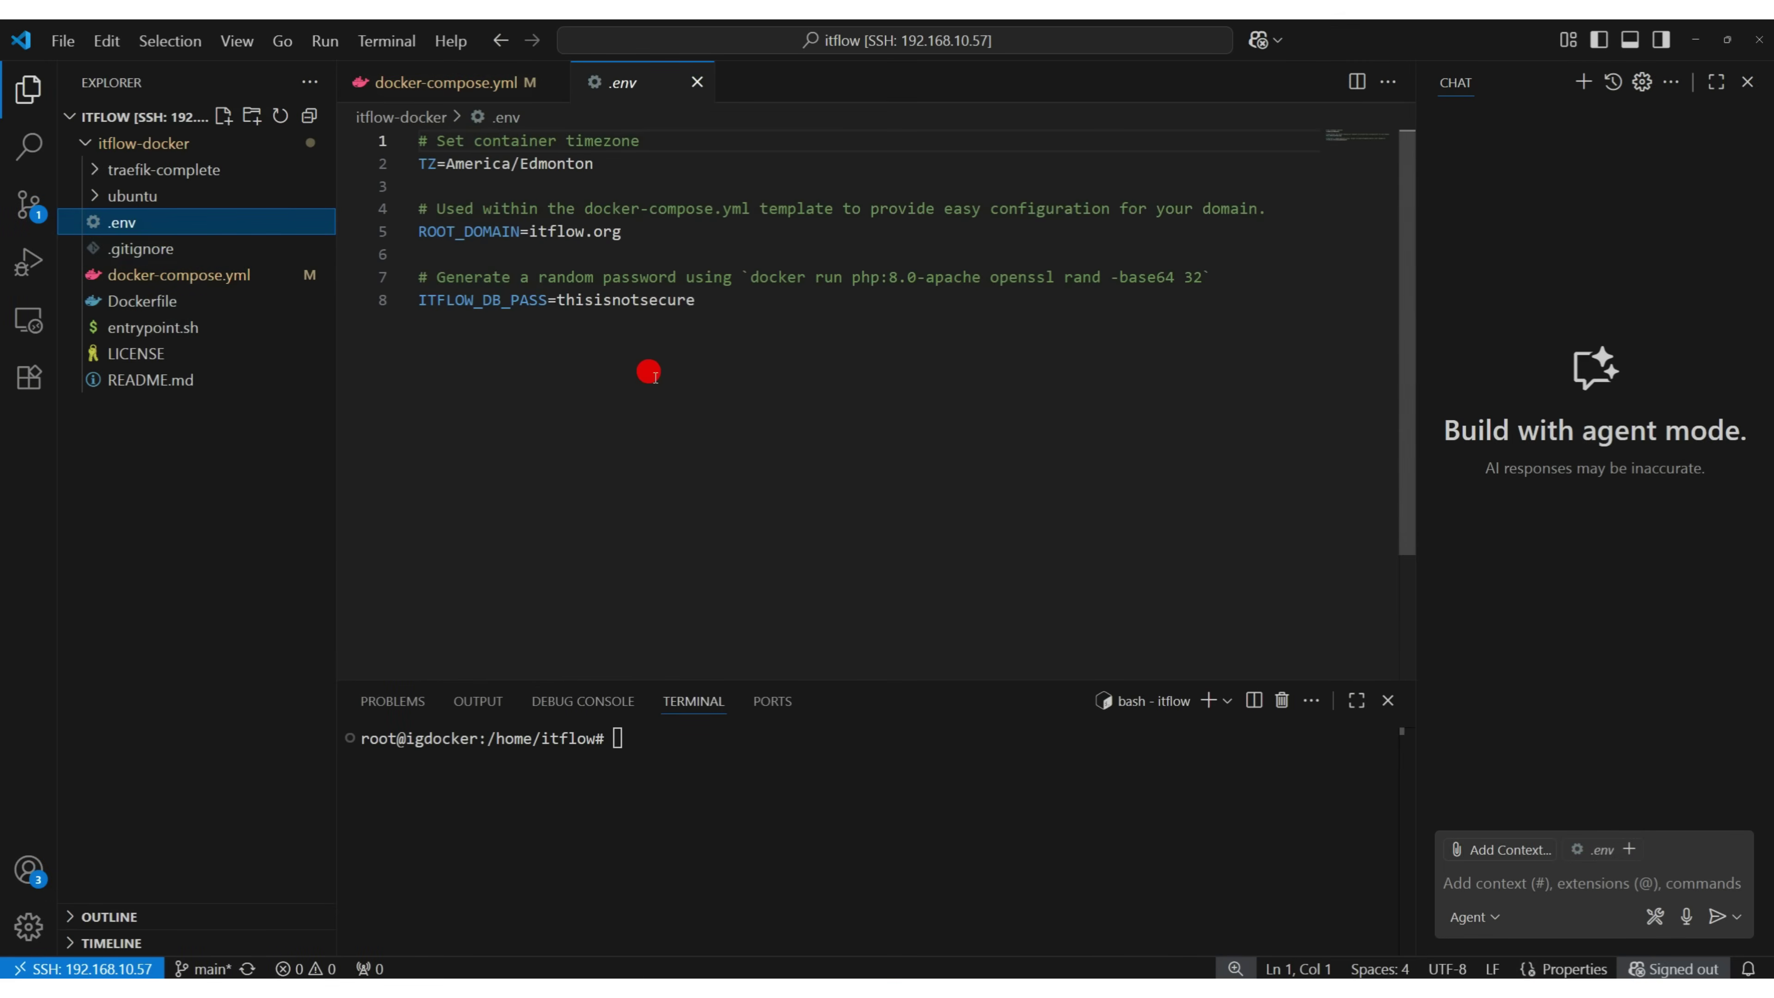
left_click_drag(559, 300, 657, 302)
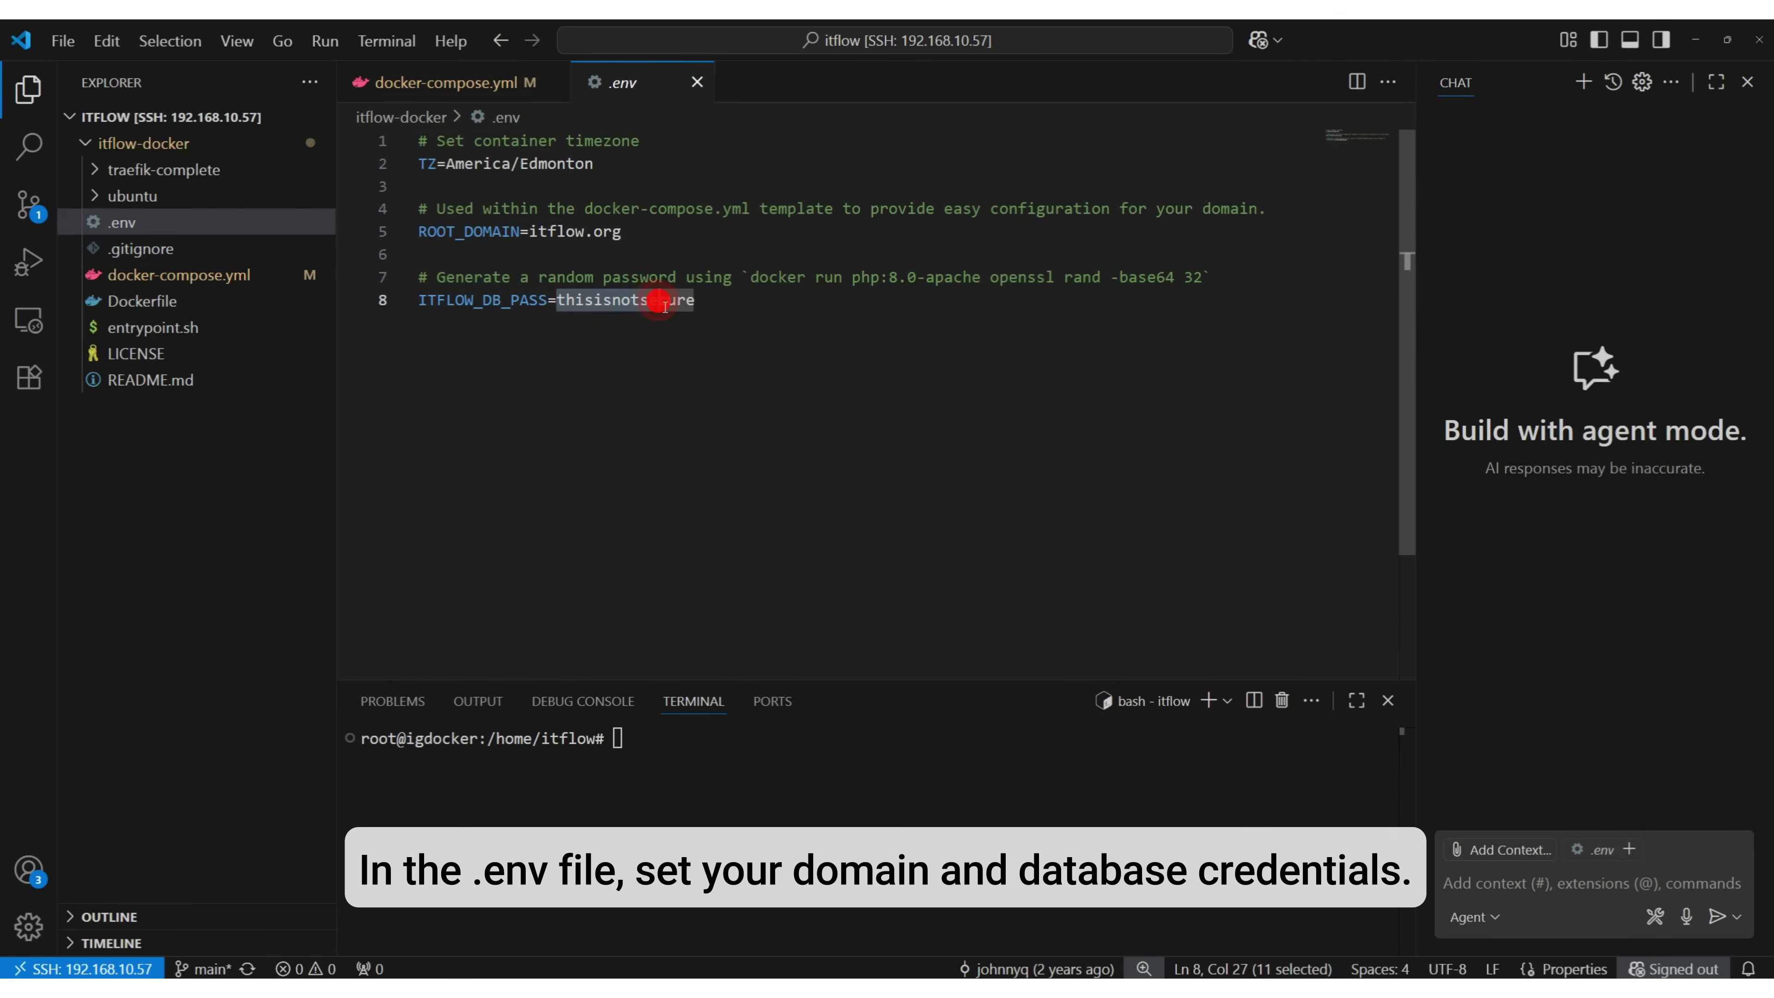
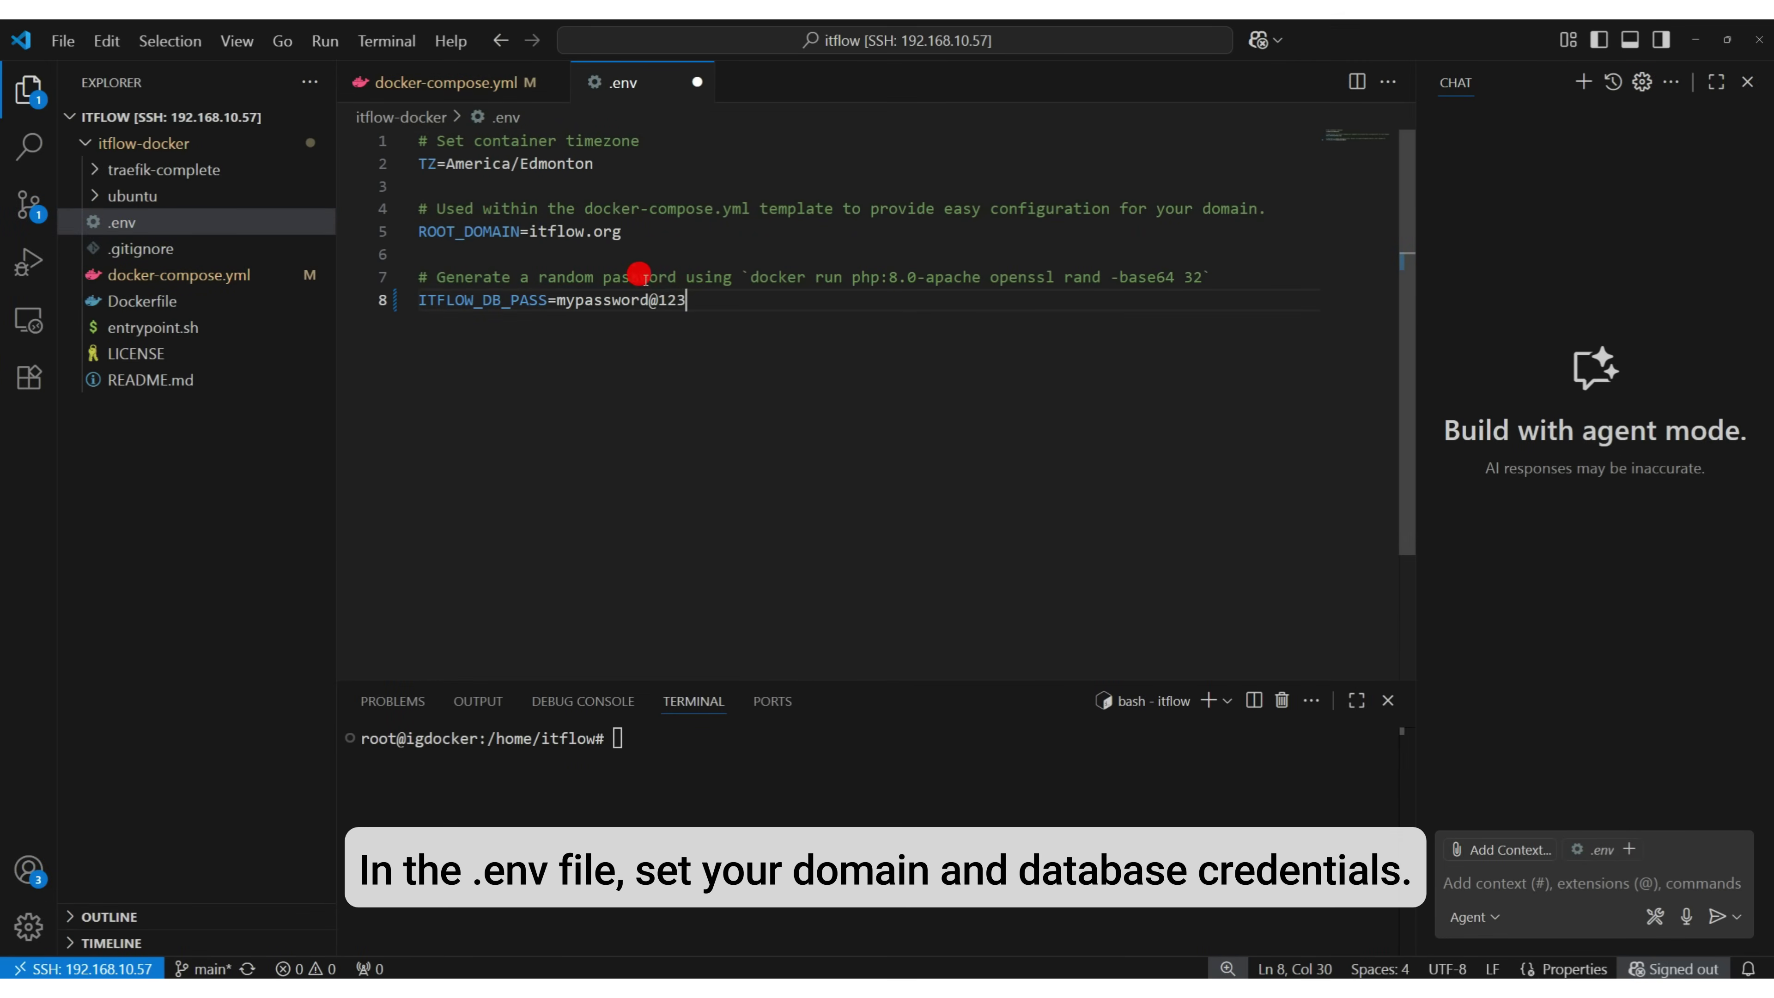
left_click_drag(528, 231, 748, 228)
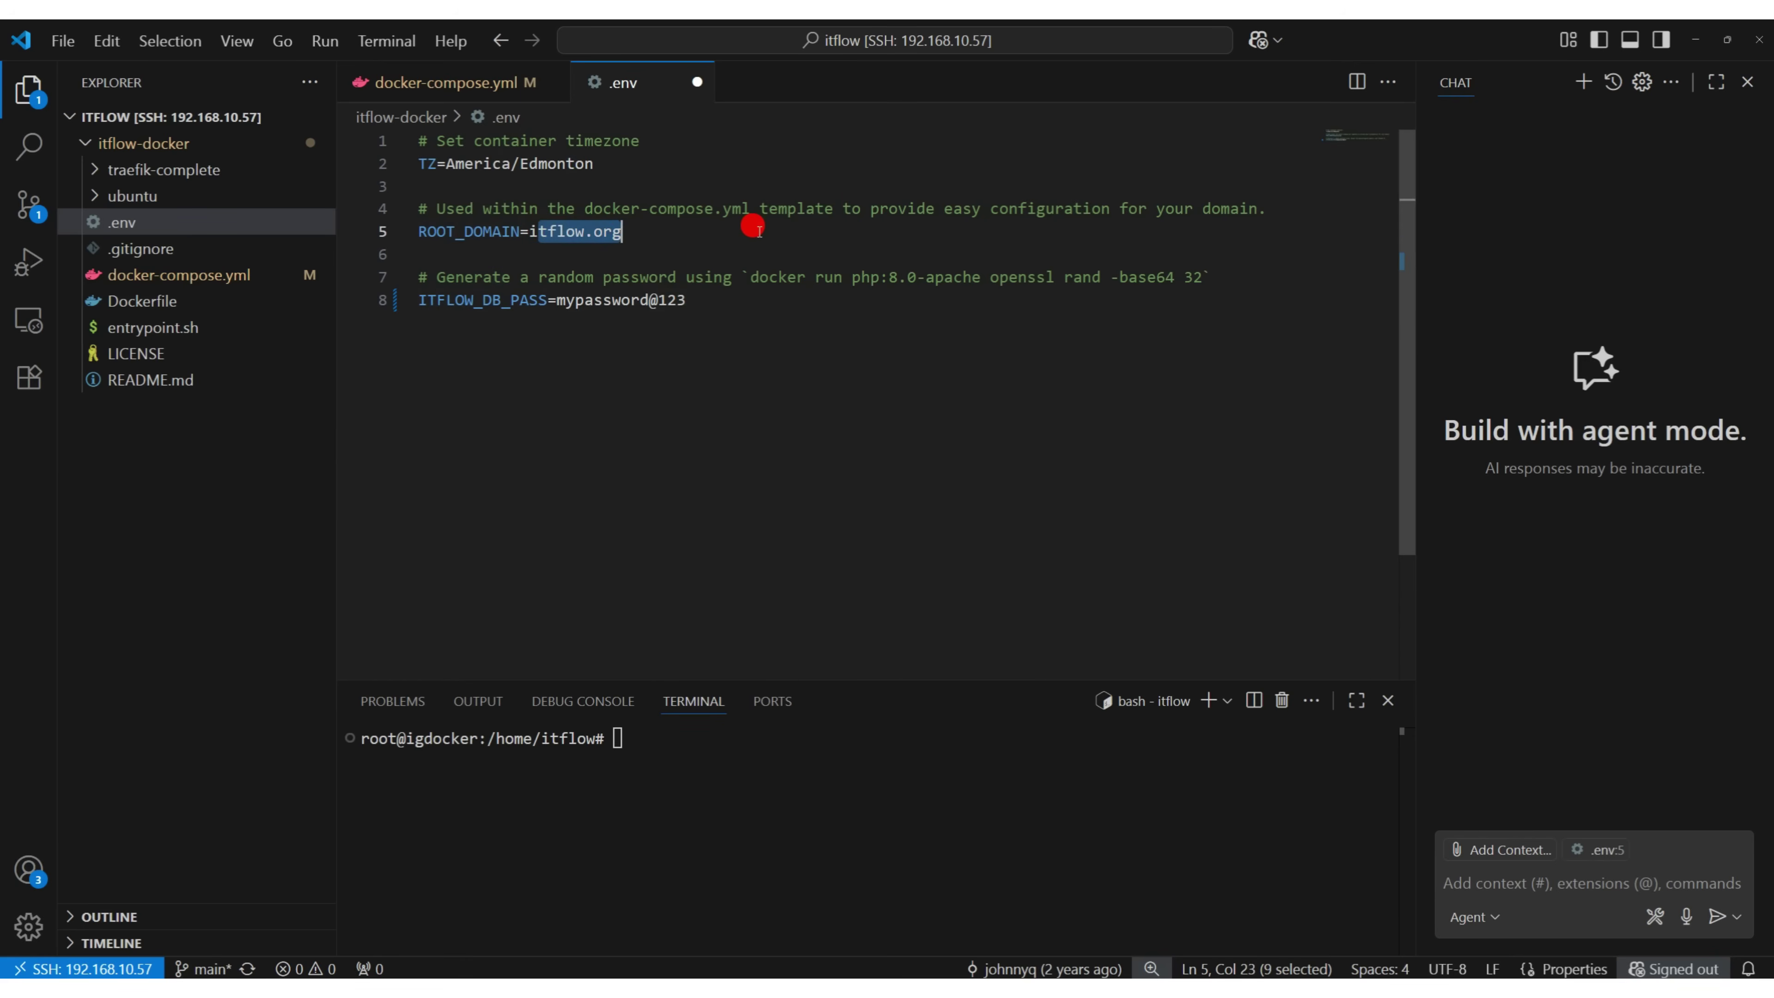
type("lhost")
left_click_drag(446, 163, 614, 168)
key("ctrl+v")
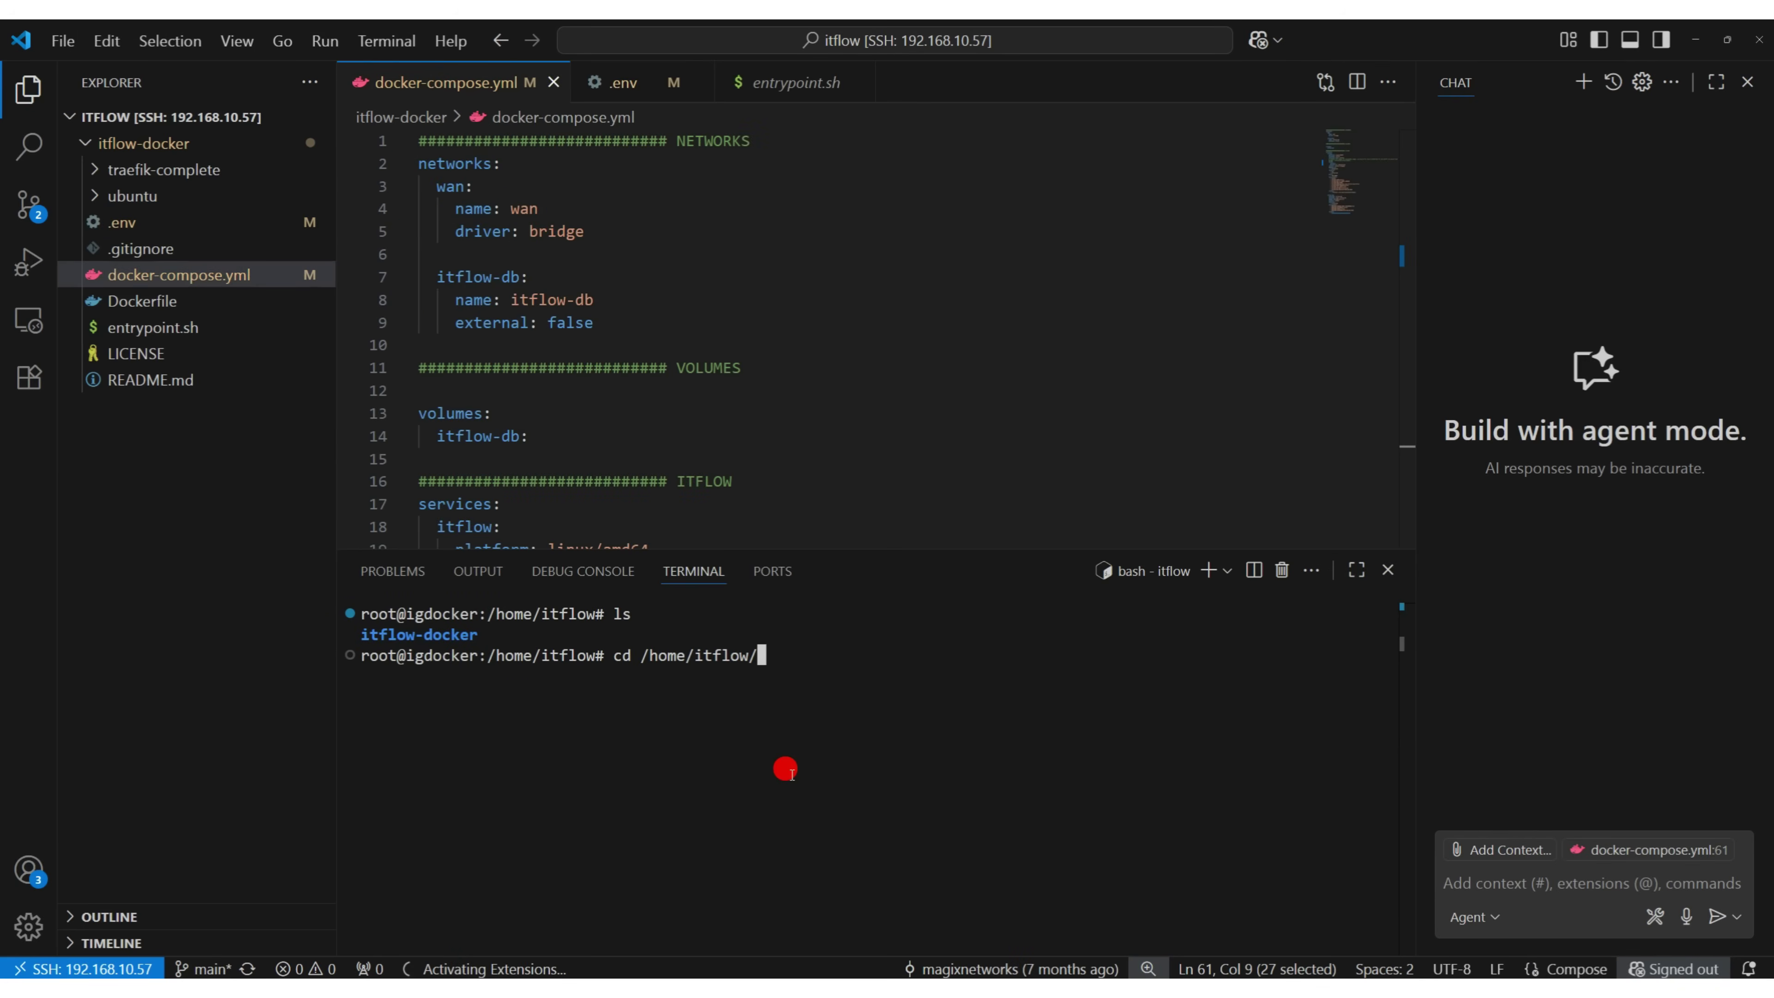
Change into itflow-docker and run docker-compose up -d to build and start the stack
key("Return")
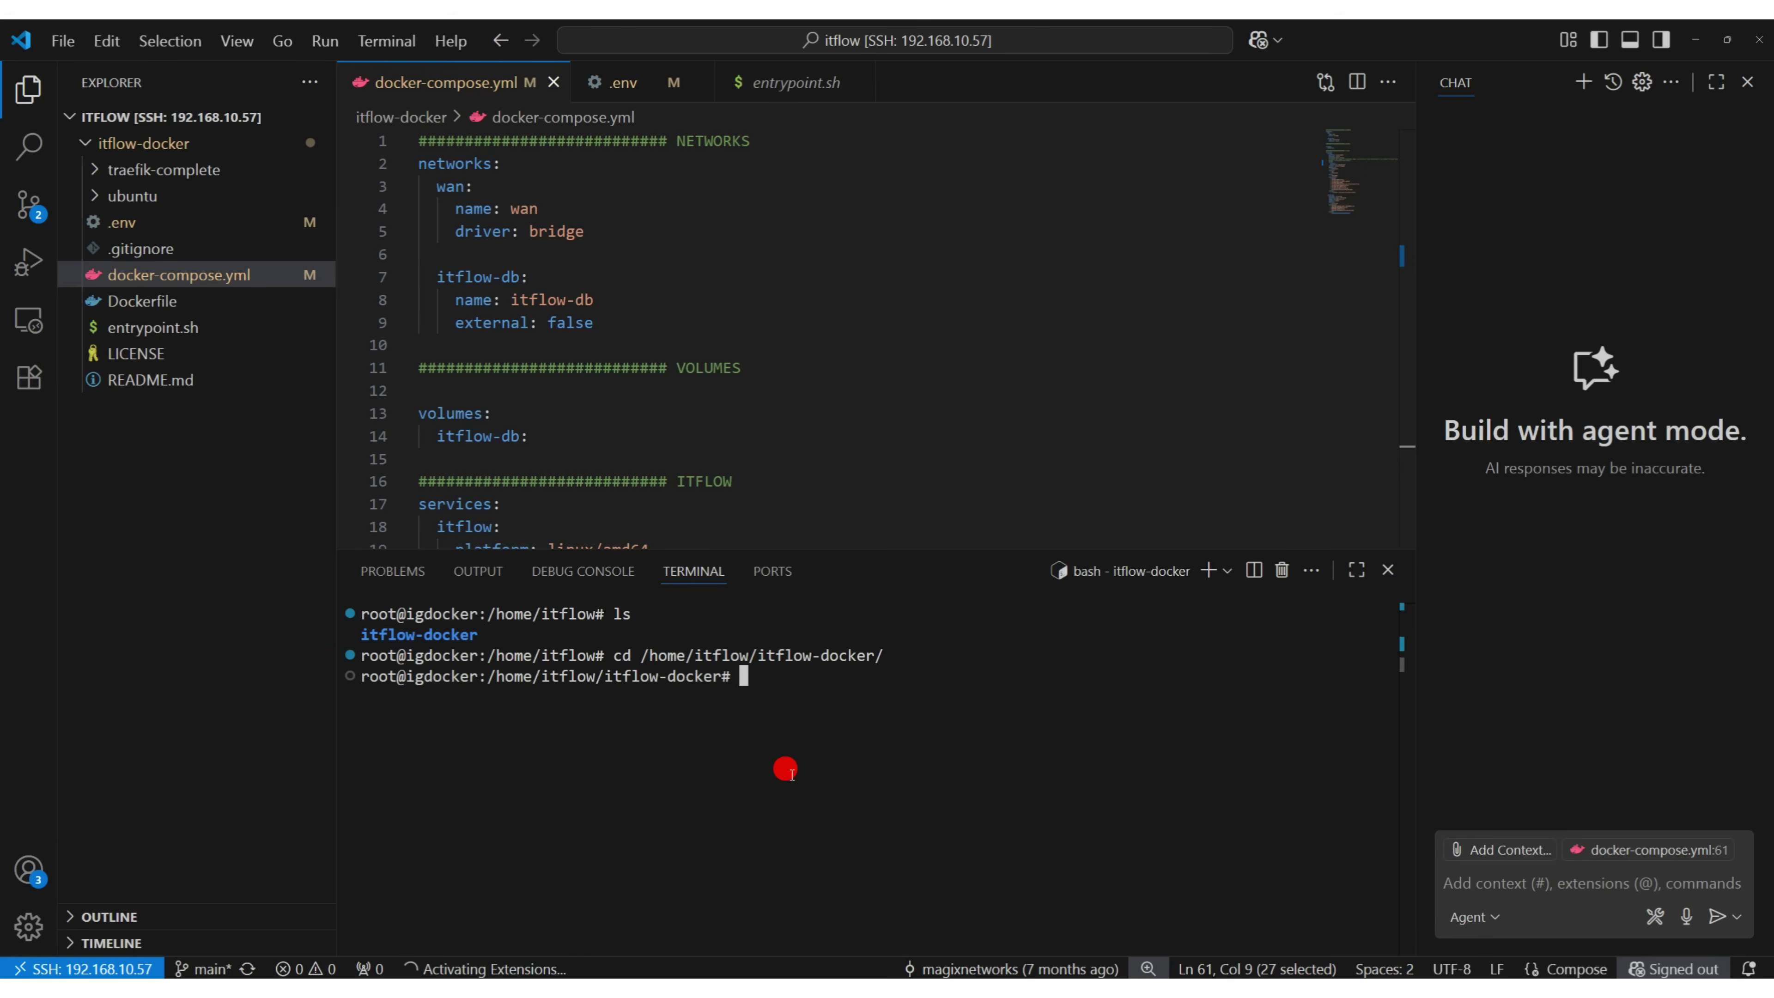
key("Return")
type("docker")
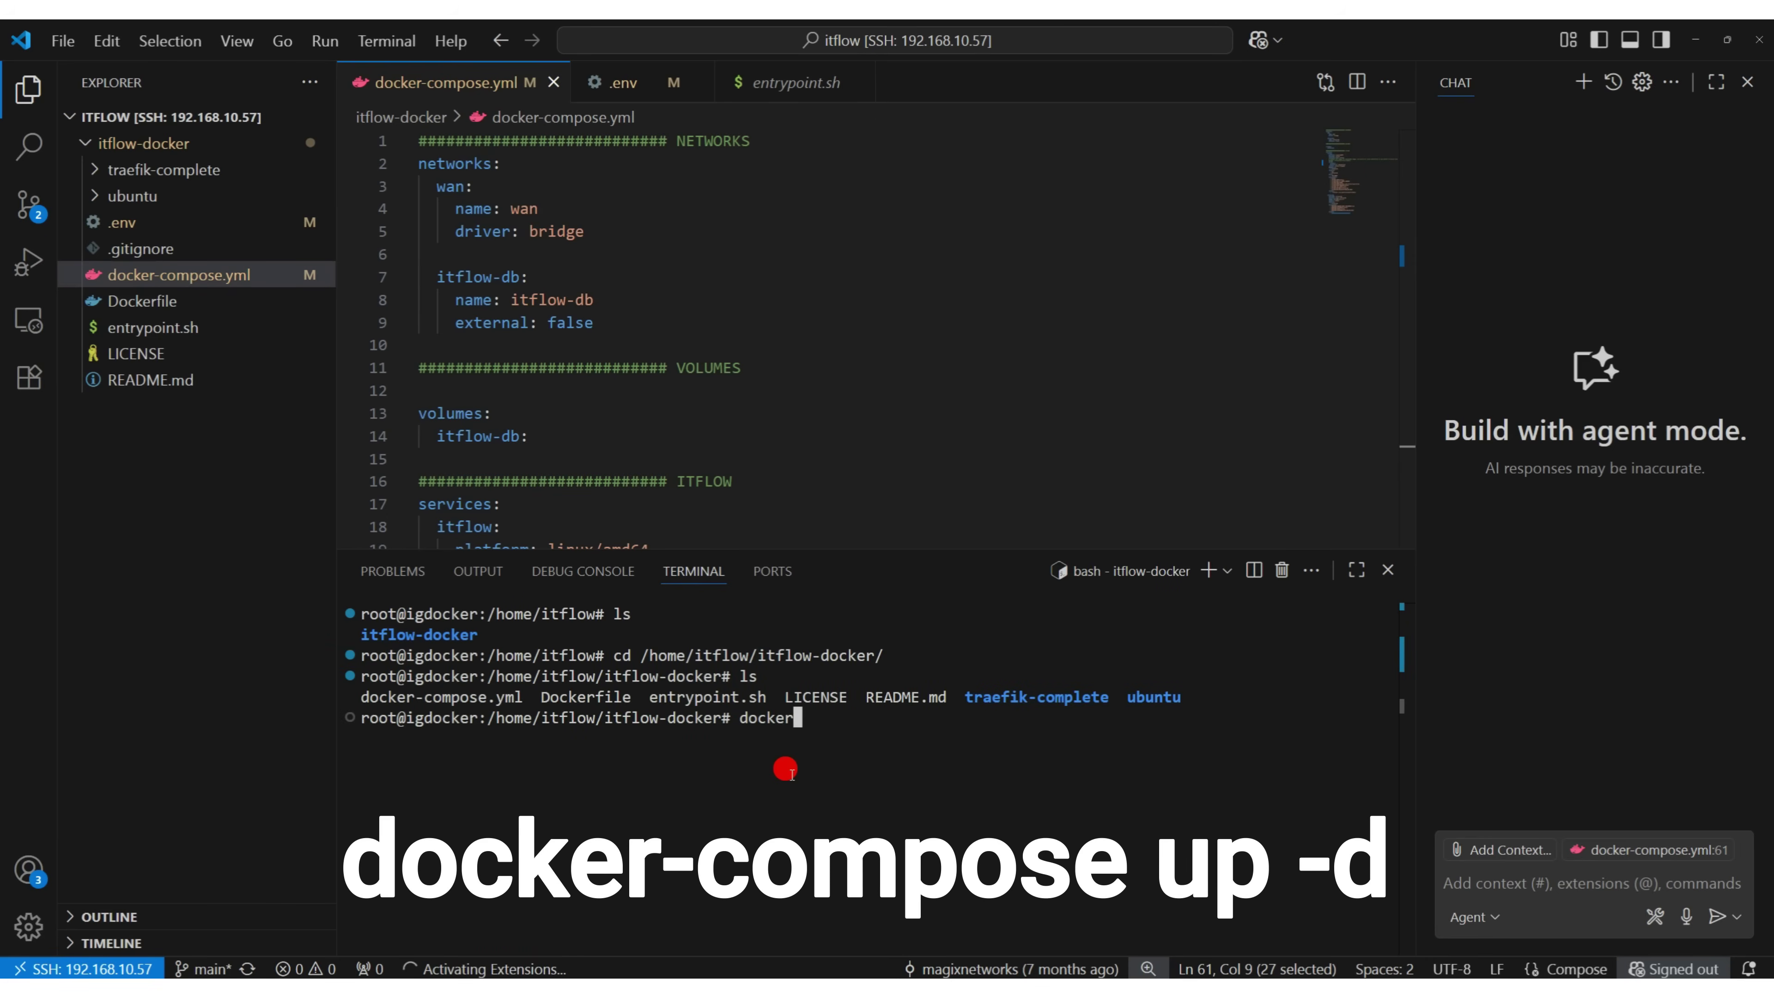
type("-compose up -d")
key("Return")
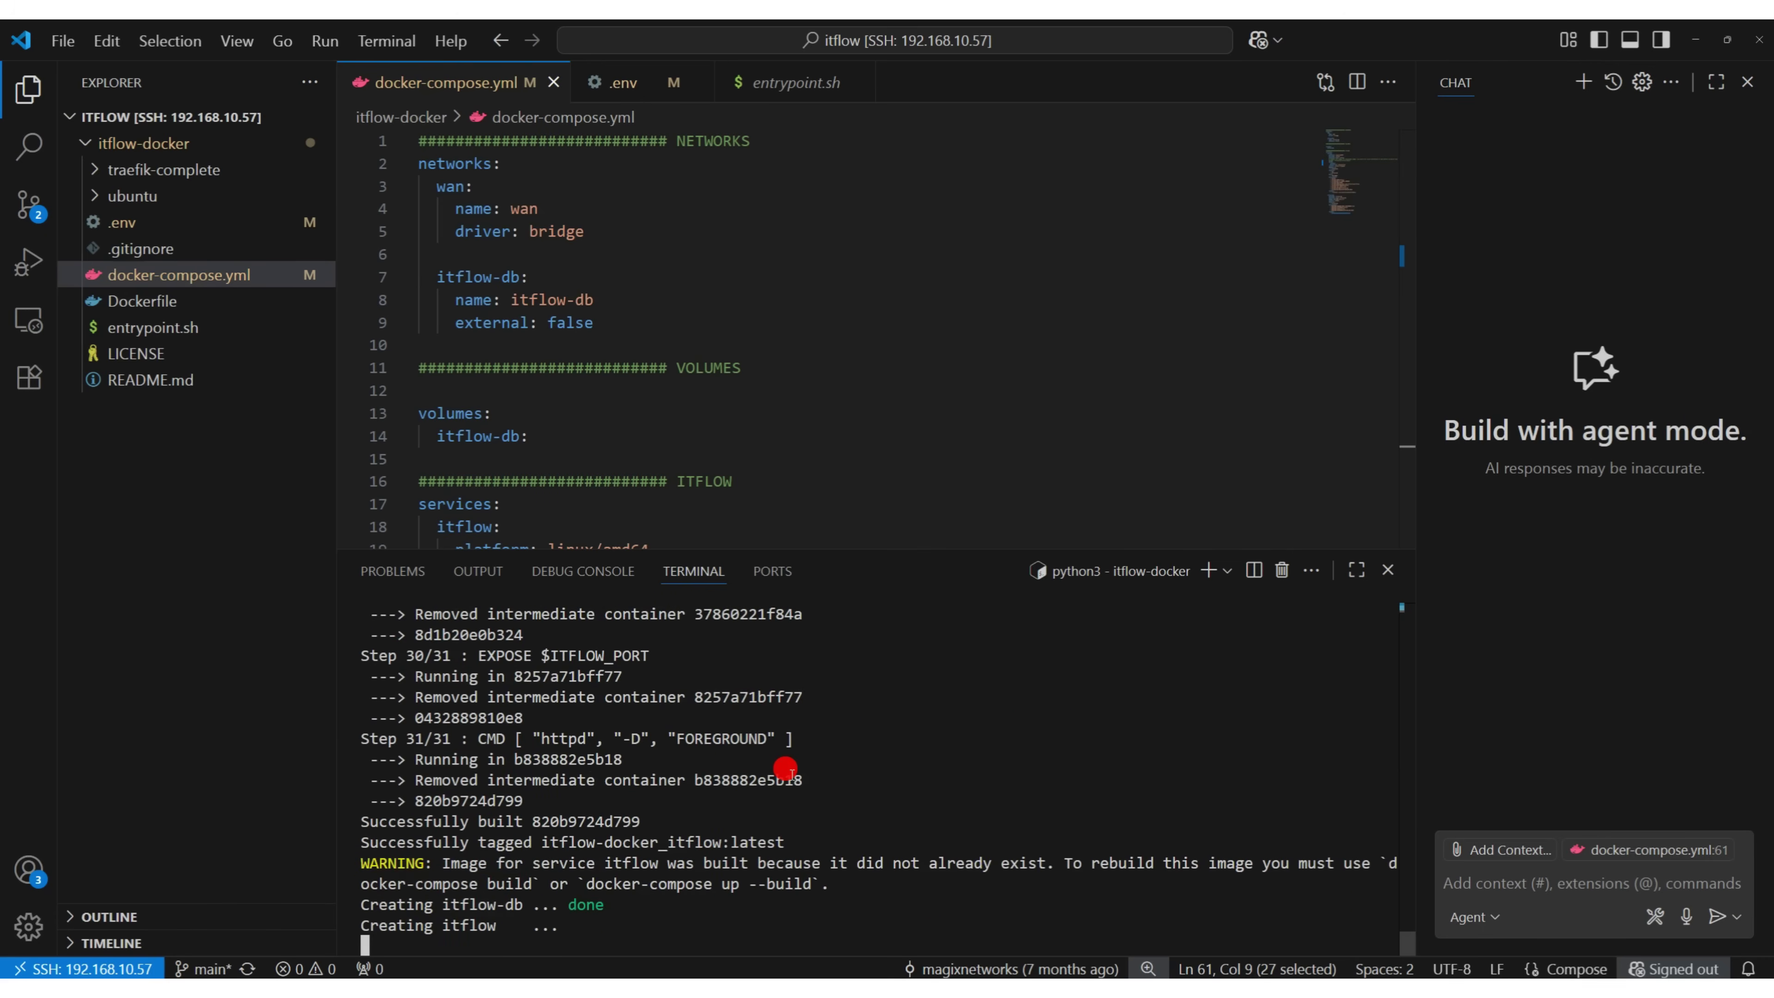
Check the running containers with docker ps and open the itflow-docker stack in Portainer
key("ctrl+l")
type("docker ps")
key("Return")
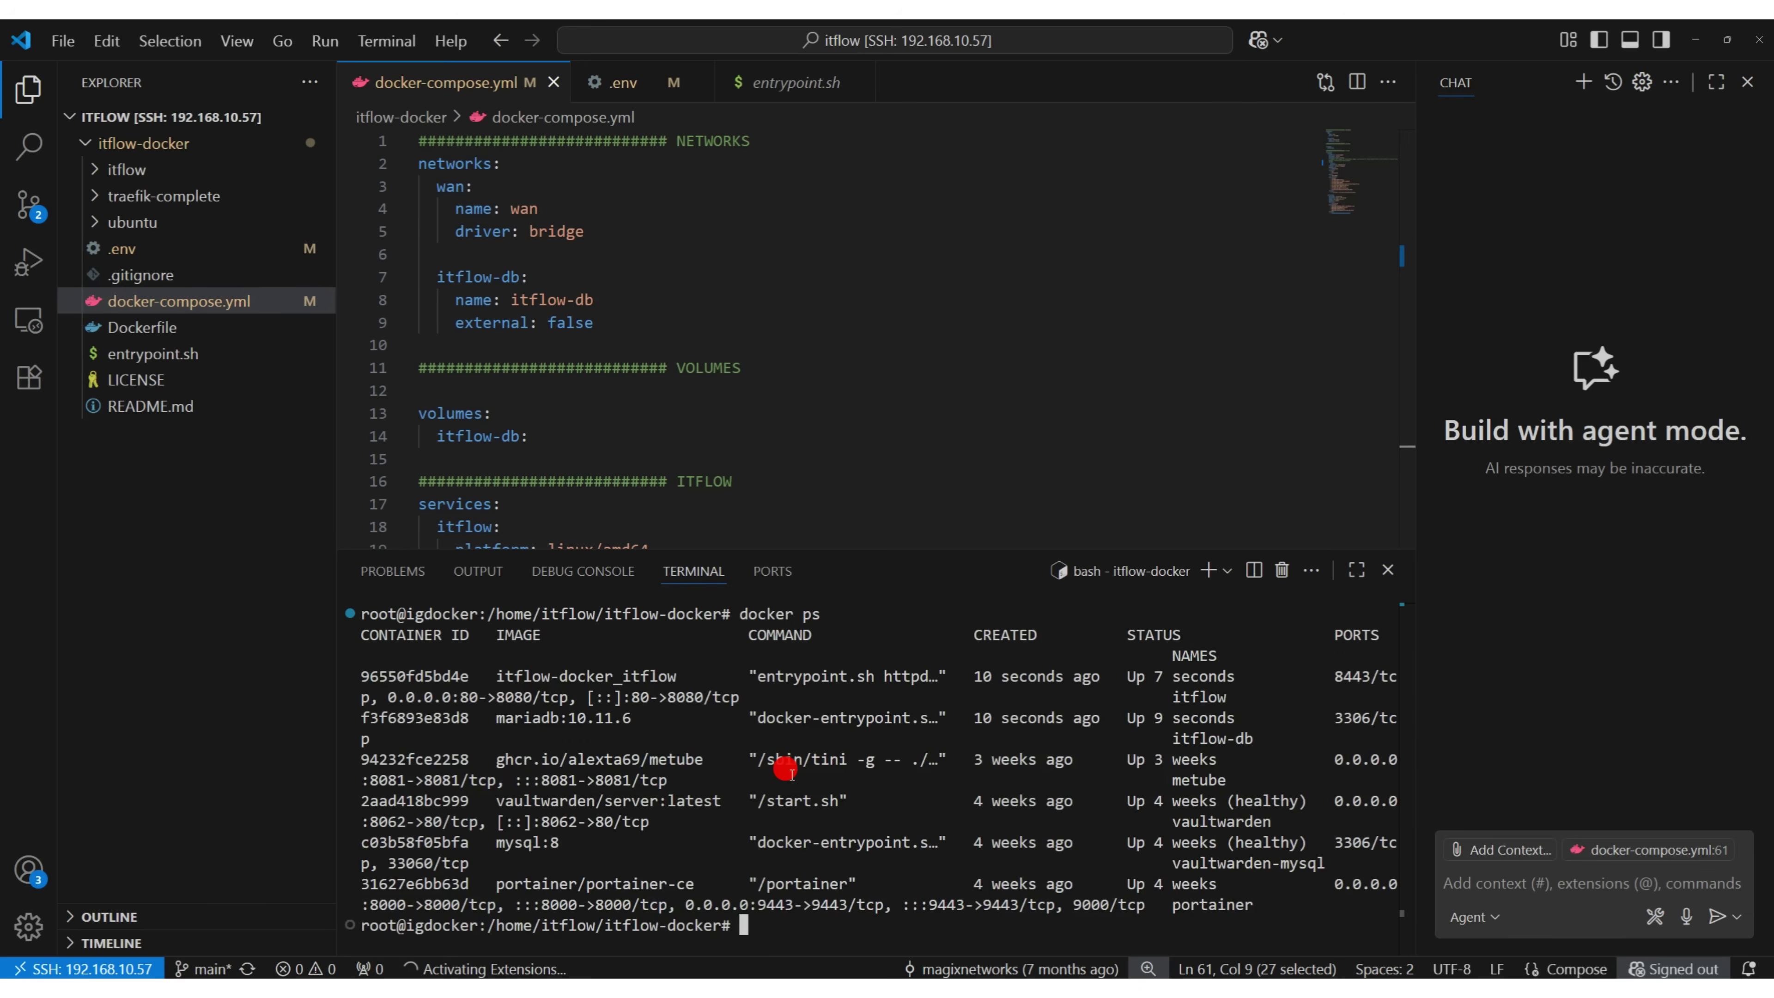
key("alt+Tab")
left_click(178, 327)
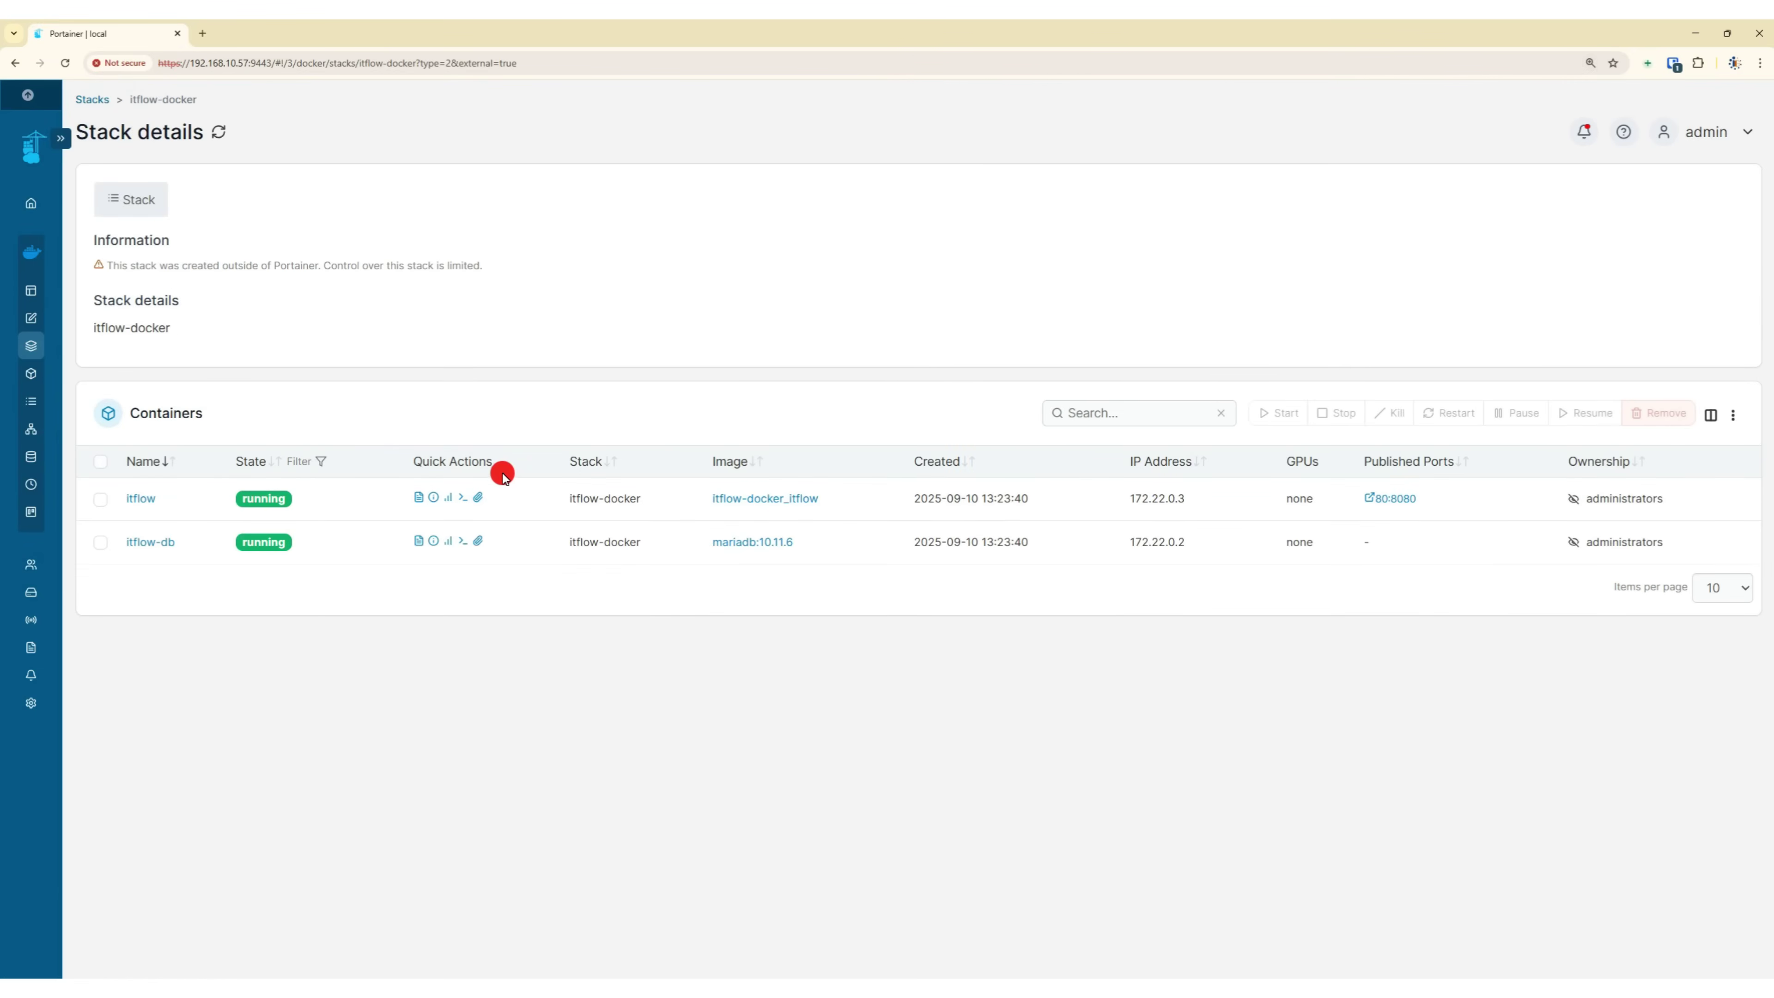
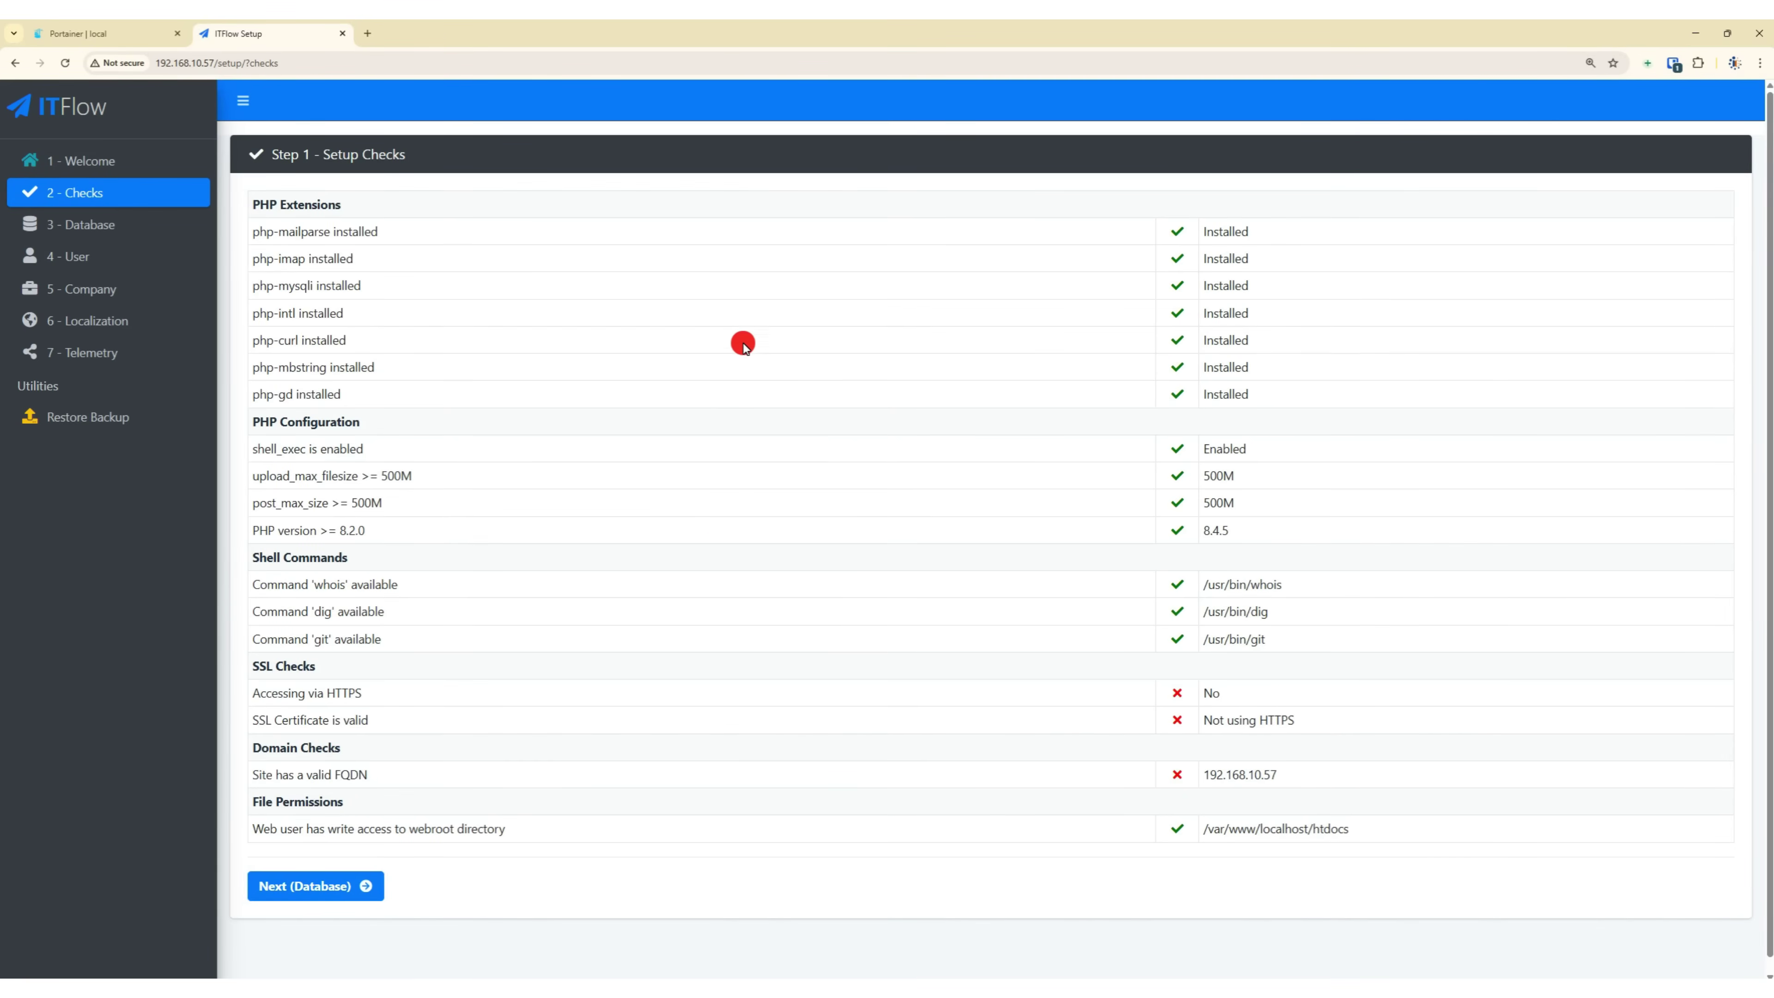
Highlight the failing SSL certificate and FQDN checks, then continue to the database step
left_click_drag(296, 694, 477, 734)
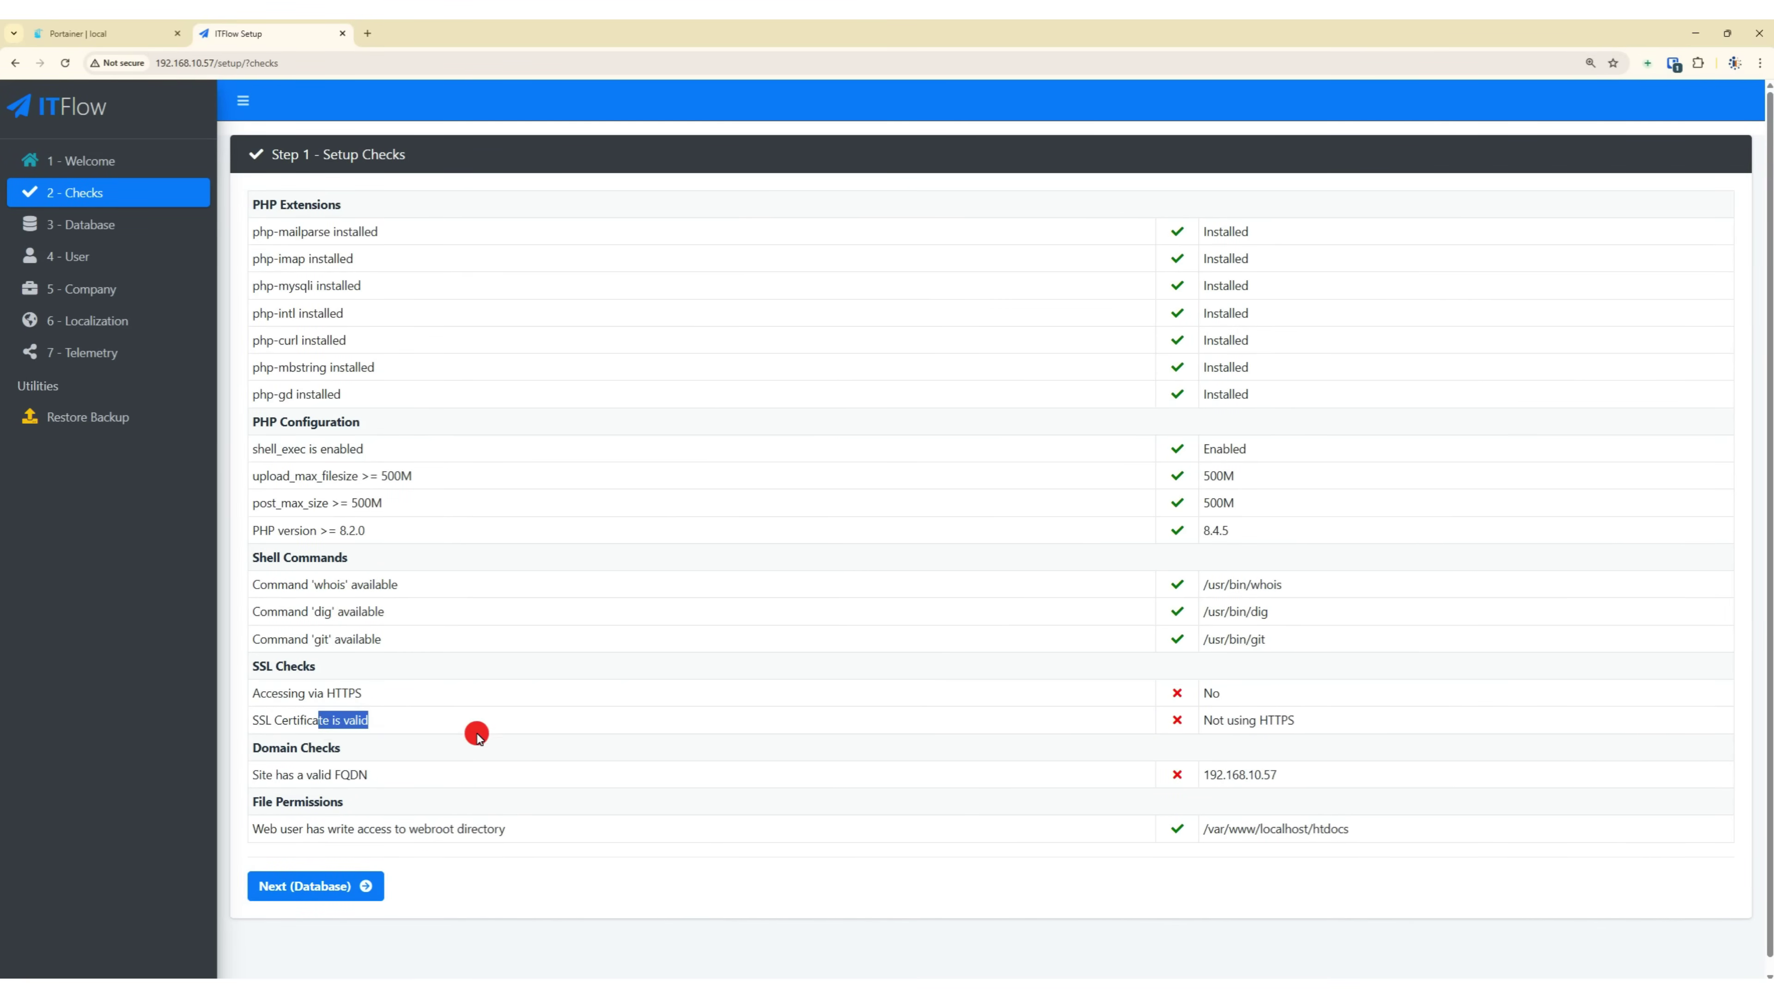
left_click_drag(271, 777, 367, 774)
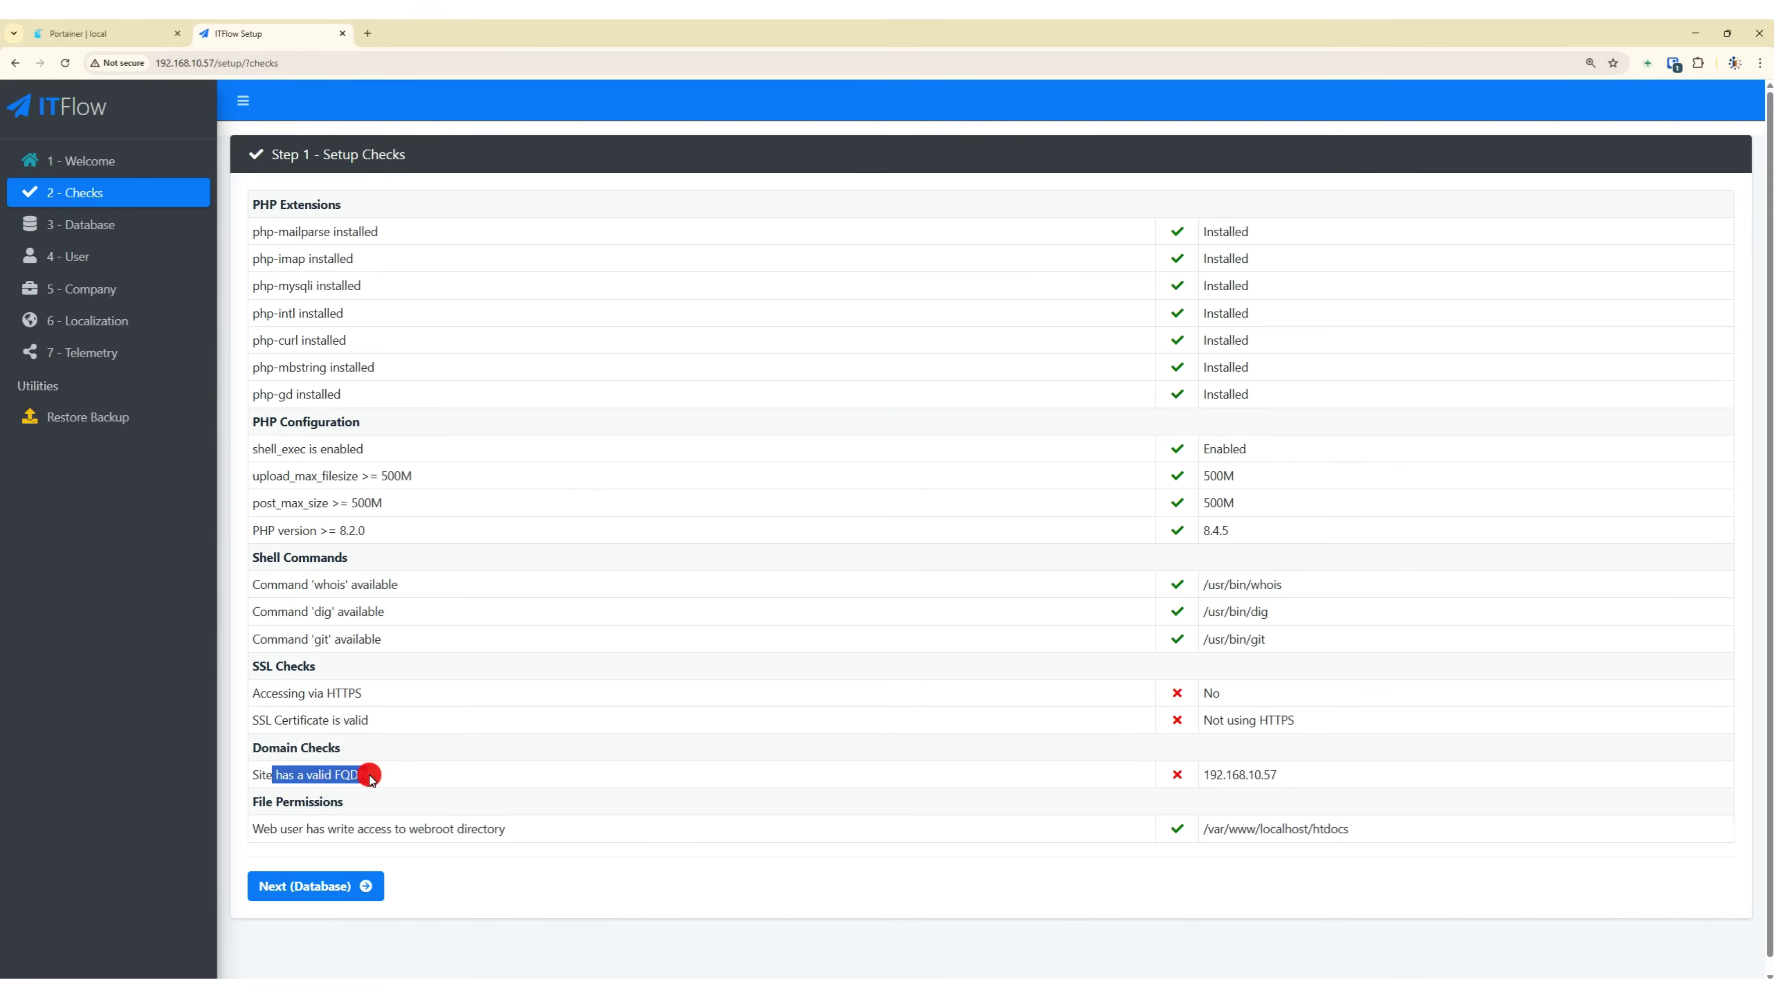
left_click_drag(1294, 775, 1344, 828)
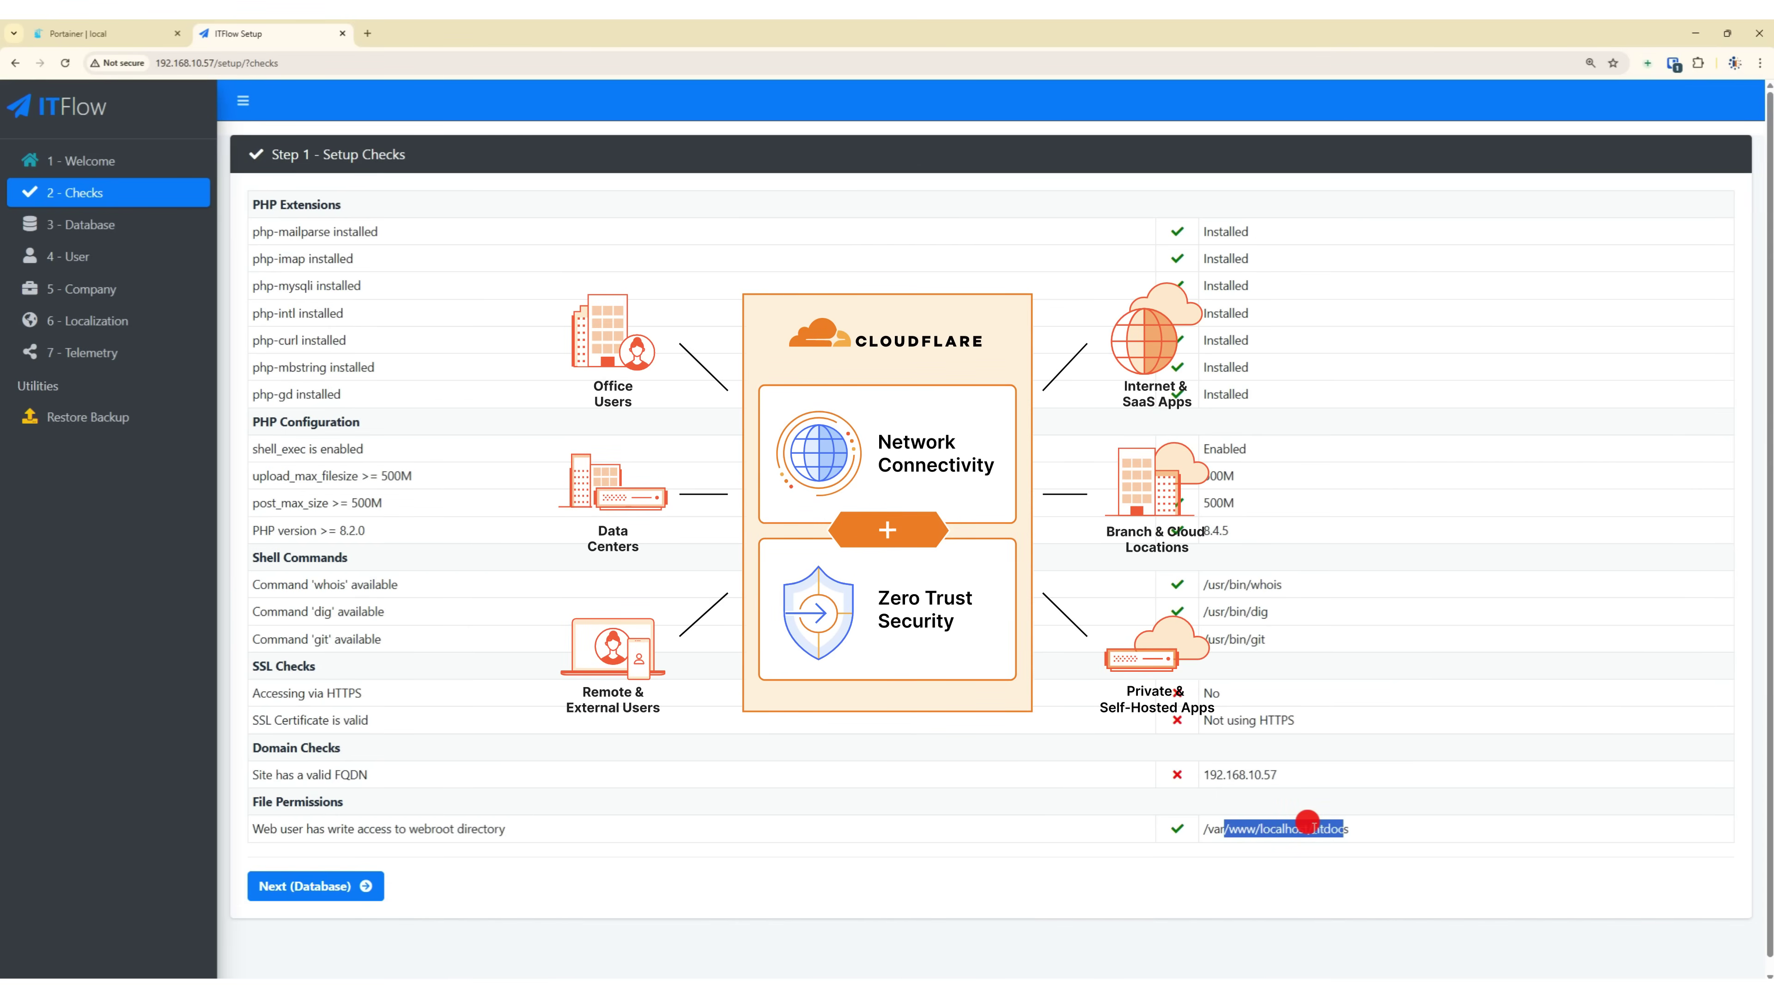
left_click(347, 874)
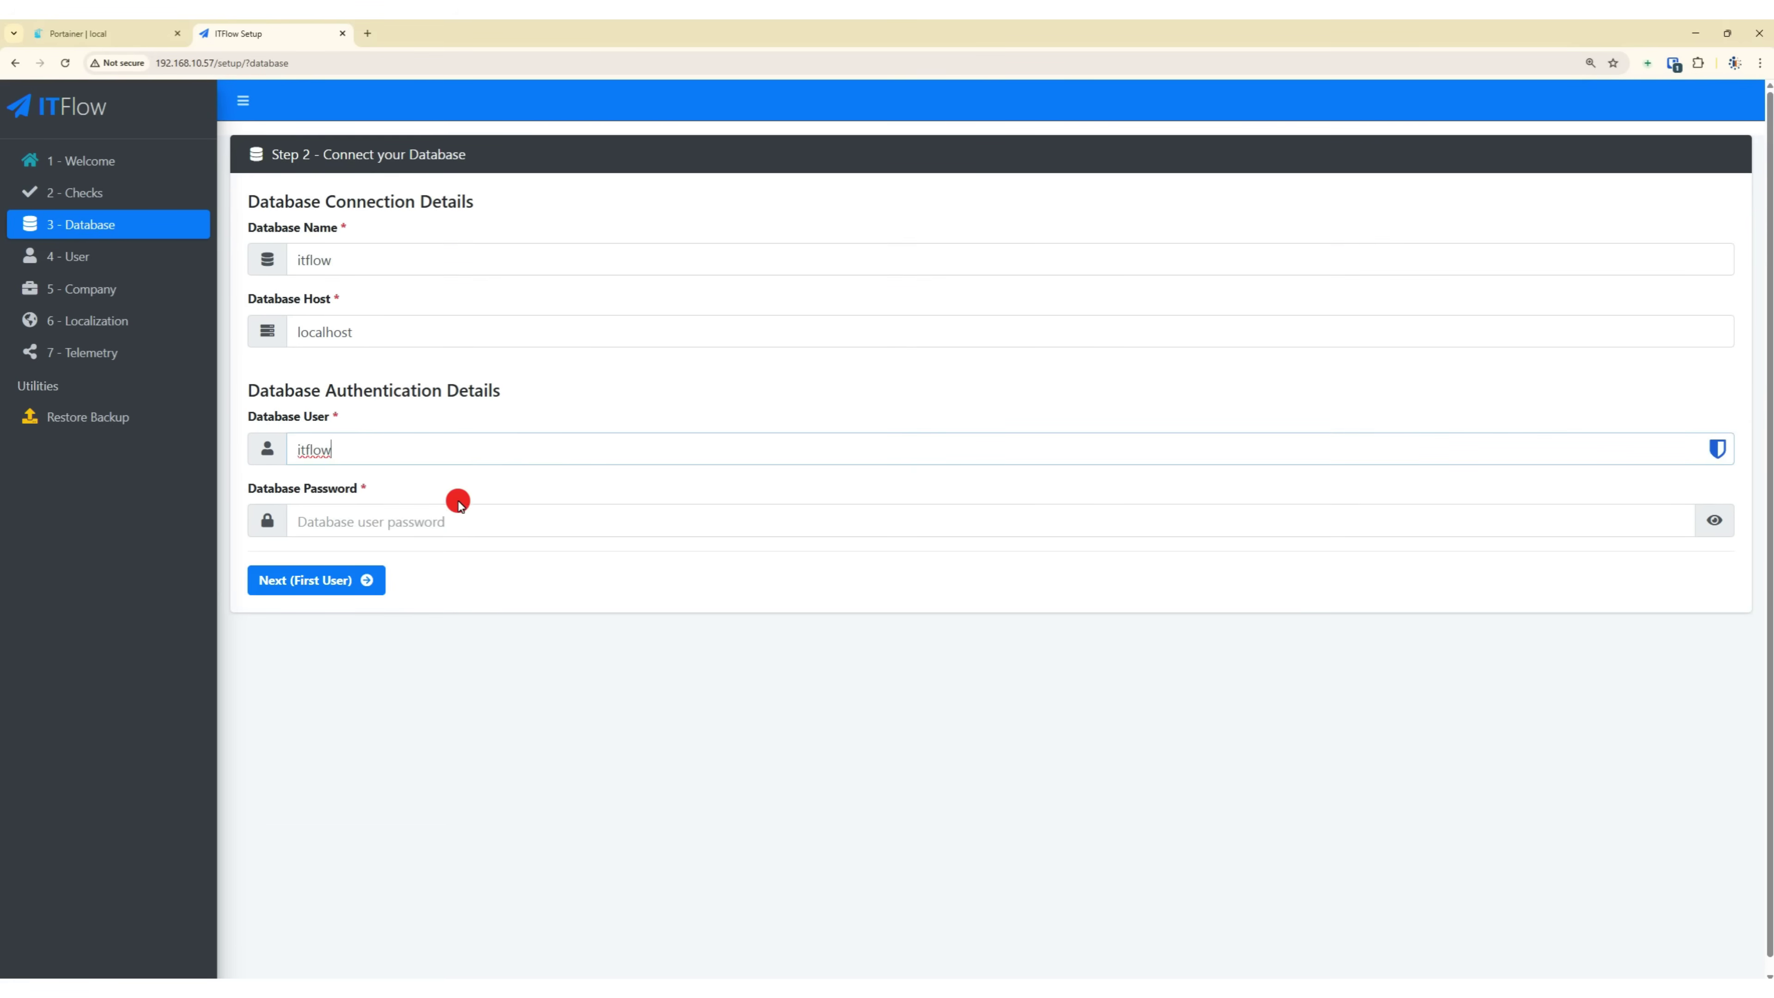
Enter itflow as database name and user, paste the password from .env, and submit
left_click(452, 520)
left_click(517, 641)
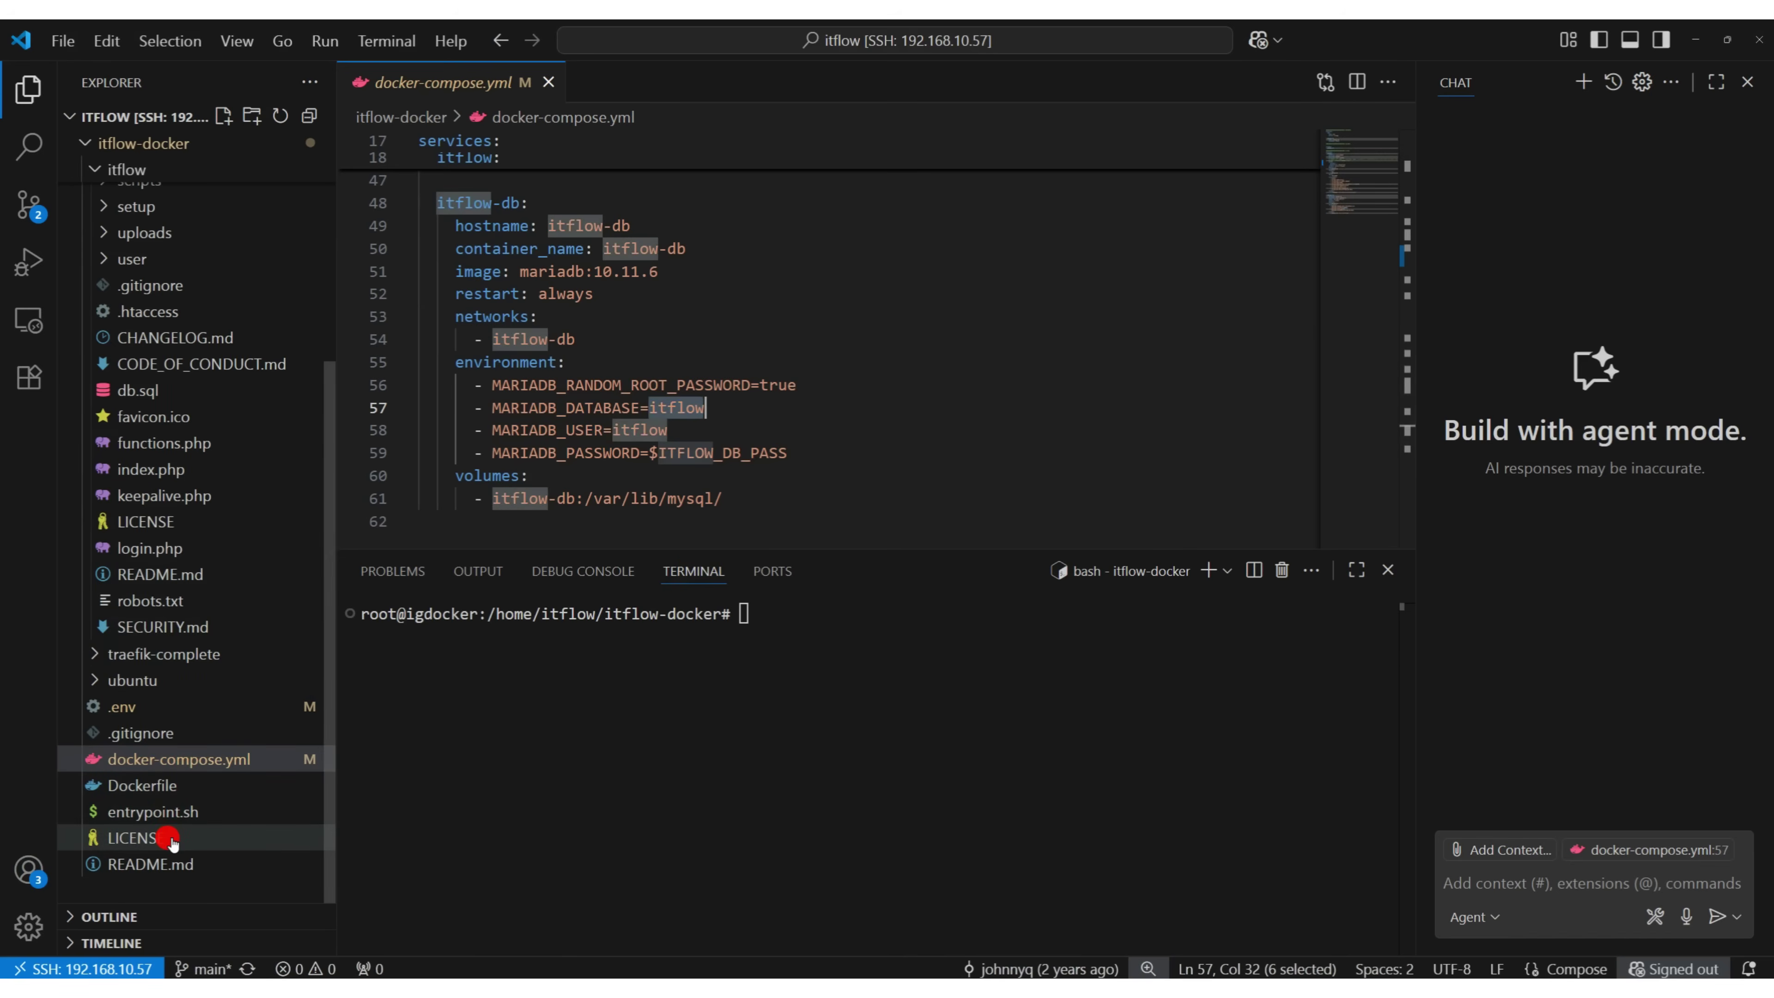
left_click(203, 708)
left_click_drag(556, 300, 669, 304)
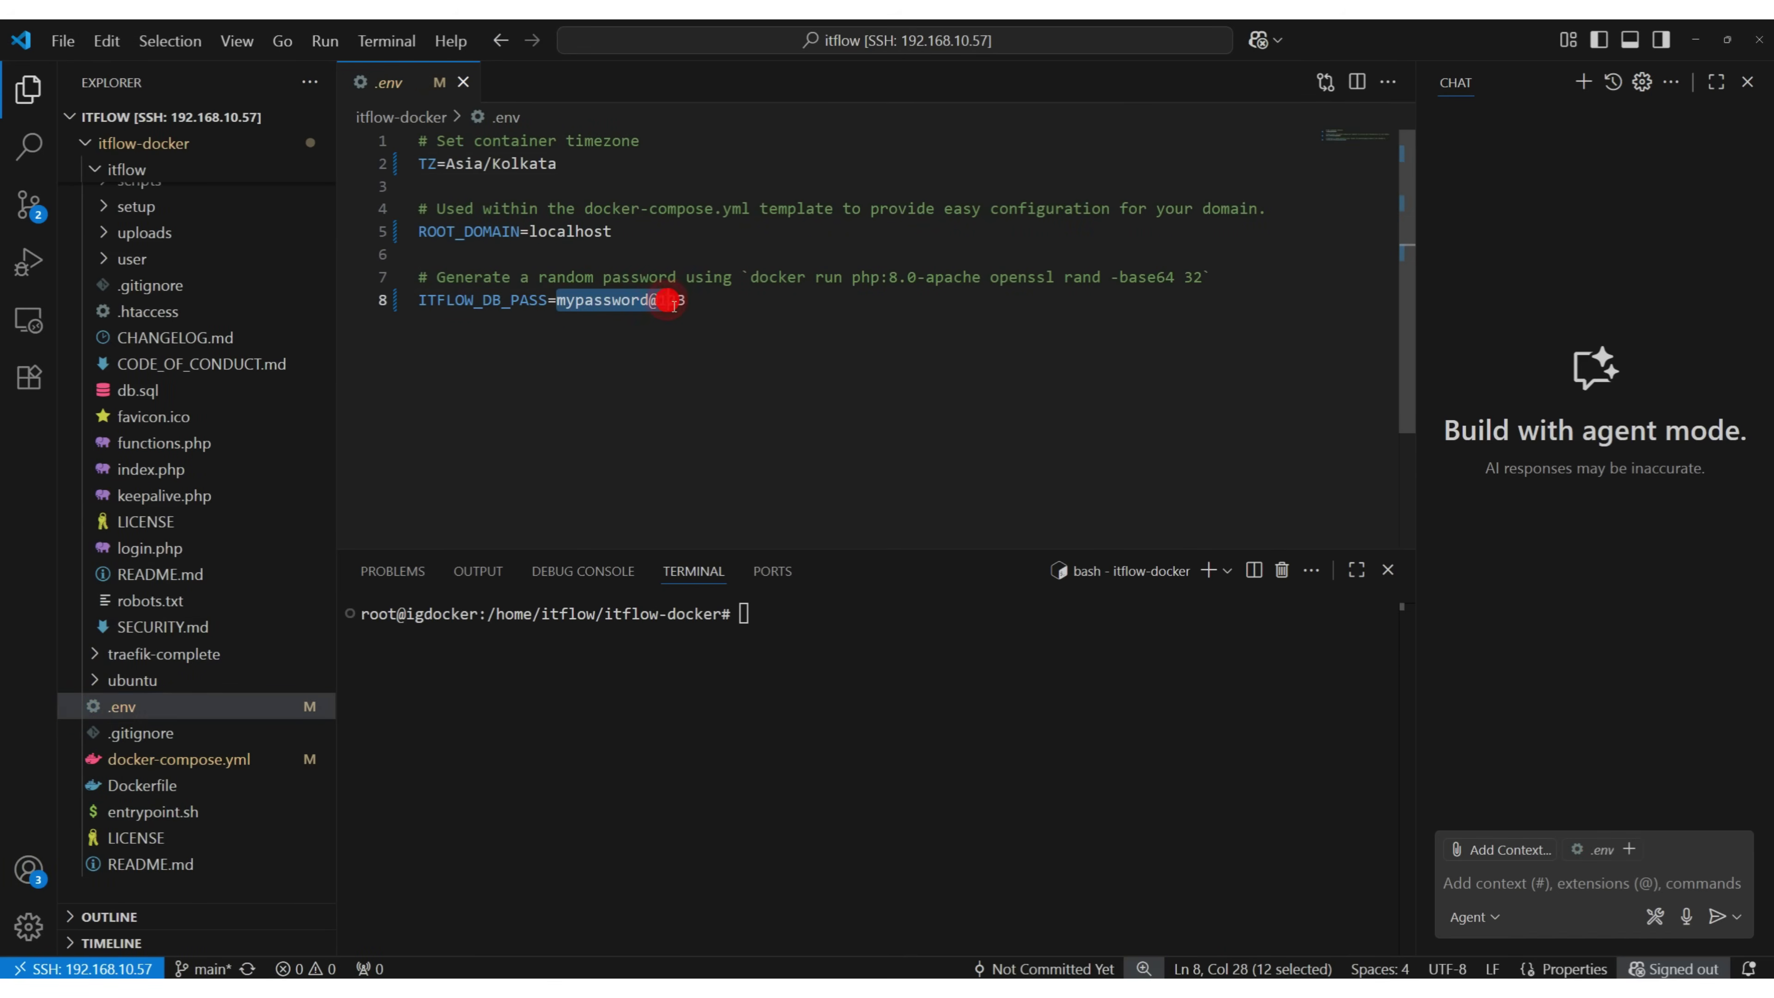
key("ctrl+c")
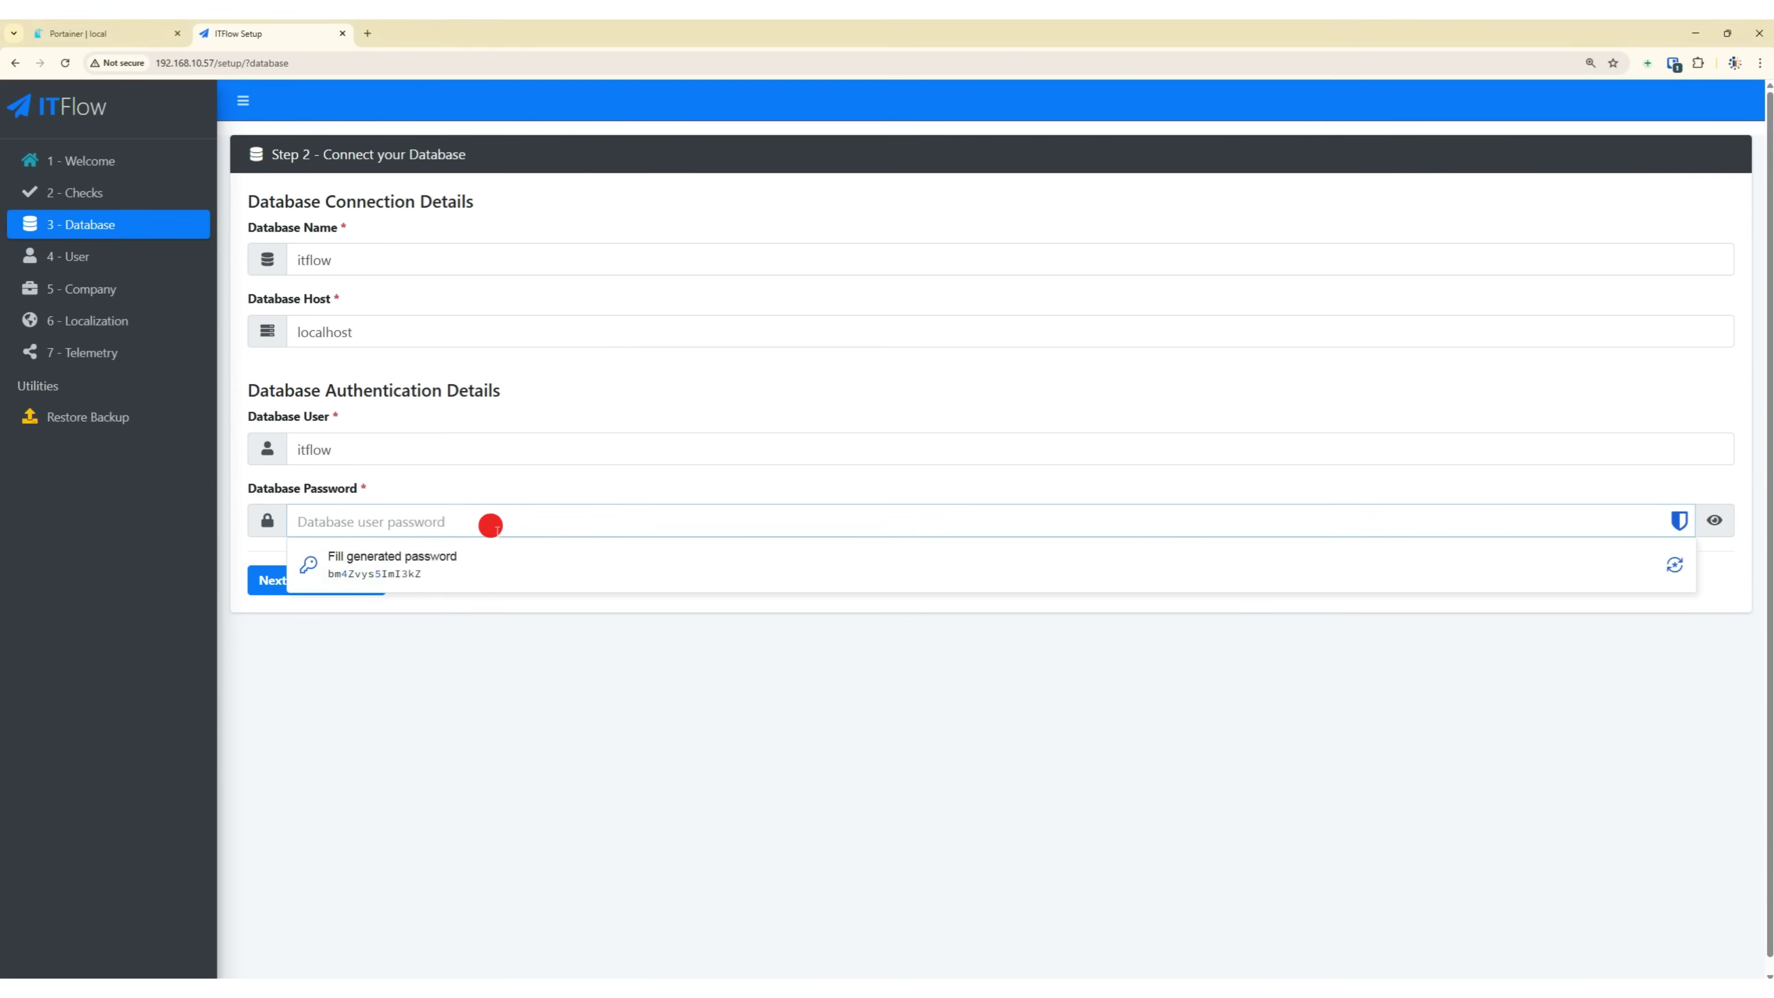
key("ctrl+v")
left_click(334, 591)
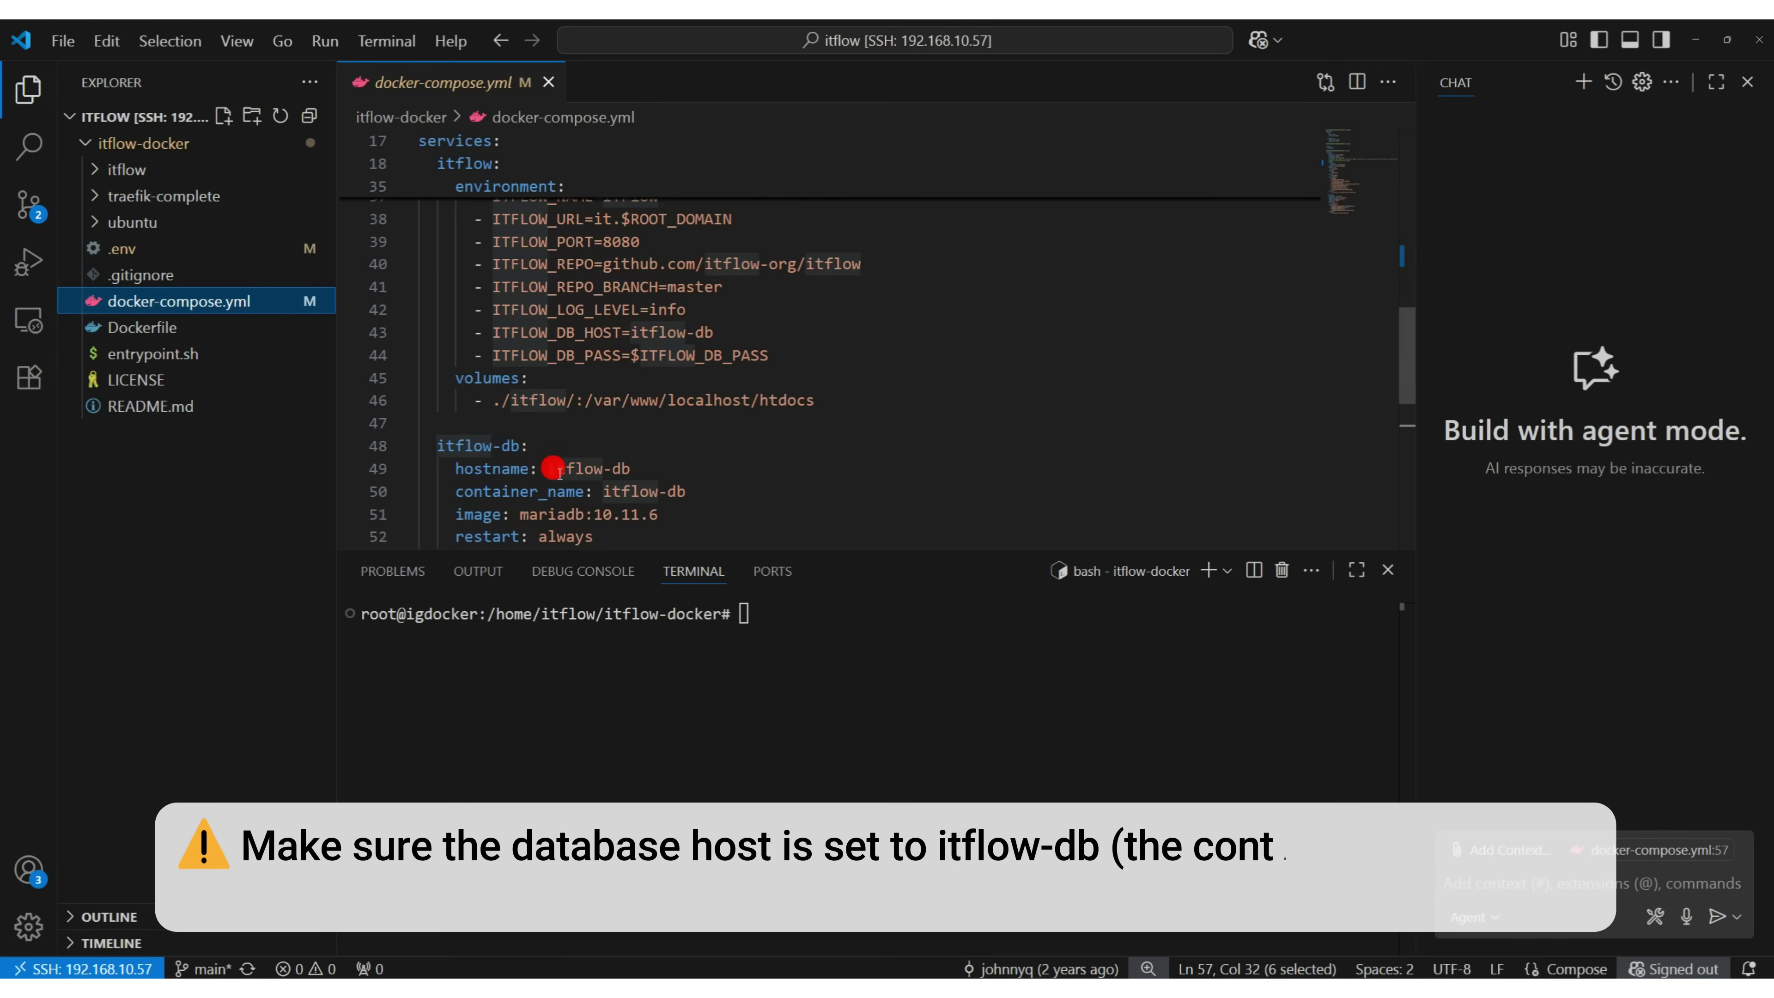
Resubmit the database connection with host itflow-db, user itflow and the .env password
left_click_drag(549, 470, 630, 470)
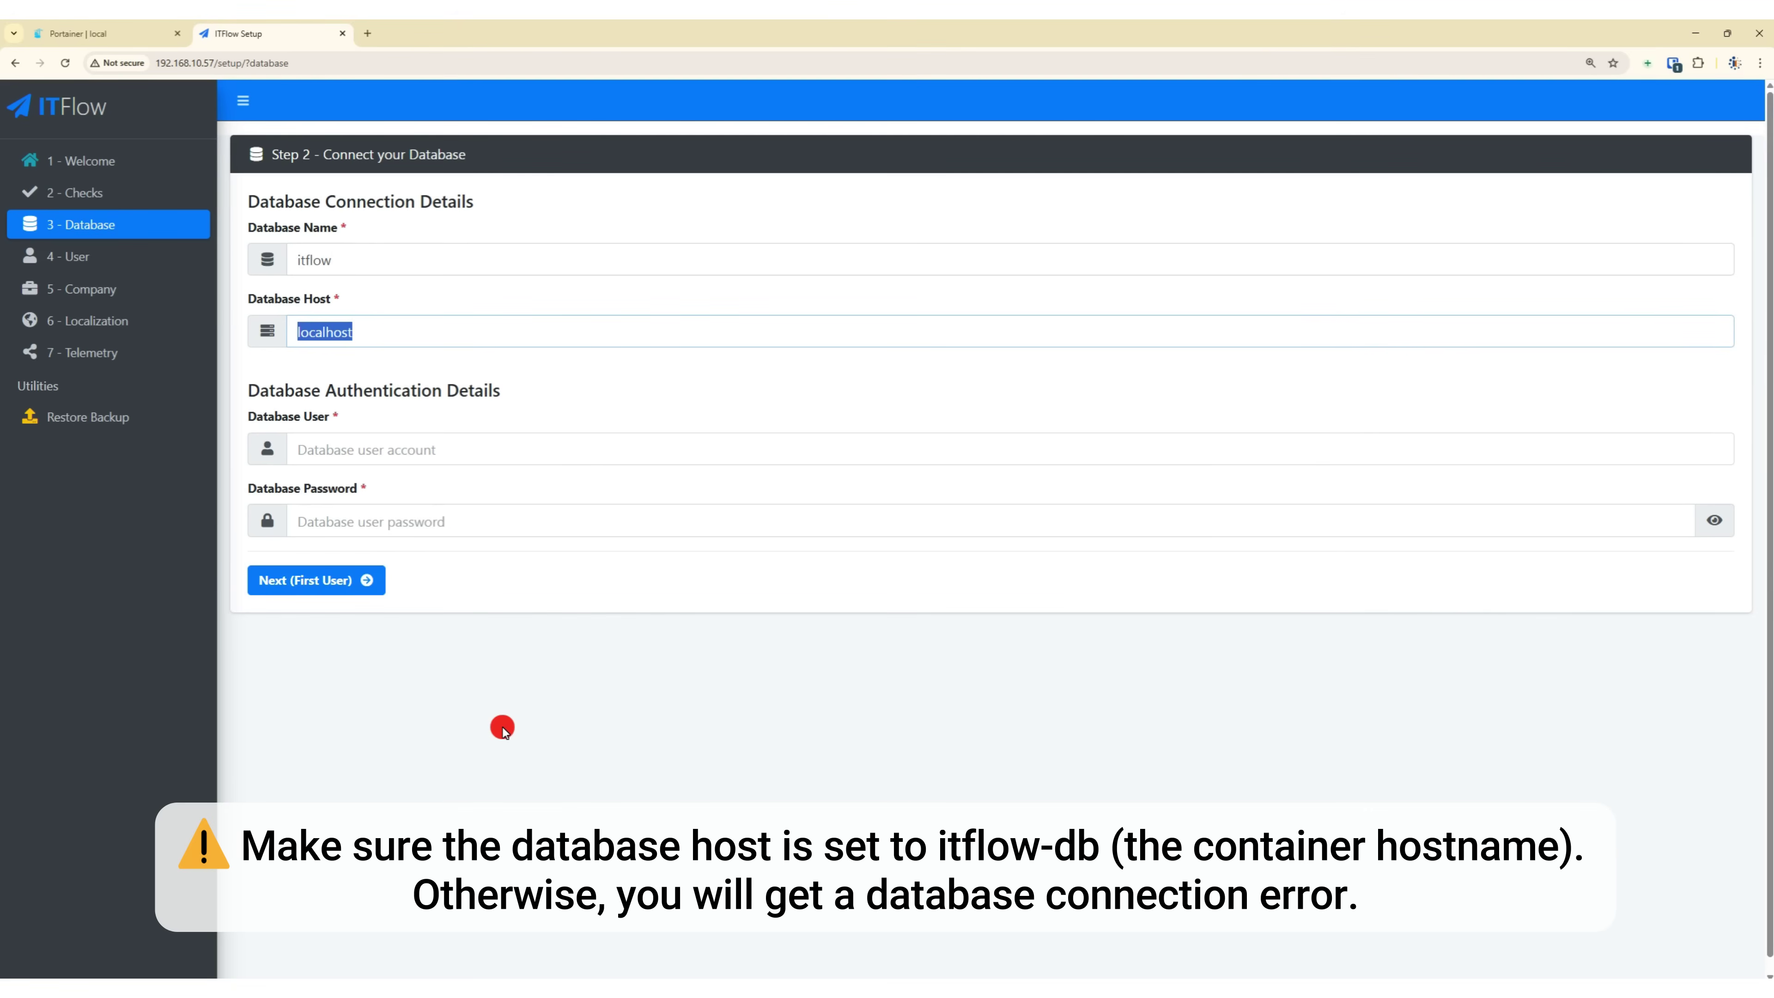
key("ctrl+v")
key("Tab")
type("itflow")
key("Tab")
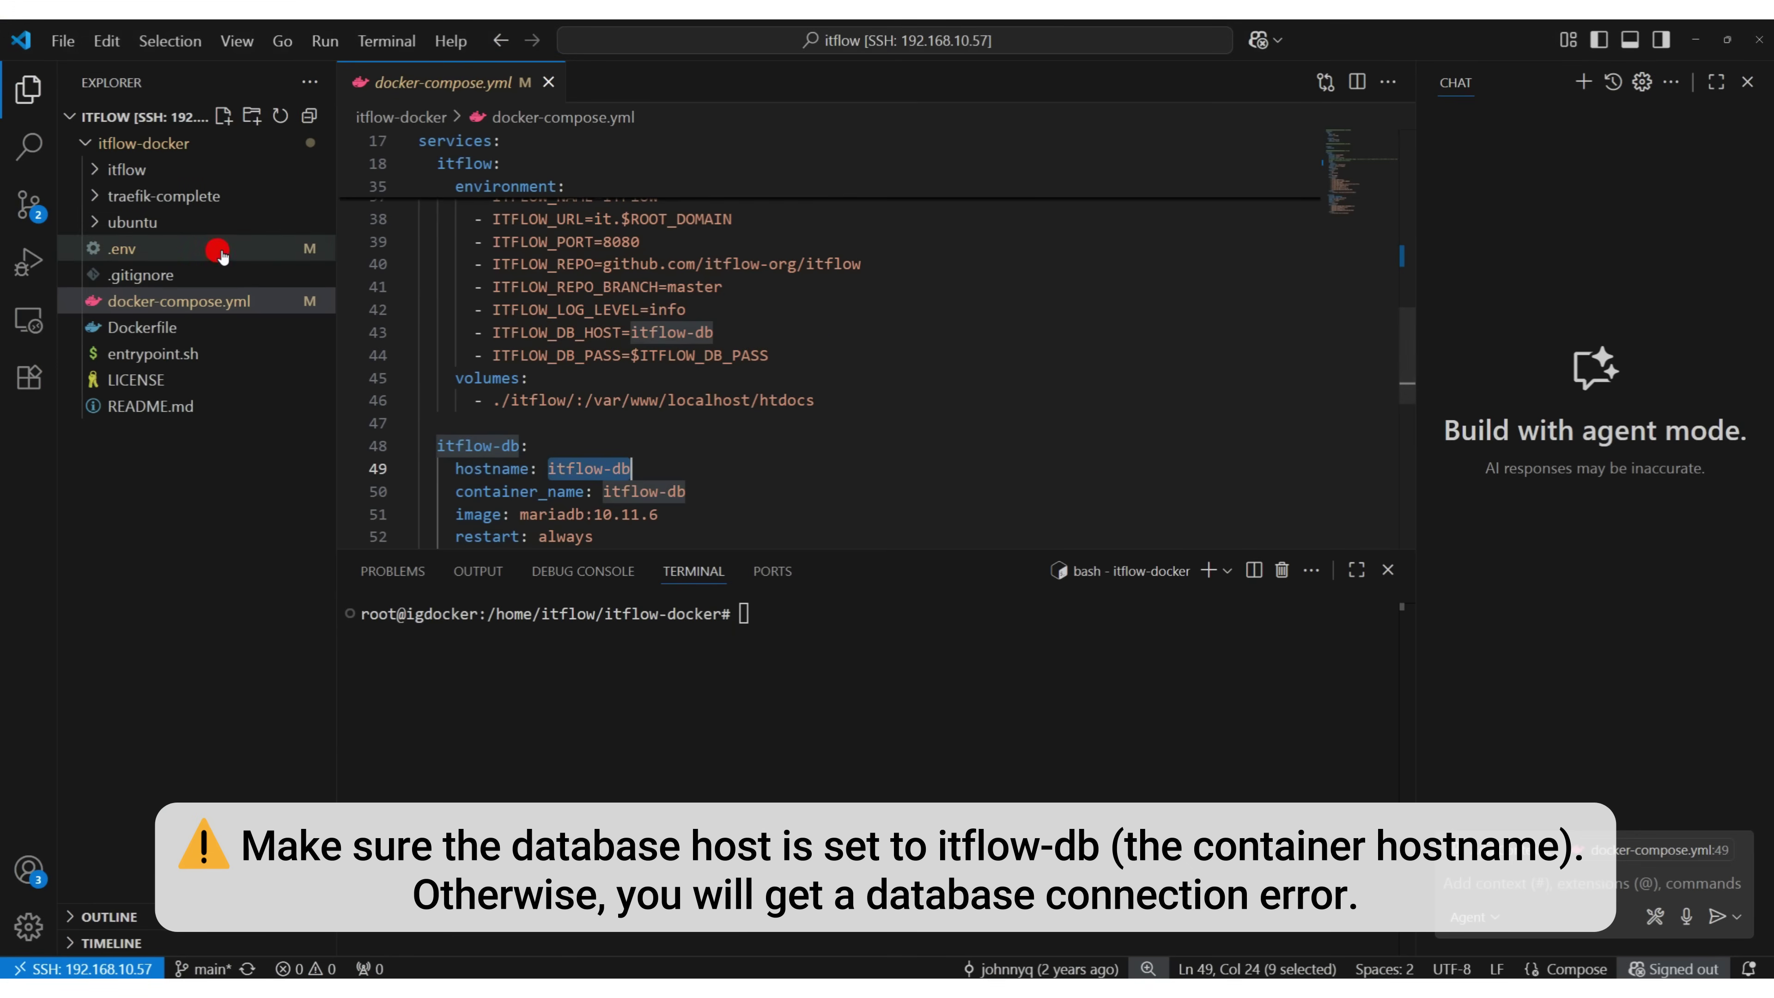
left_click(213, 250)
left_click(692, 304)
left_click_drag(691, 304, 562, 304)
right_click(562, 305)
left_click(614, 575)
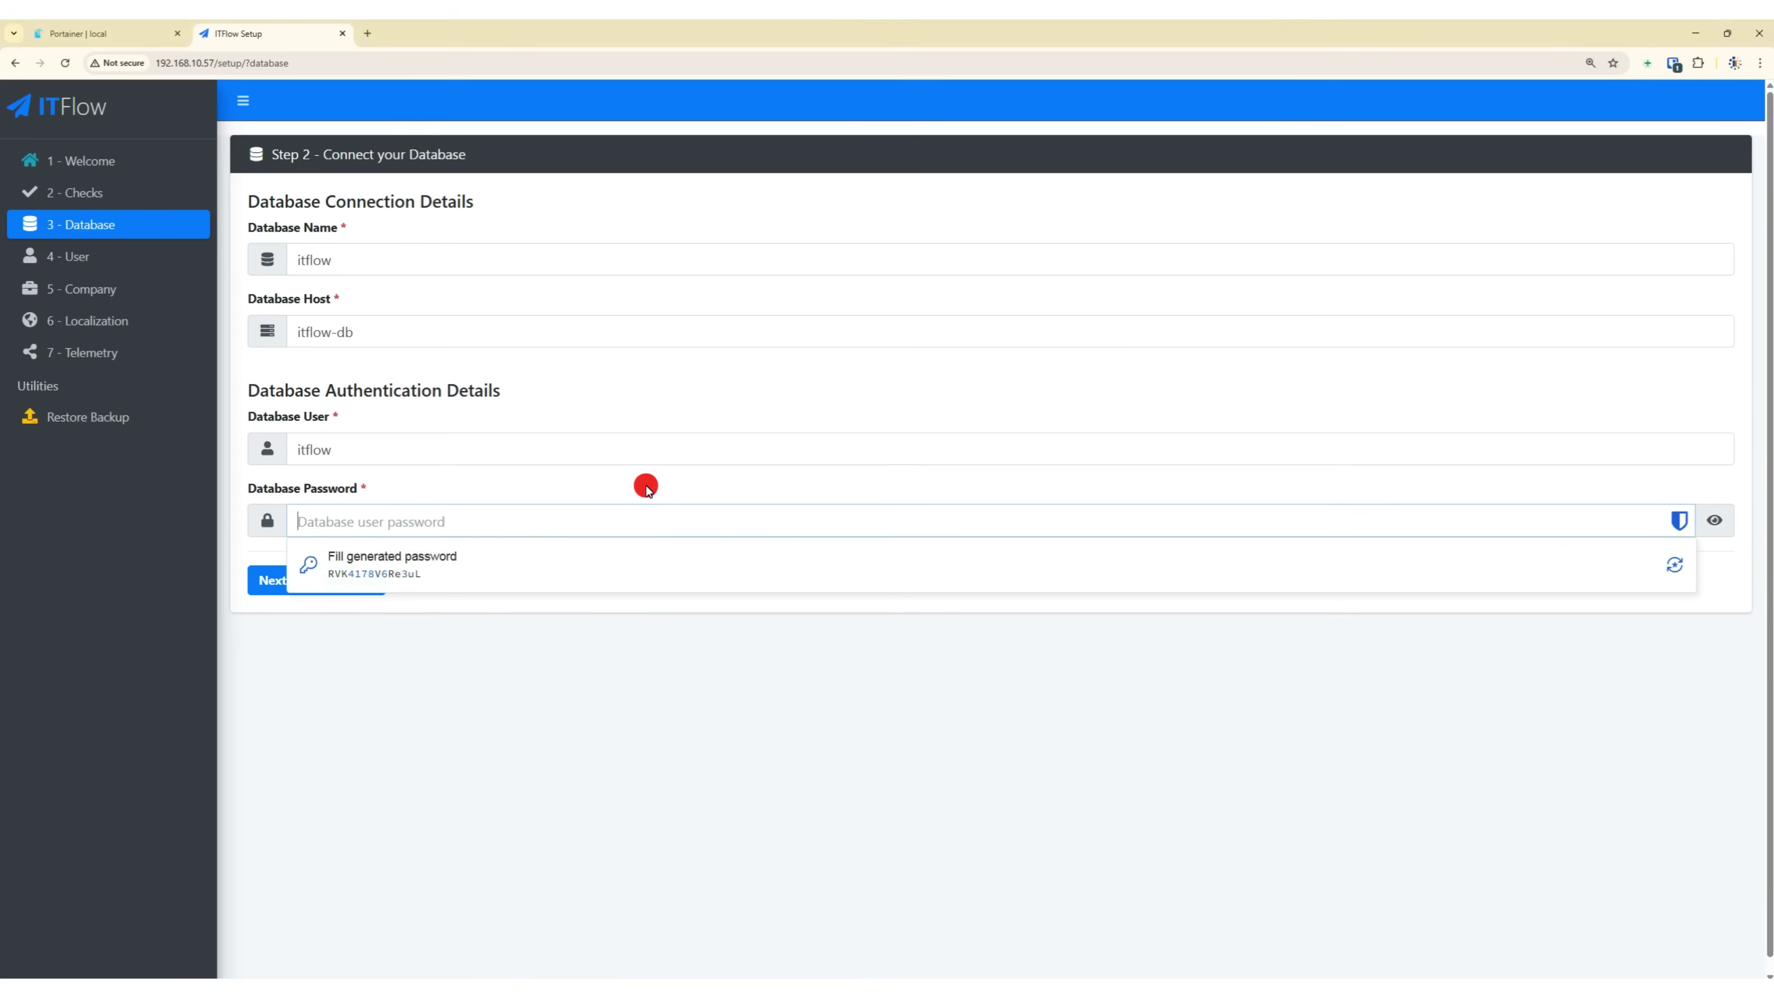
key("ctrl+v")
left_click(331, 582)
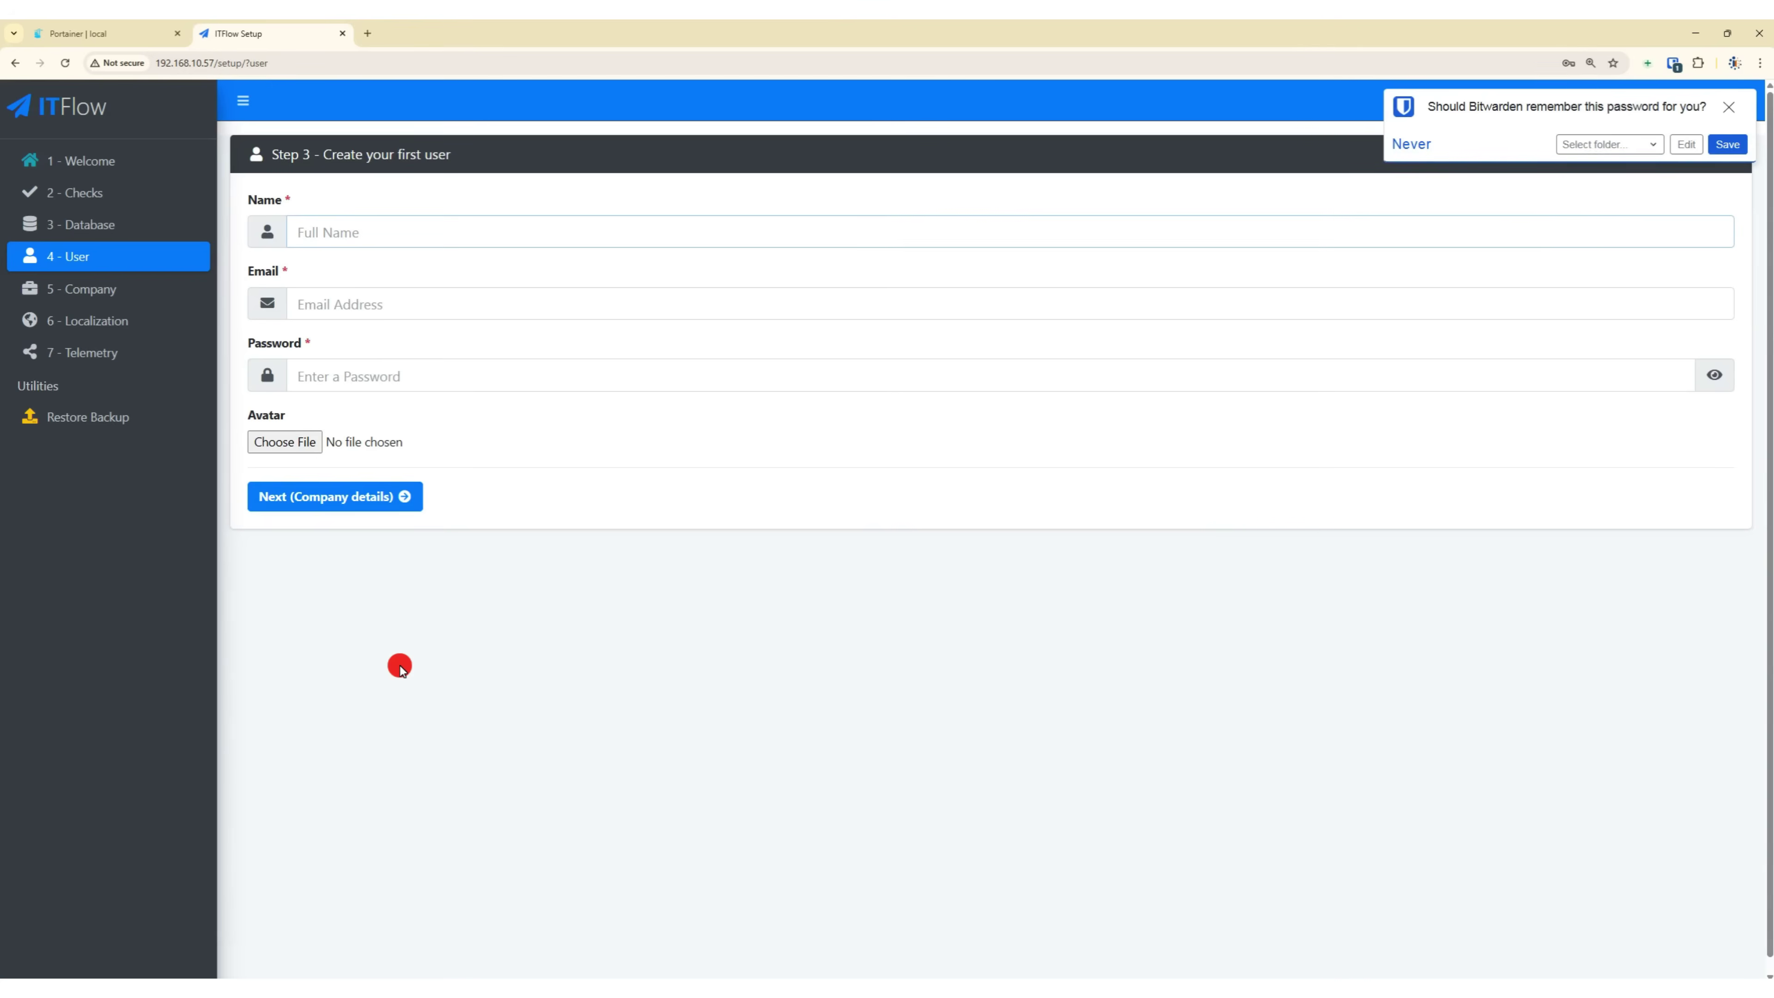
Create the first user with full name, e-mail, password and a Logo-Icon.png avatar
left_click(1414, 154)
left_click(453, 223)
type("Installer Guru")
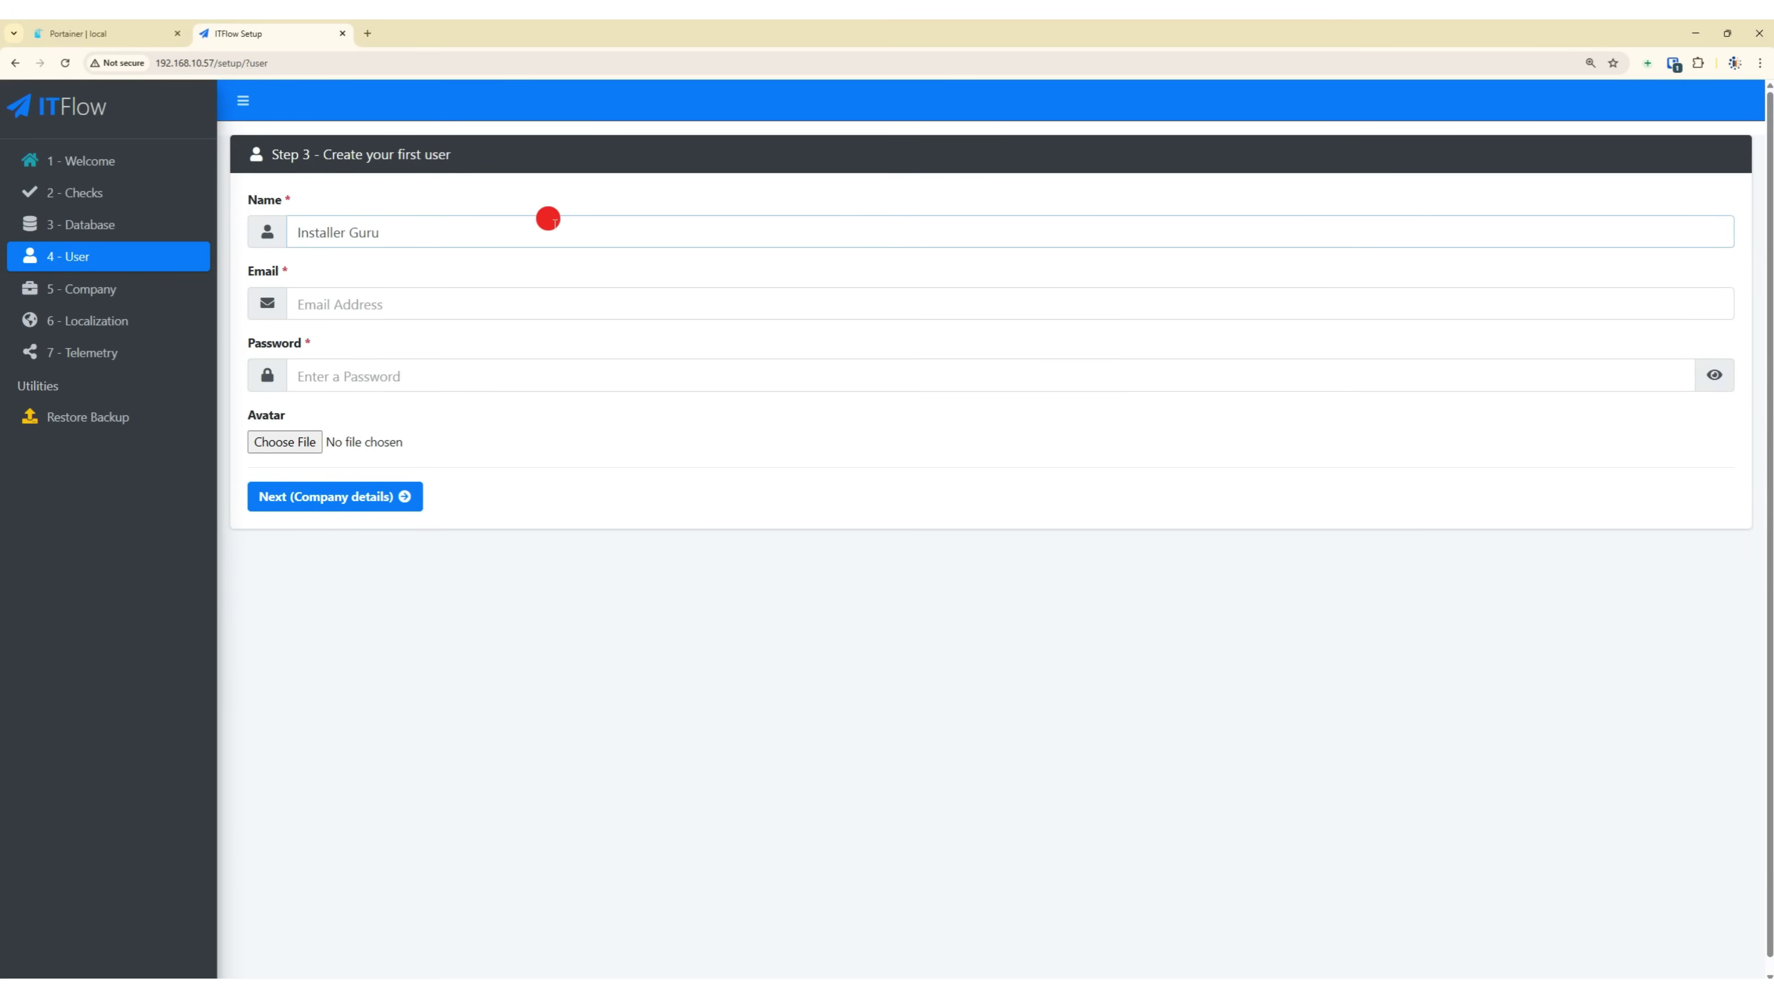
left_click(497, 302)
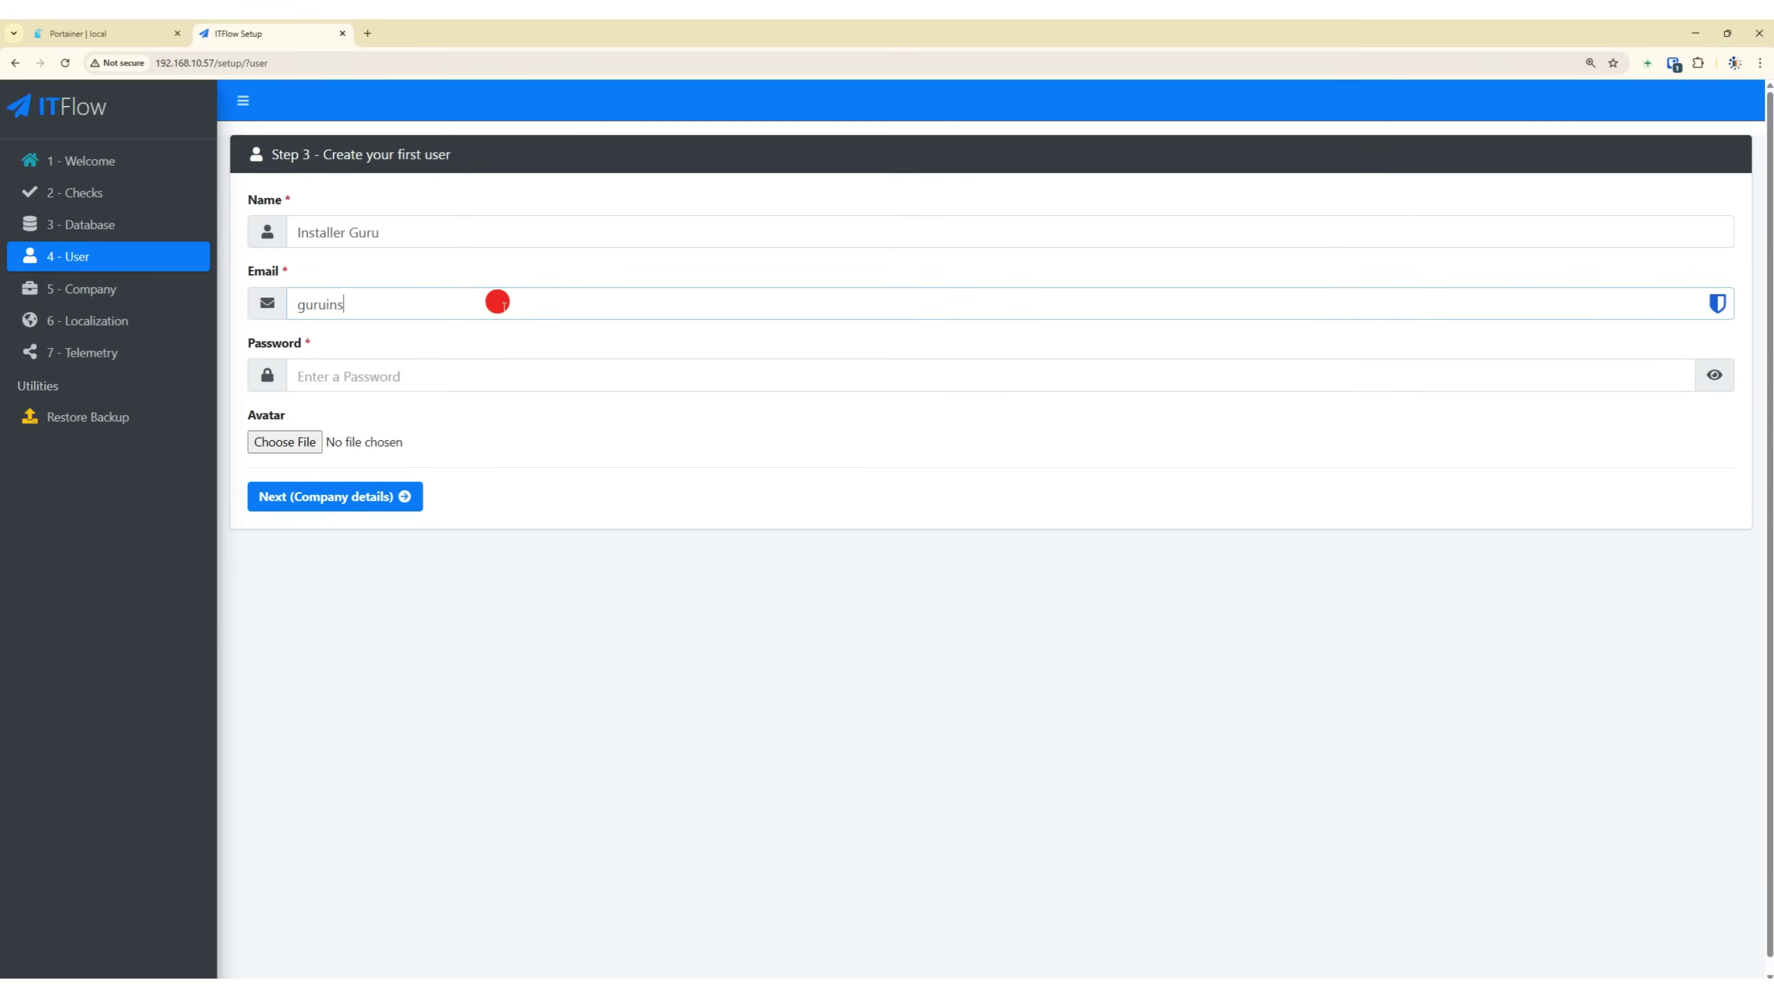
key("Tab")
type("•••••••")
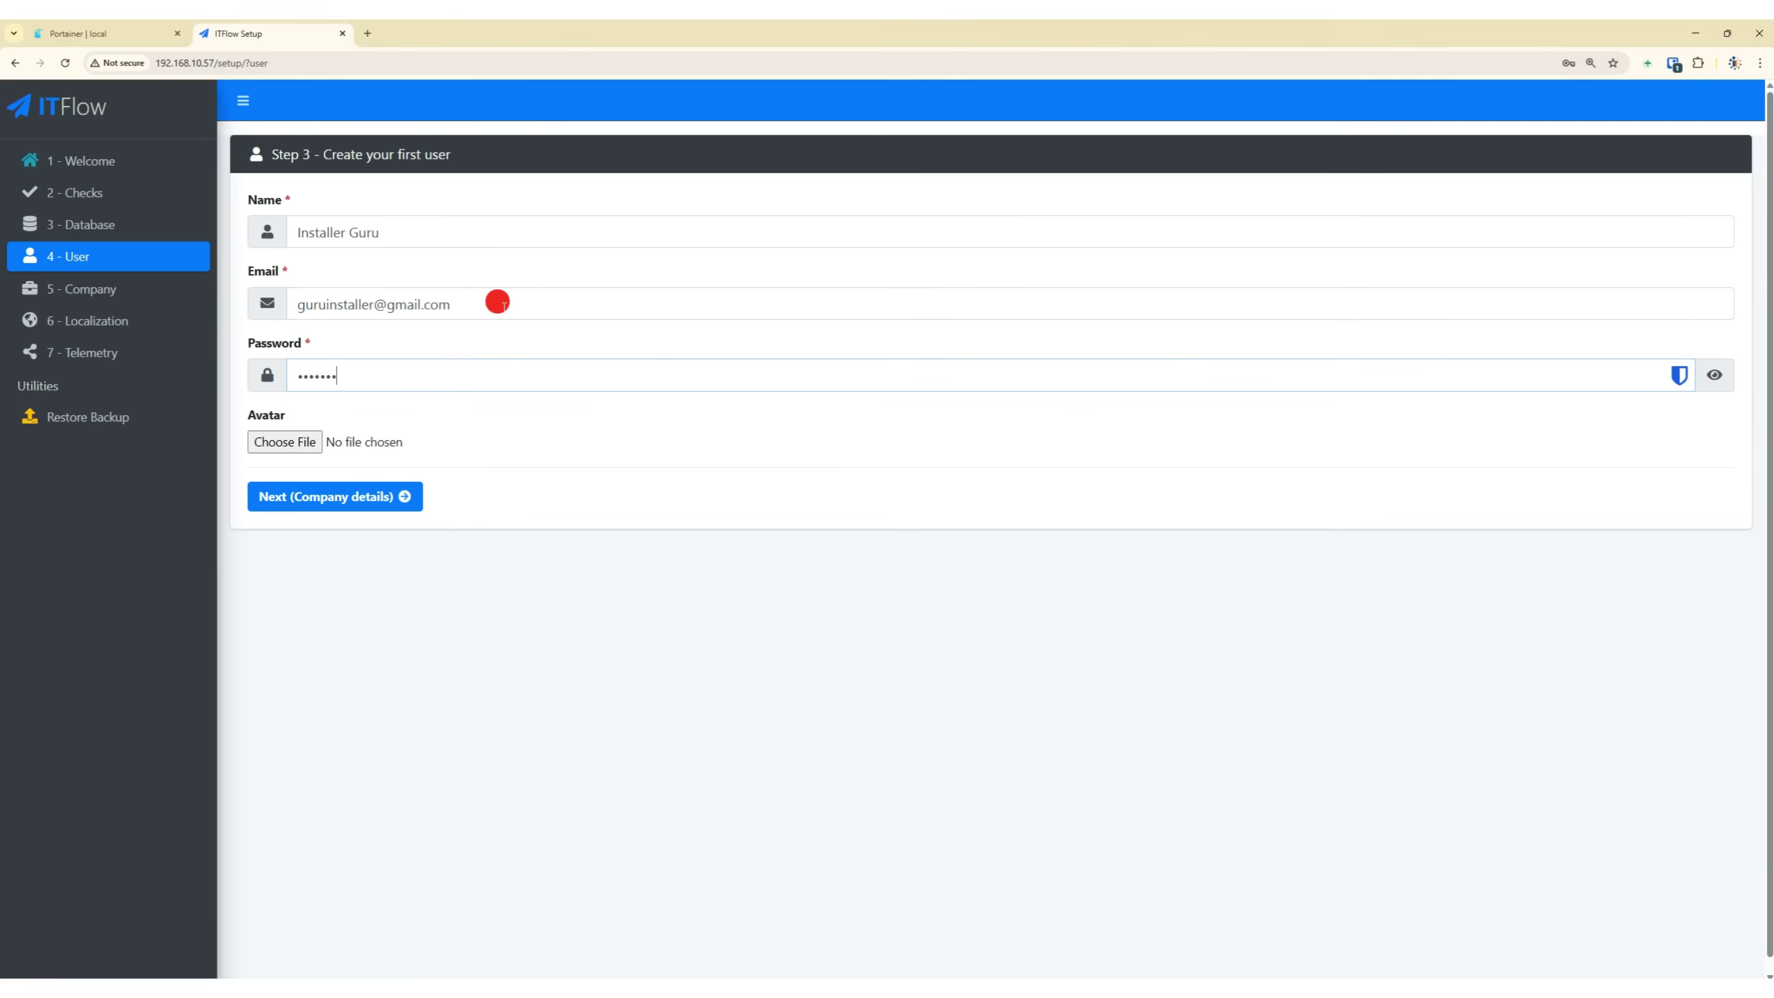
left_click(285, 442)
left_click(71, 289)
double_click(444, 369)
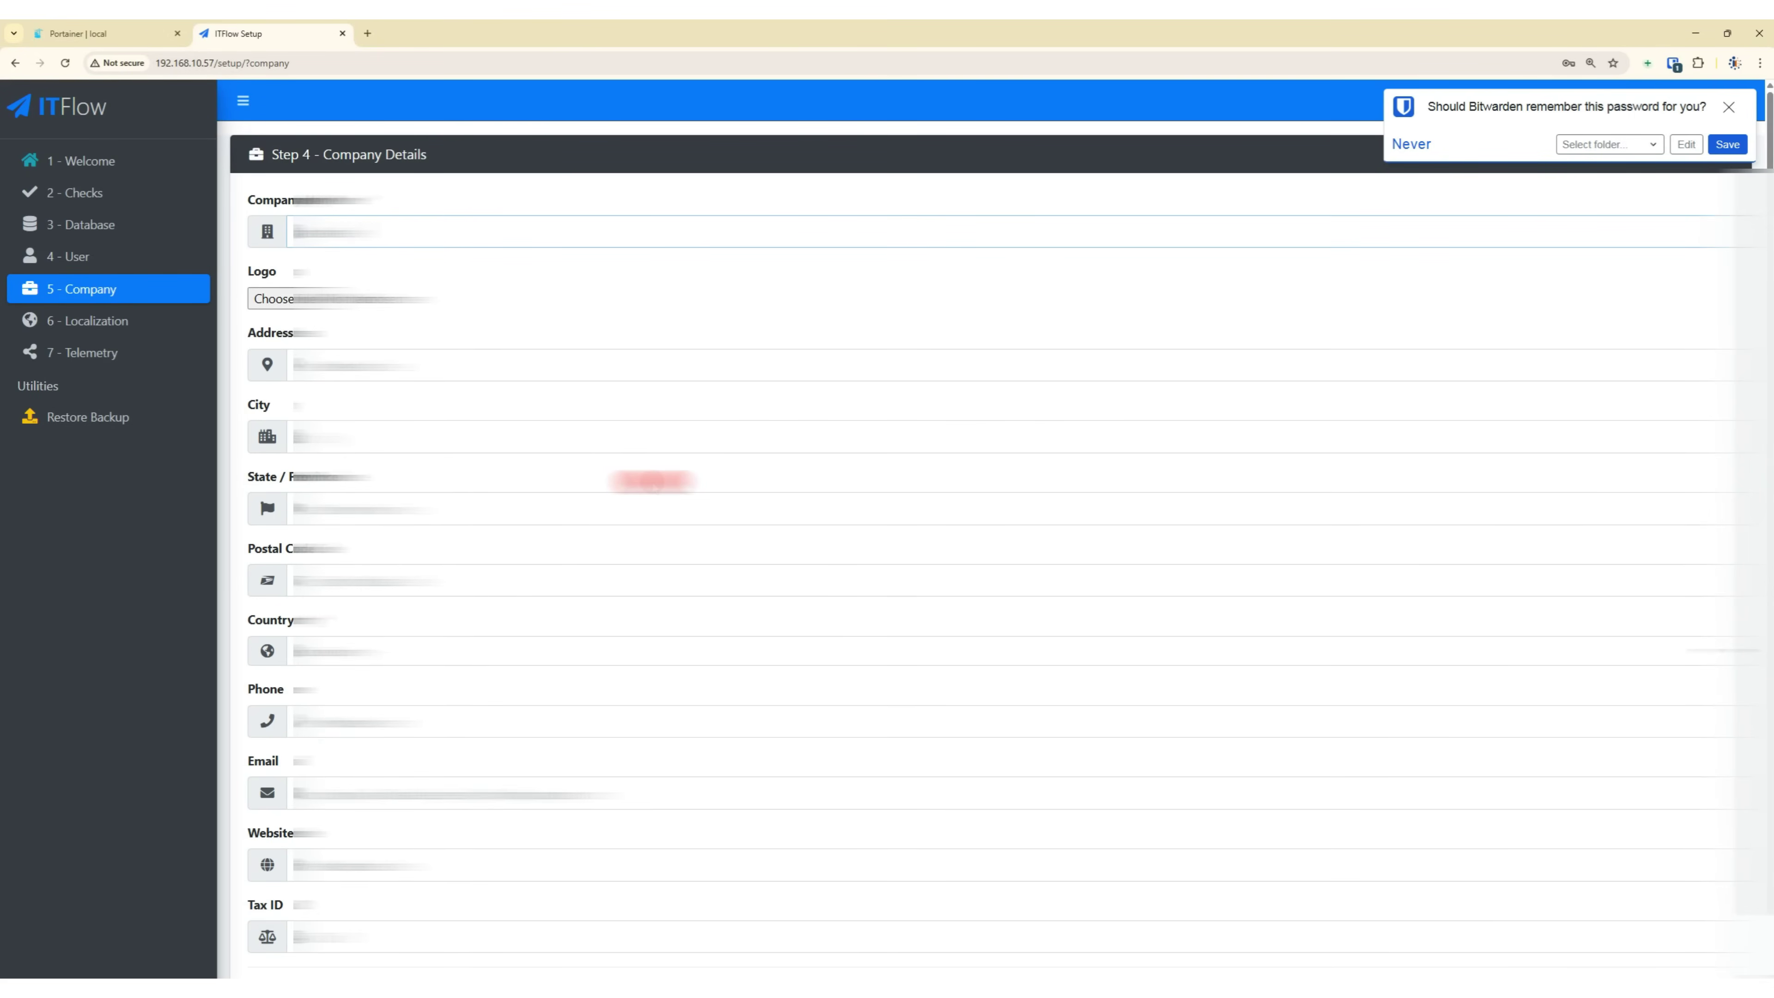
Fill in the company details with a logo and choose English (India) as language
left_click(285, 299)
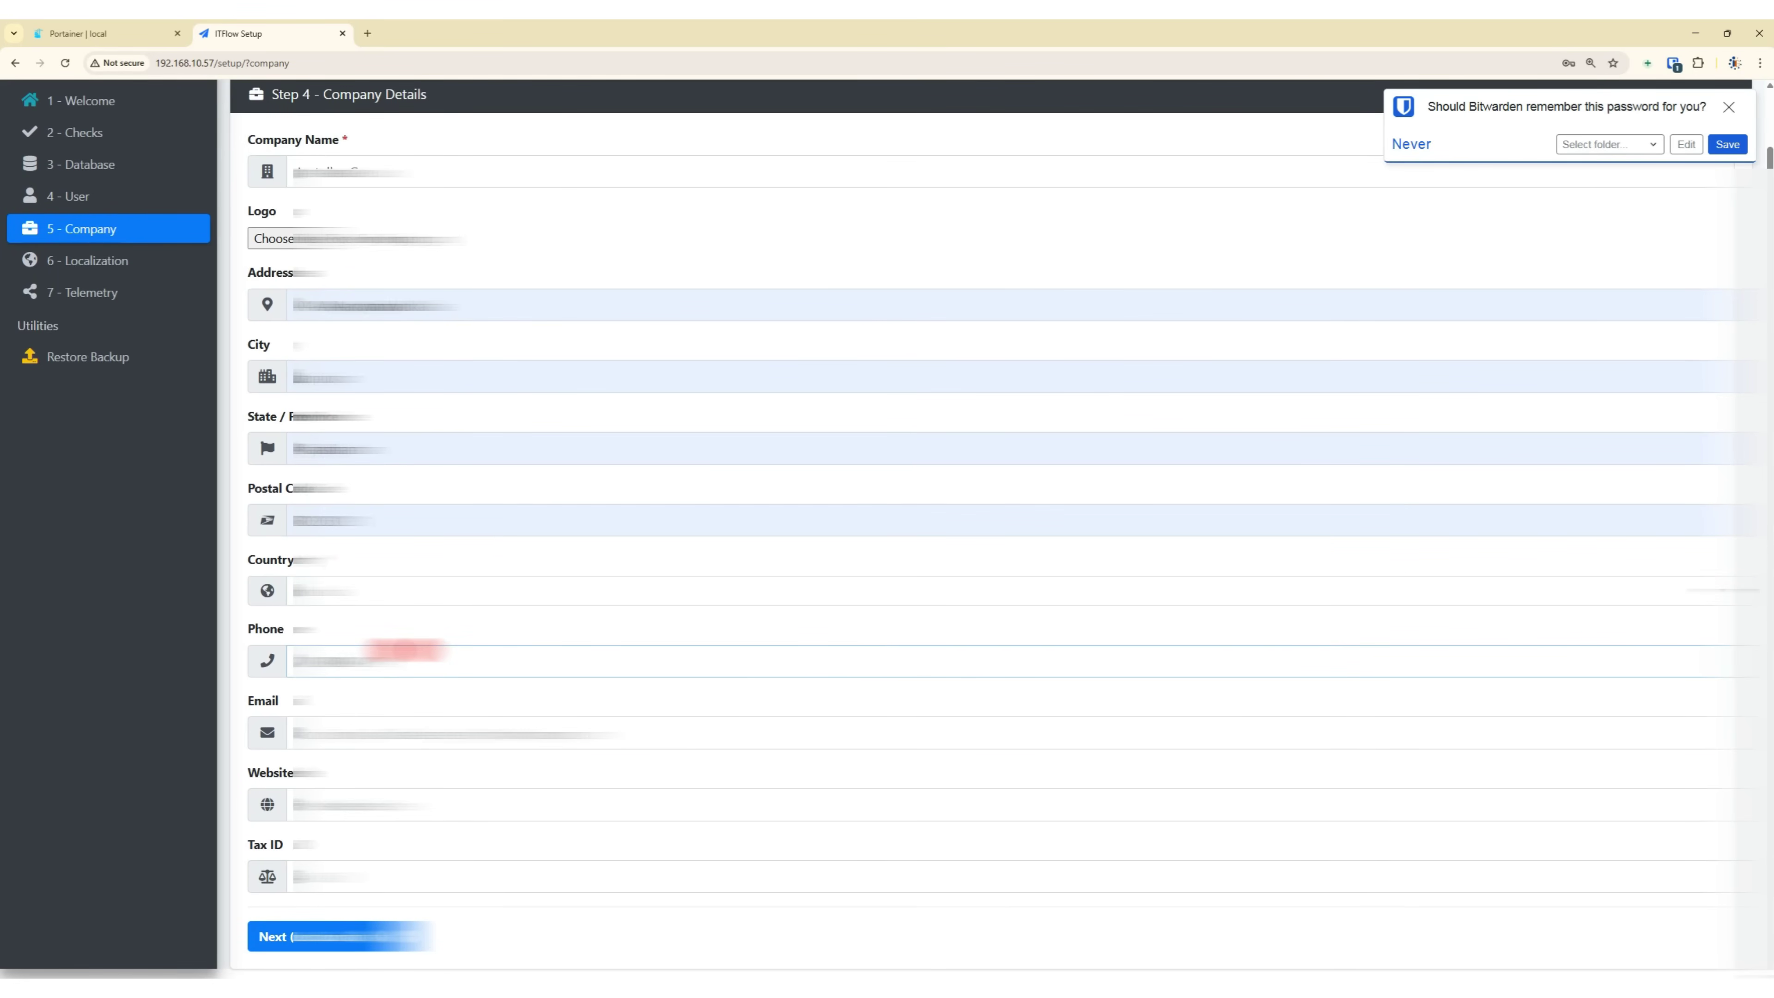
left_click(419, 733)
left_click(419, 804)
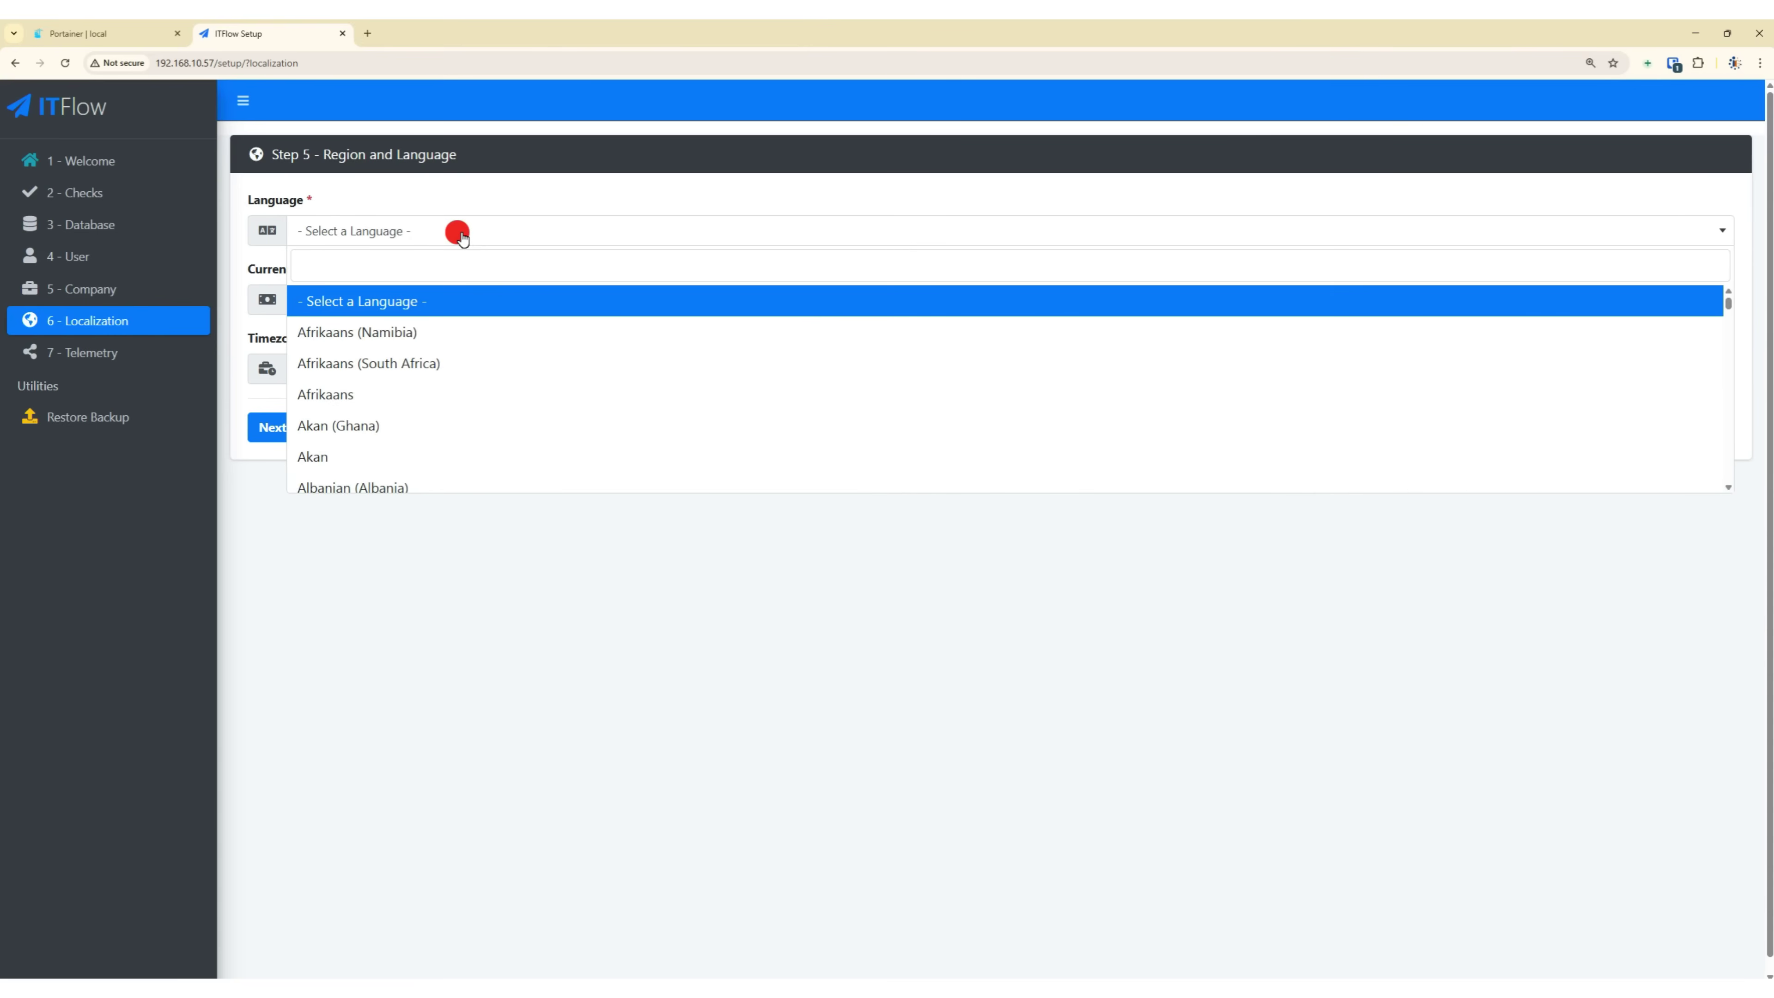
type("neg")
key("BackSpace")
key("BackSpace")
key("BackSpace")
type("eng")
scroll(444, 349, "down", 3)
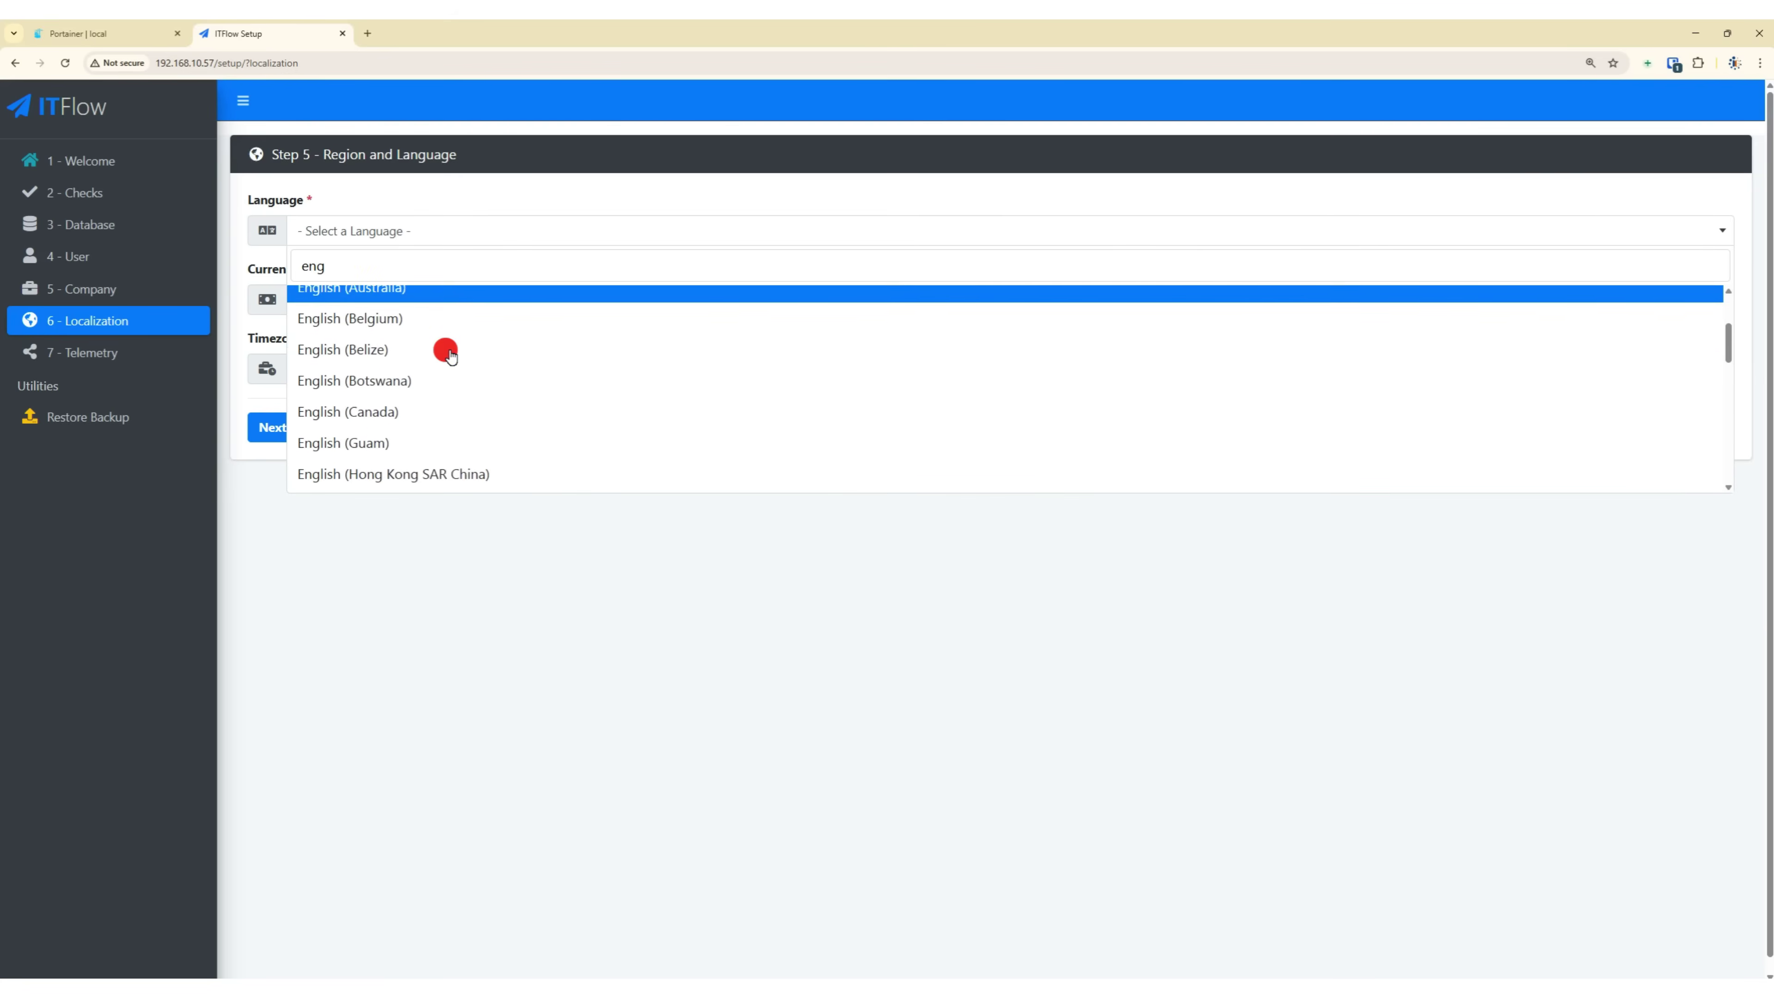
left_click(443, 349)
Set the currency to INR - India Rupee and pick an Asia timezone
left_click(428, 301)
type("inr")
left_click(423, 370)
left_click(423, 370)
type("asia/")
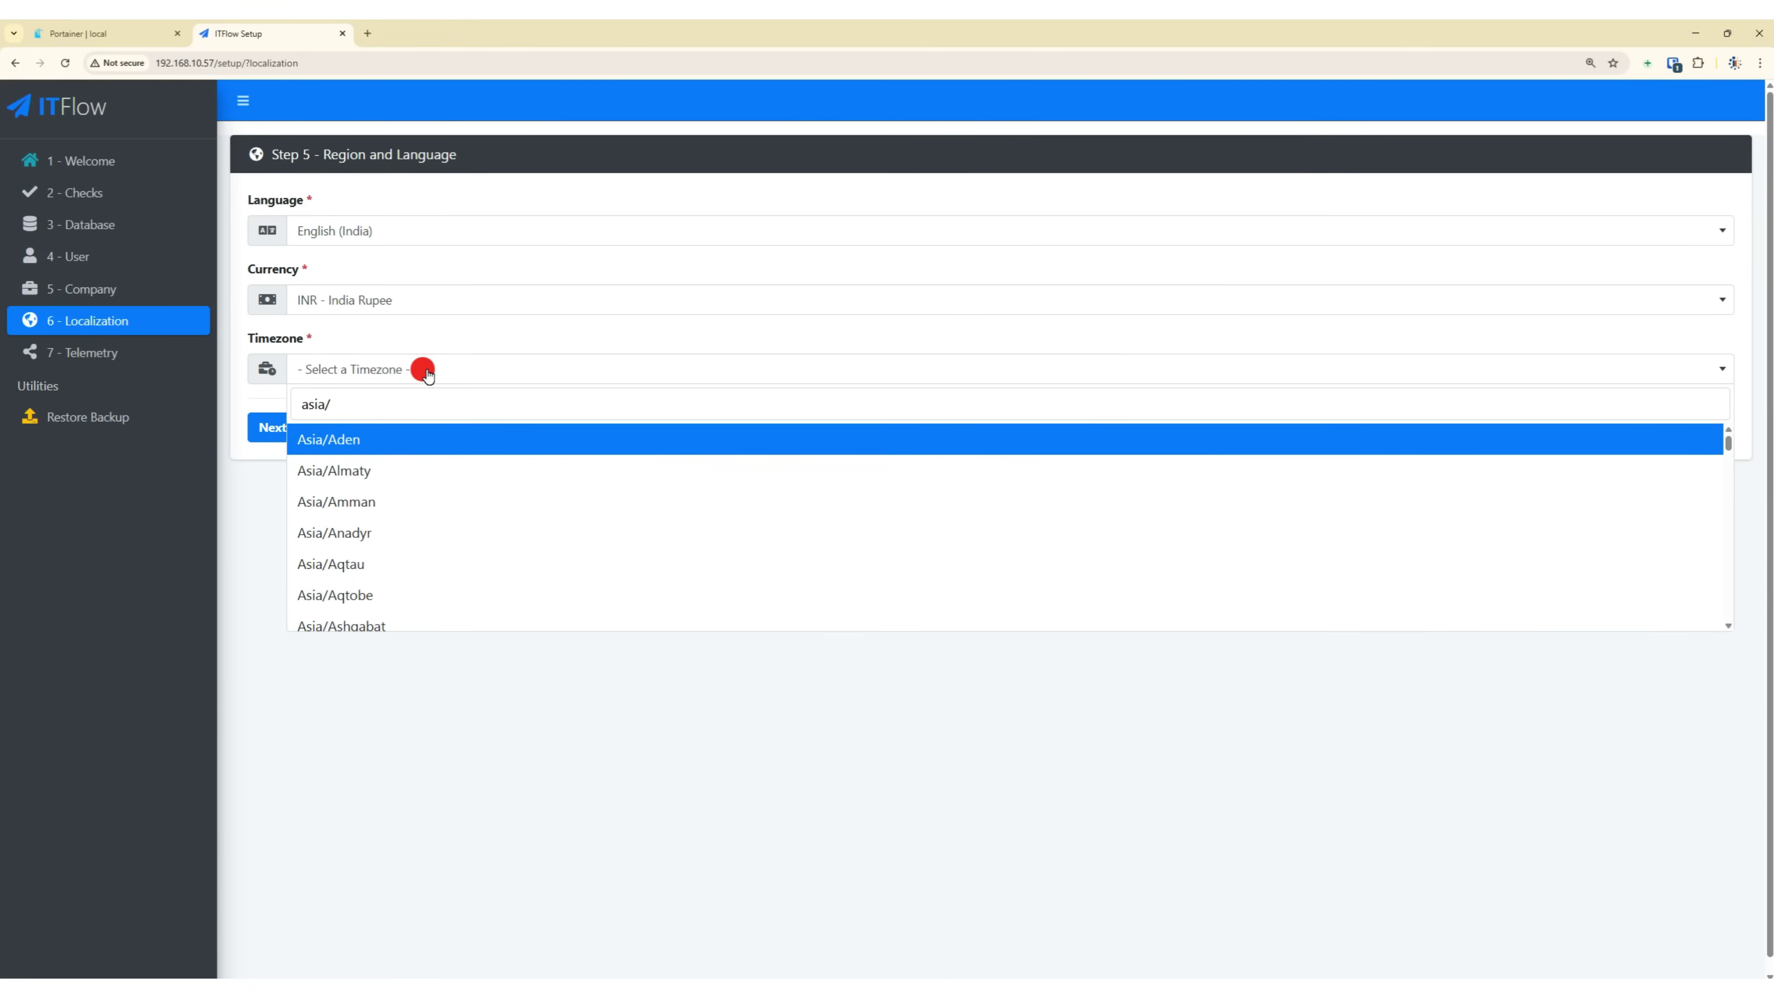
key("Return")
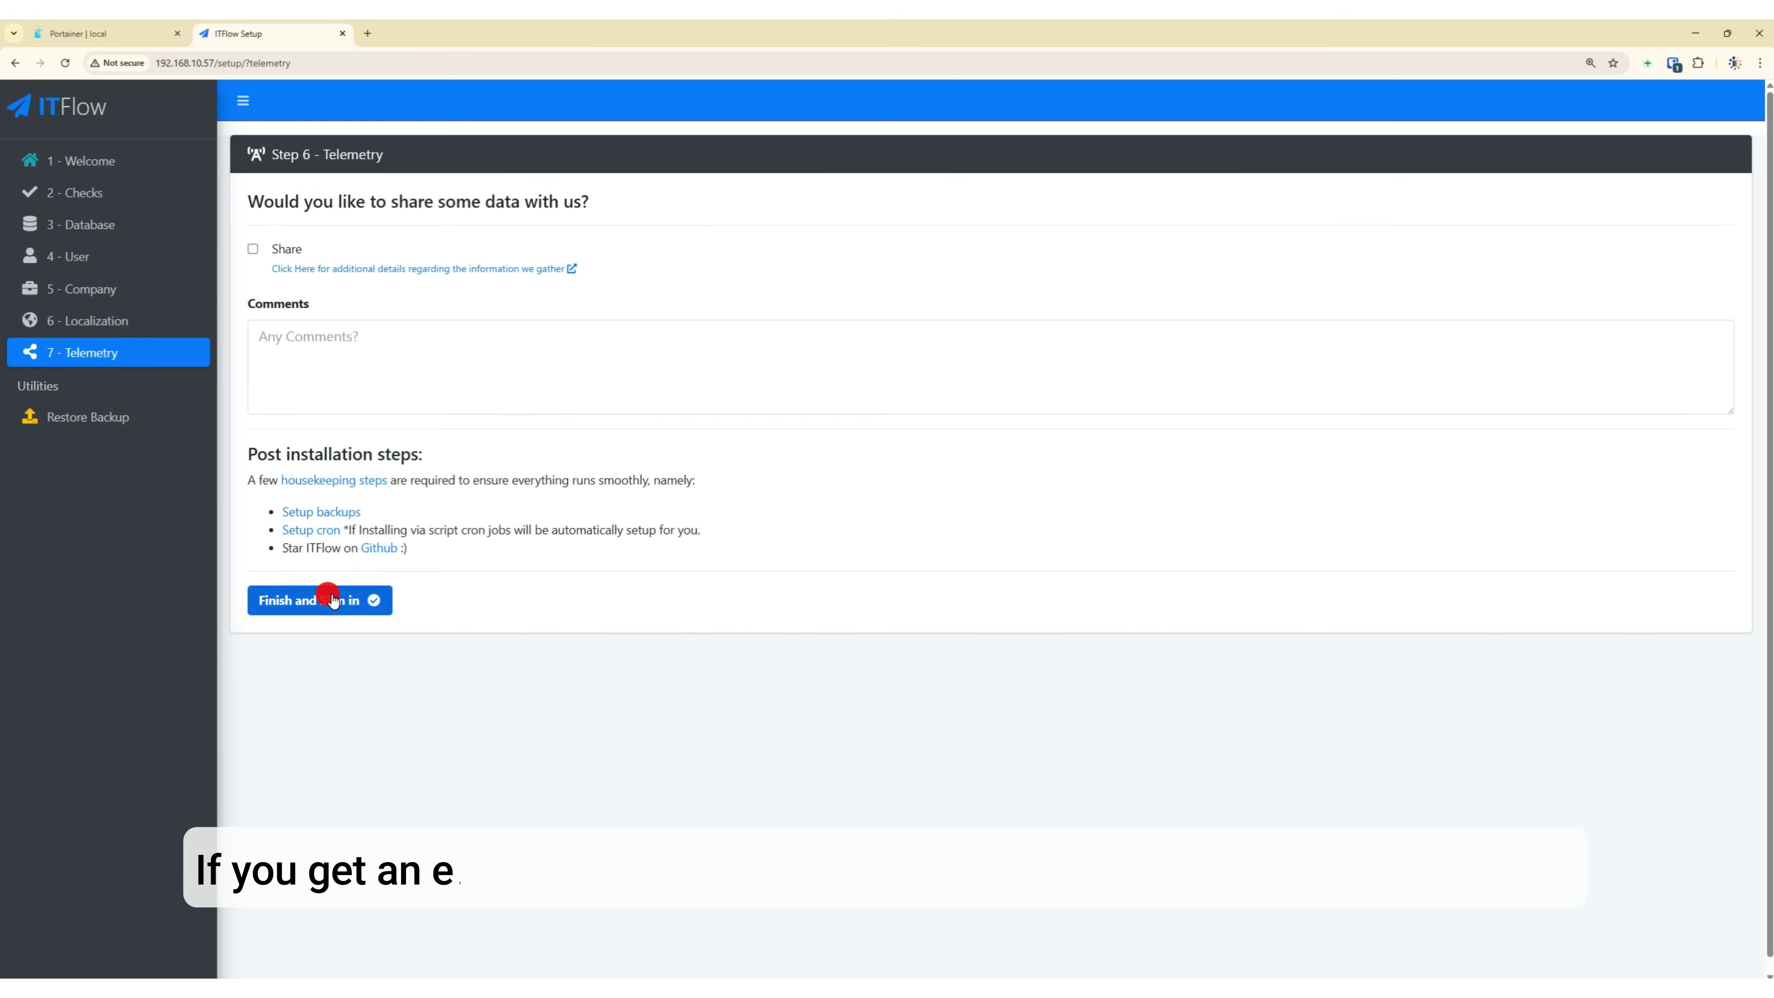
Finish setup, highlight the HTTPS-only login restriction, and open config.php
left_click(337, 603)
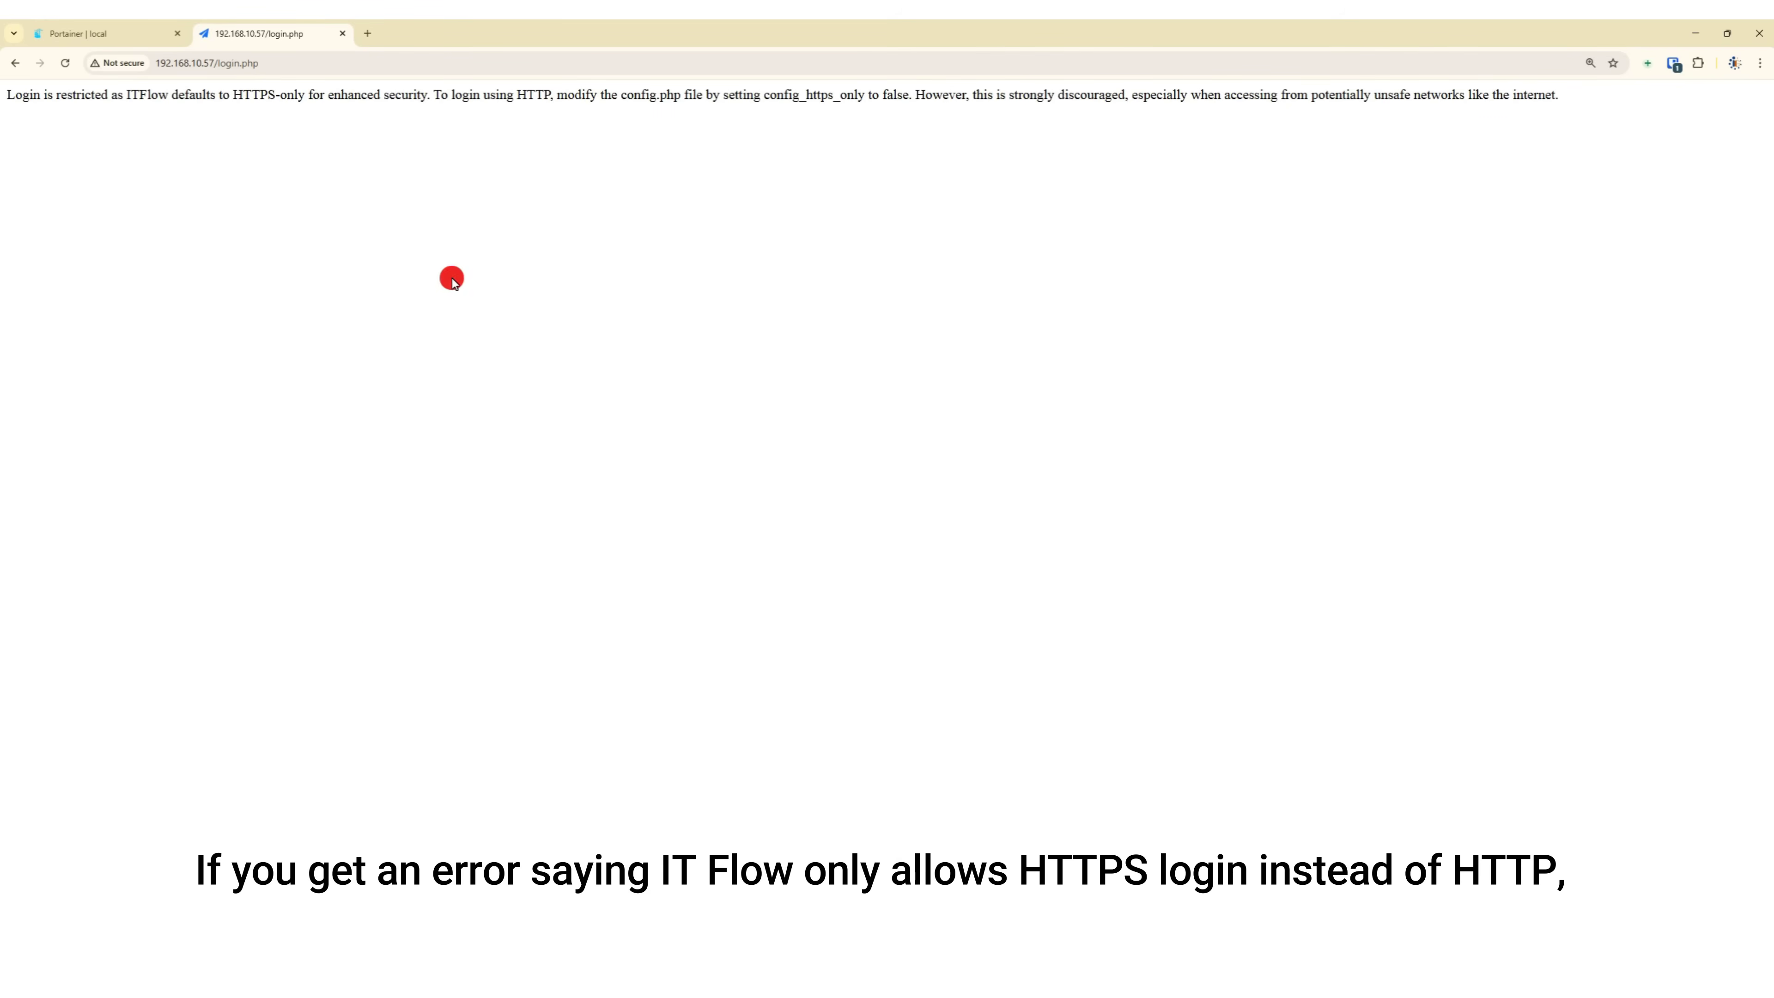
left_click_drag(10, 94, 274, 106)
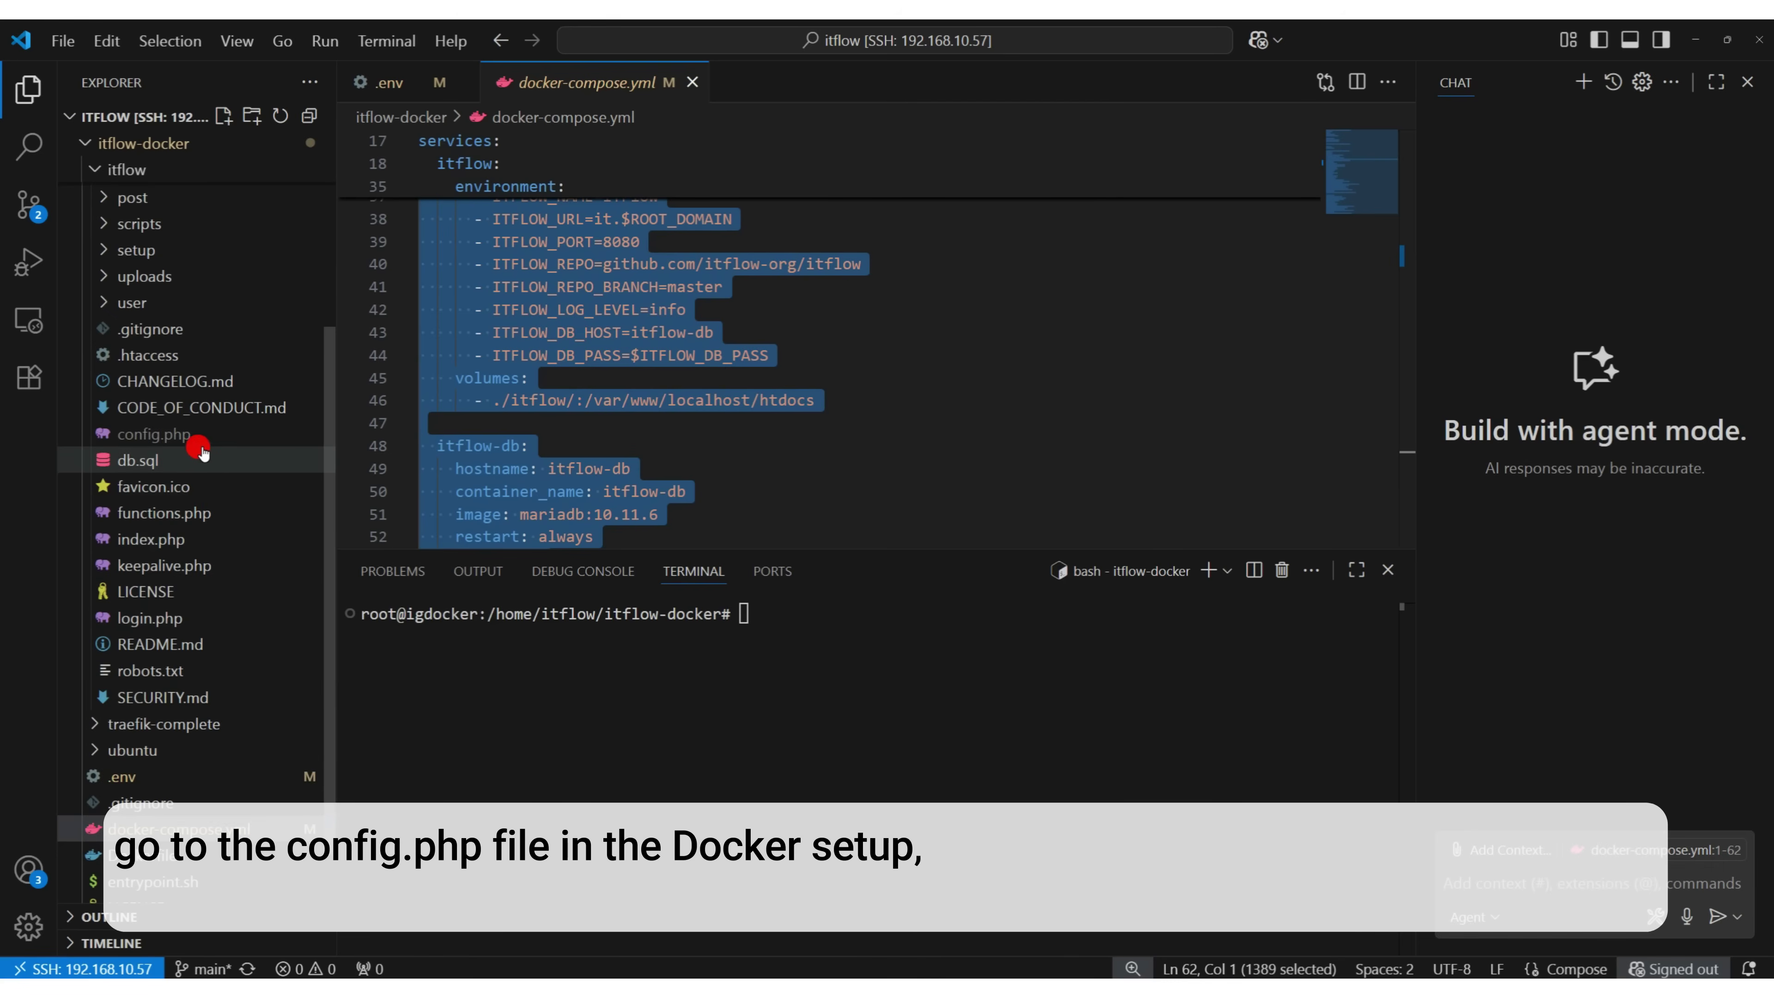
left_click(183, 437)
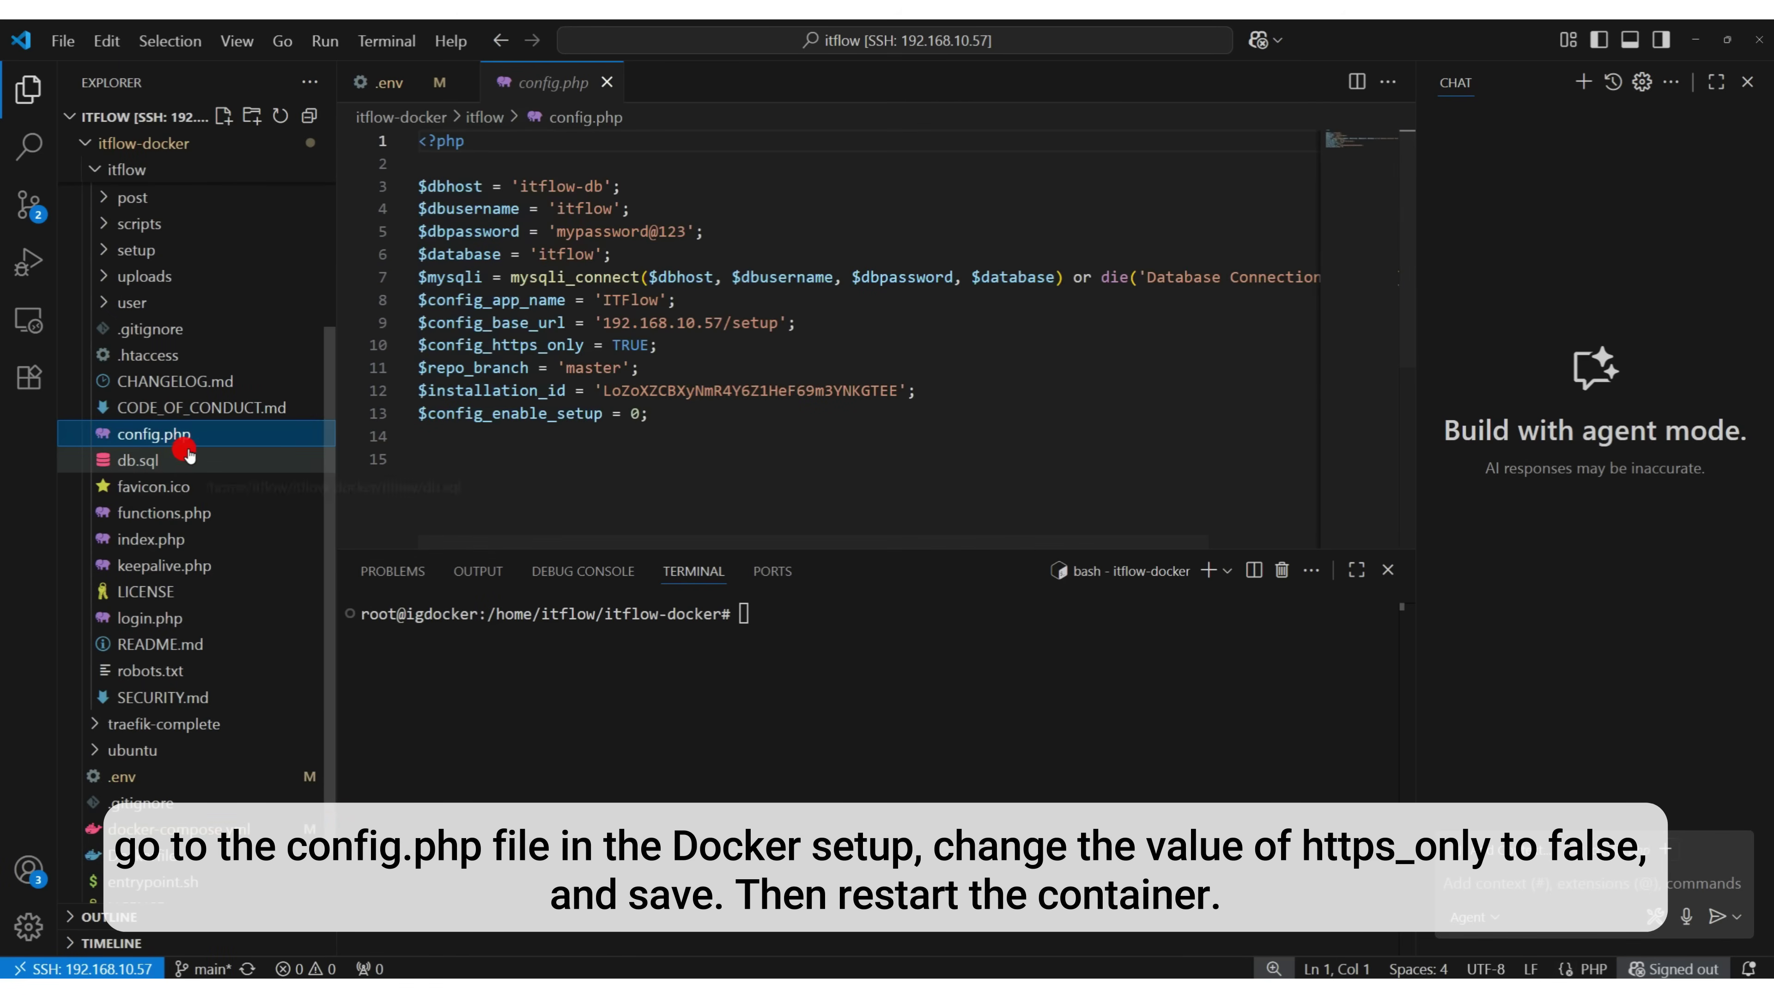
Set config_https_only to false, save, and restart with docker-compose down and docker-compose up -d
double_click(630, 344)
type("false")
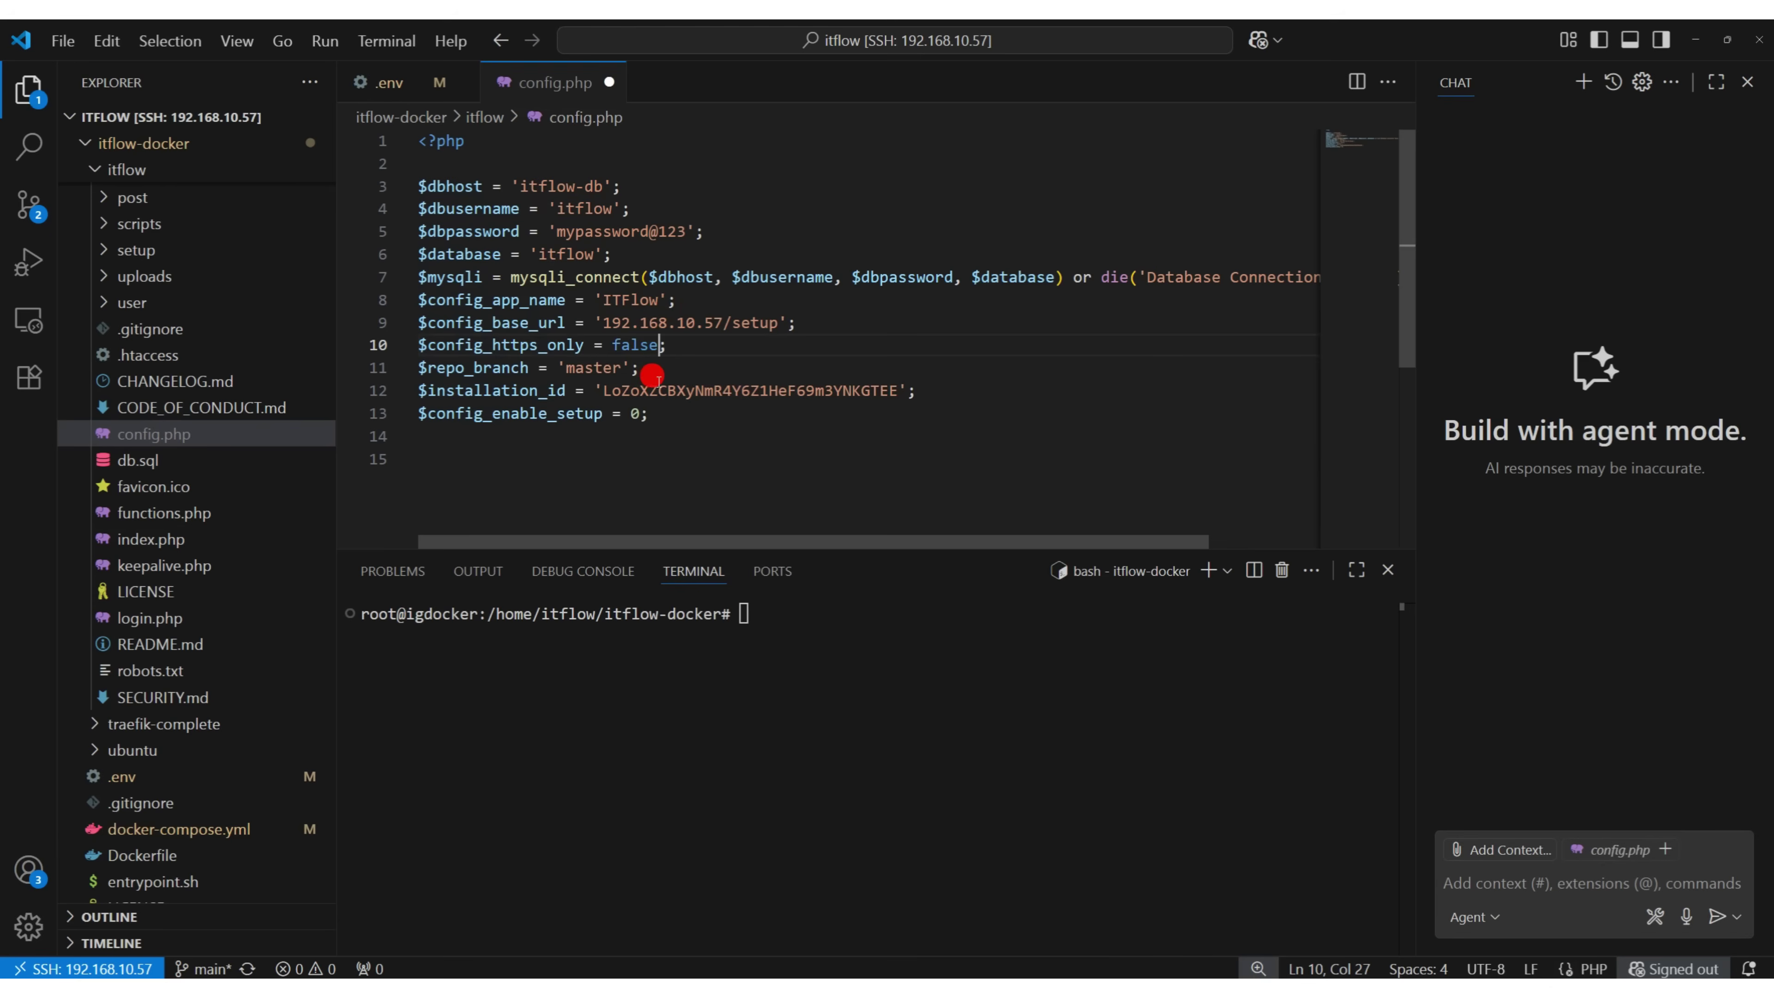
key("ctrl+s")
left_click(936, 607)
type("docker-compose down")
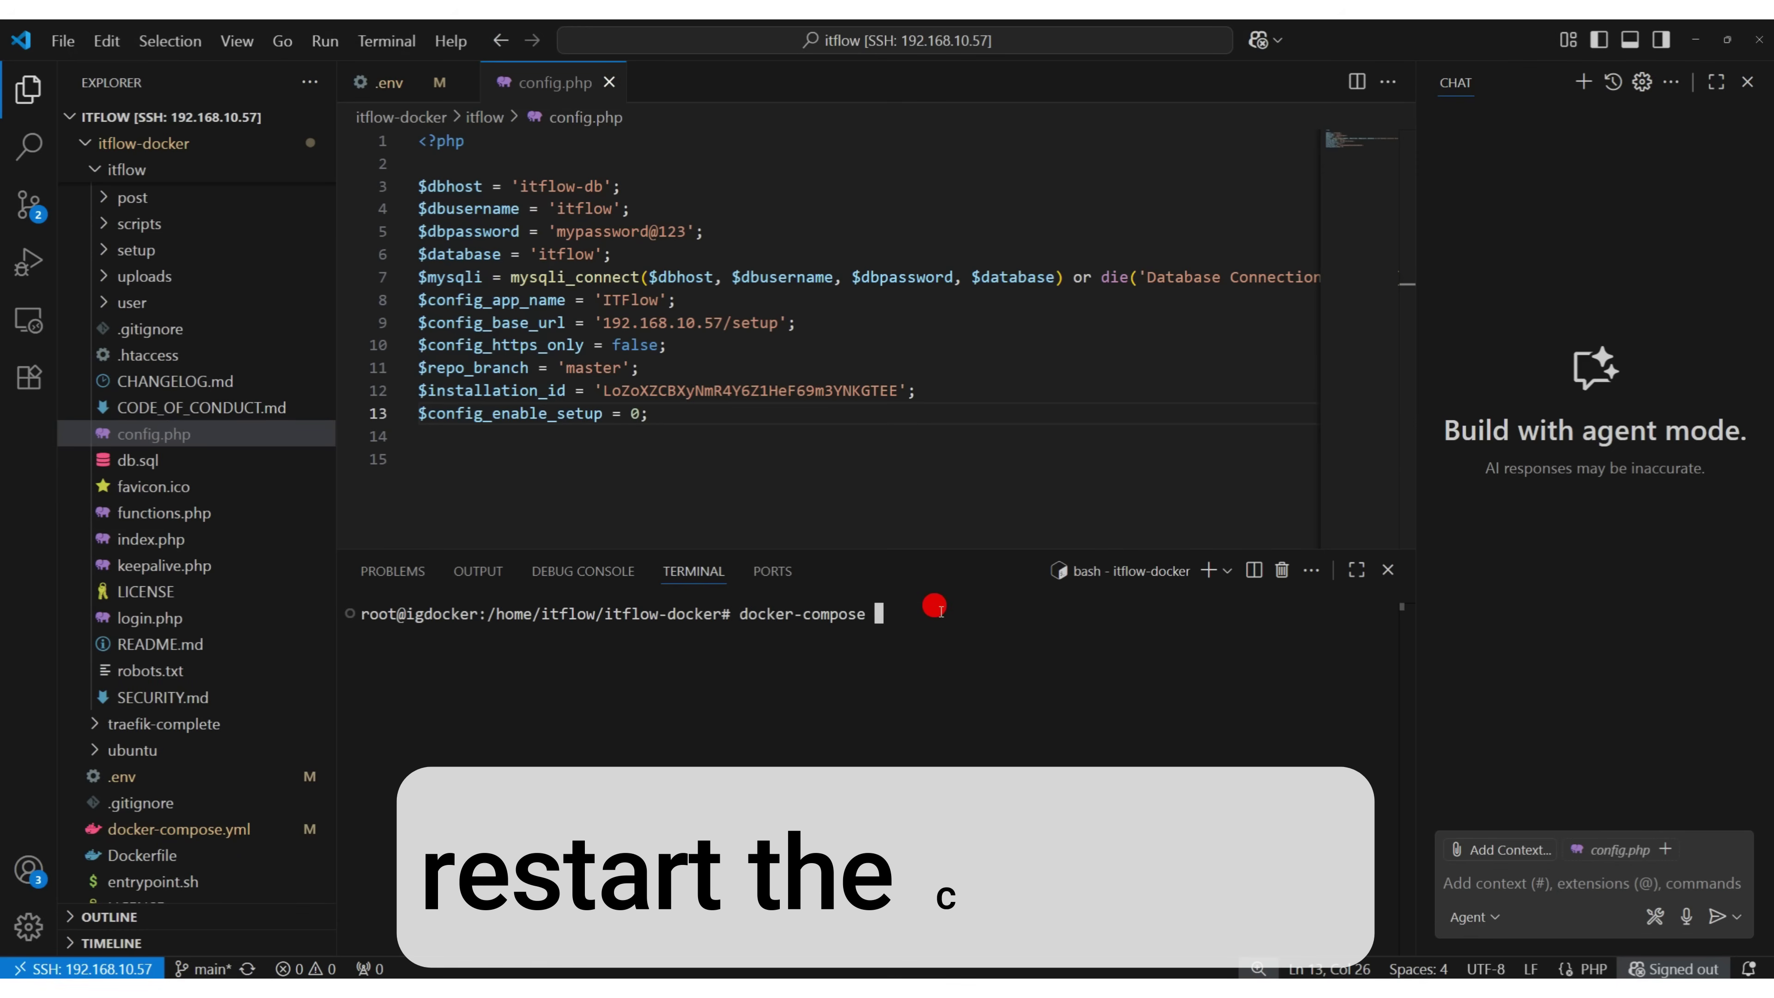
key("Return")
type("docker-compose up ")
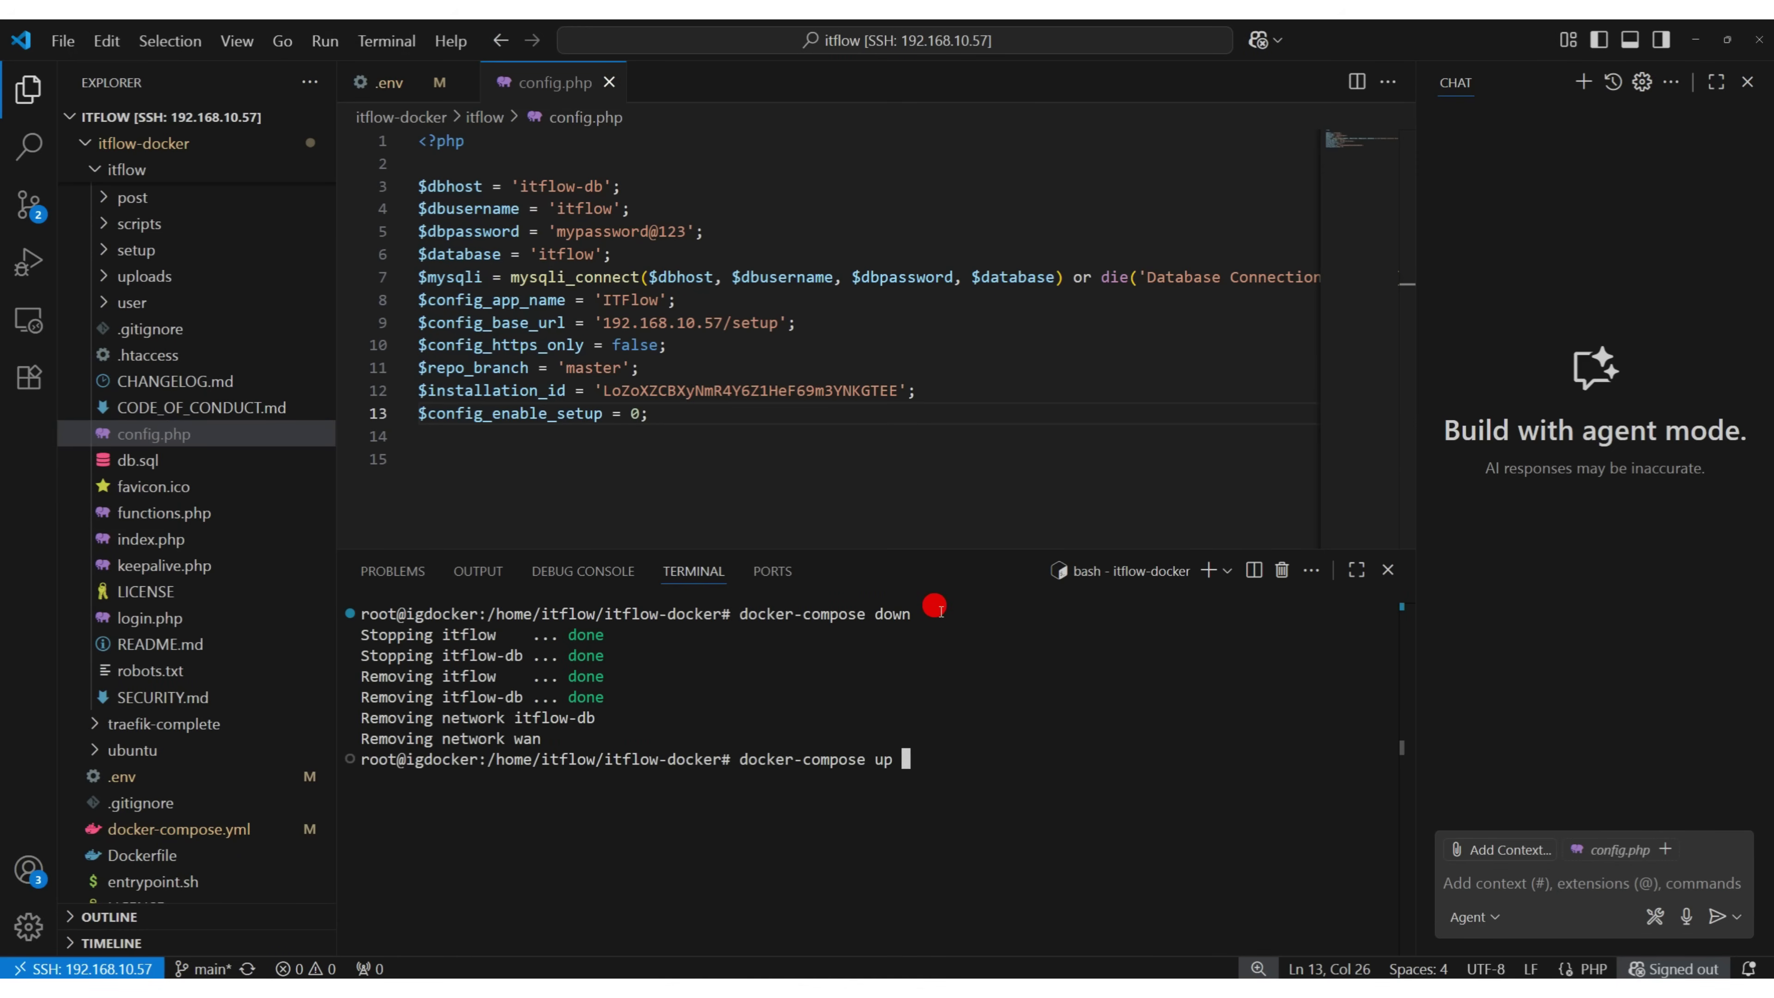
type("-d")
key("Return")
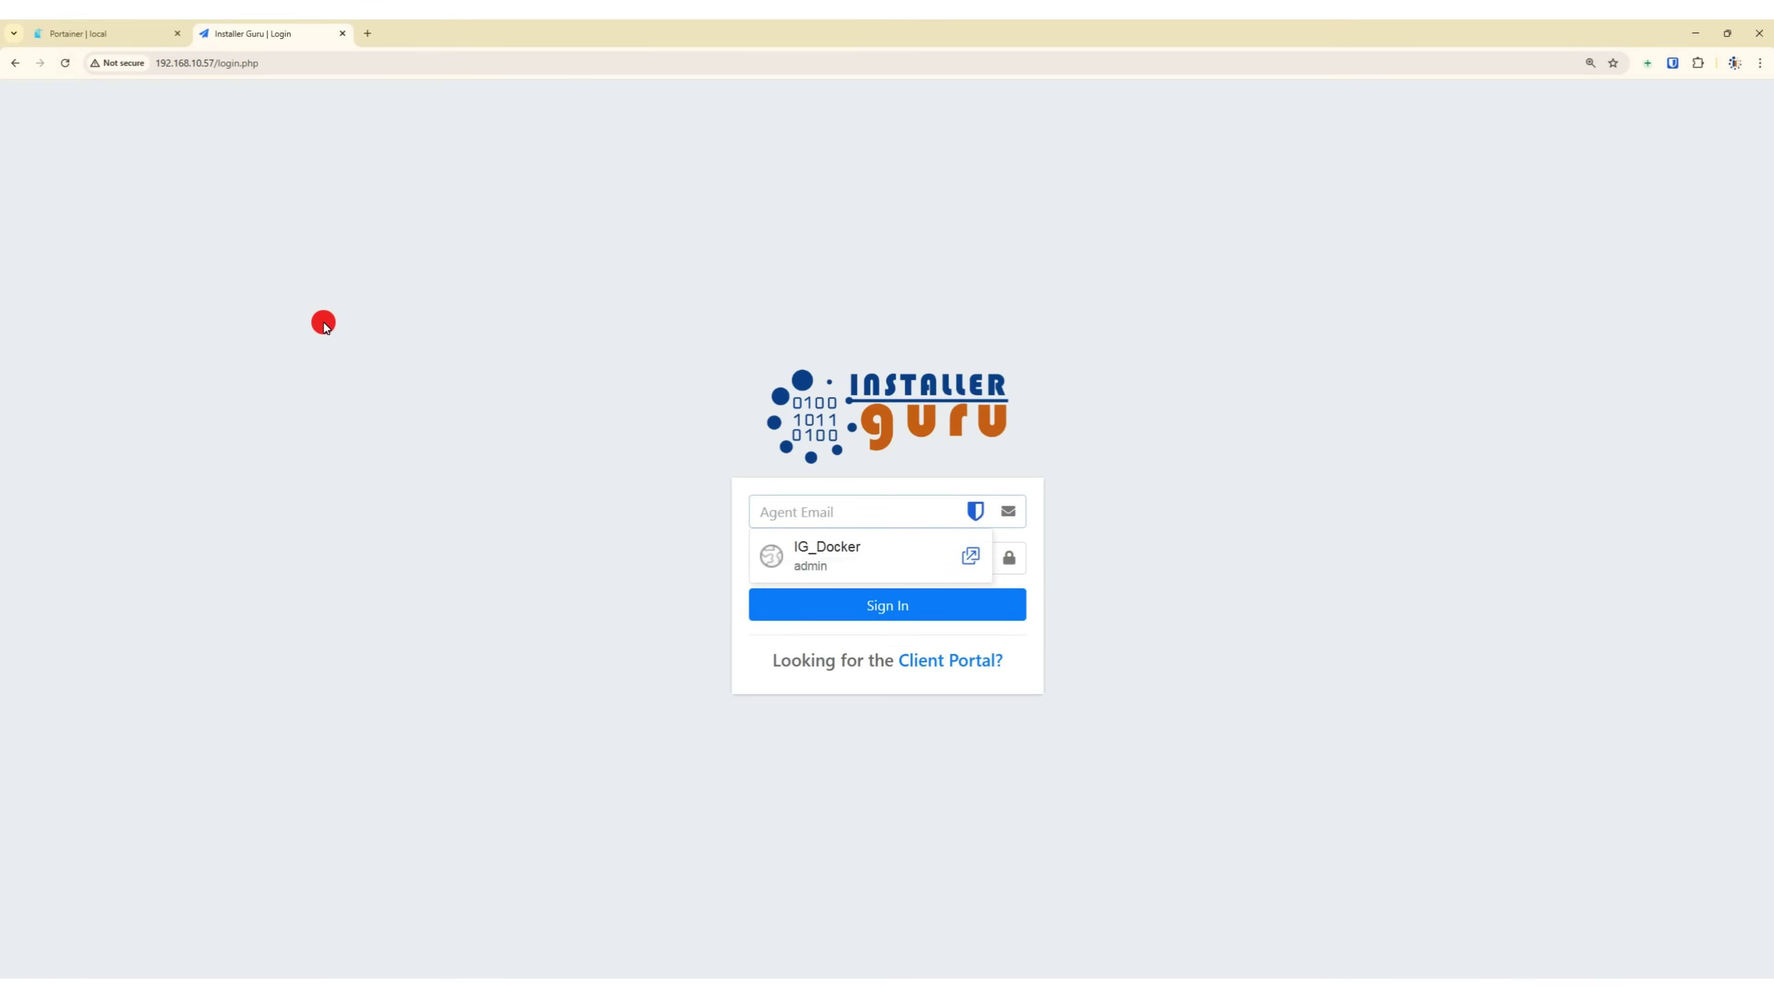
Sign in to ITFlow over HTTP and go to the admin Users page
type("gu")
key("Down")
key("Return")
key("Tab")
type("••")
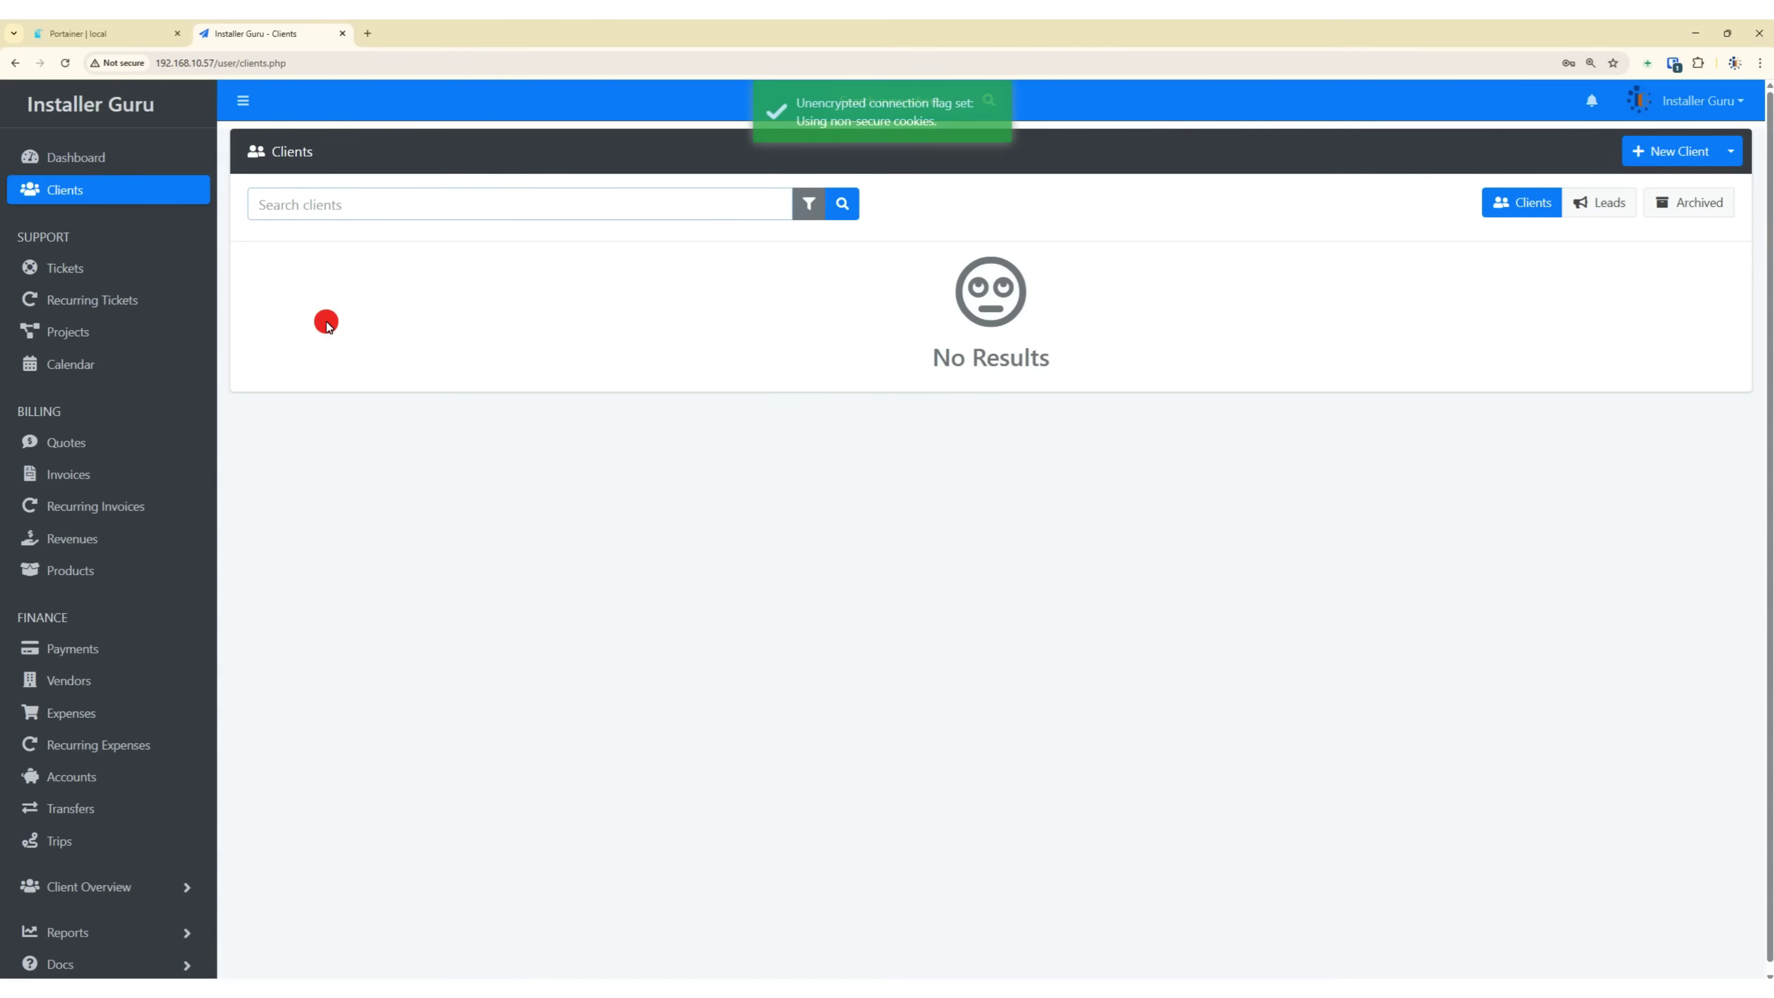
left_click(1704, 98)
left_click(1640, 265)
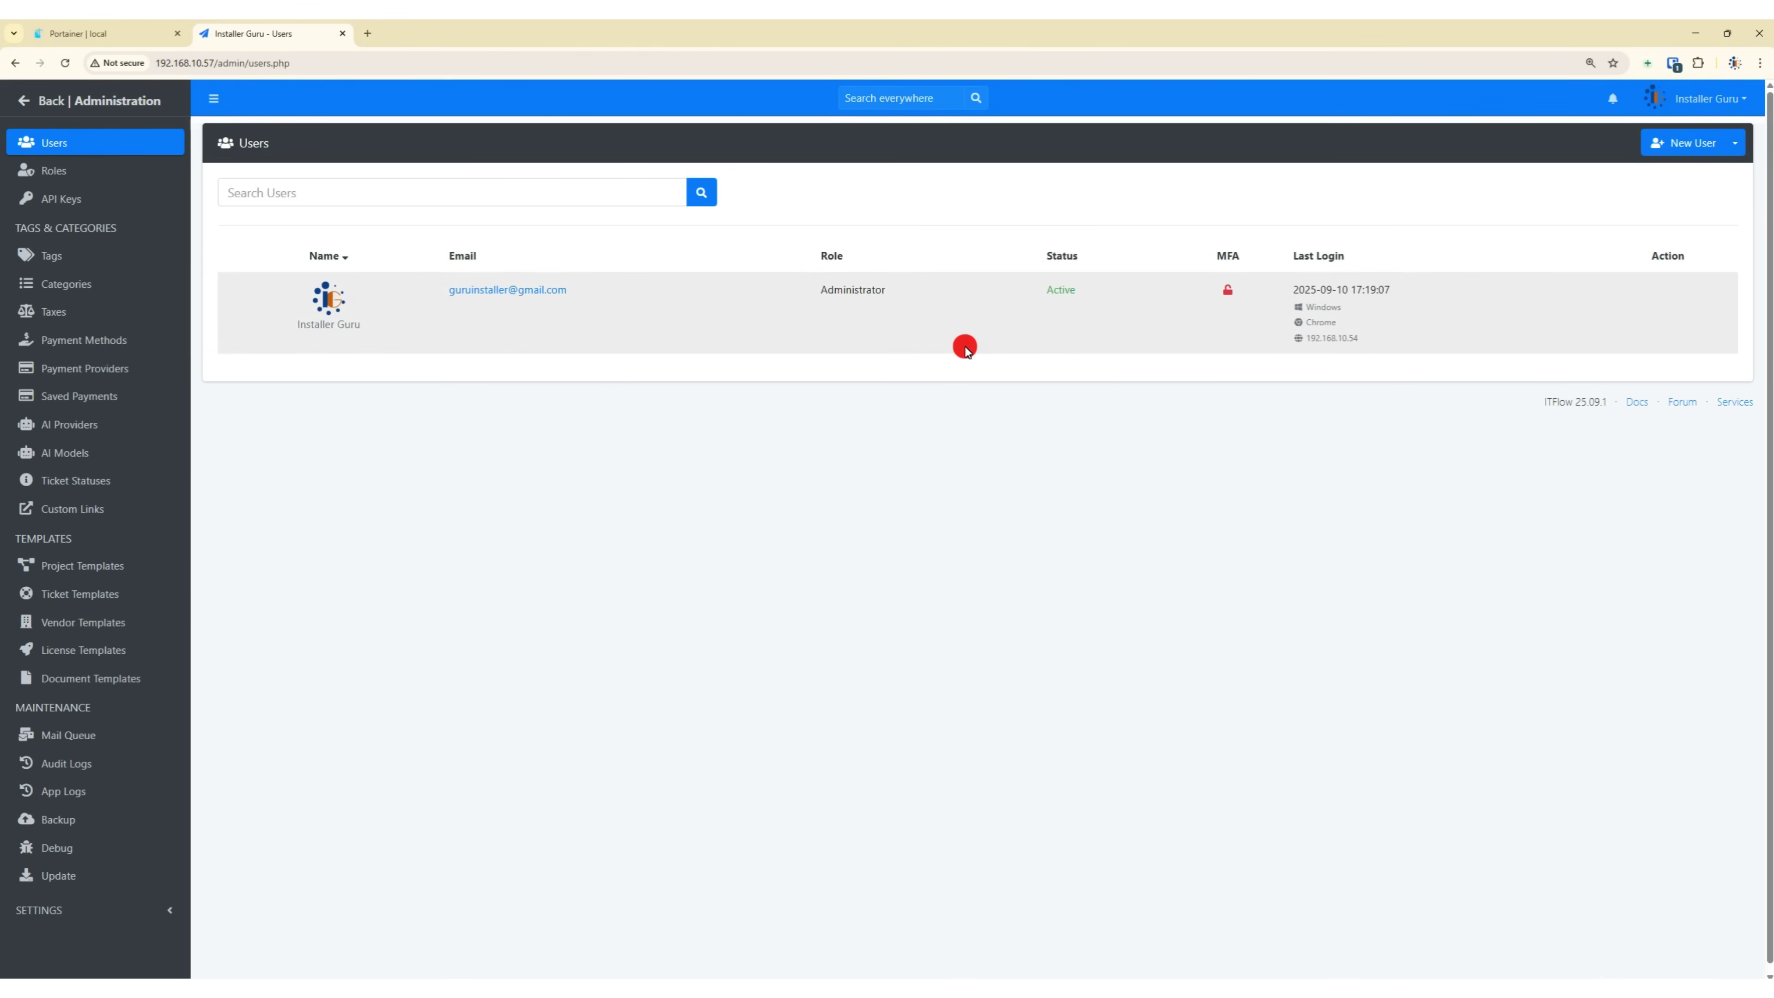
Save Mail SMTP settings: smtp.gmail.com, port 587, TLS, with the Gmail username and password
left_click(98, 910)
scroll(107, 804, "down", 5)
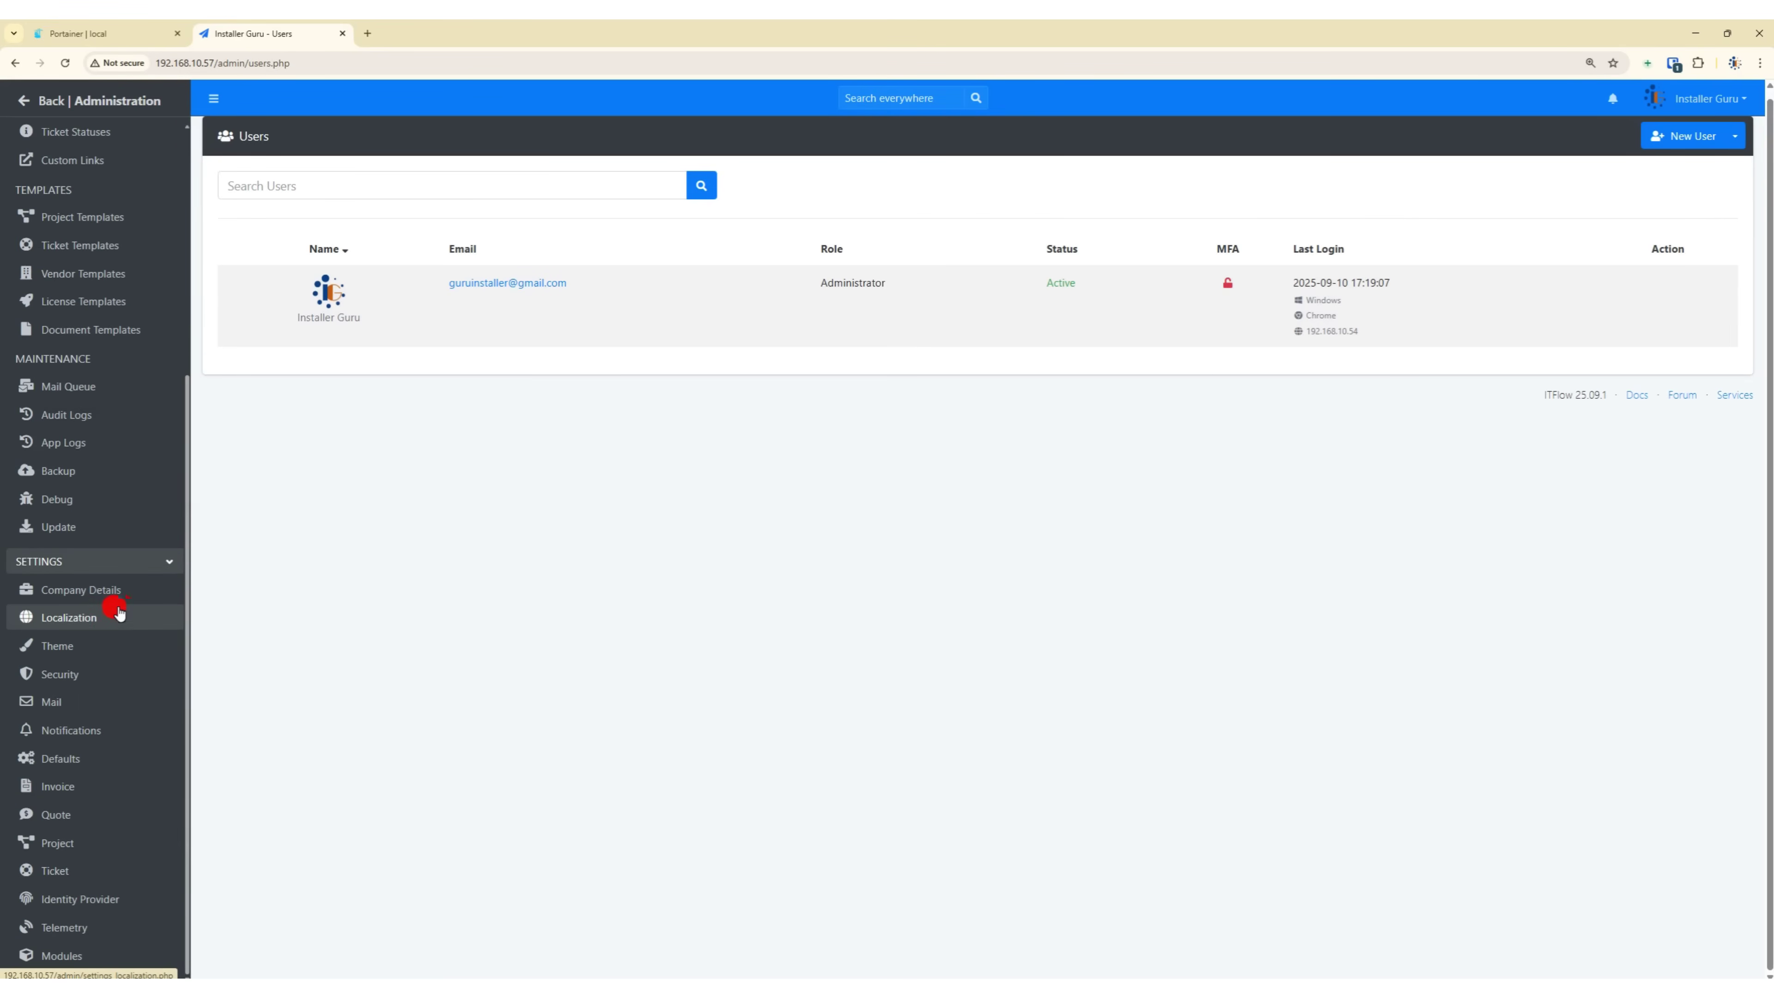
left_click(112, 591)
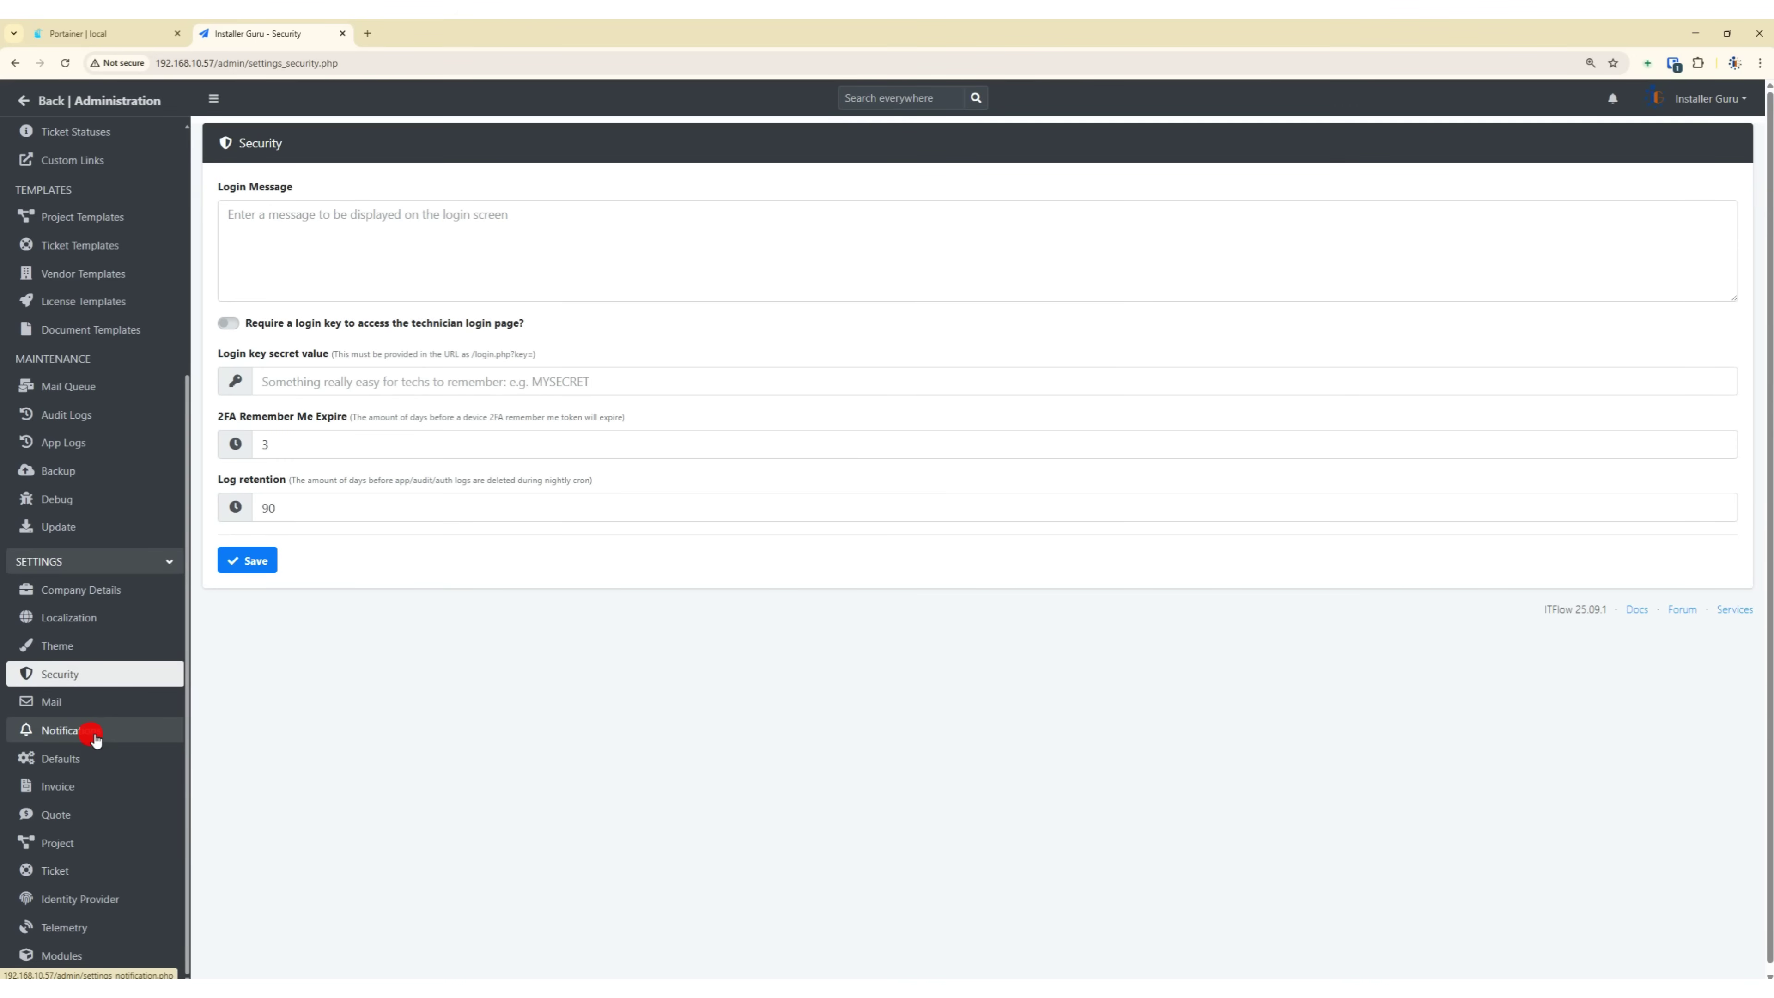
left_click(94, 703)
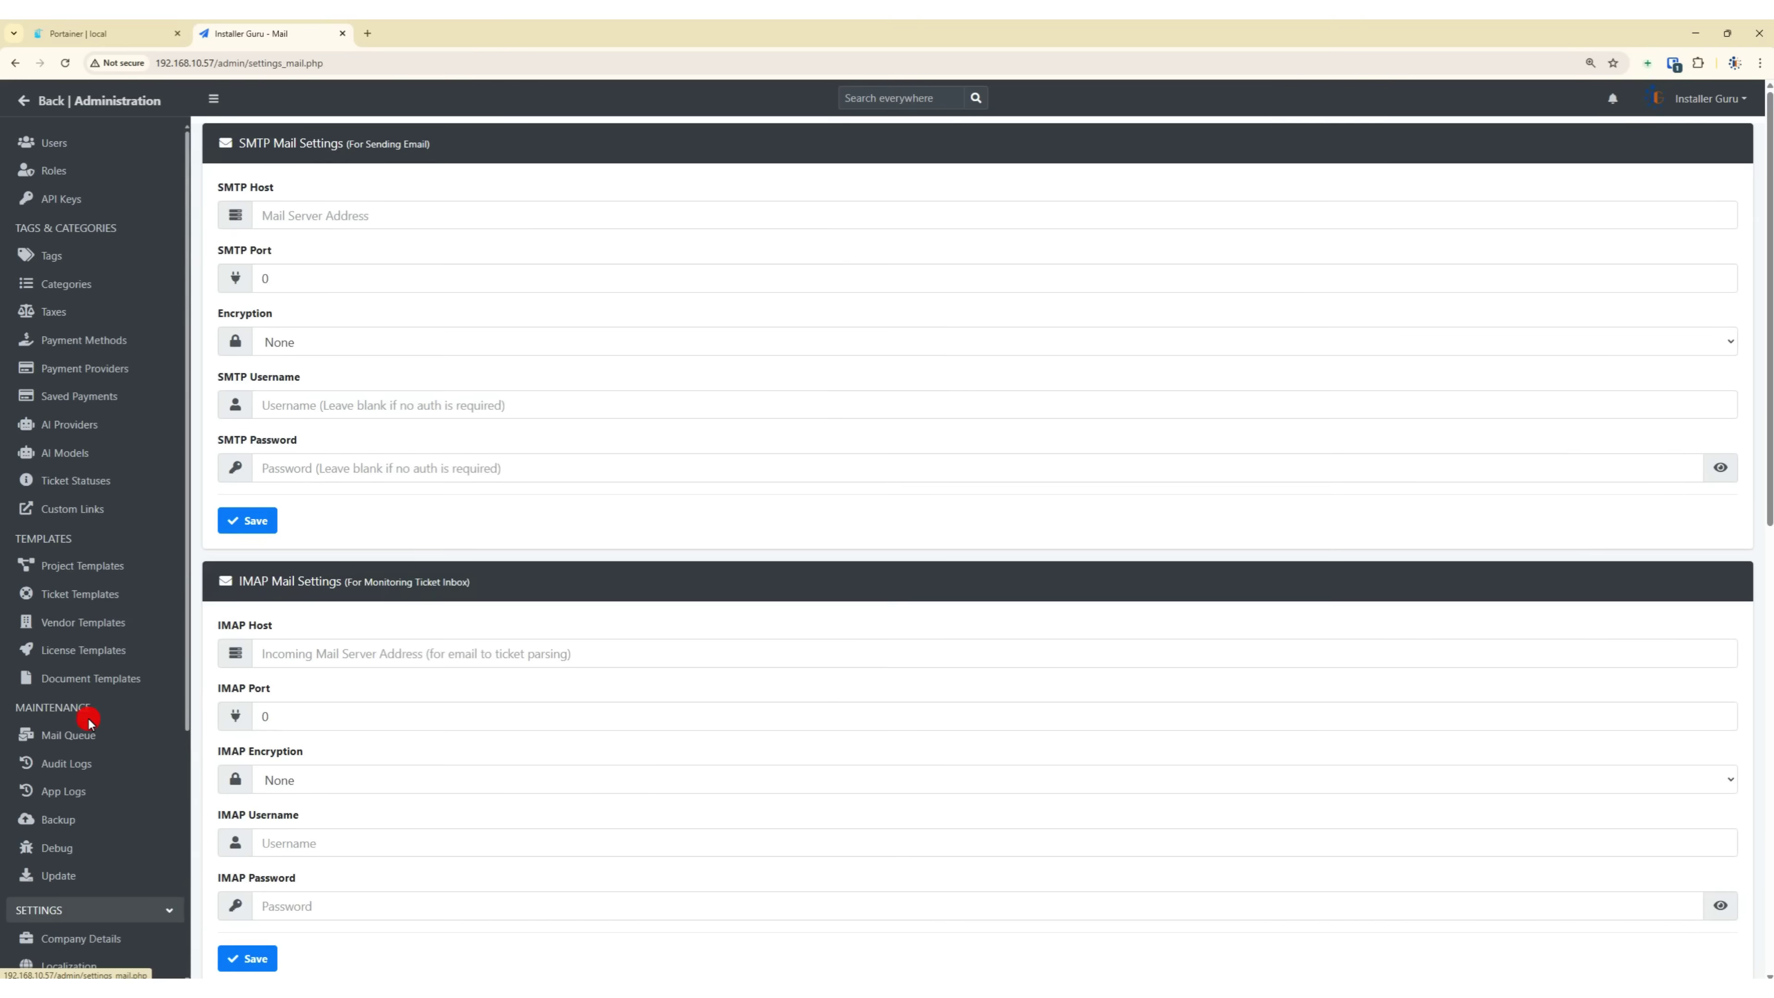
left_click(355, 213)
type("smtp.gmail.com")
key("Tab")
type("587")
key("Tab")
left_click(342, 334)
left_click(316, 397)
left_click(318, 396)
left_click(383, 467)
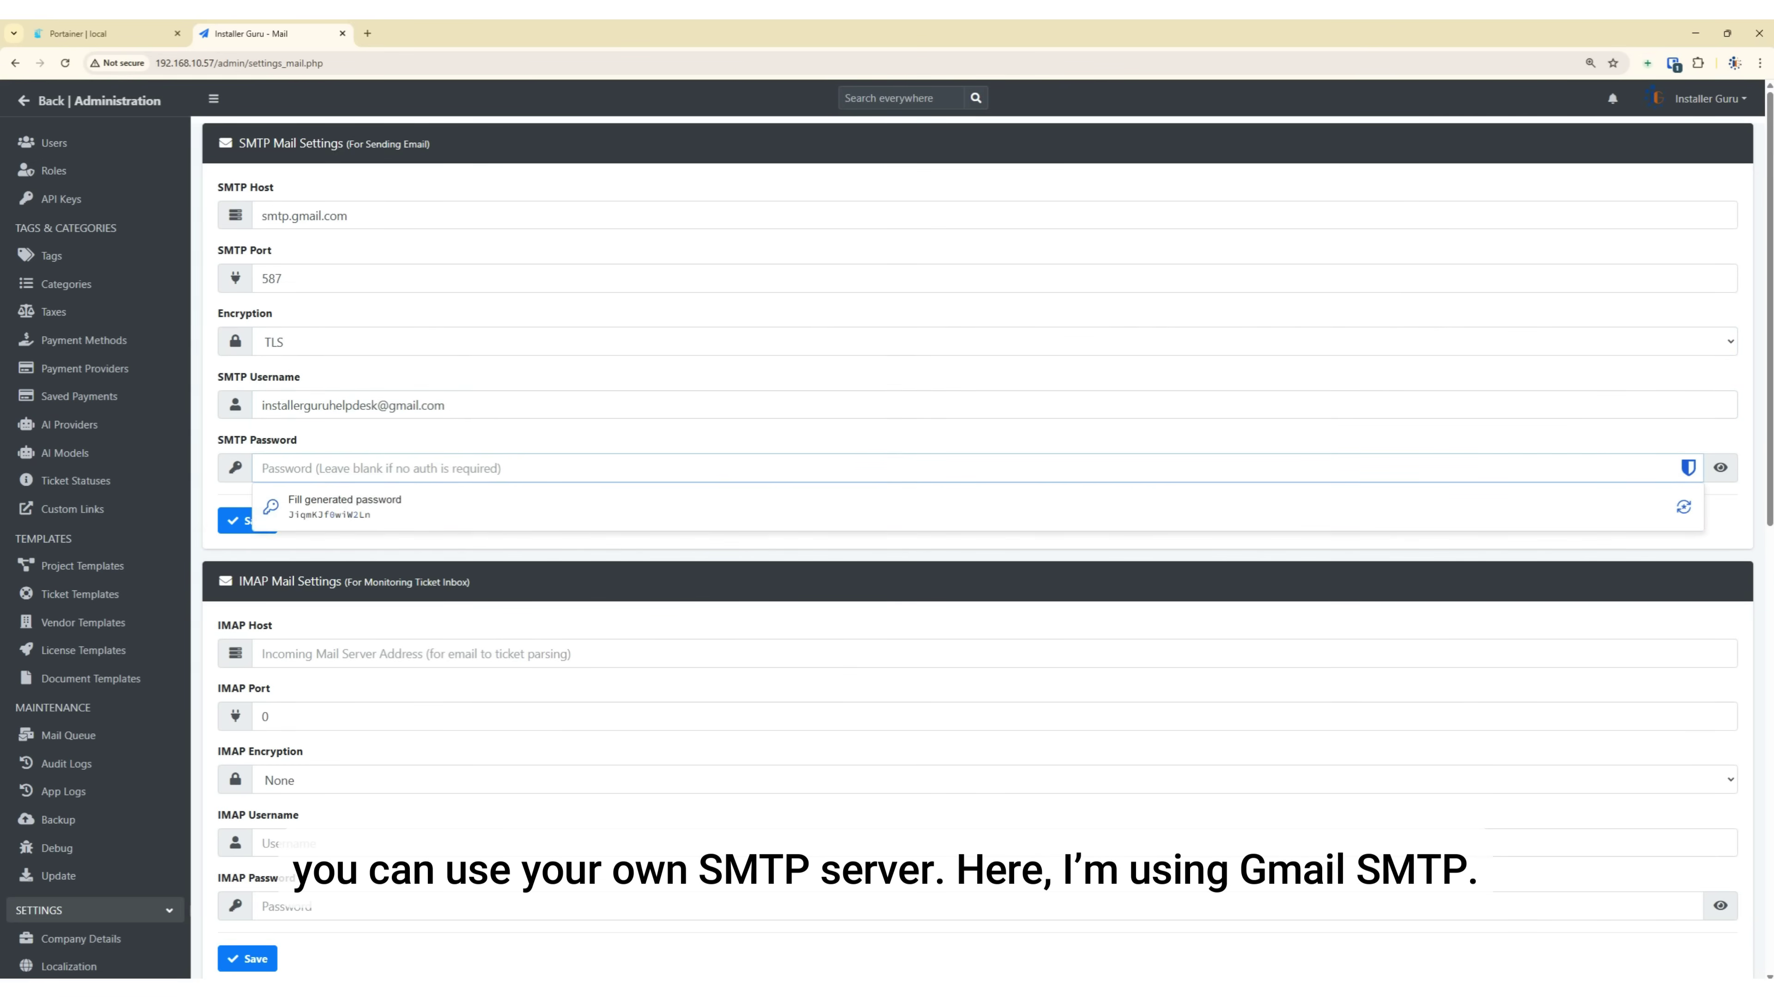
left_click(368, 467)
key("ctrl+v")
key("Return")
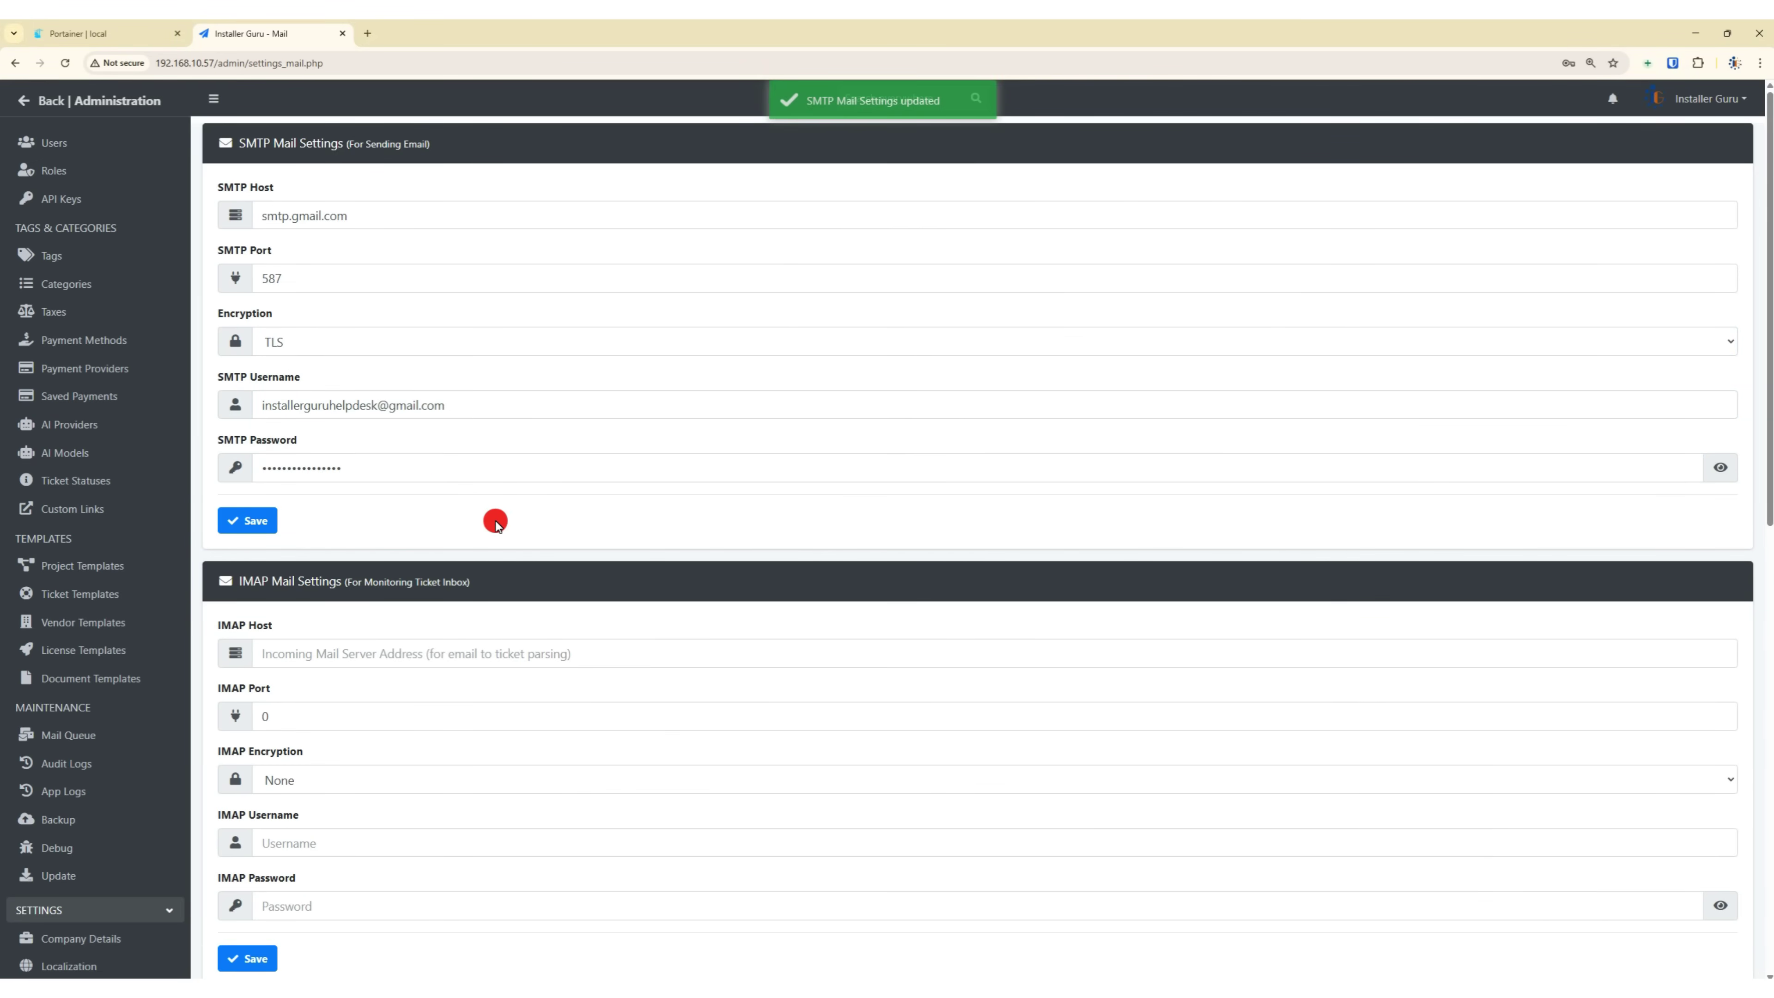
Set the system default and invoices sender emails, both with sender name IG
scroll(495, 522, "down", 8)
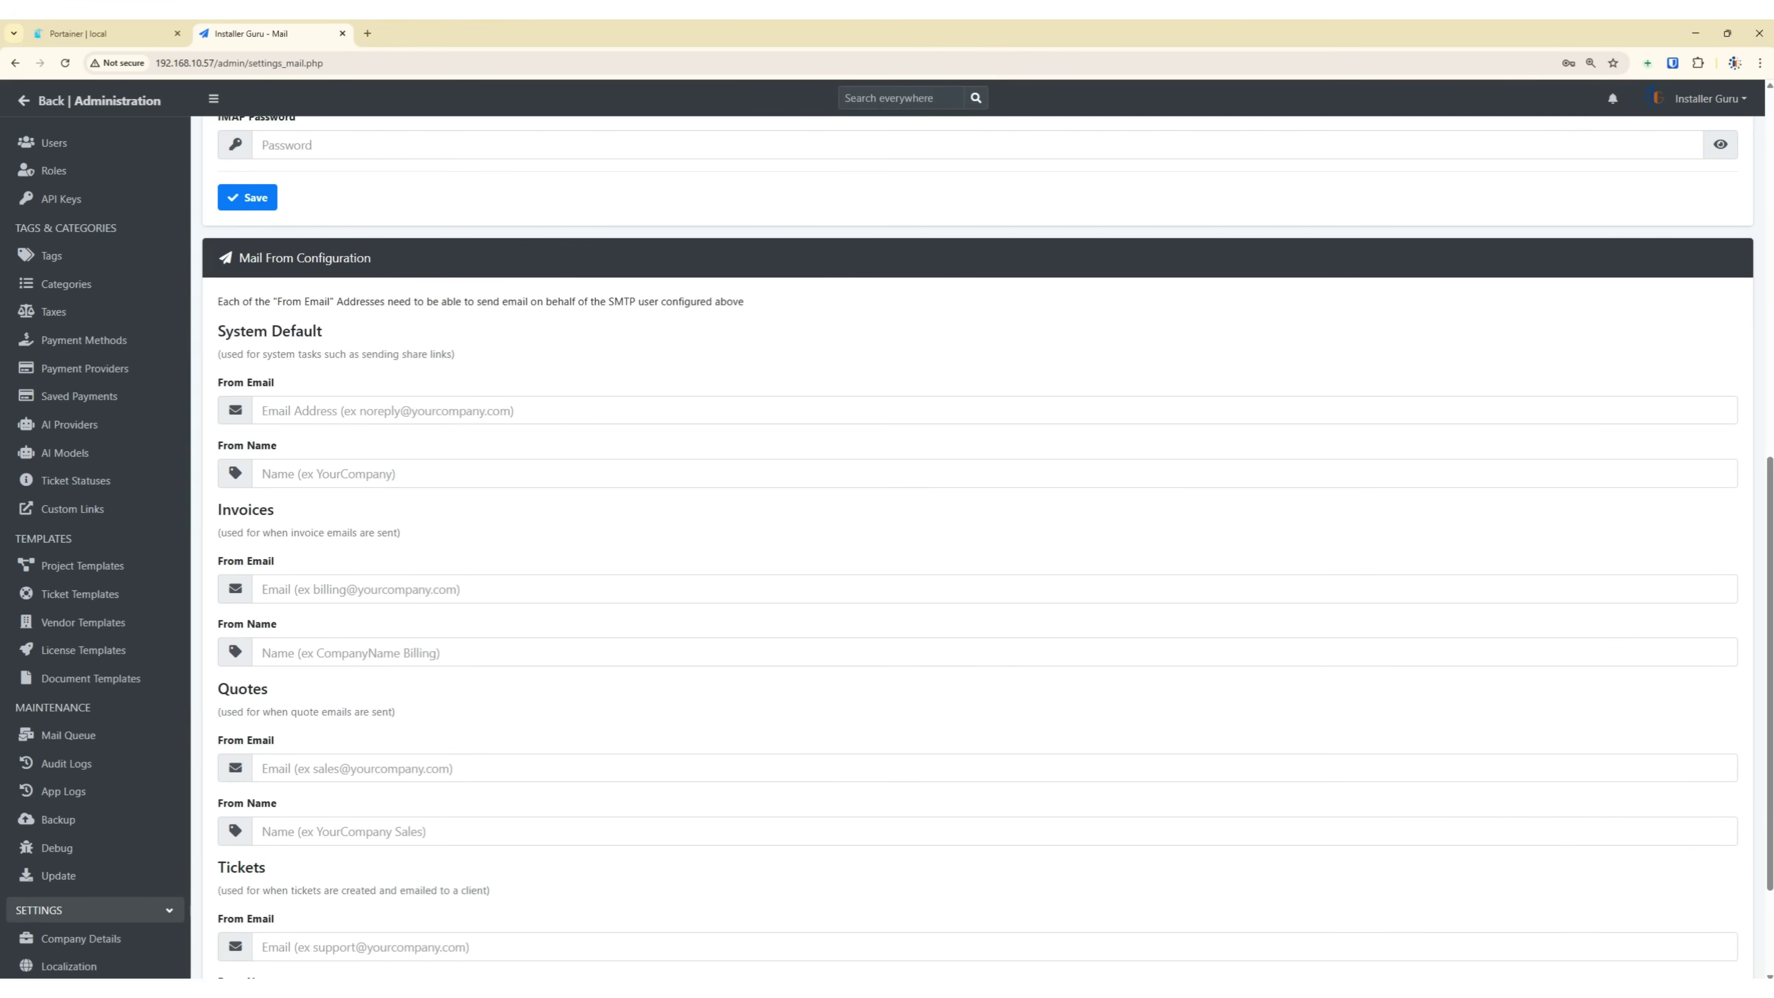
left_click(395, 414)
left_click(495, 435)
left_click(451, 479)
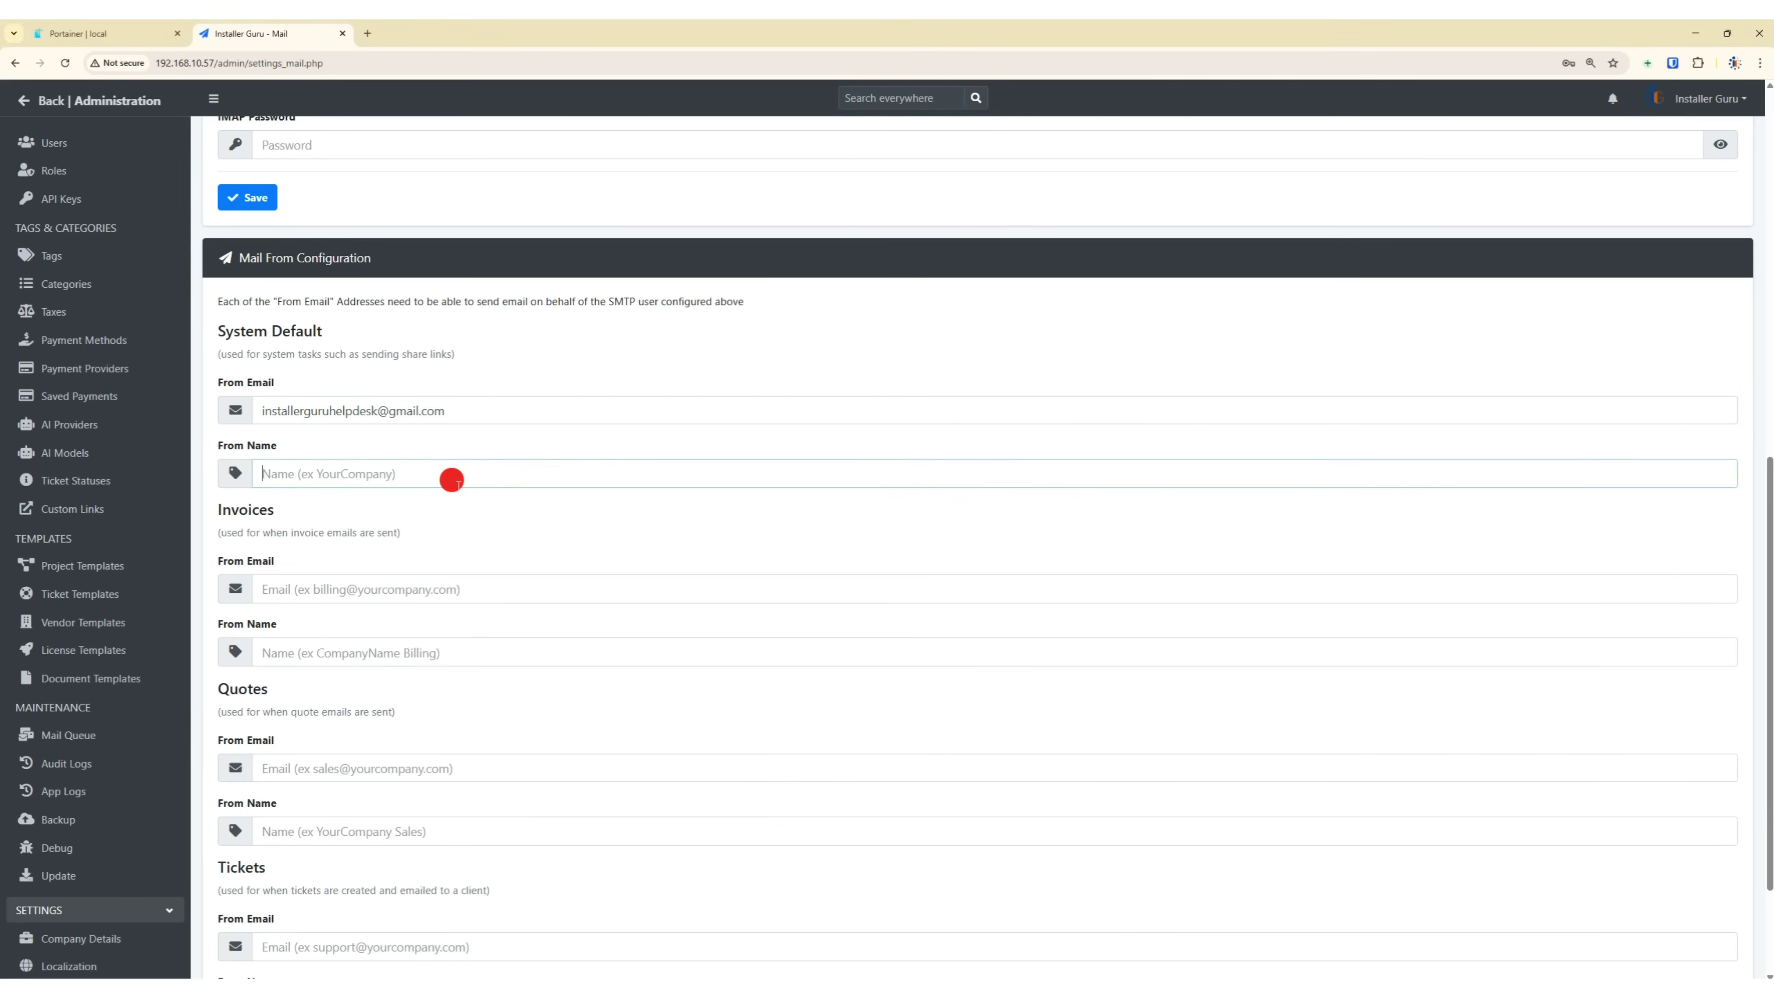
type("IG")
scroll(461, 523, "down", 2)
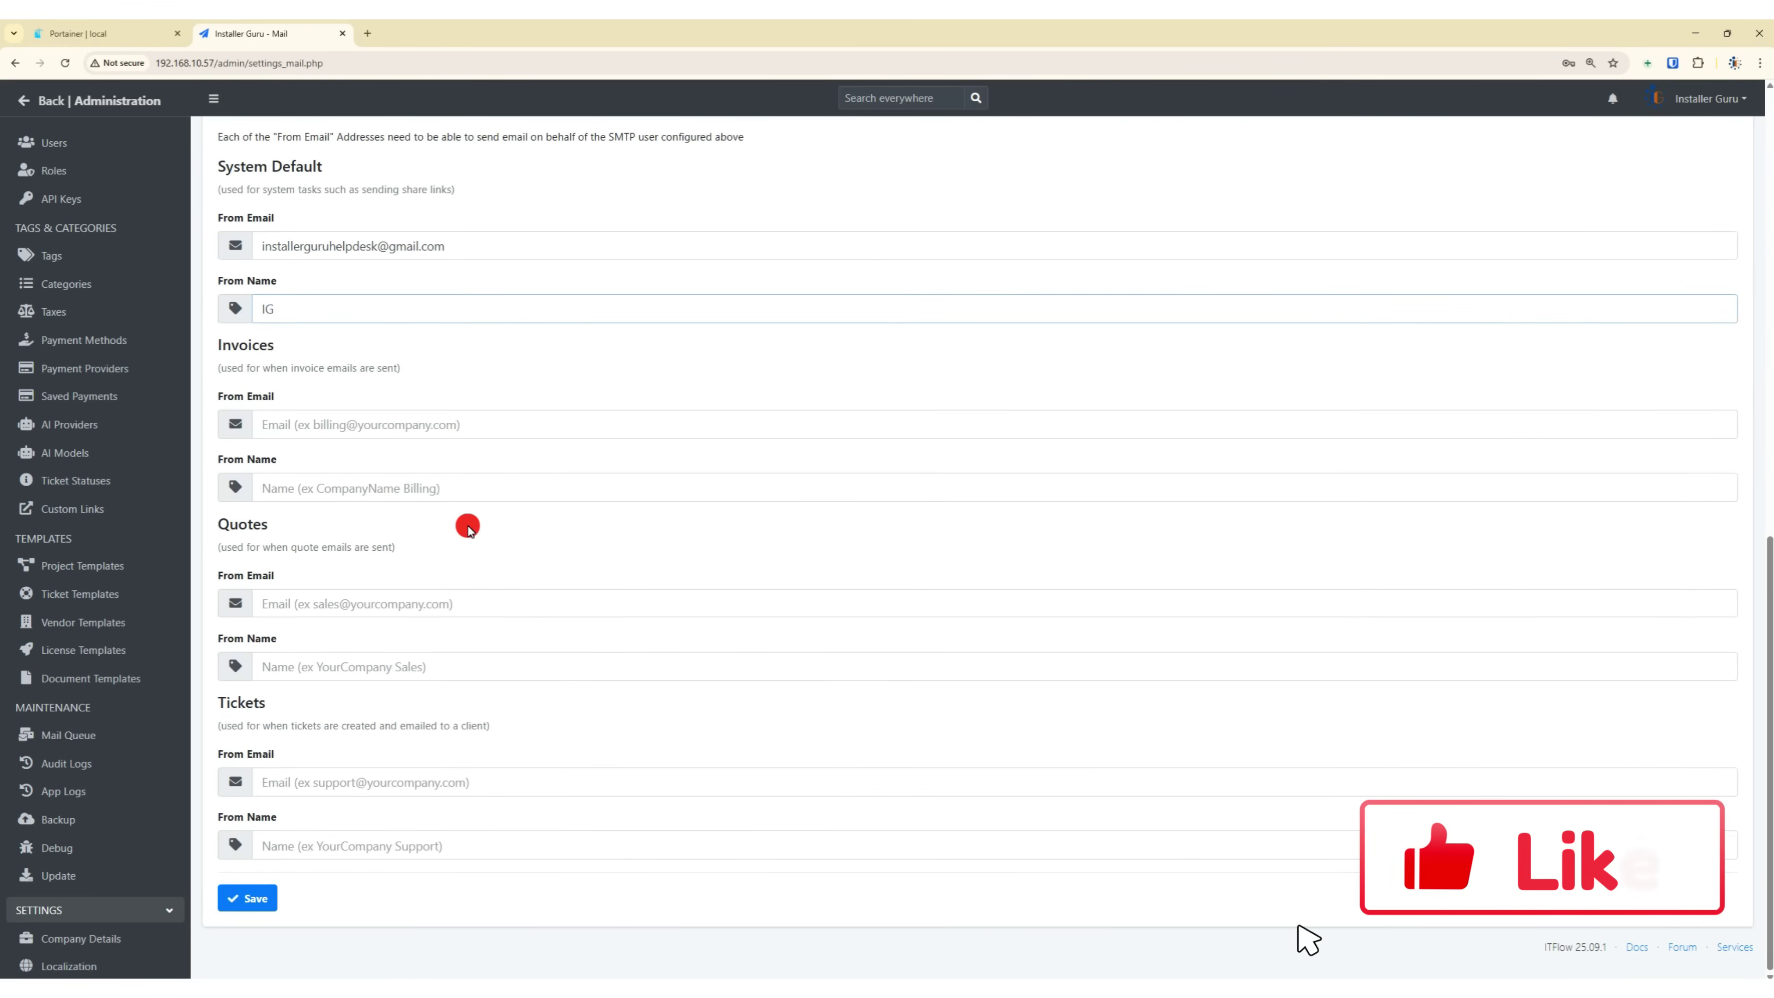
left_click(385, 426)
left_click(416, 442)
left_click(396, 483)
type("IG")
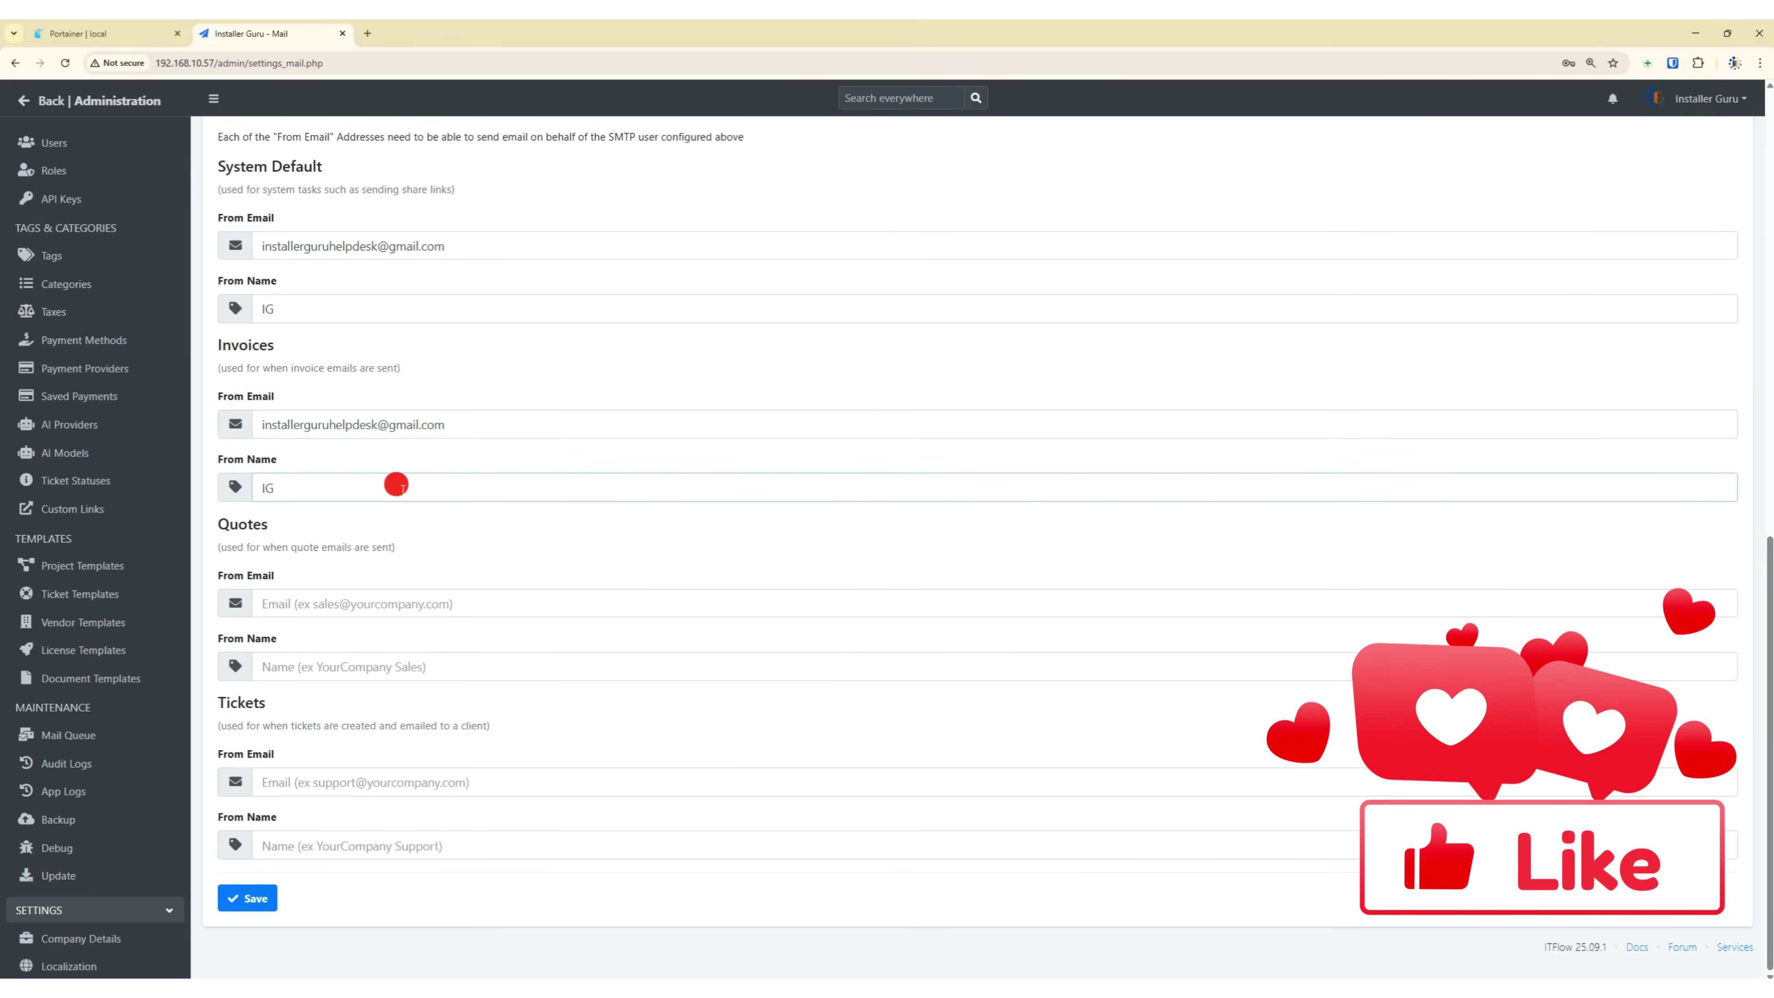
Set the quotes and tickets sender emails with name IG and save the Mail From settings
left_click(396, 603)
key("Tab")
type("IG")
left_click(464, 784)
left_click(420, 837)
type("IG")
left_click(258, 899)
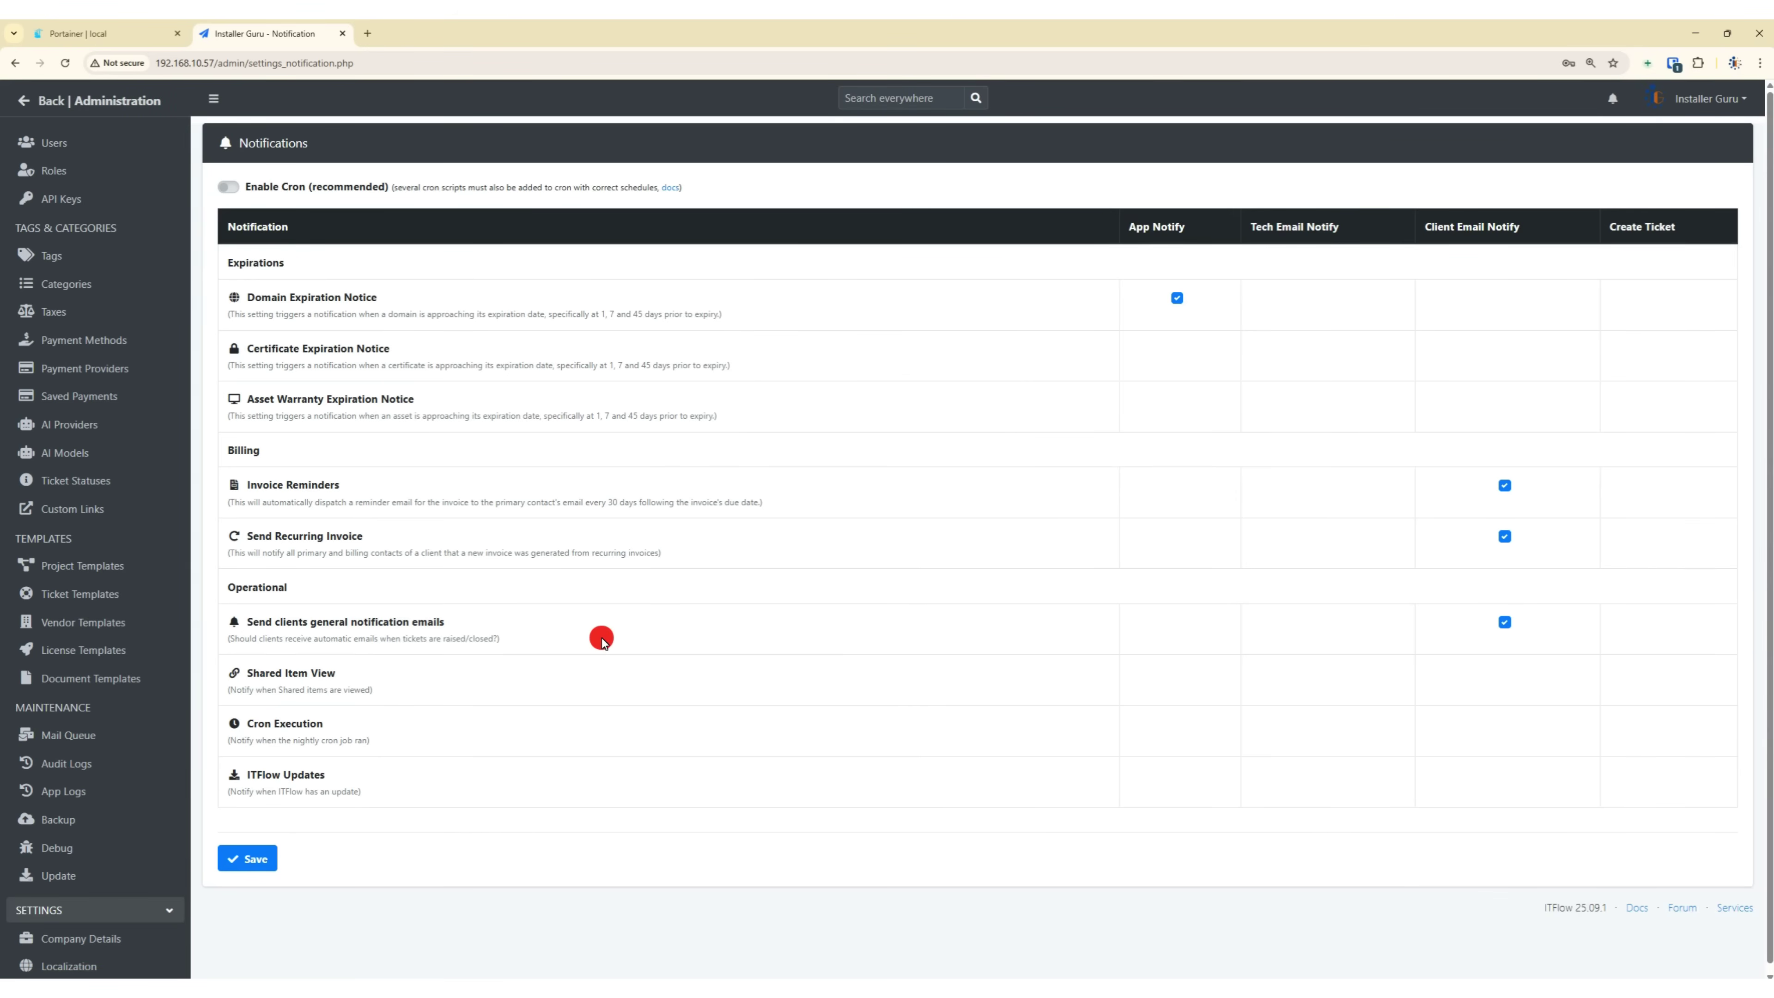
Highlight the cron scripts note and open ITFlow's cron documentation while editing the crontab
left_click_drag(425, 188, 627, 198)
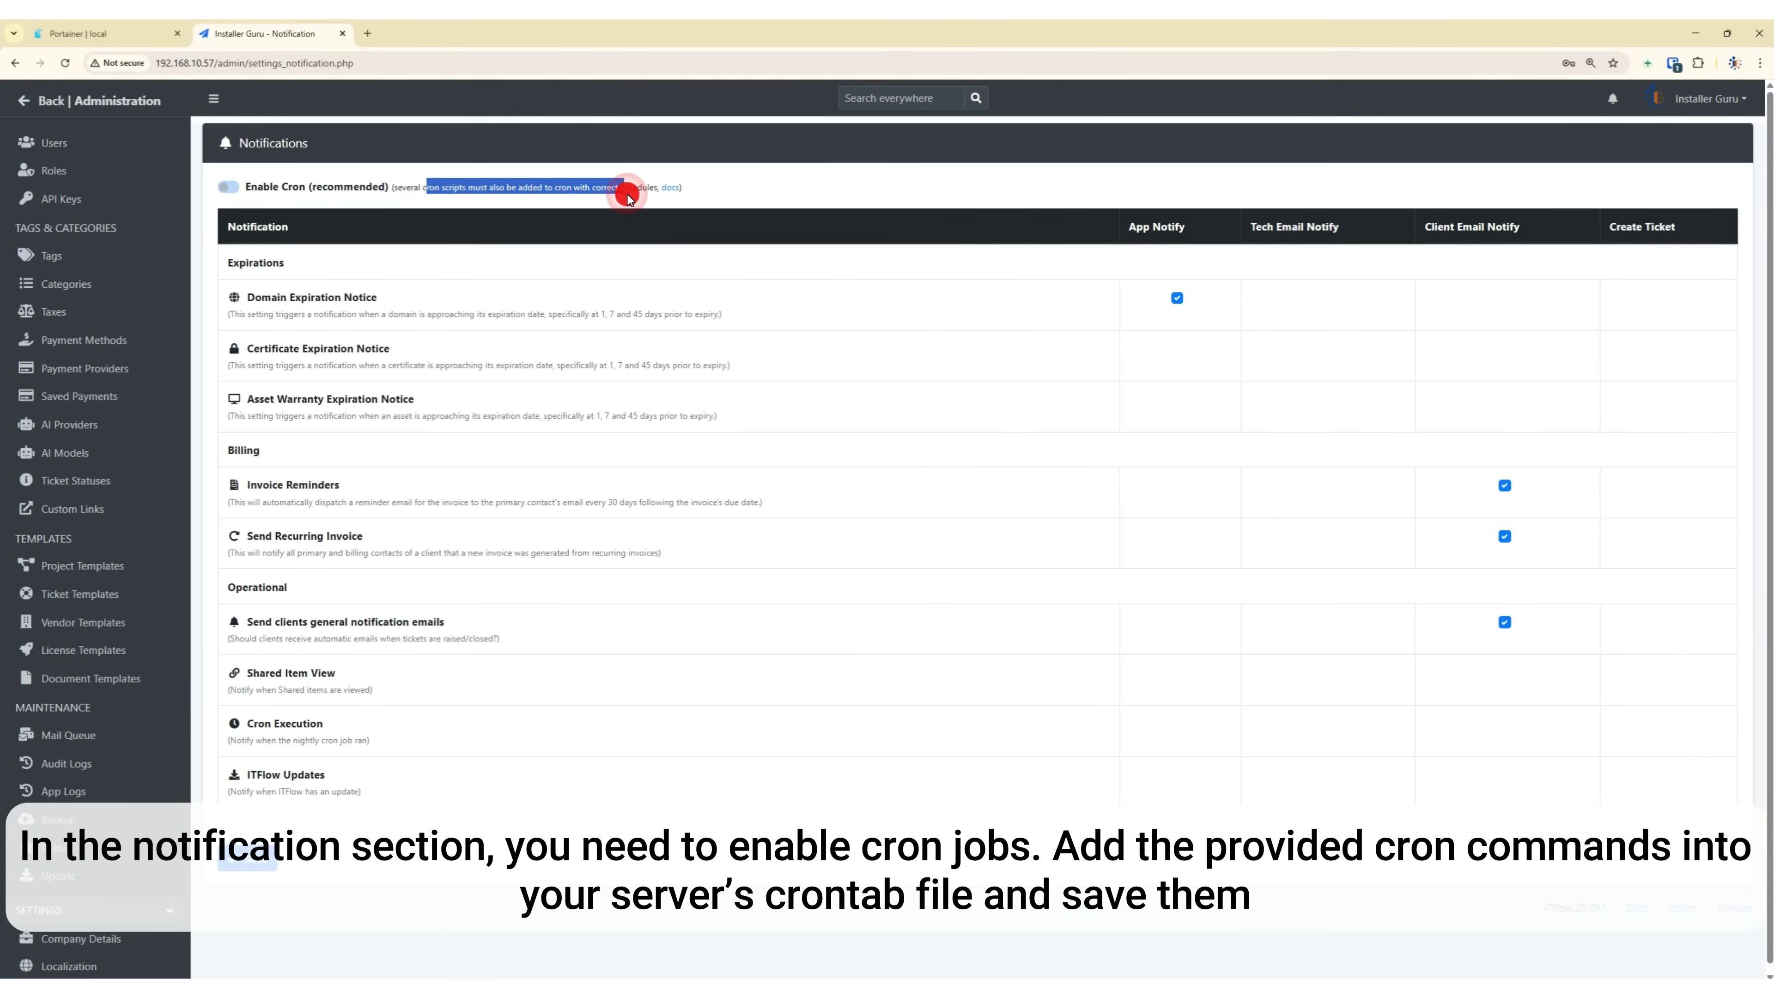
left_click(669, 187)
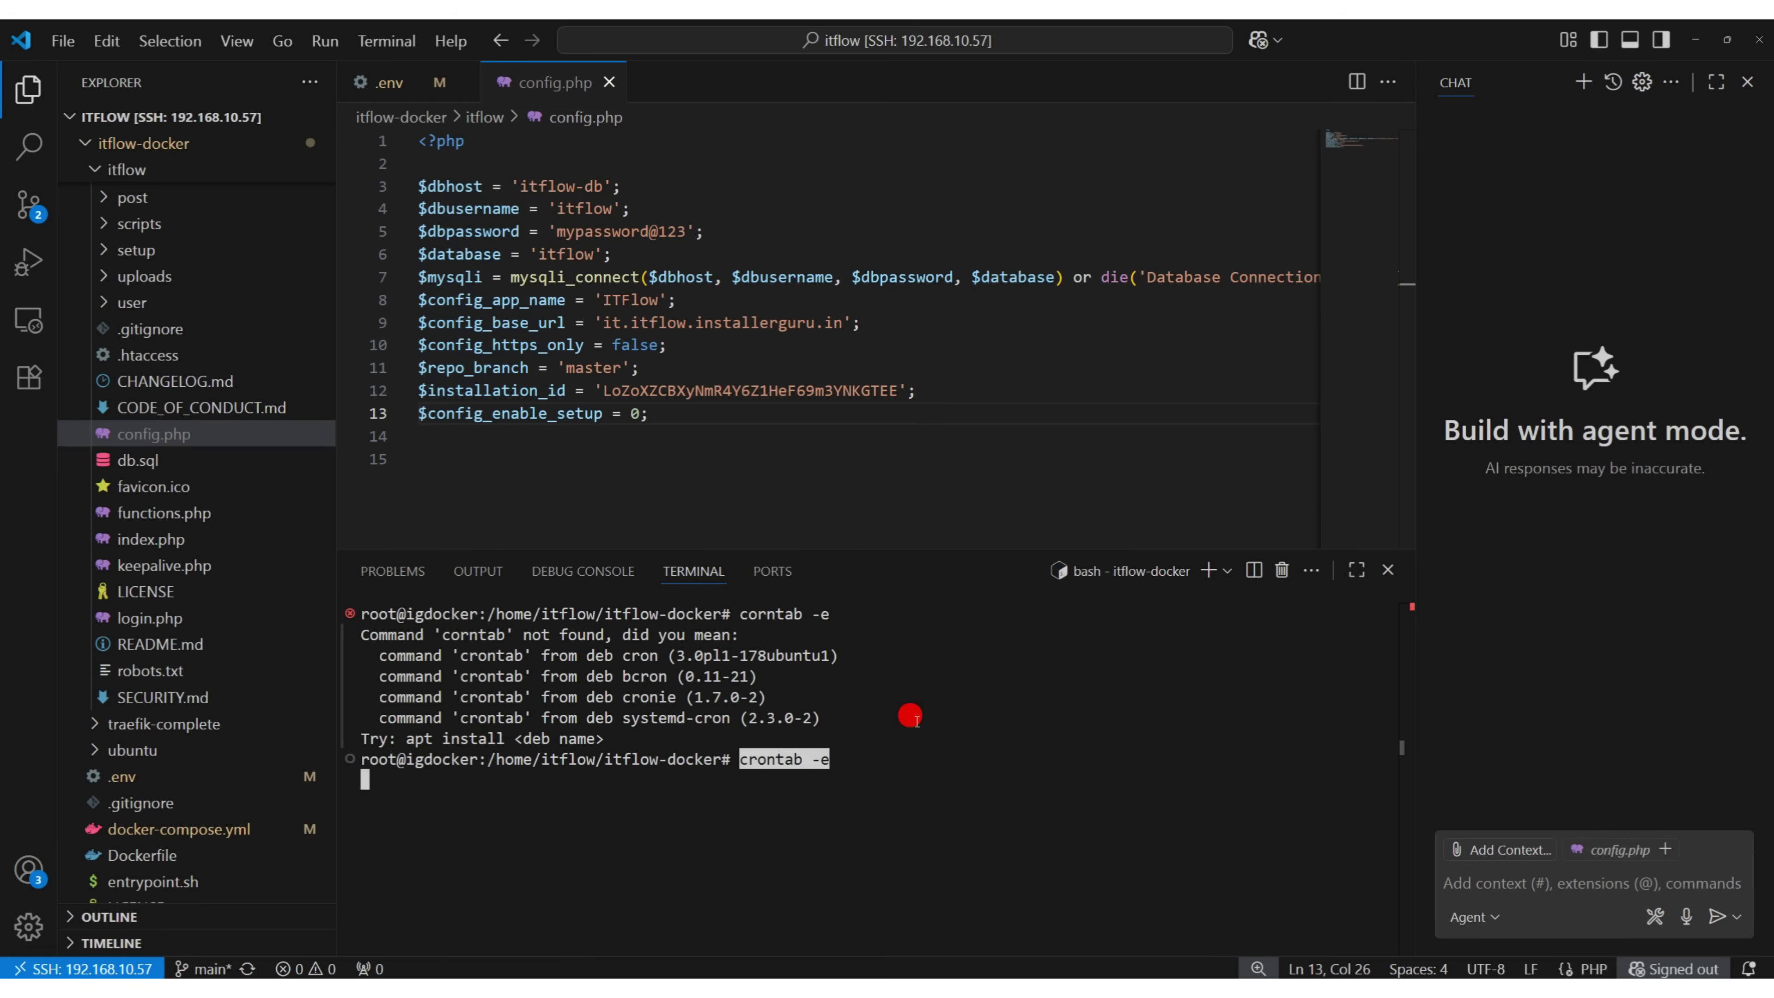
key("Return")
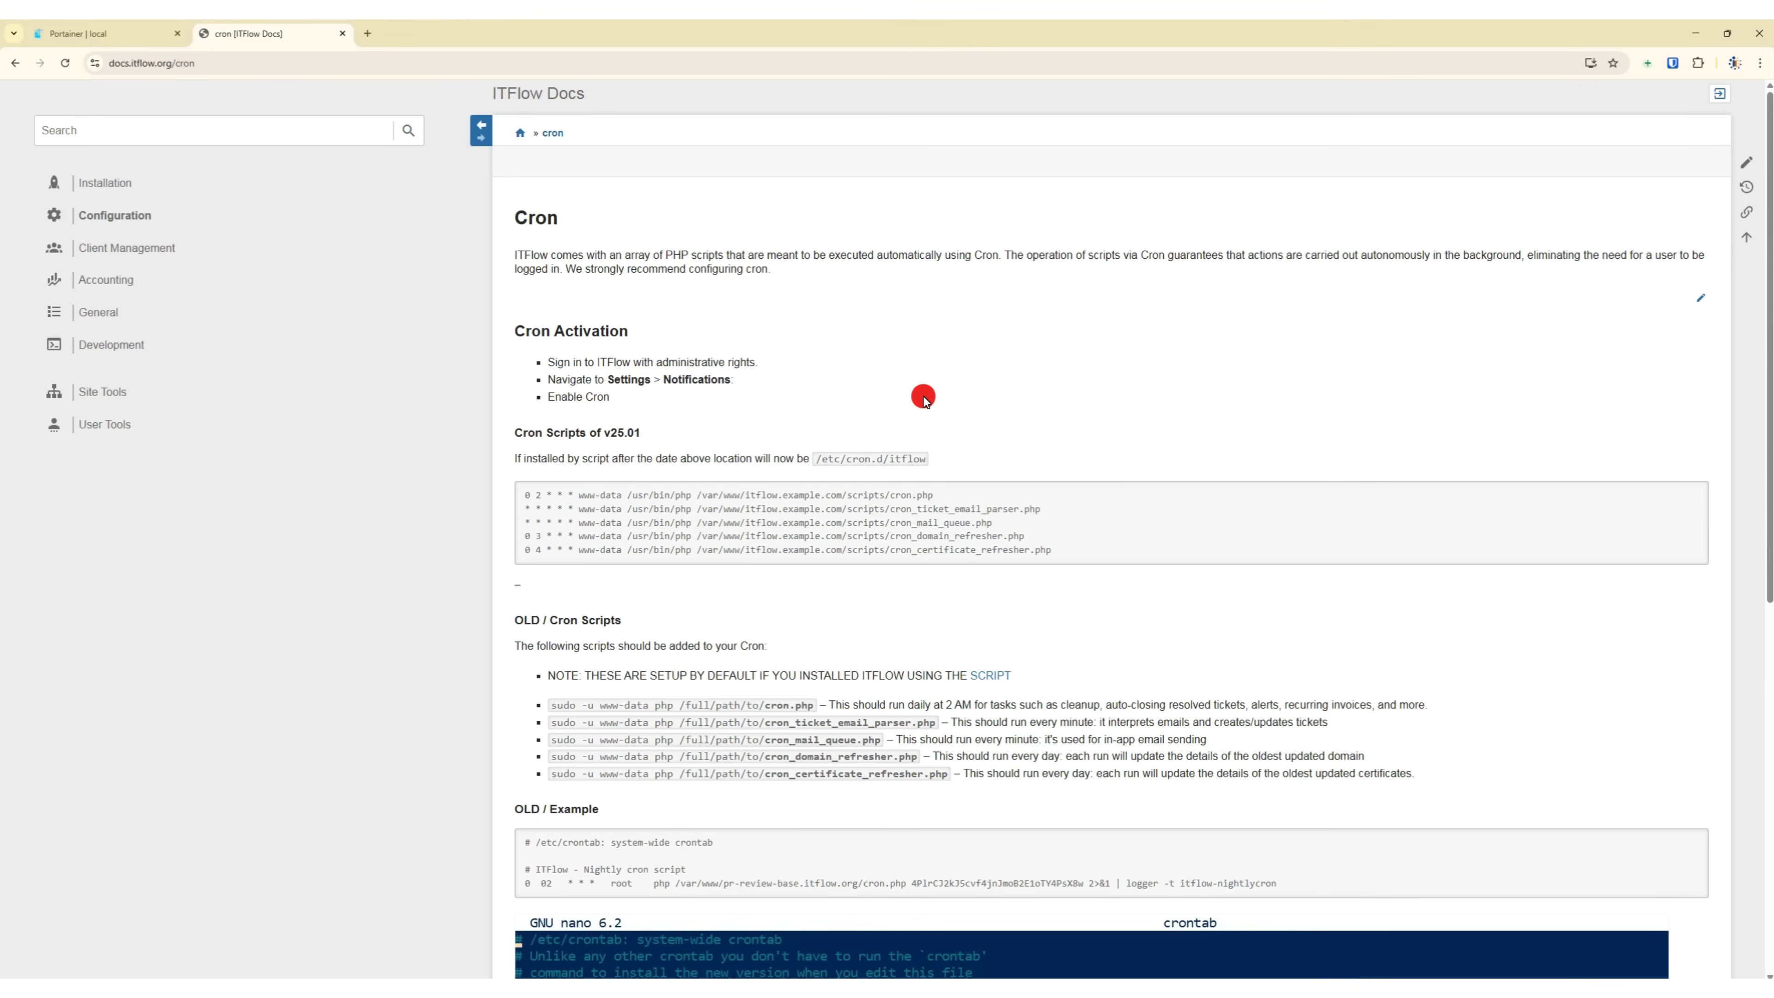
scroll(923, 397, "down", 2)
scroll(925, 393, "down", 9)
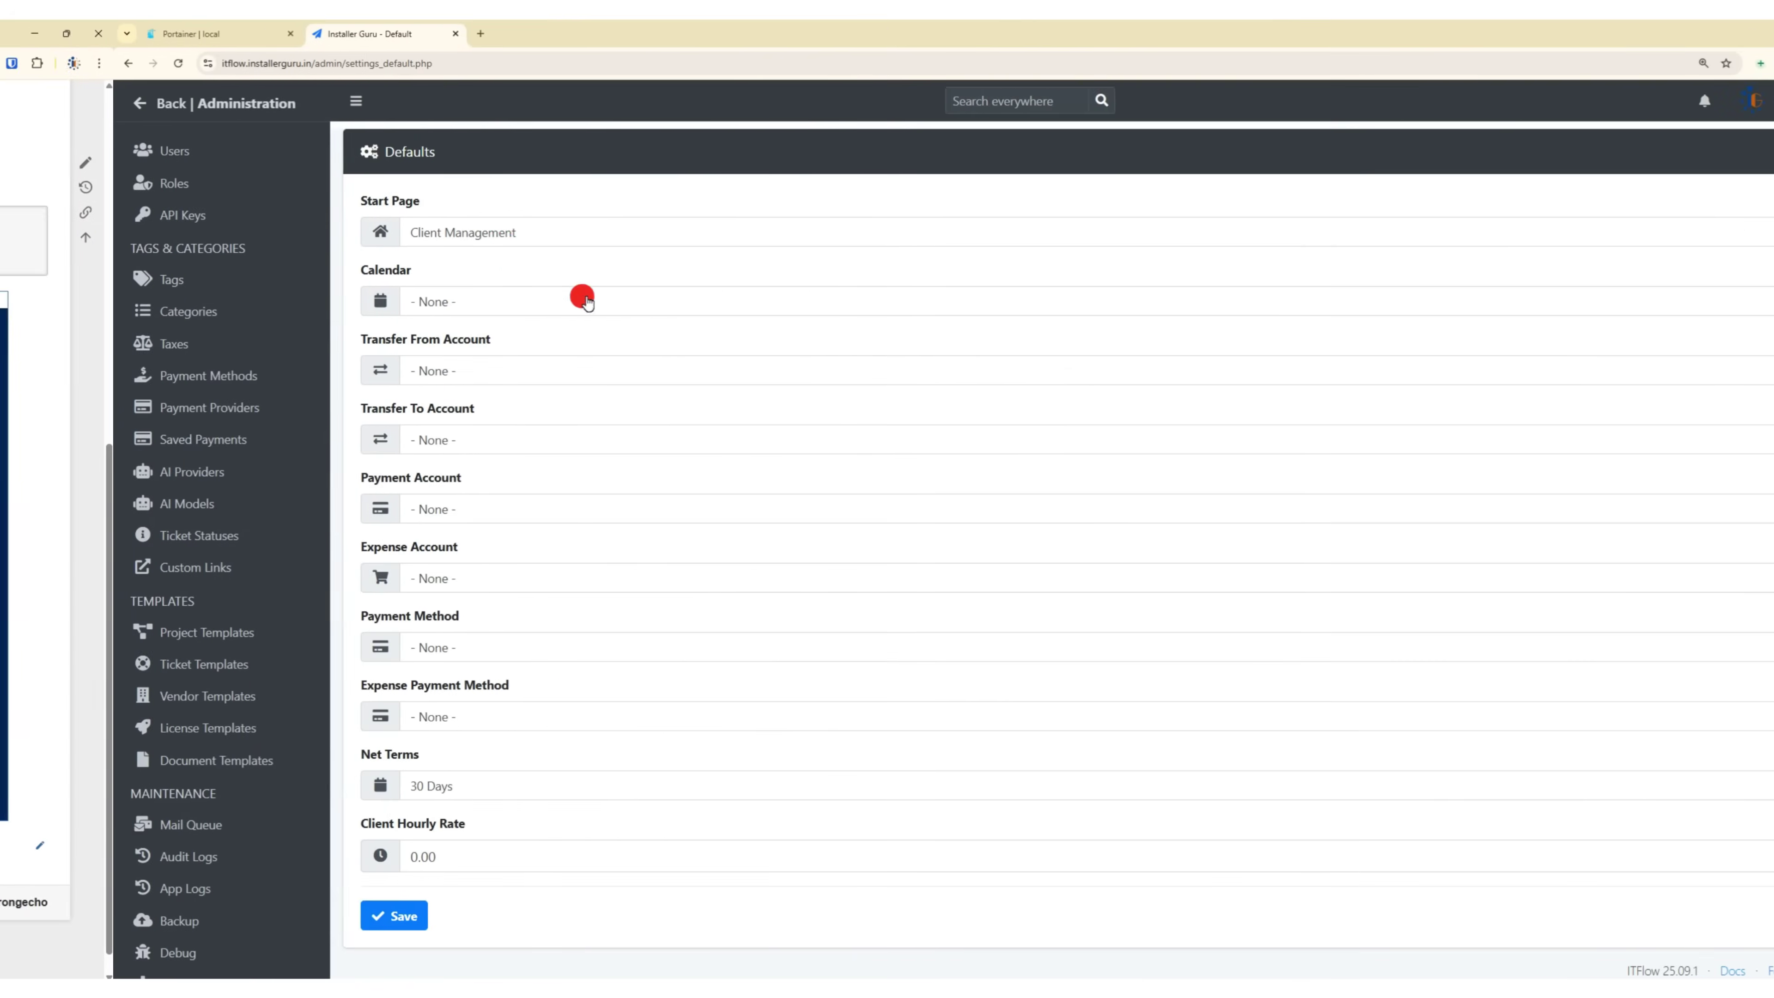
Set start page to Dashboard, calendar to Default, and both transfer accounts to Cash
left_click(489, 232)
left_click(490, 301)
left_click(537, 301)
left_click(392, 403)
left_click(391, 370)
left_click(392, 472)
left_click(419, 439)
left_click(388, 541)
Set payment and expense accounts to Cash, leave expense payment method None, and save defaults
left_click(384, 508)
left_click(380, 606)
left_click(353, 578)
left_click(368, 675)
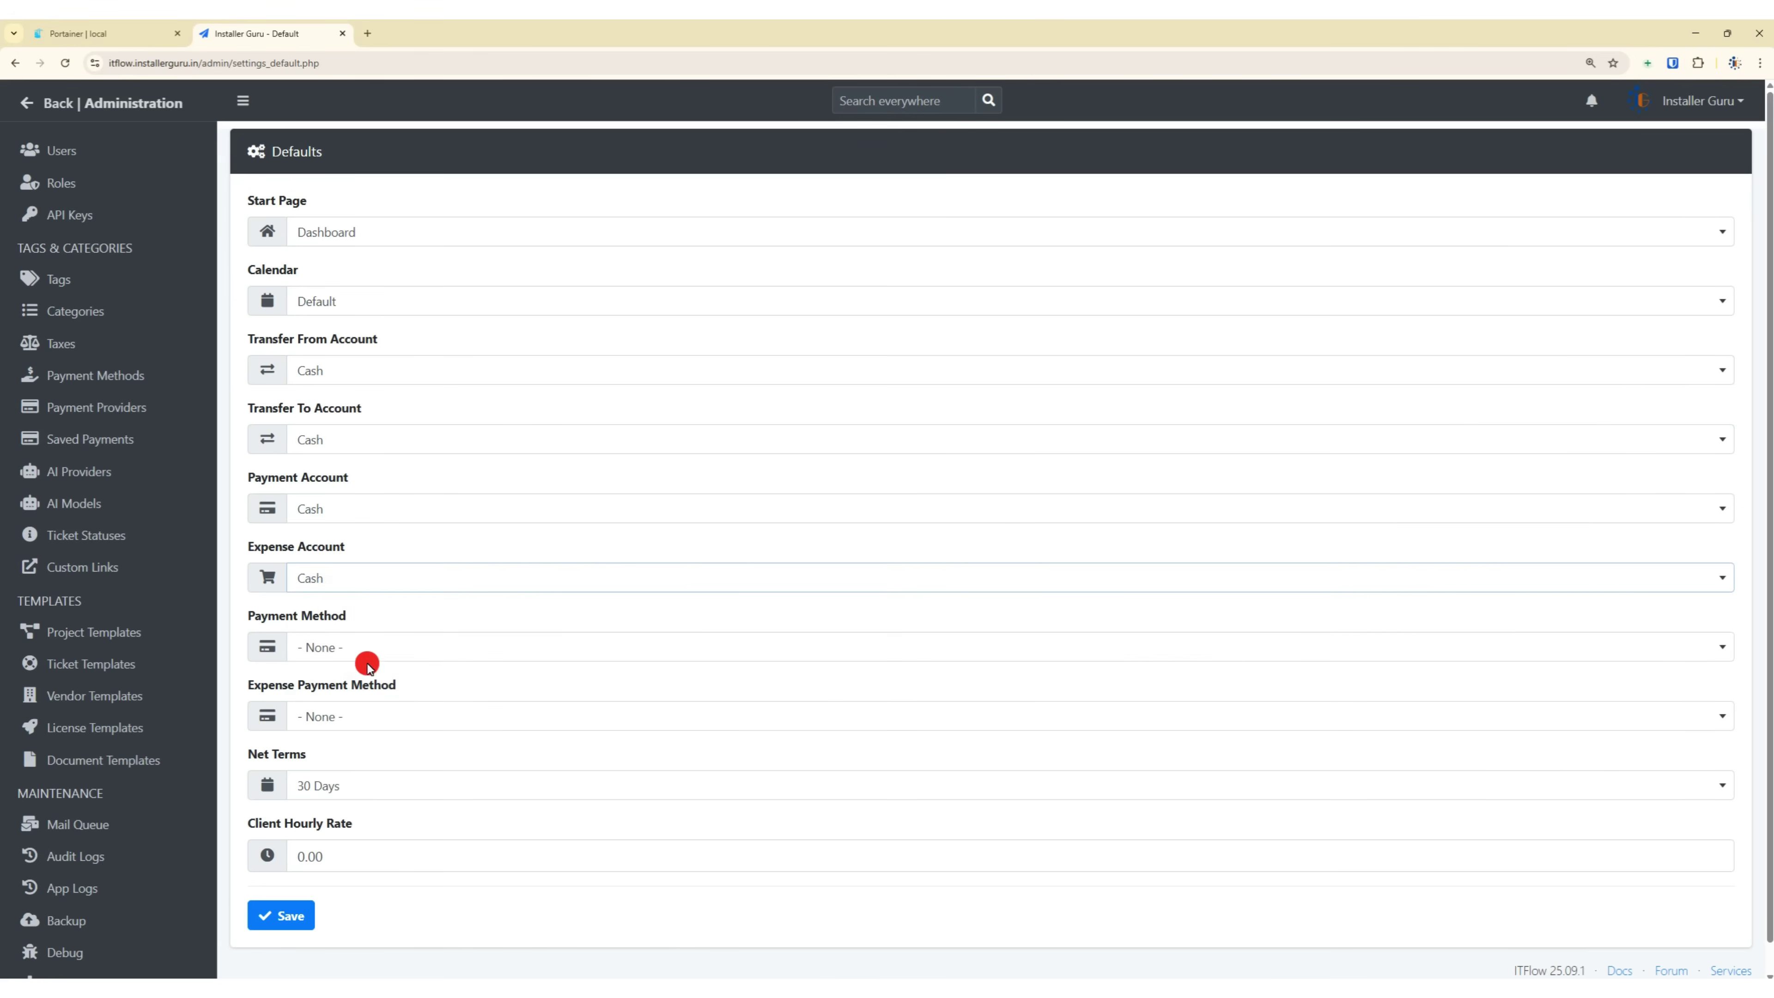
left_click(391, 643)
left_click(380, 714)
left_click(439, 797)
left_click(288, 912)
Save a 5000.00 client hourly rate and go to Invoice settings
double_click(337, 857)
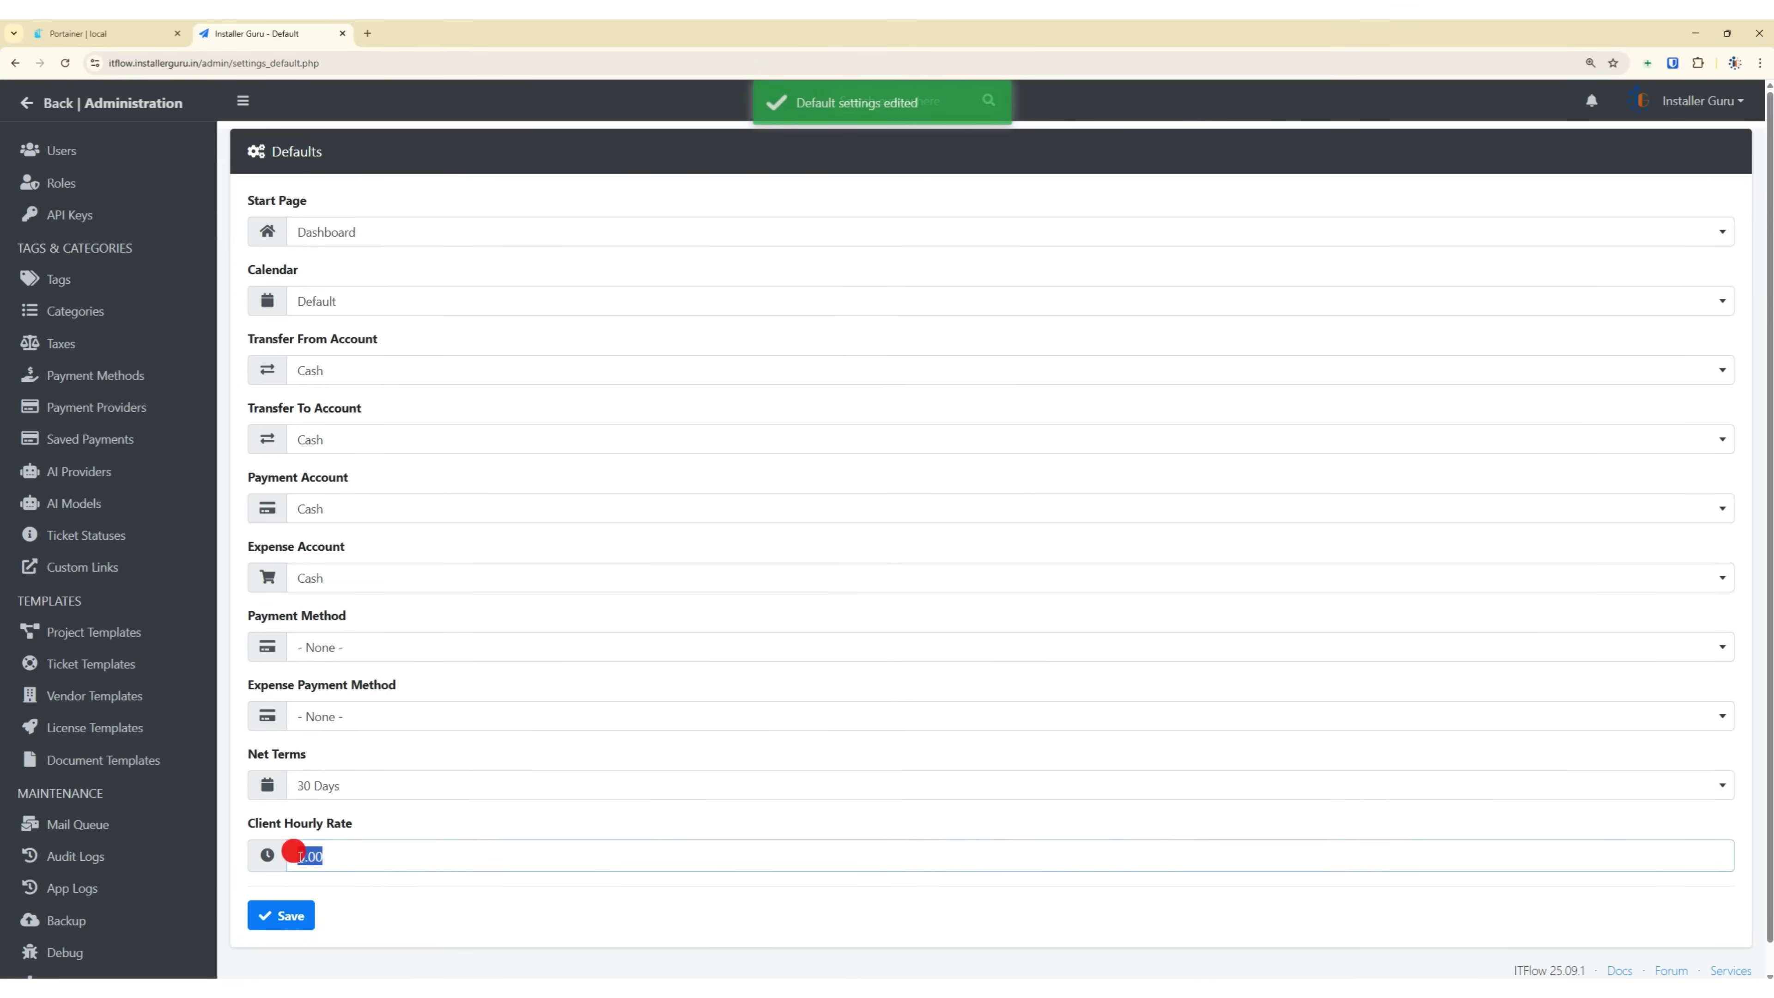
left_click(297, 914)
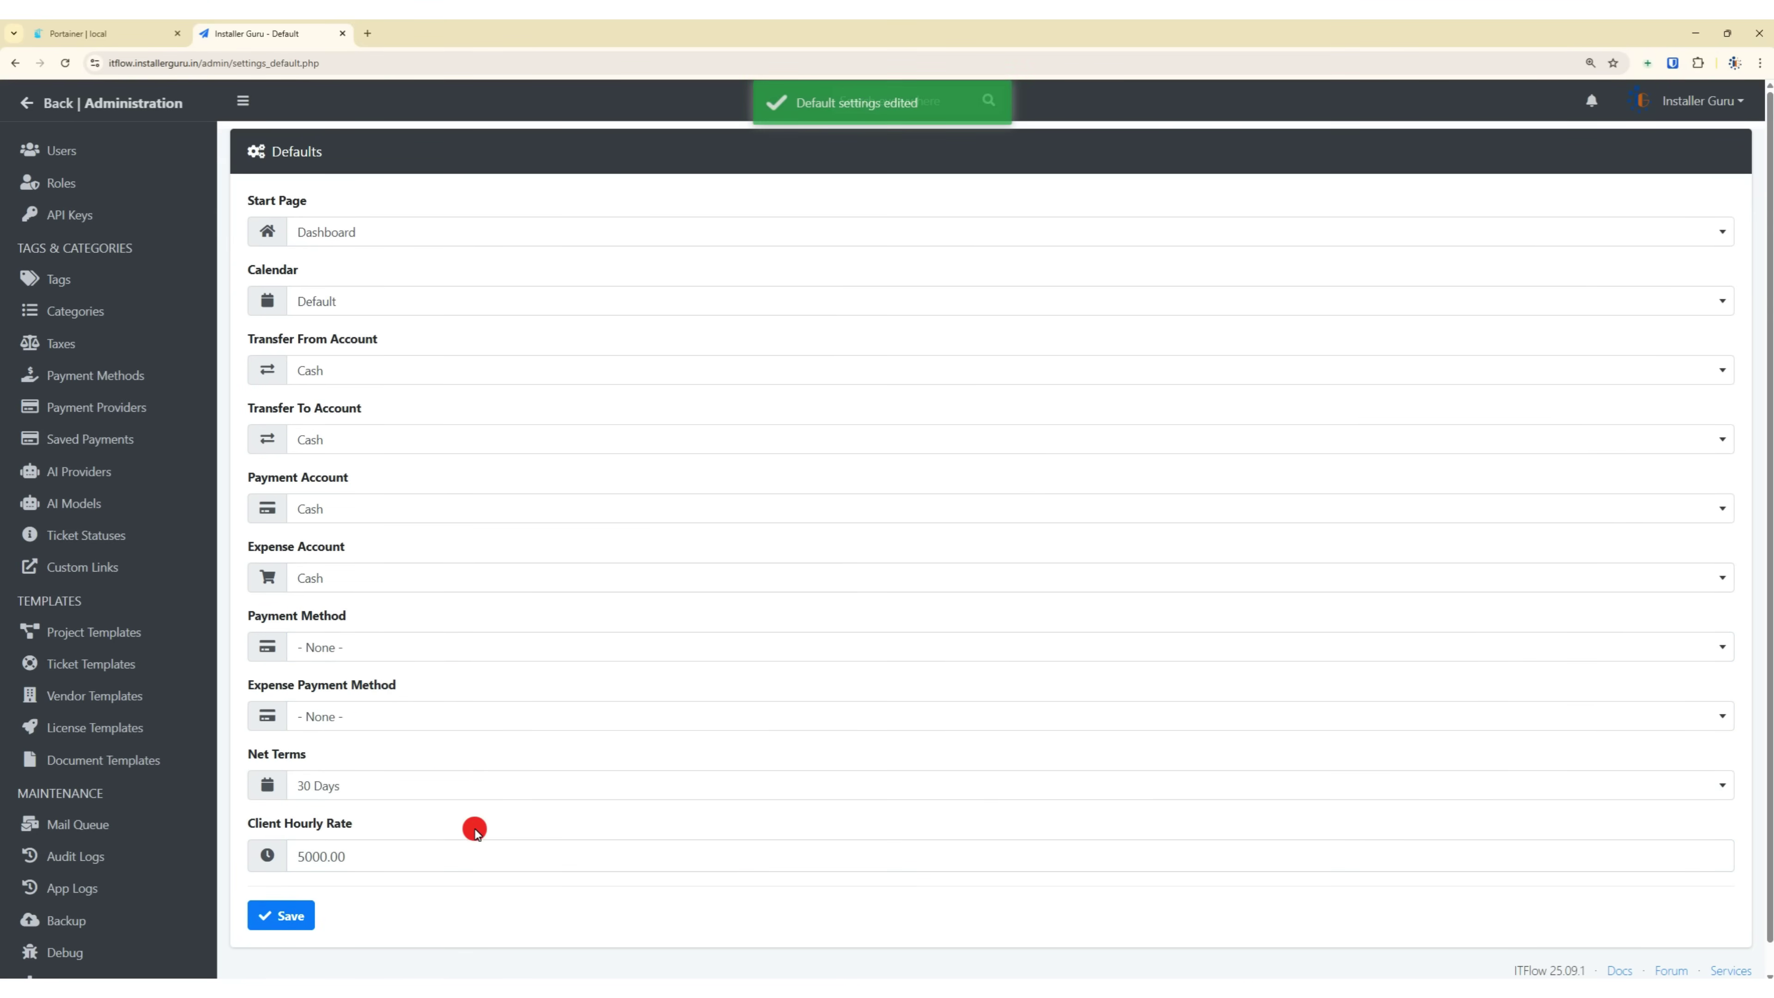
scroll(140, 699, "down", 5)
left_click(175, 801)
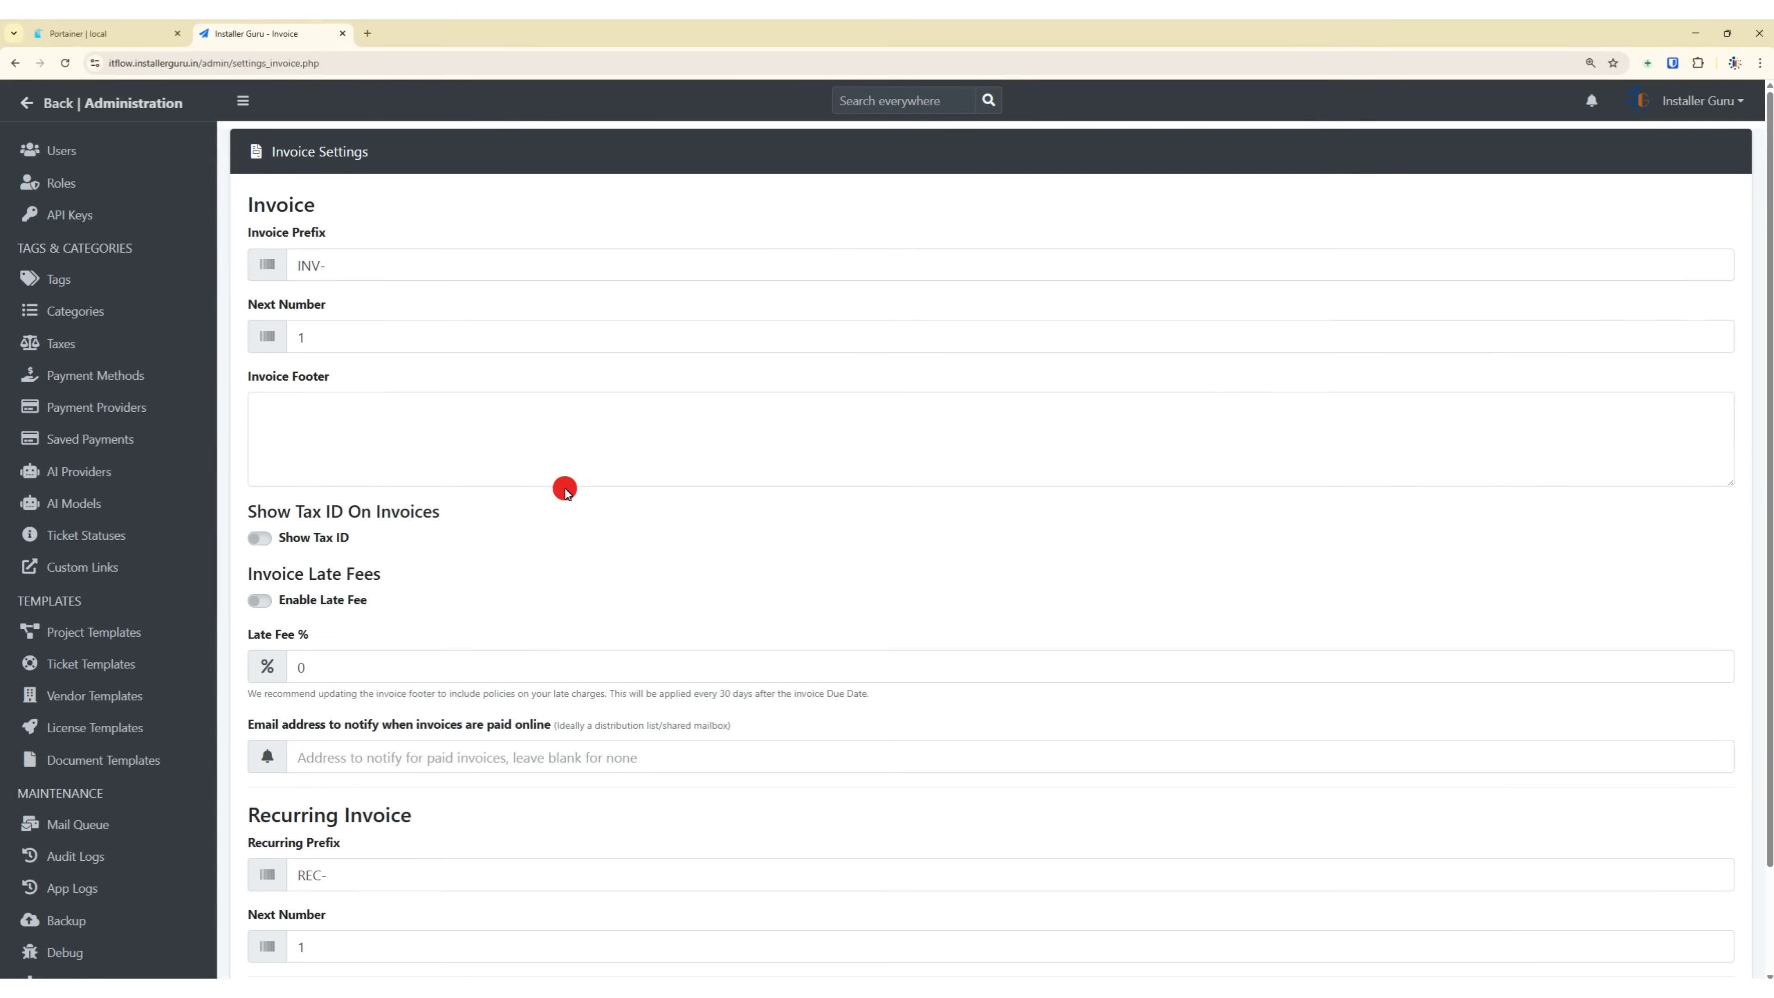
Review Invoice settings, then open Quote settings and begin a quote footer with 'Thi'
scroll(390, 534, "down", 3)
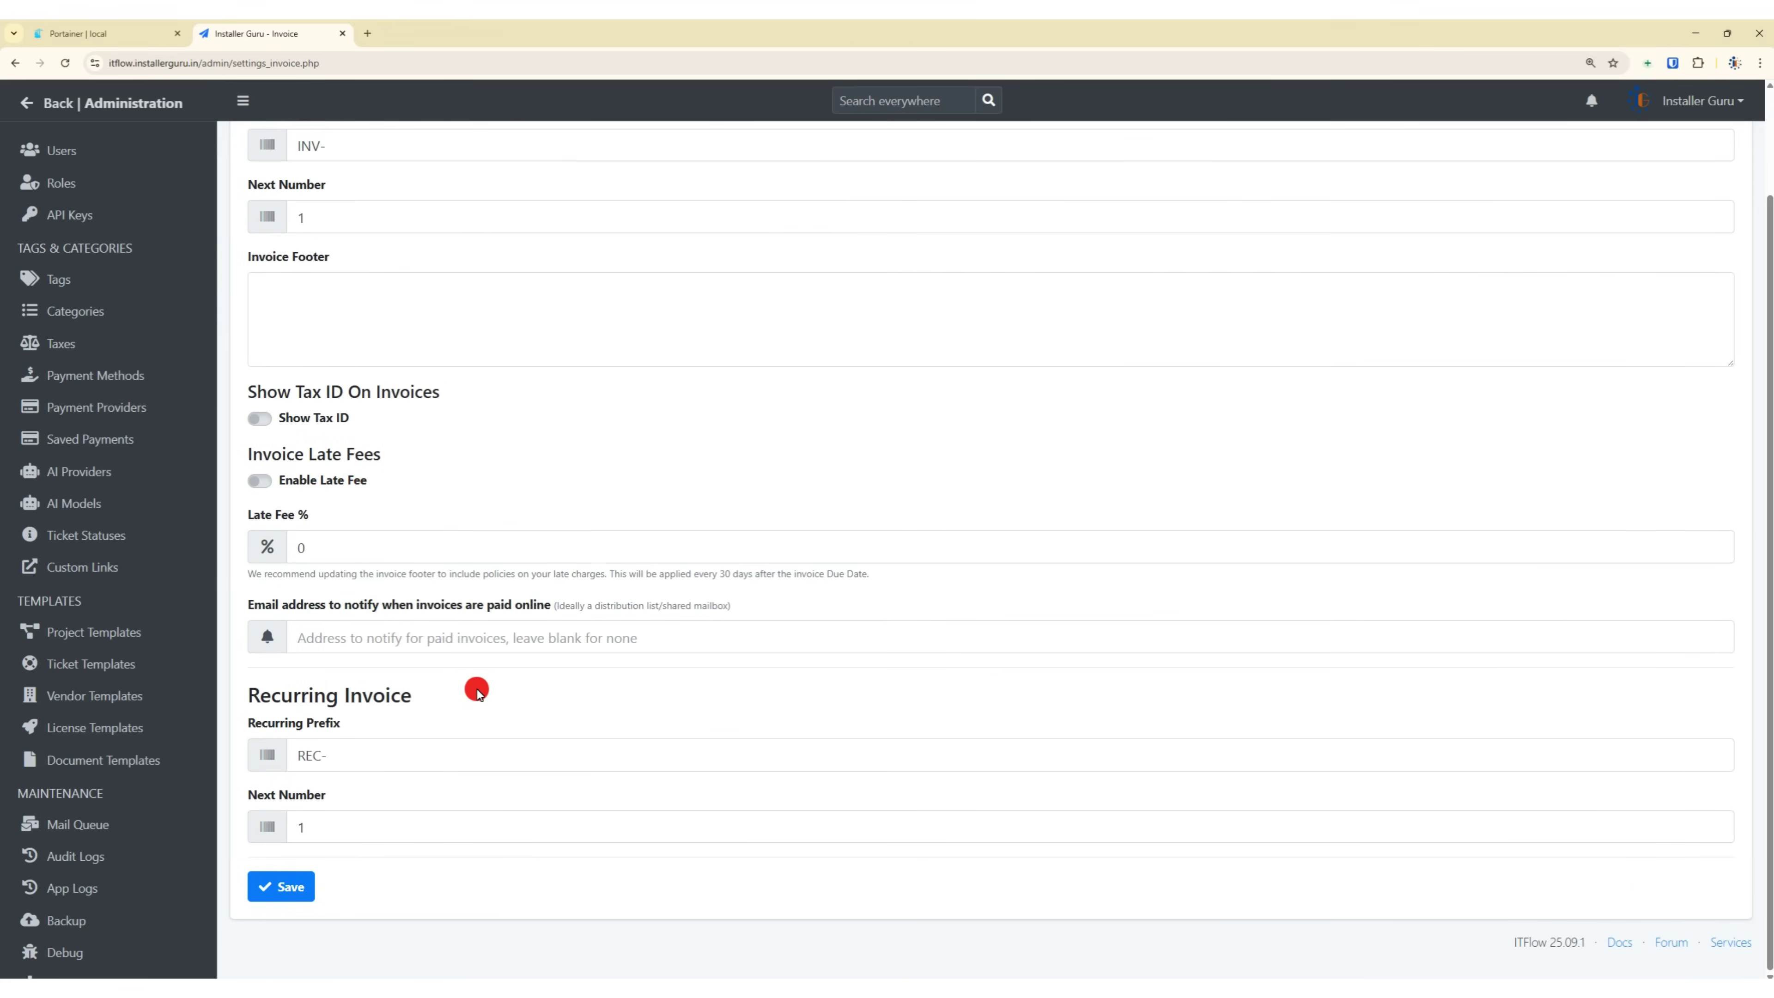
scroll(381, 823, "up", 2)
scroll(123, 866, "down", 5)
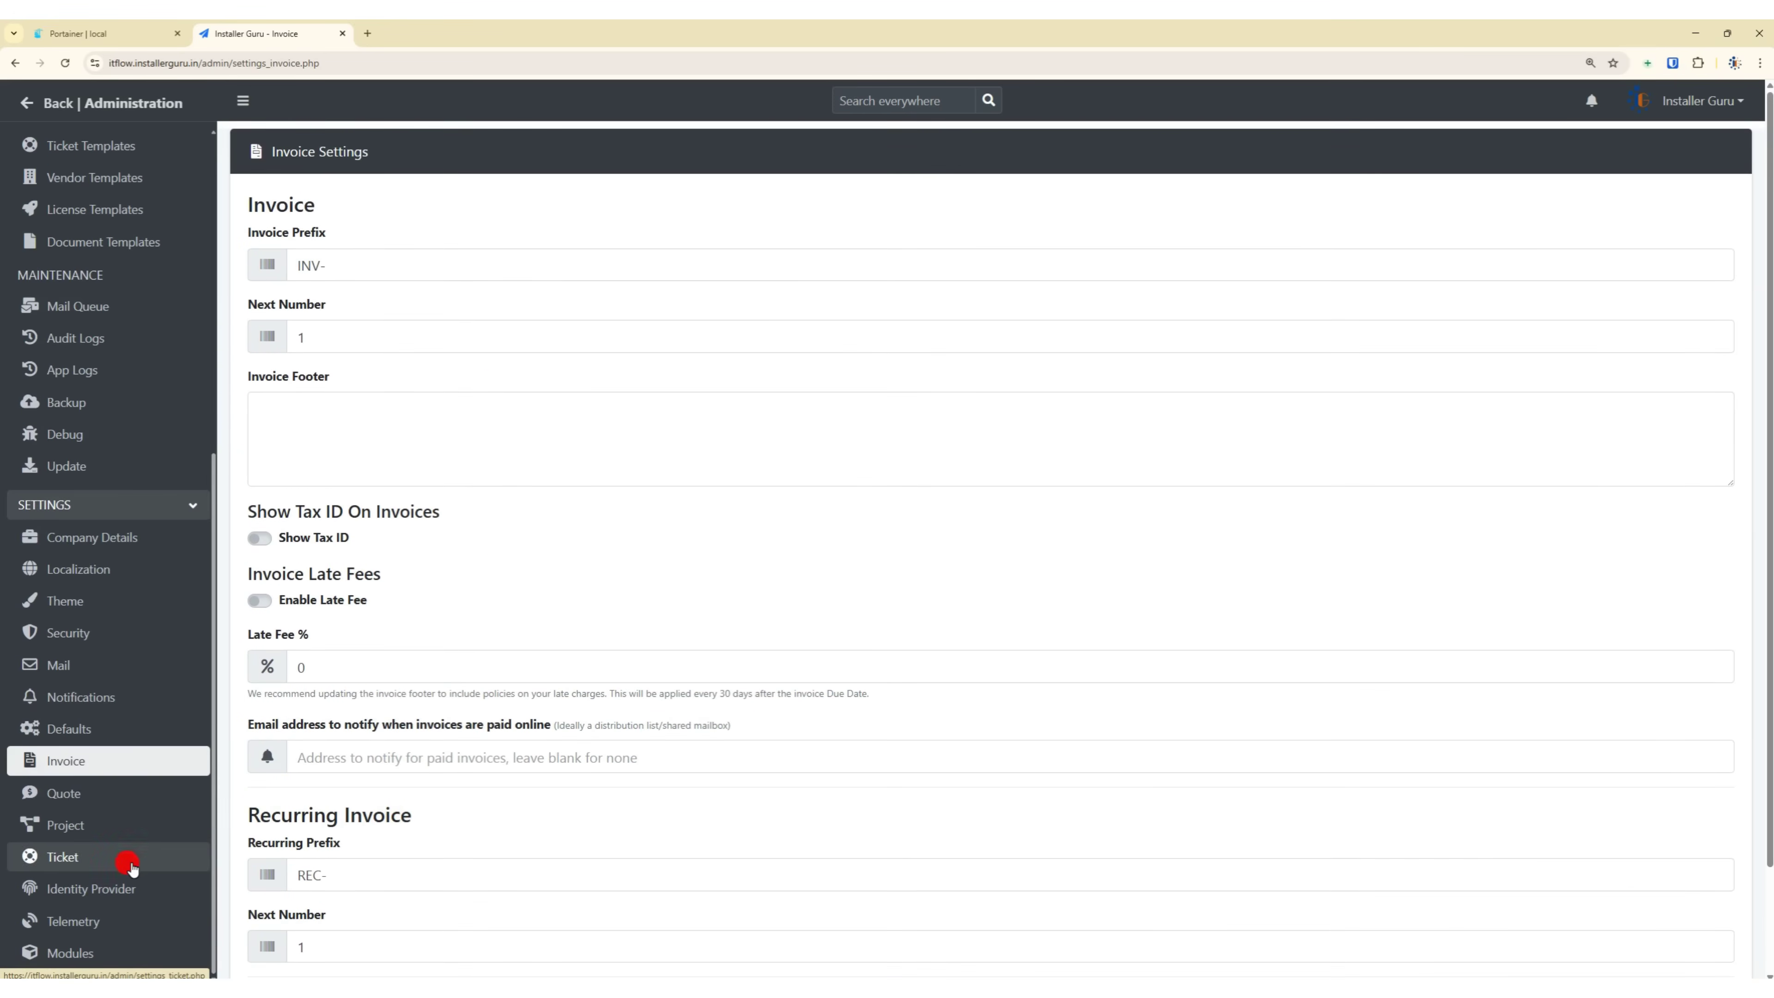
left_click(105, 839)
left_click(502, 384)
type("Thi")
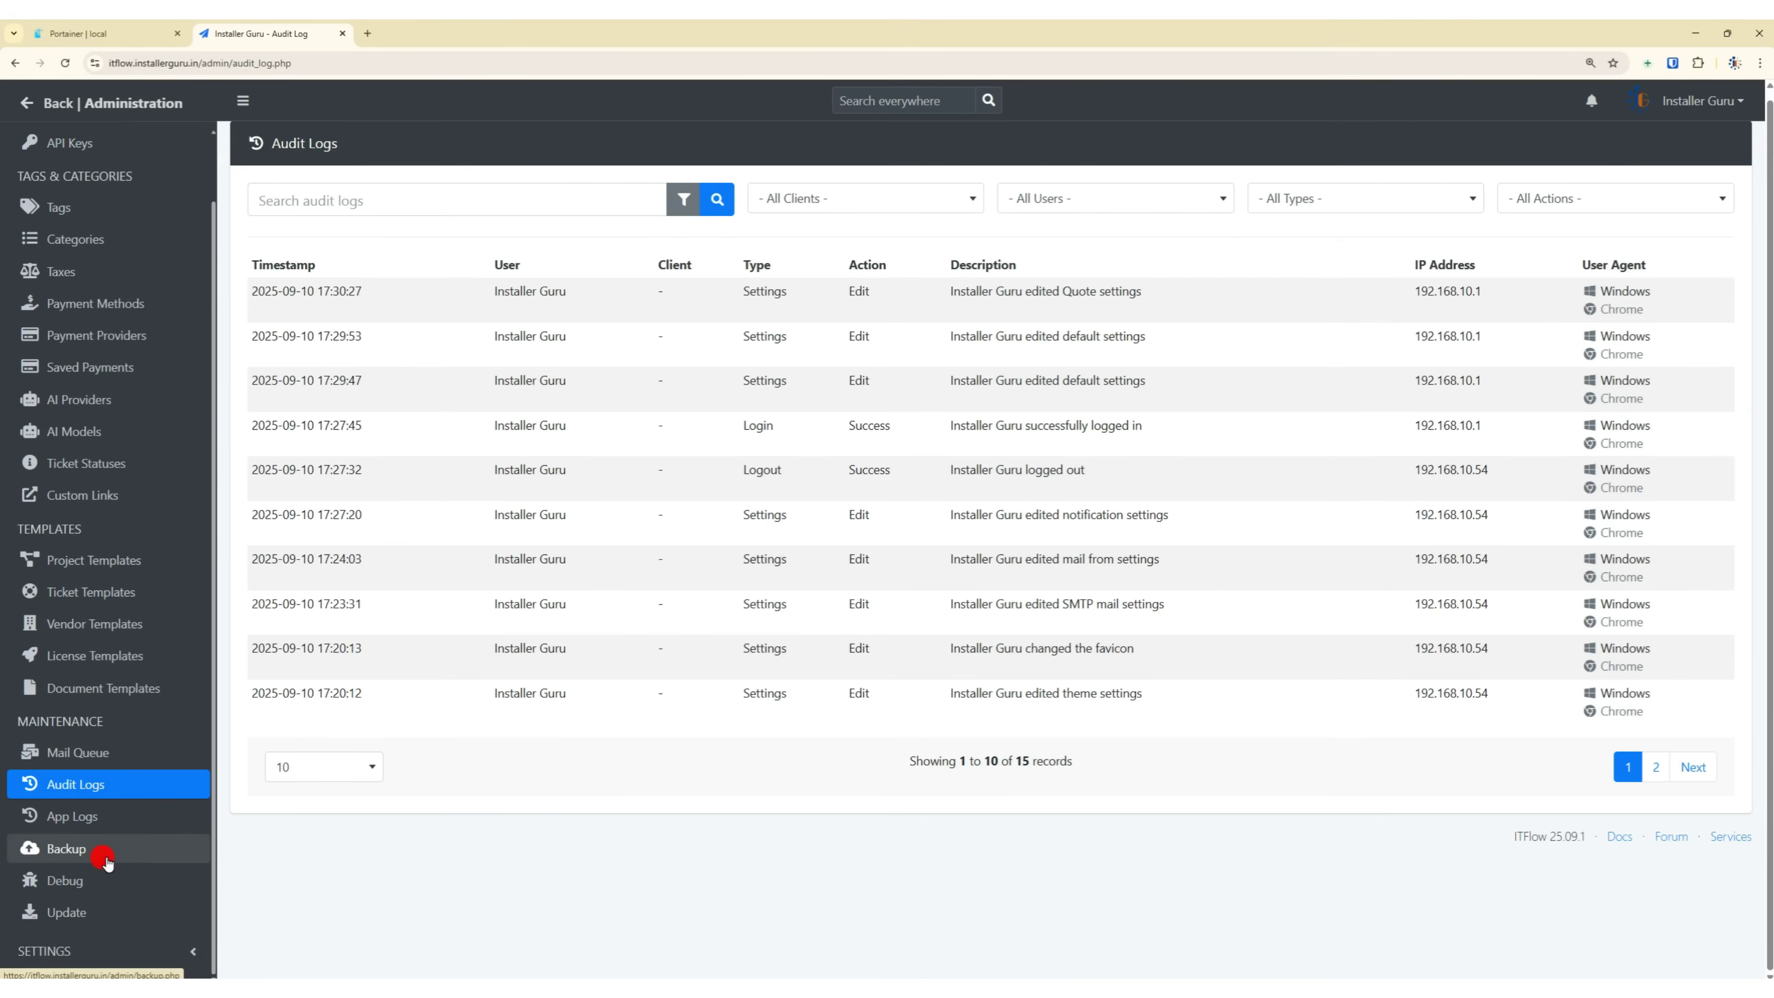
Show the Backup page and dismiss the browser's password suggestion
left_click(108, 867)
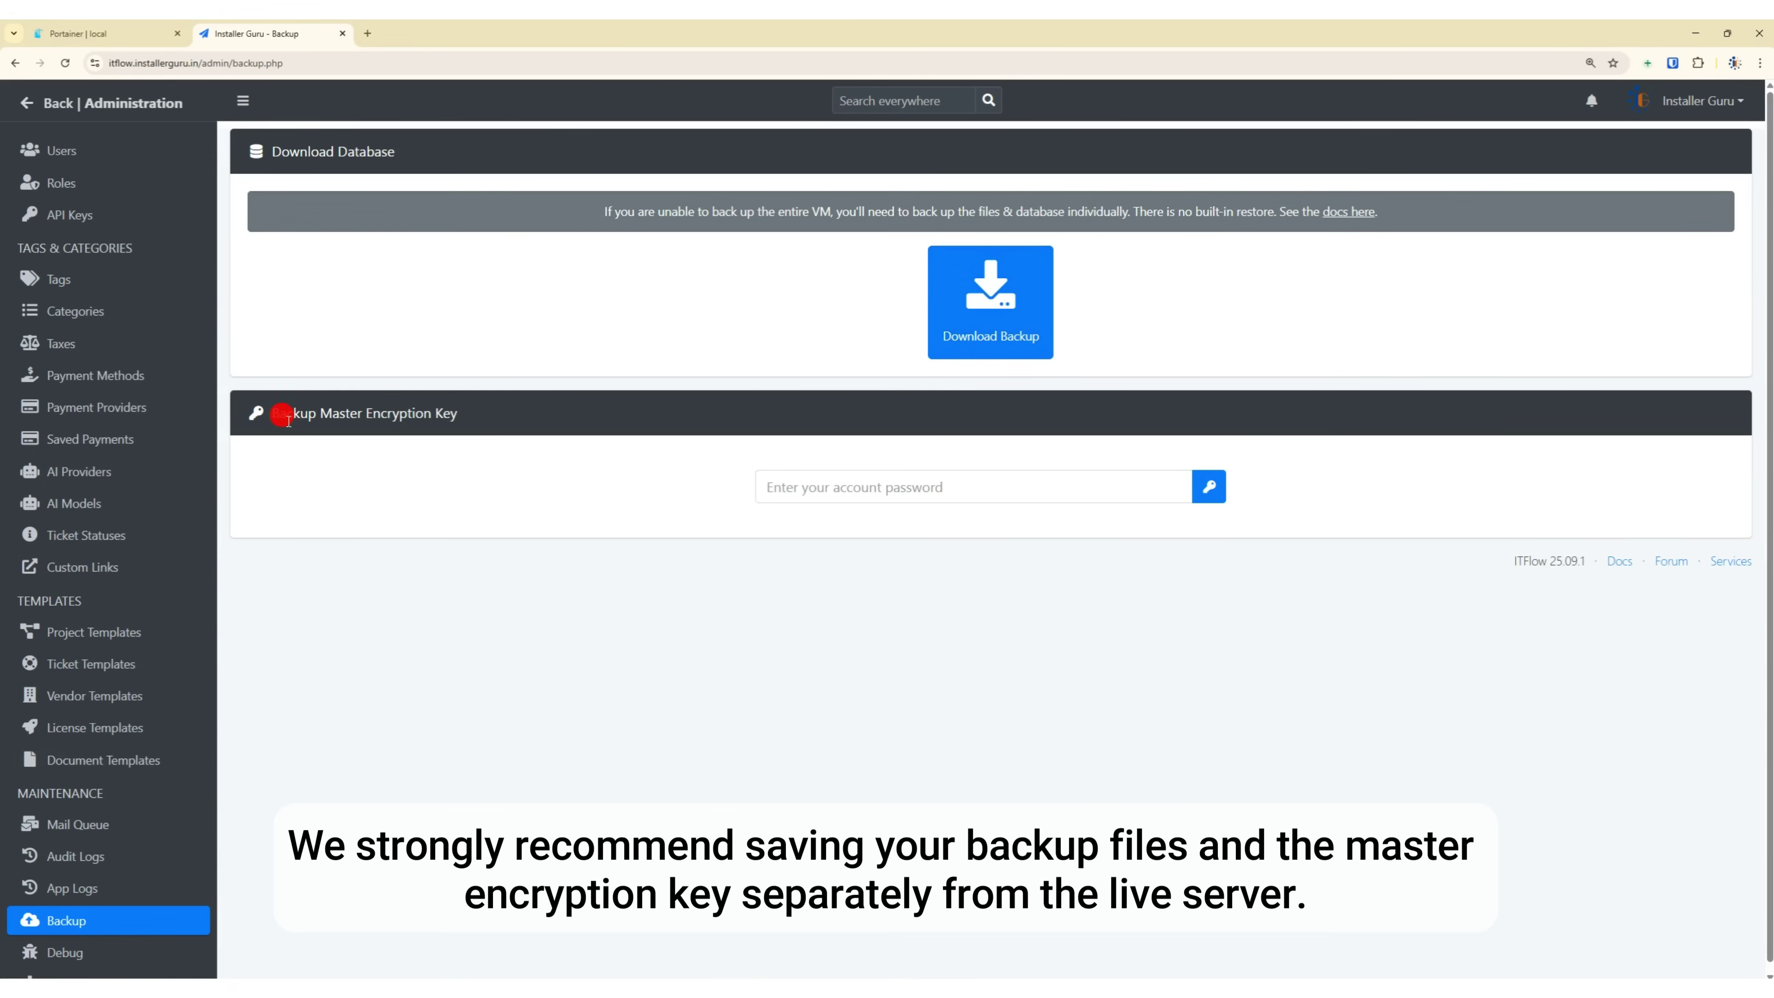
left_click(790, 481)
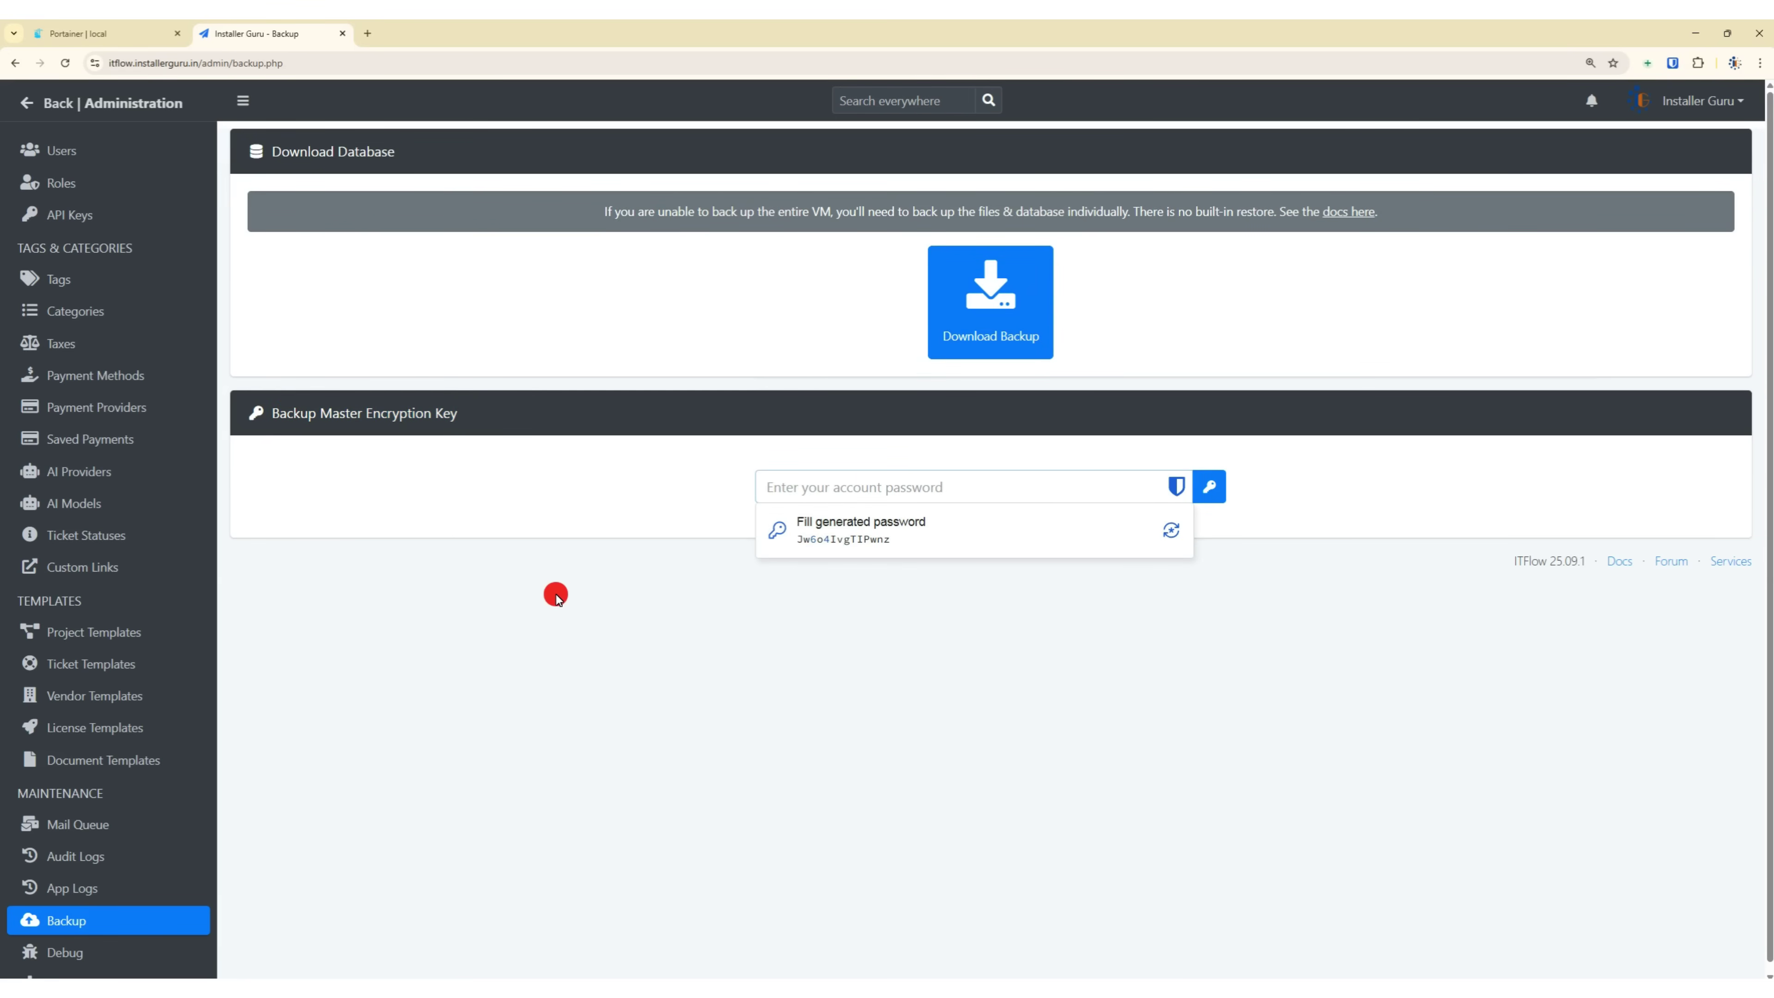
left_click(513, 633)
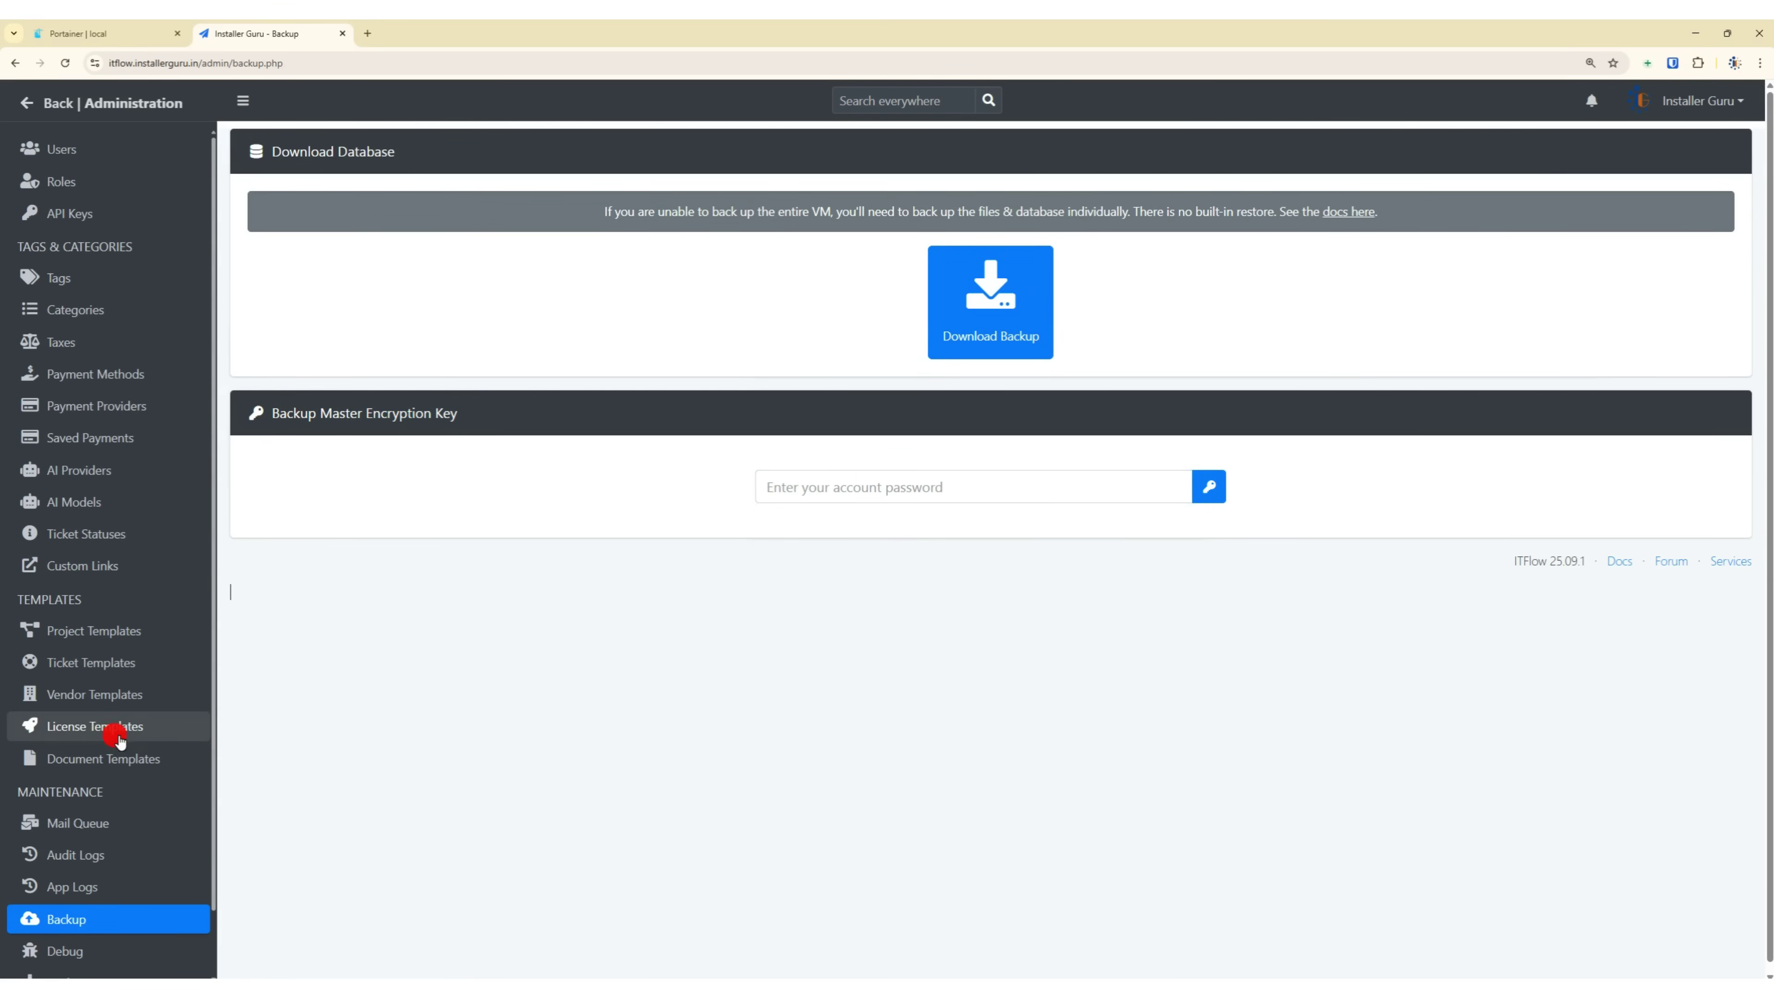
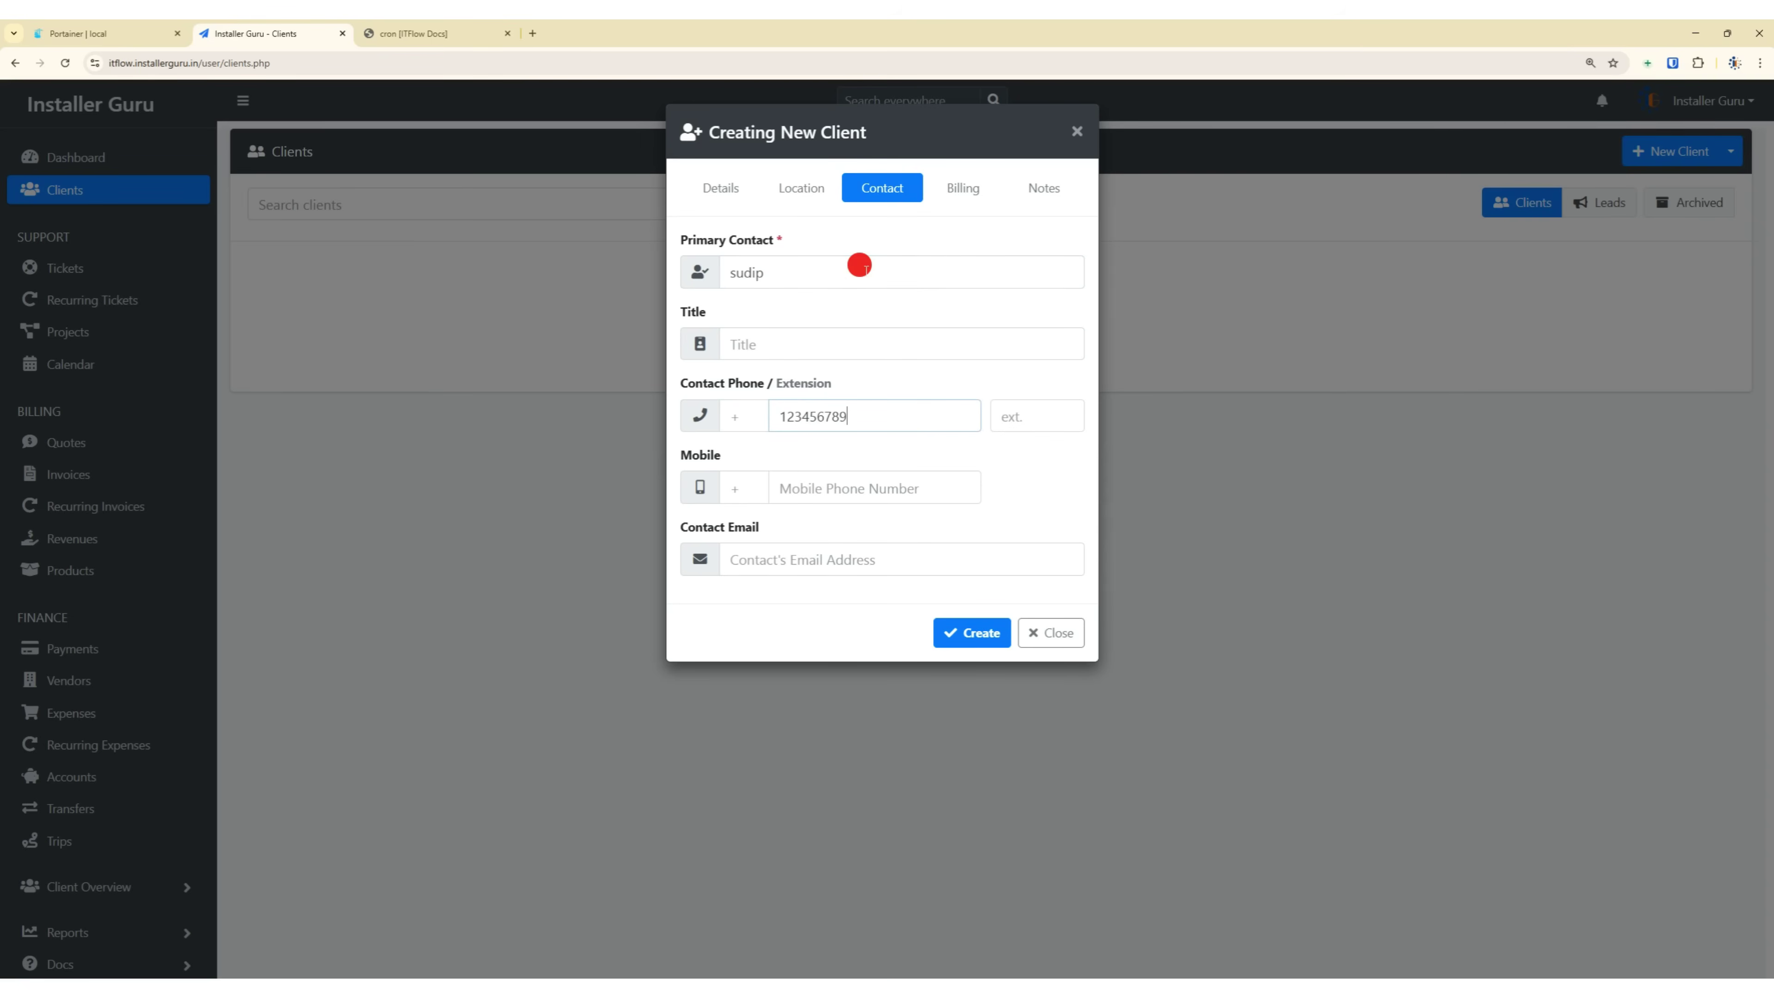
Review the billing and notes details and save the Global Software client
left_click(956, 191)
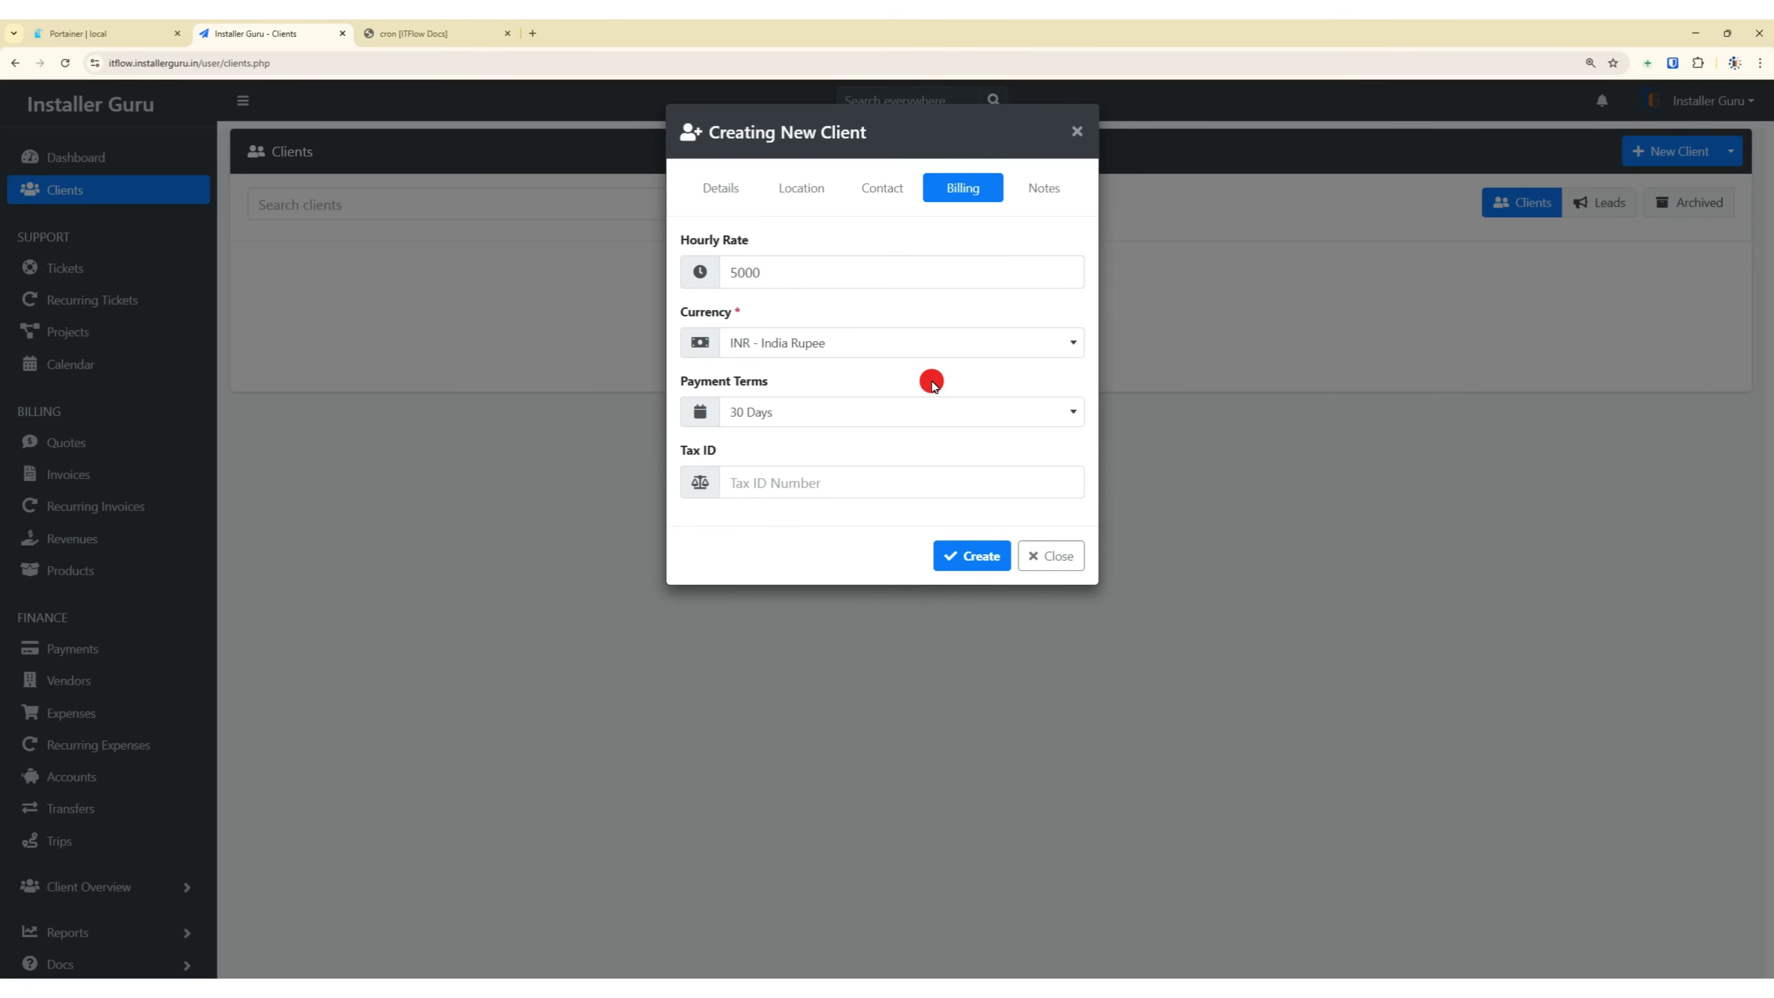
left_click(1044, 187)
left_click(984, 509)
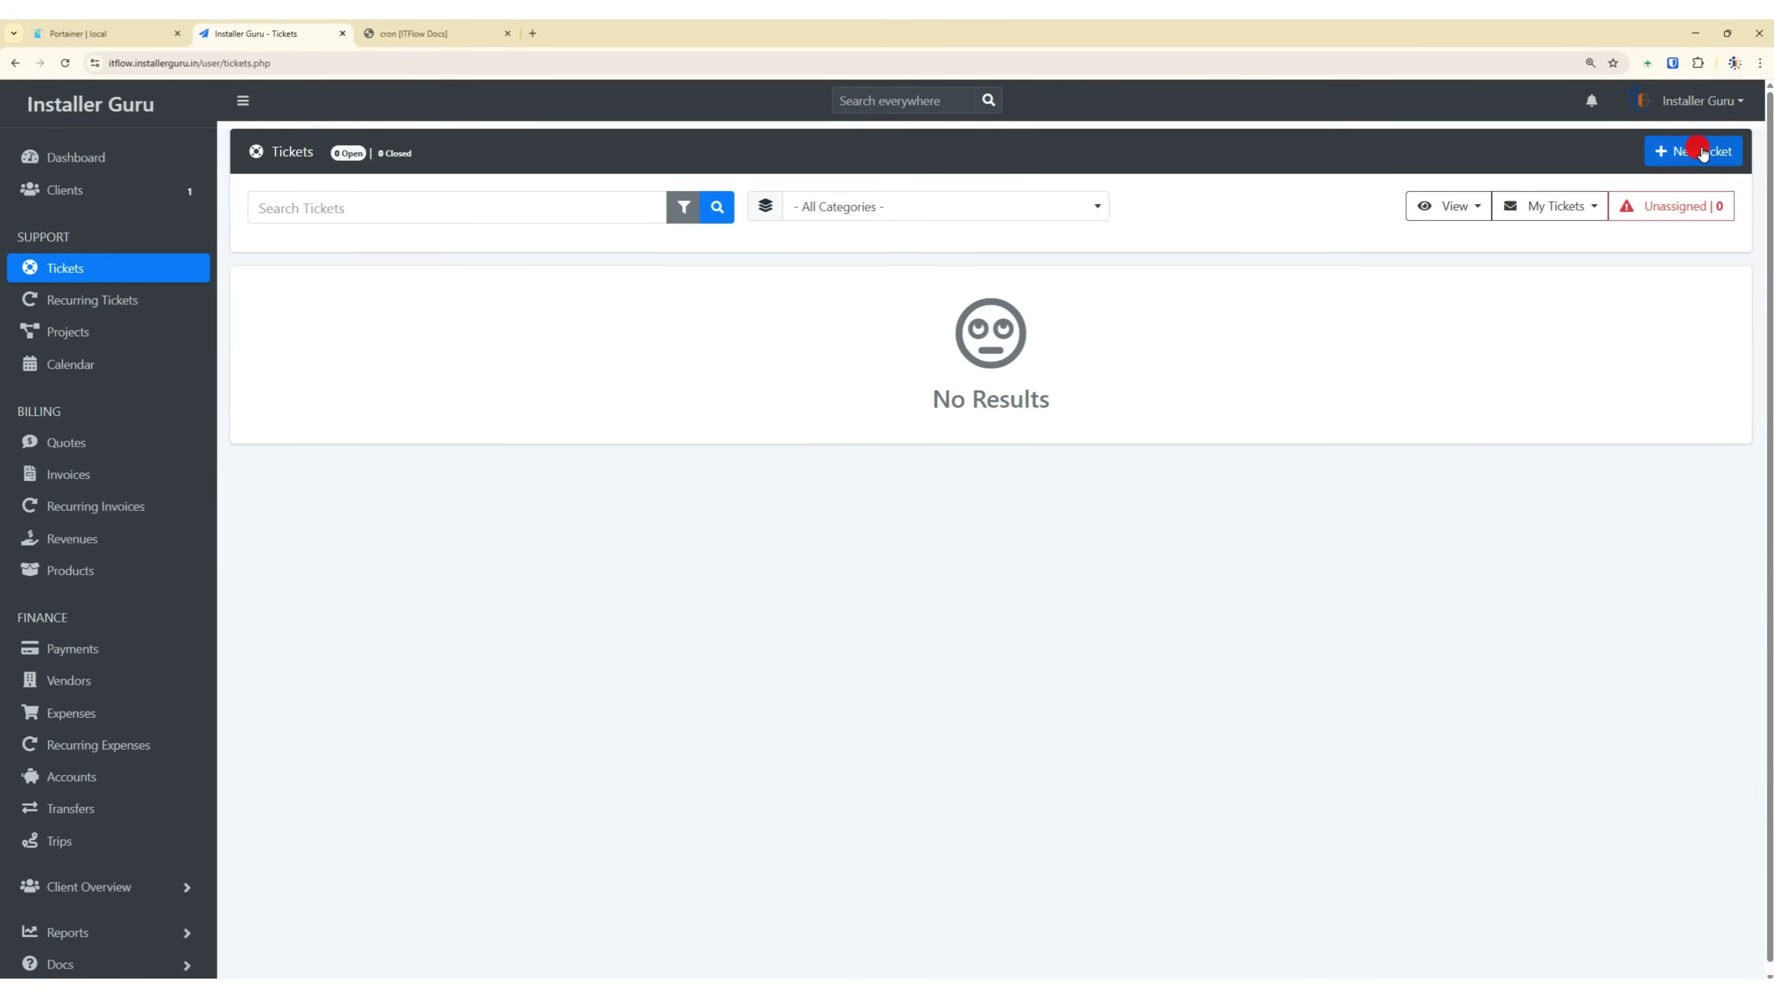
Start a ticket titled 'server not working', described 'server not working giving error', with an assignee
left_click(1700, 152)
left_click(792, 260)
left_click(751, 325)
type("s")
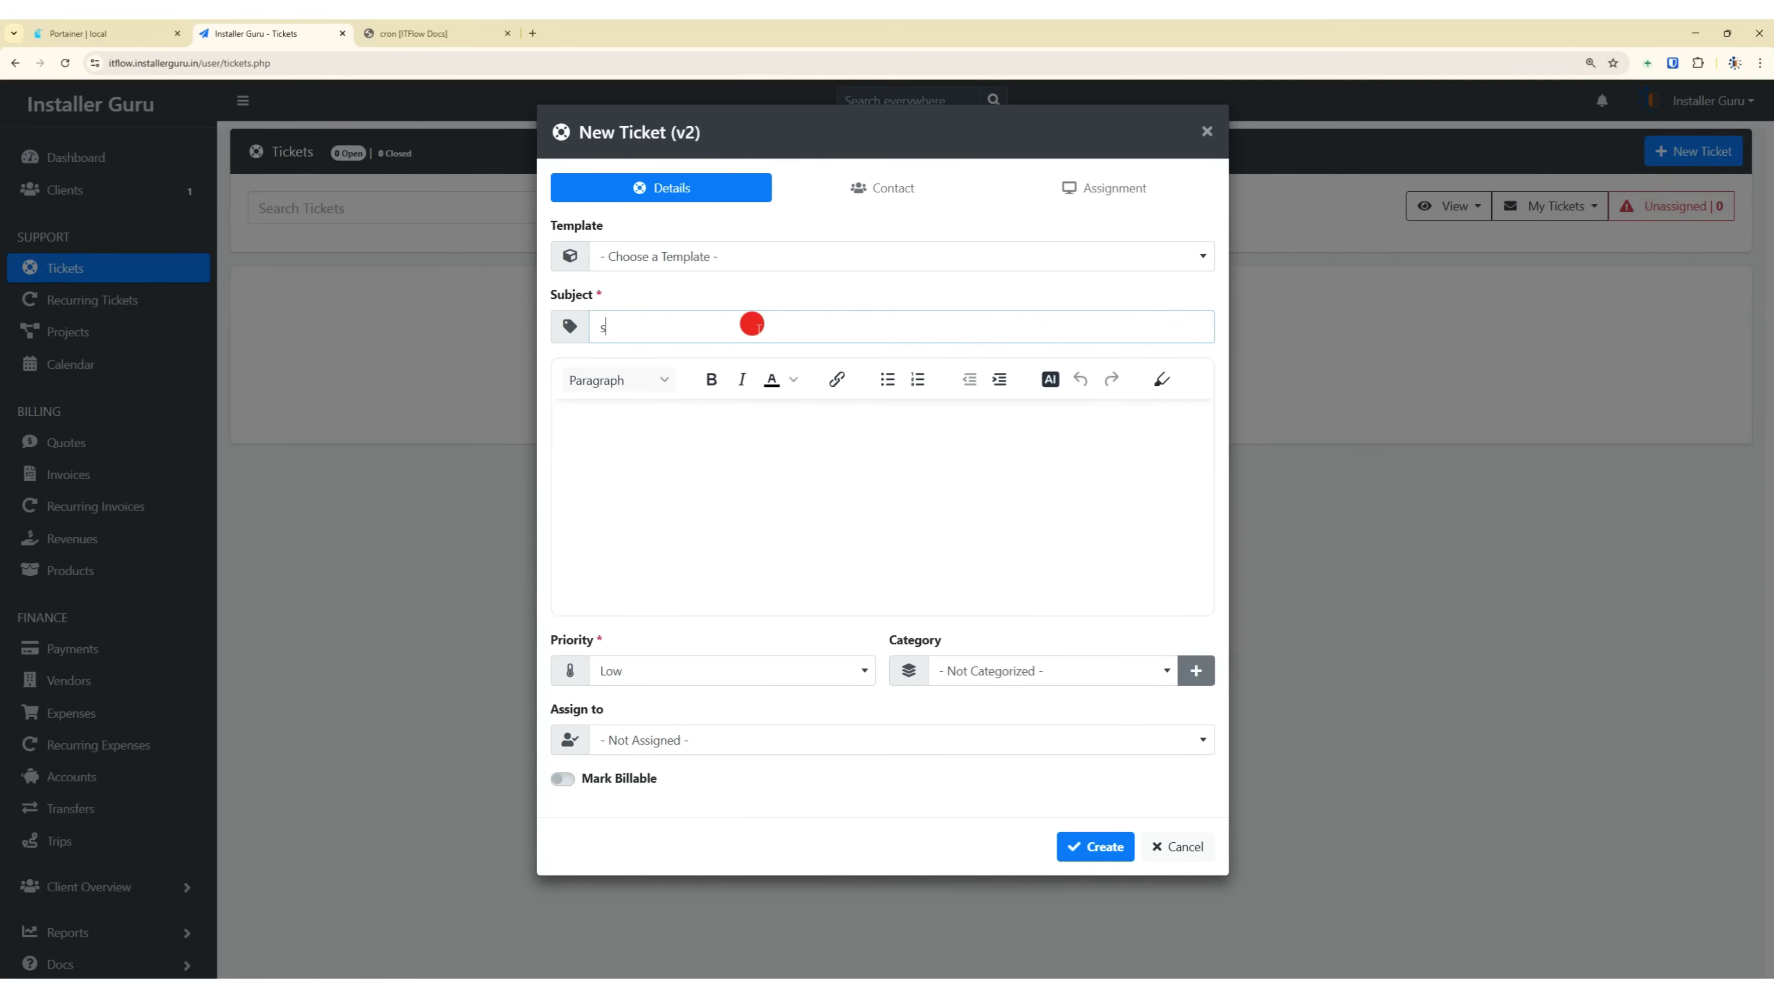
type("erver not working")
key("Tab")
type("server not working giving err")
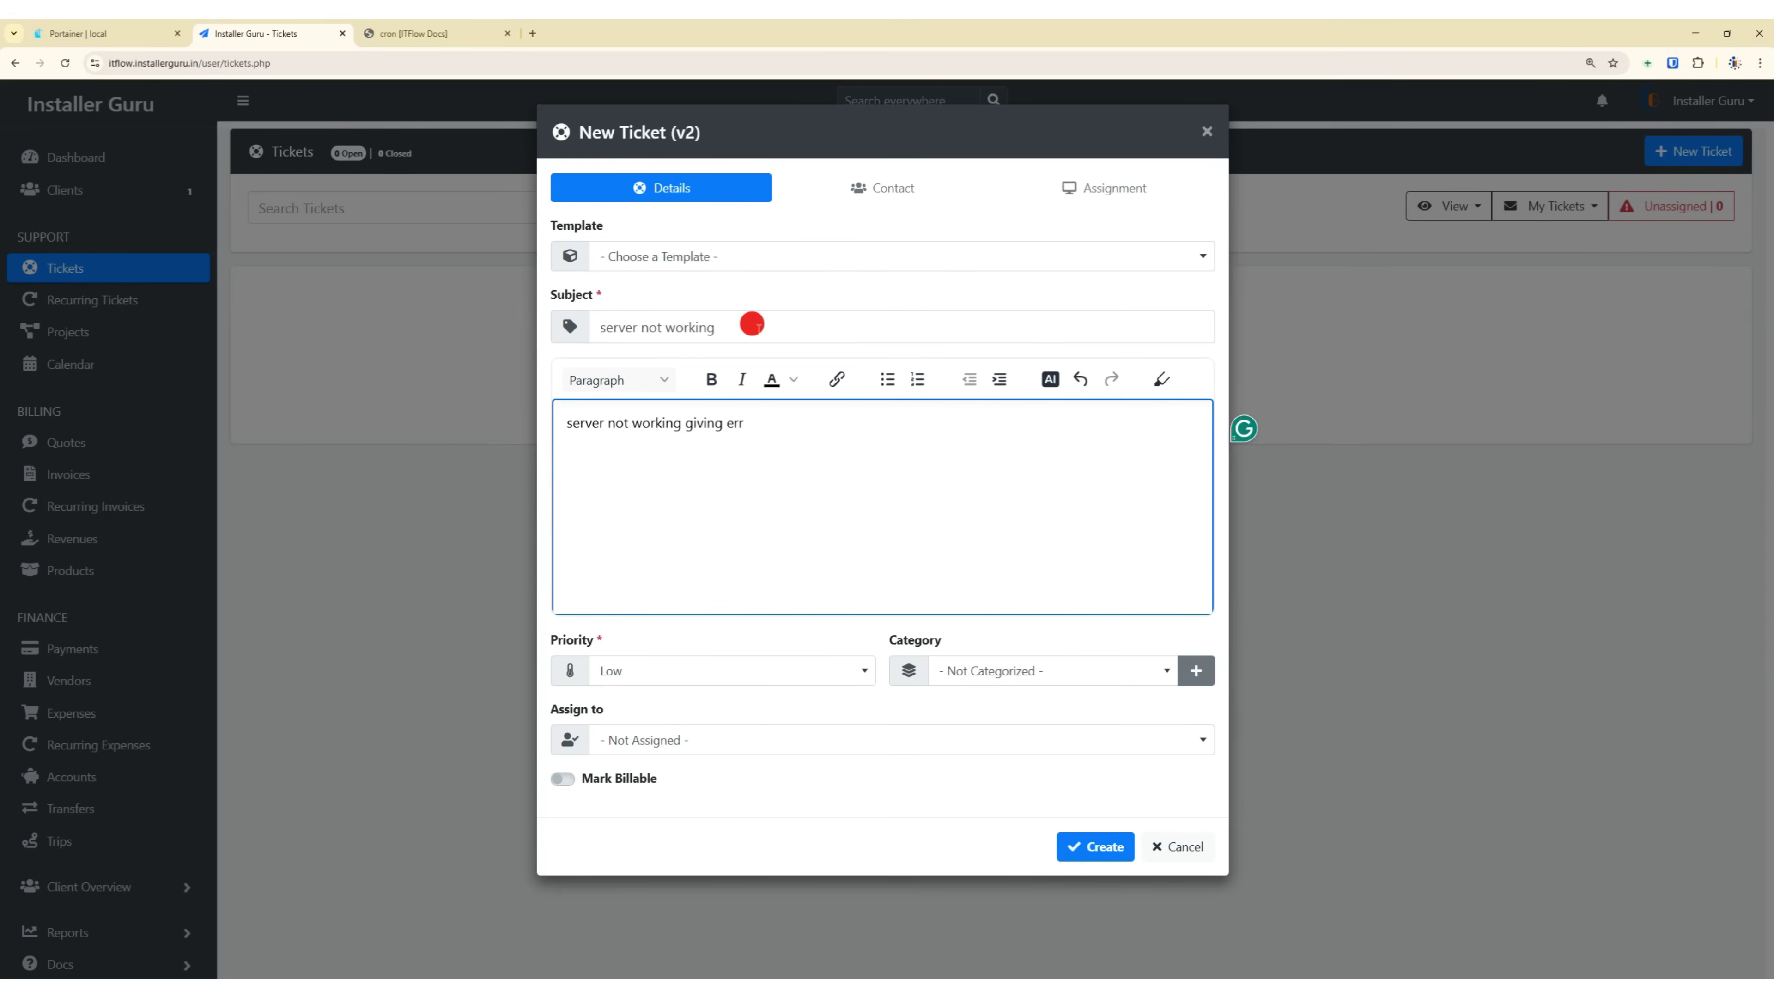
type("or")
left_click(904, 739)
left_click(773, 844)
Set the ticket location to Primary, create TCK-1, and choose a public comment and email reply
left_click(879, 185)
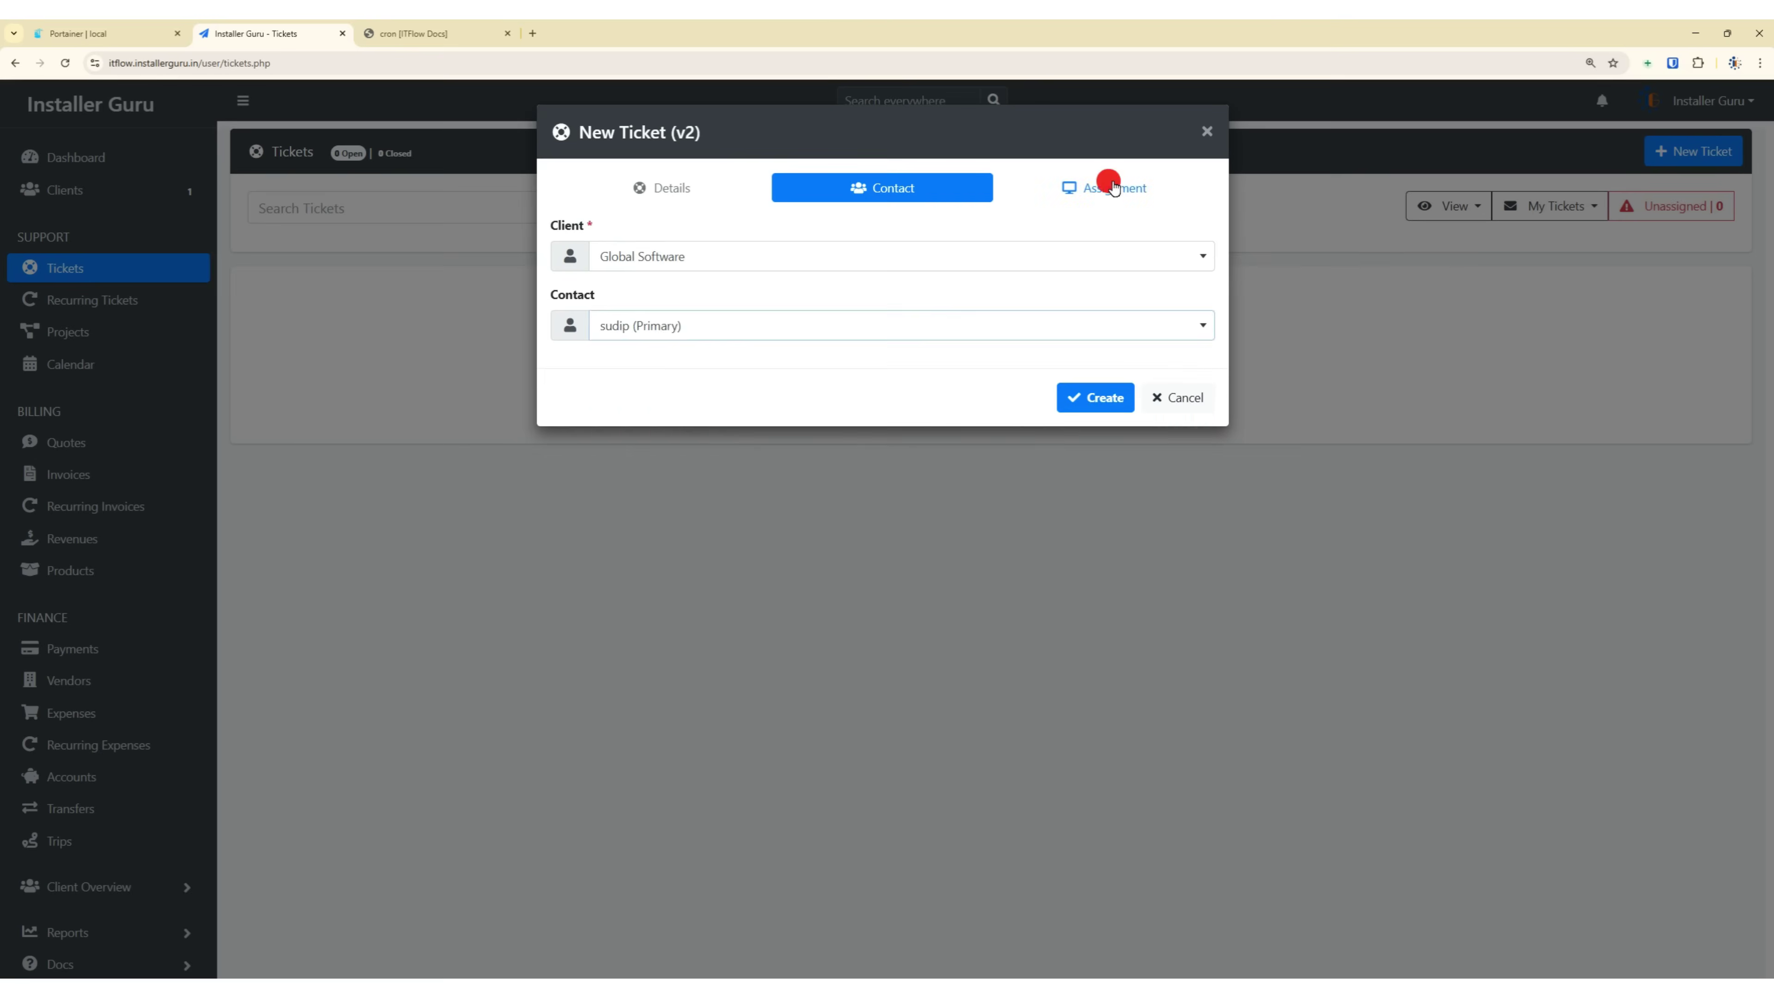
left_click(1113, 187)
left_click(788, 344)
left_click(617, 444)
left_click(1096, 487)
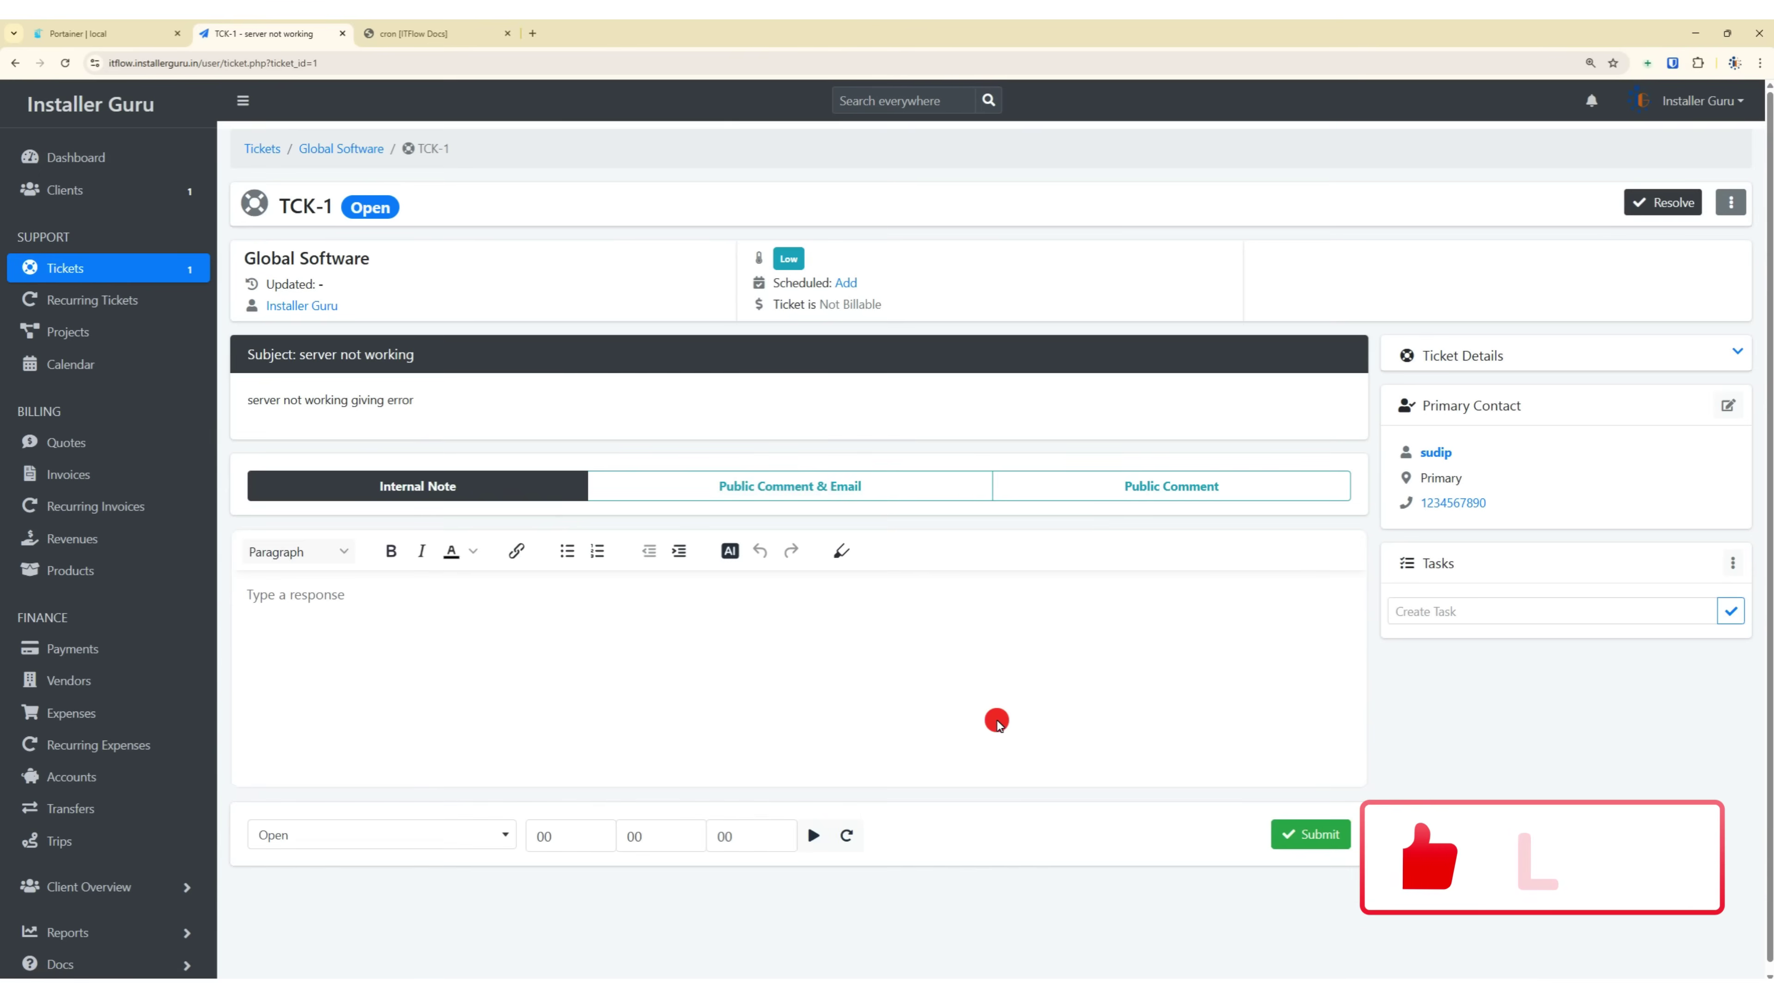
left_click(781, 491)
left_click(784, 707)
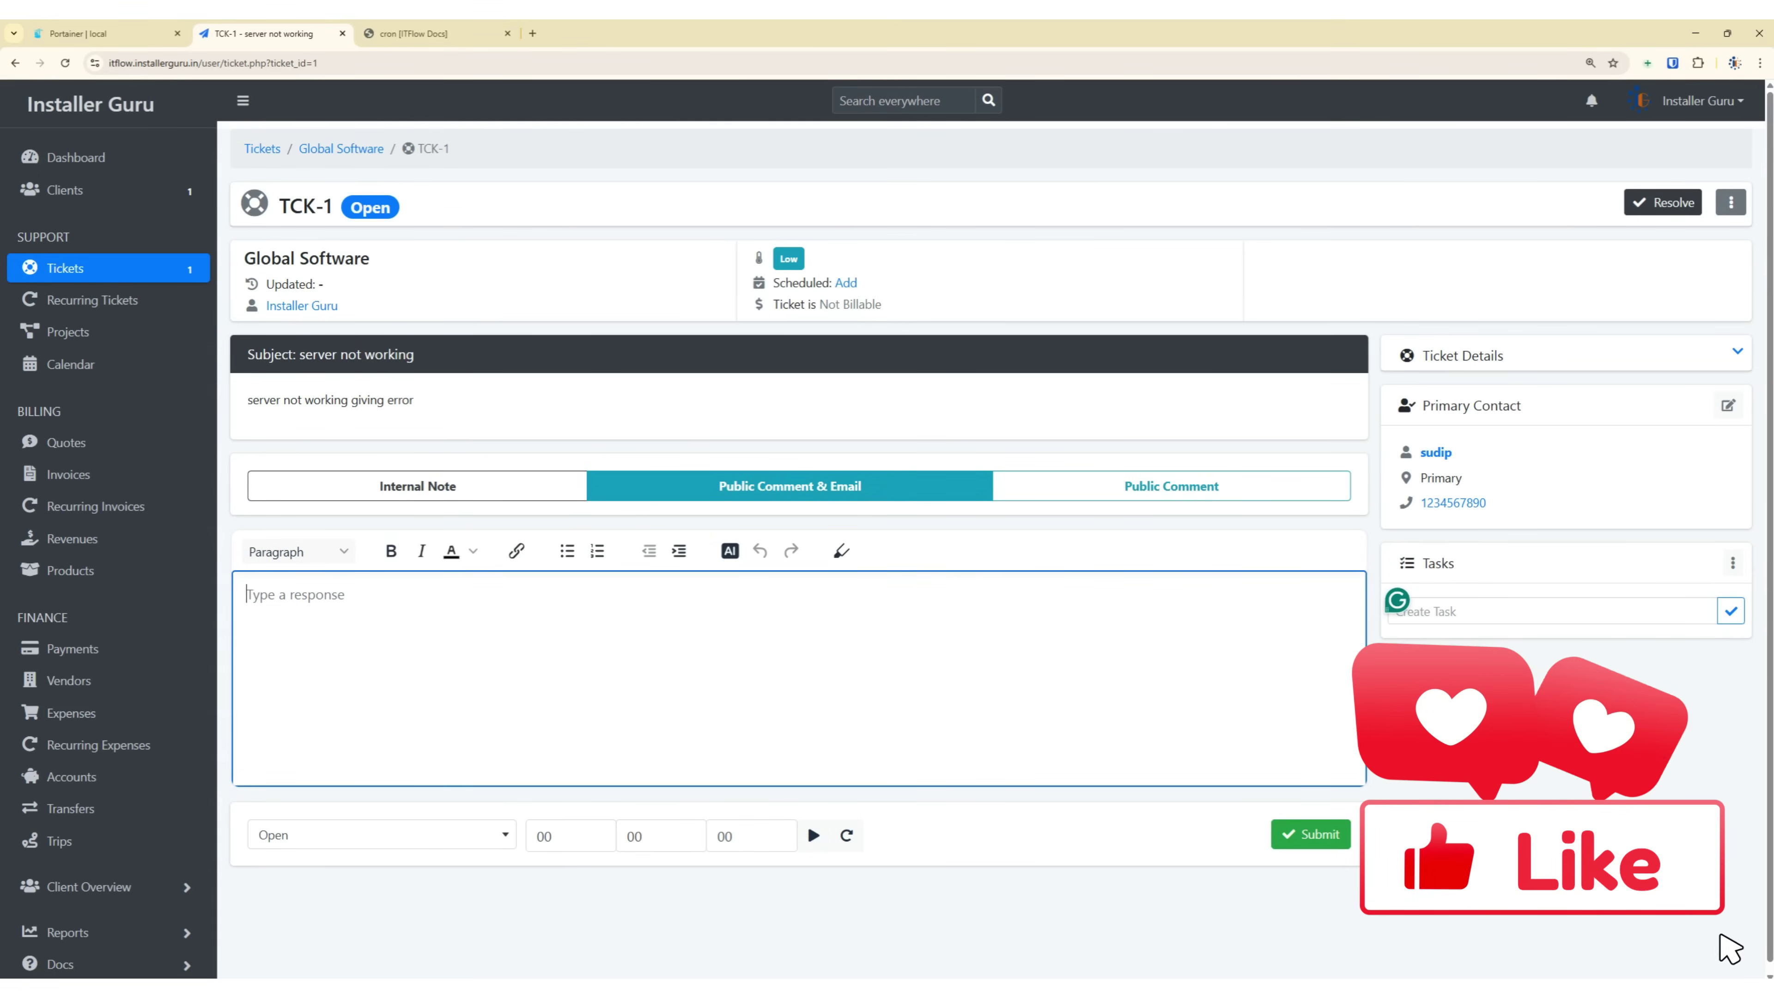
left_click(856, 806)
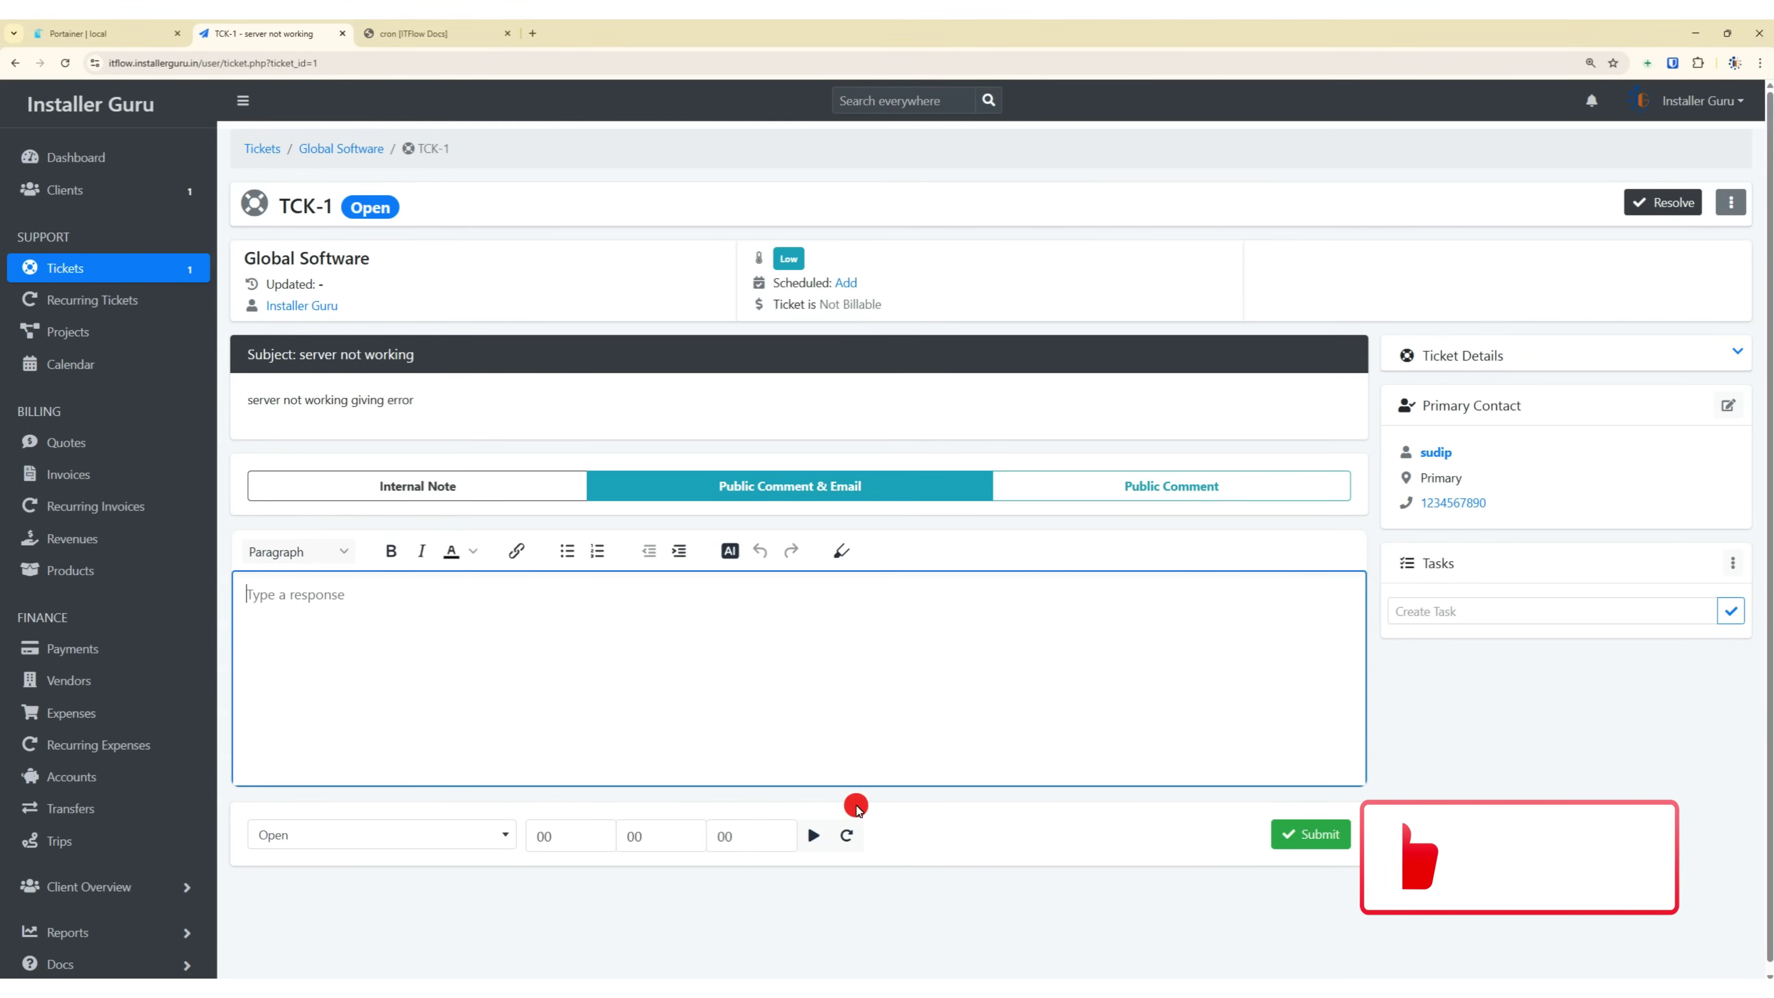
Add a task to check the server HDD, then choose Global Software for a new quote
left_click(1732, 562)
left_click(1632, 609)
type("Need to ck the server")
key("Return")
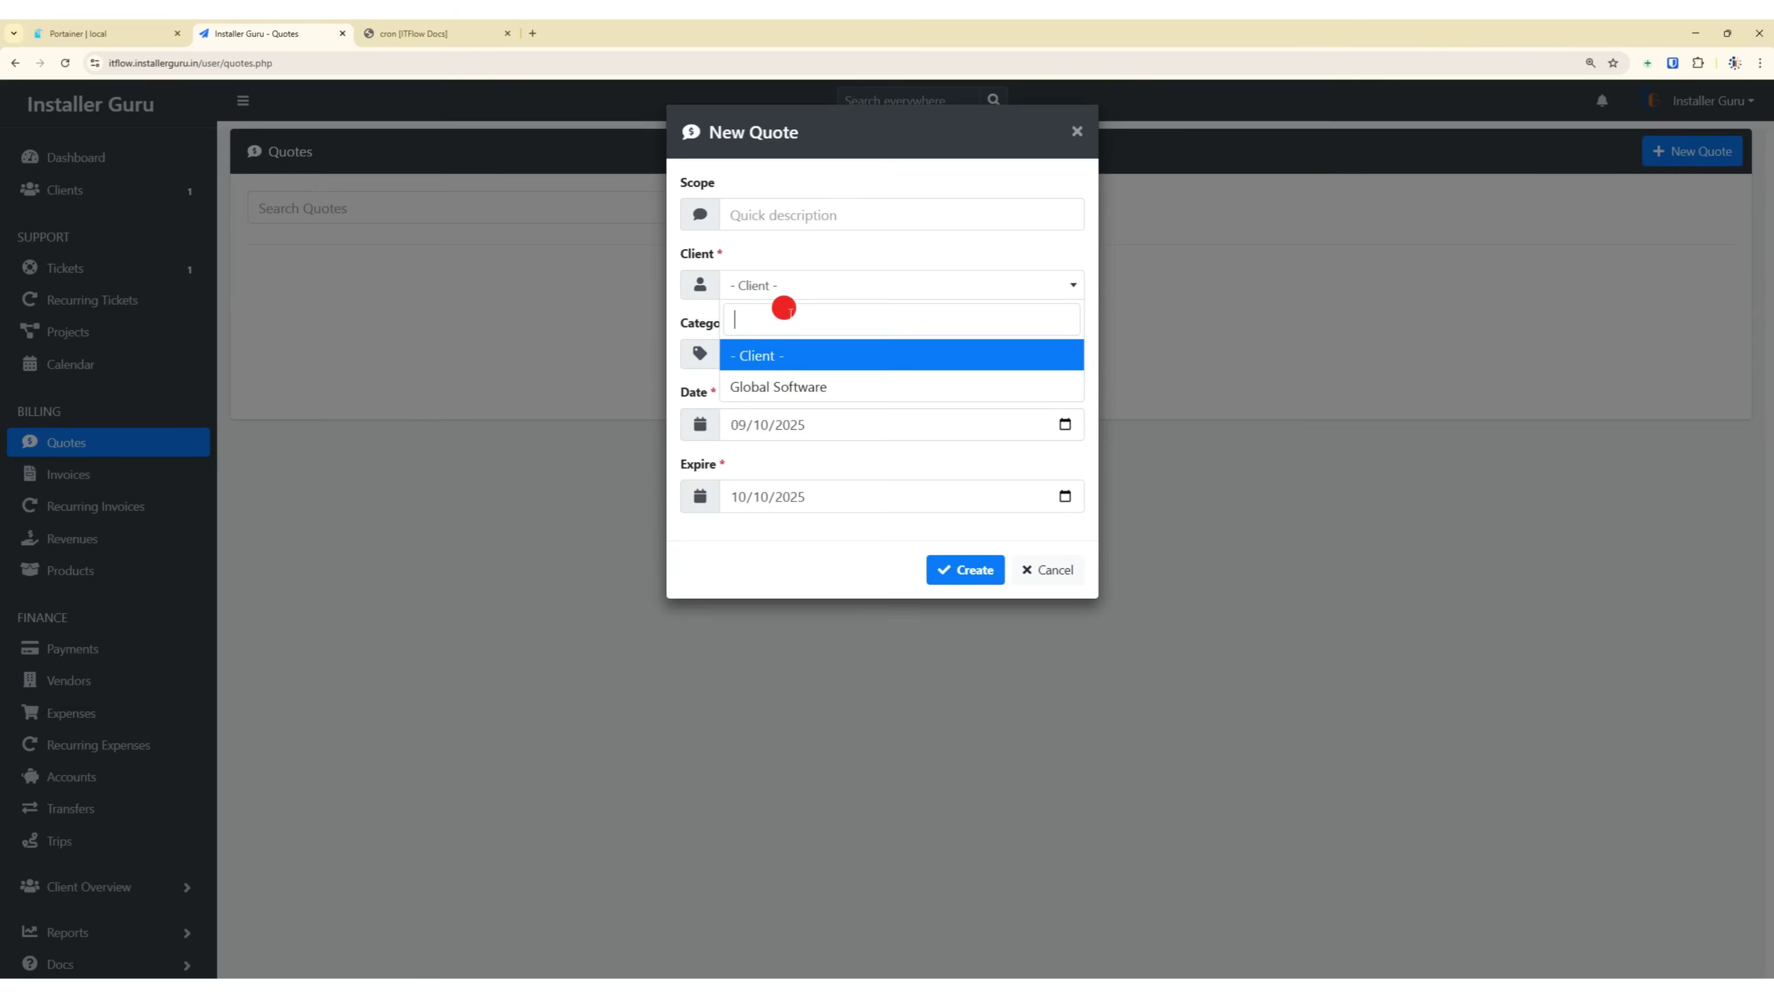
left_click(778, 386)
left_click(799, 215)
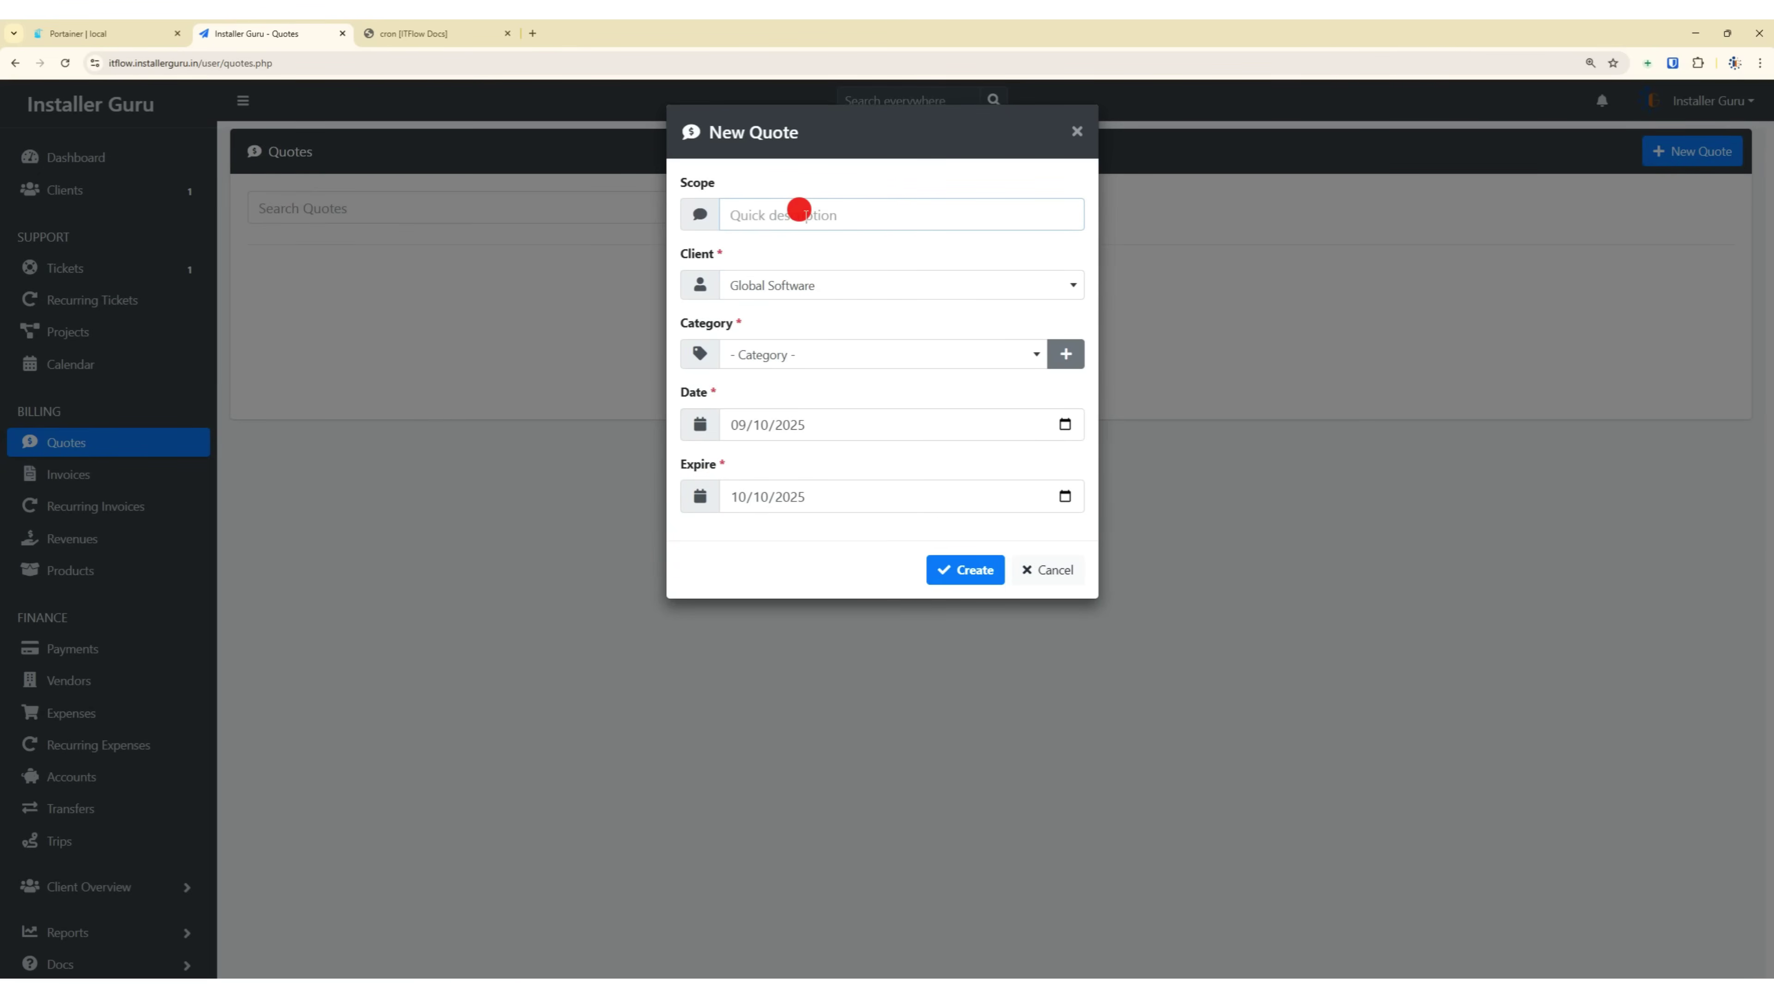
Create draft quote 'Server Stack' for Global Software in the Security category
type("Server Stack")
left_click(803, 353)
scroll(831, 489, "down", 3)
left_click(831, 567)
left_click(965, 570)
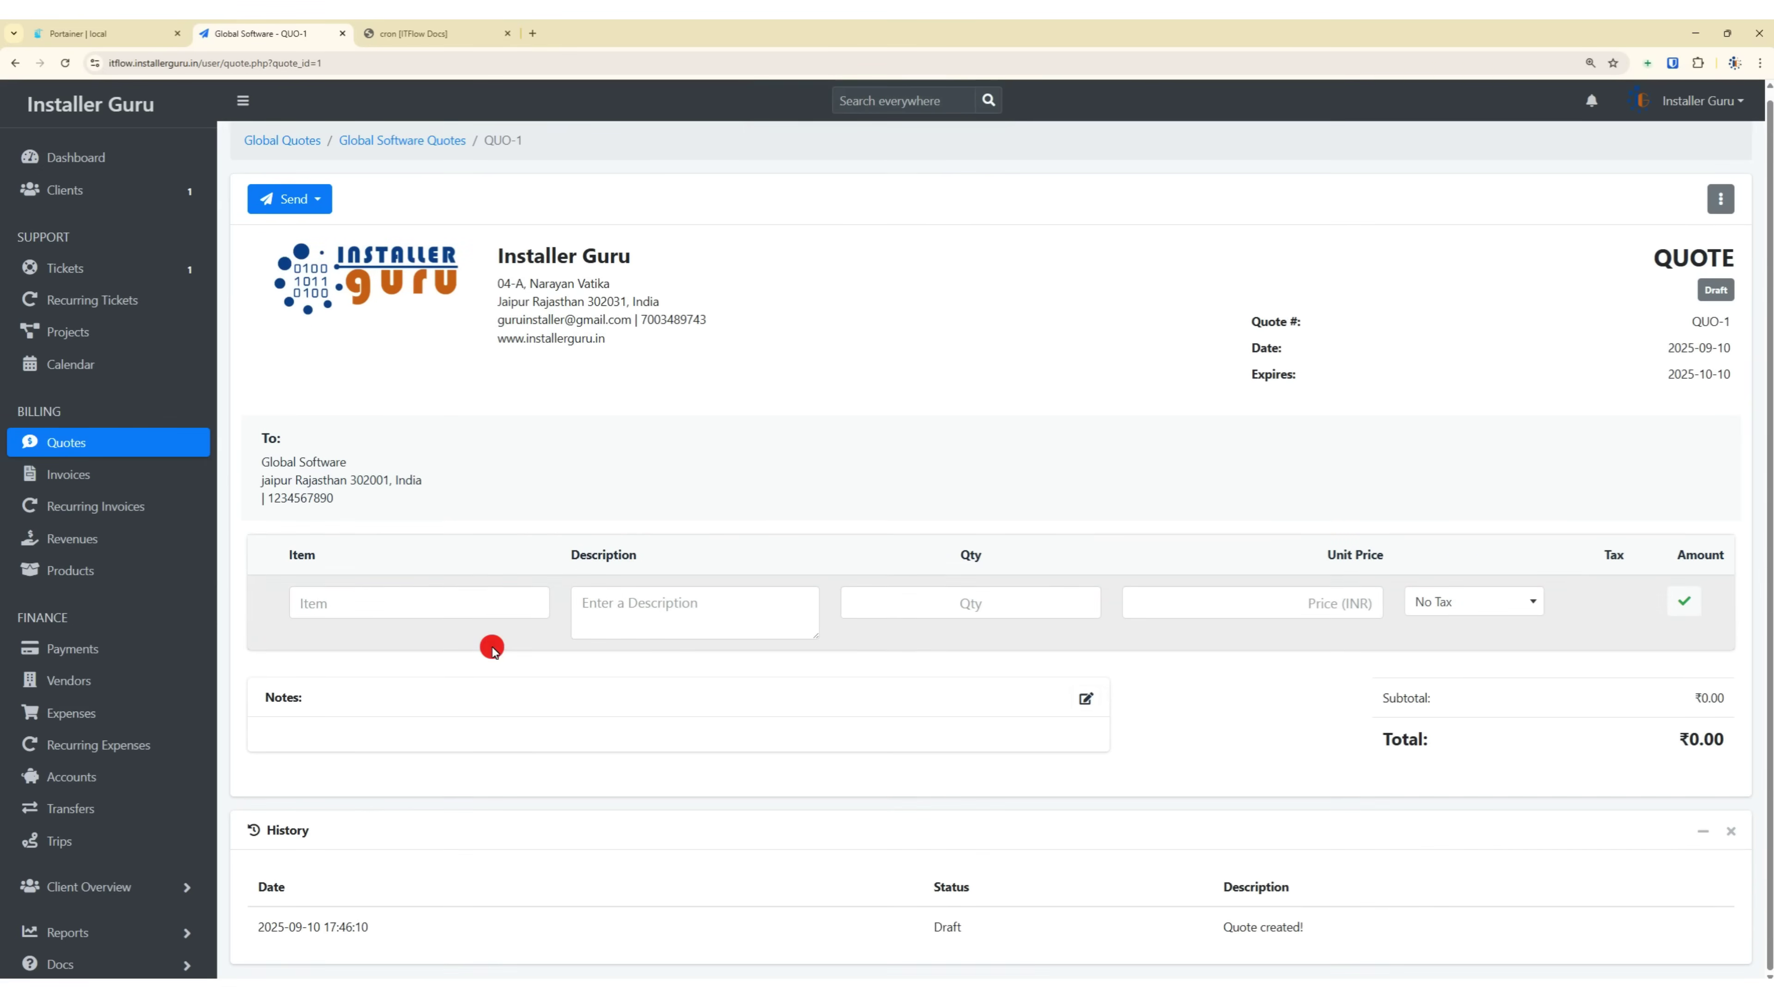
Enter a 'server' item priced 5000 and save a one-time-charge quote note
left_click(737, 622)
type("server problem")
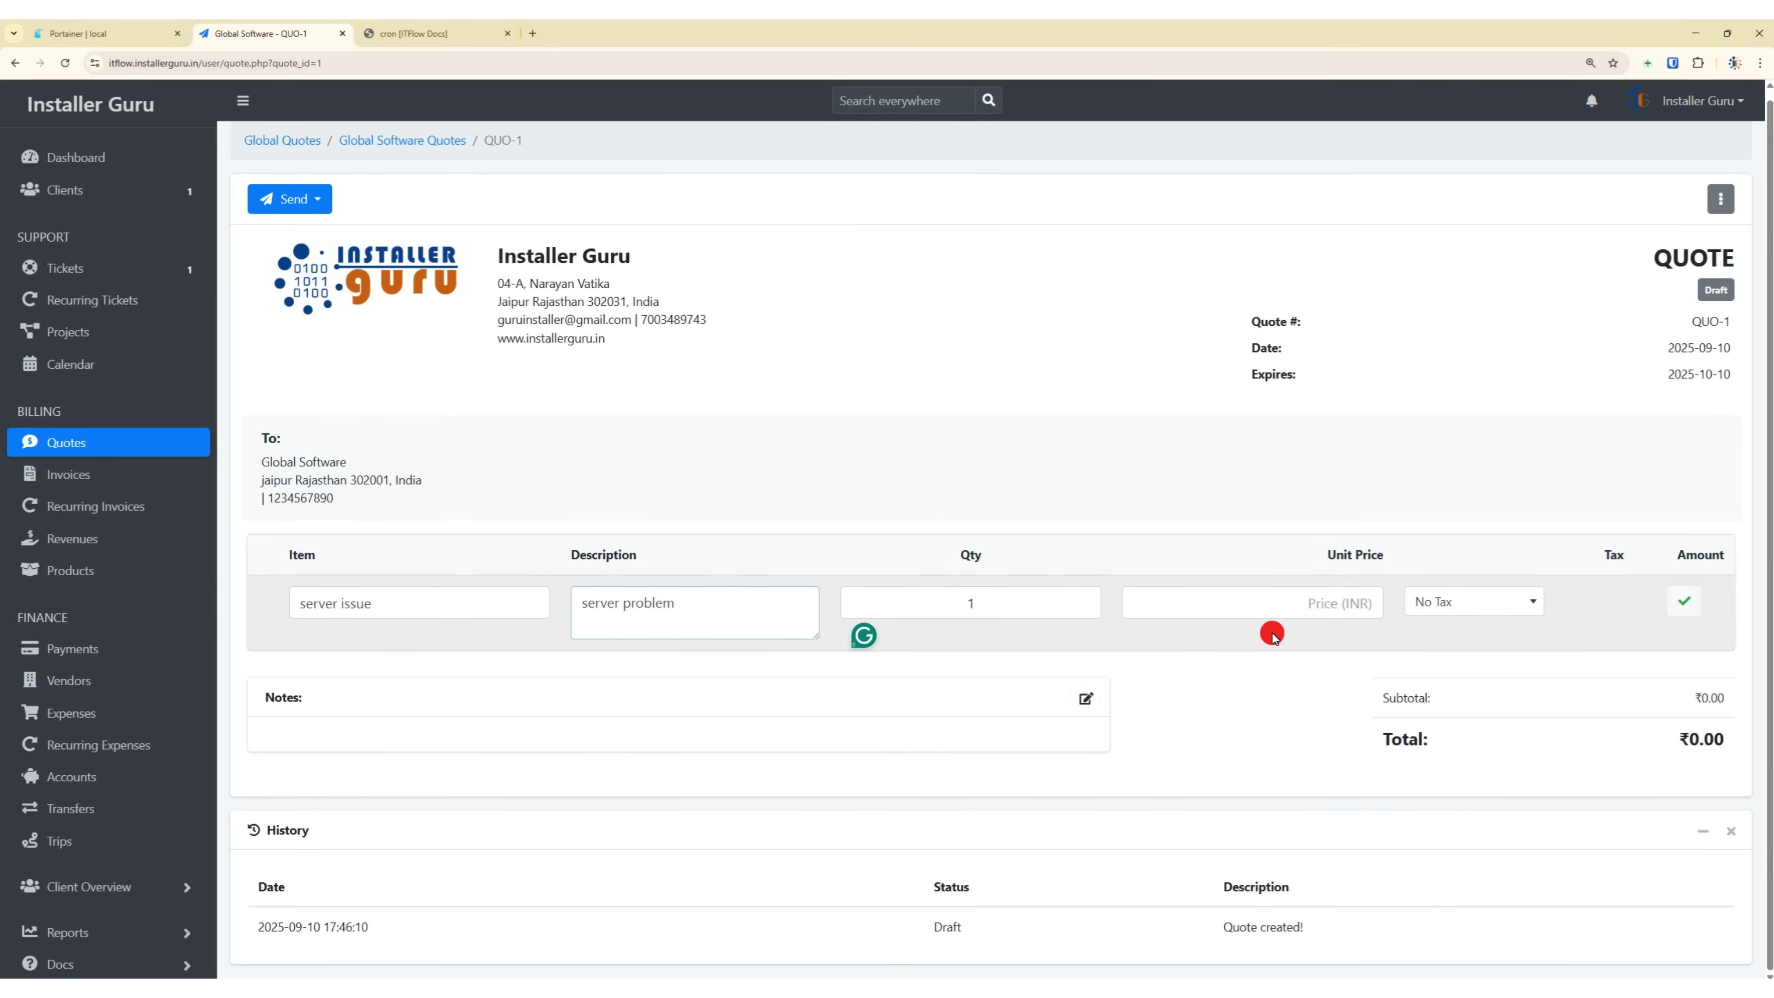
left_click(1271, 605)
type("5000")
left_click(1086, 697)
type("This is a one-time charge")
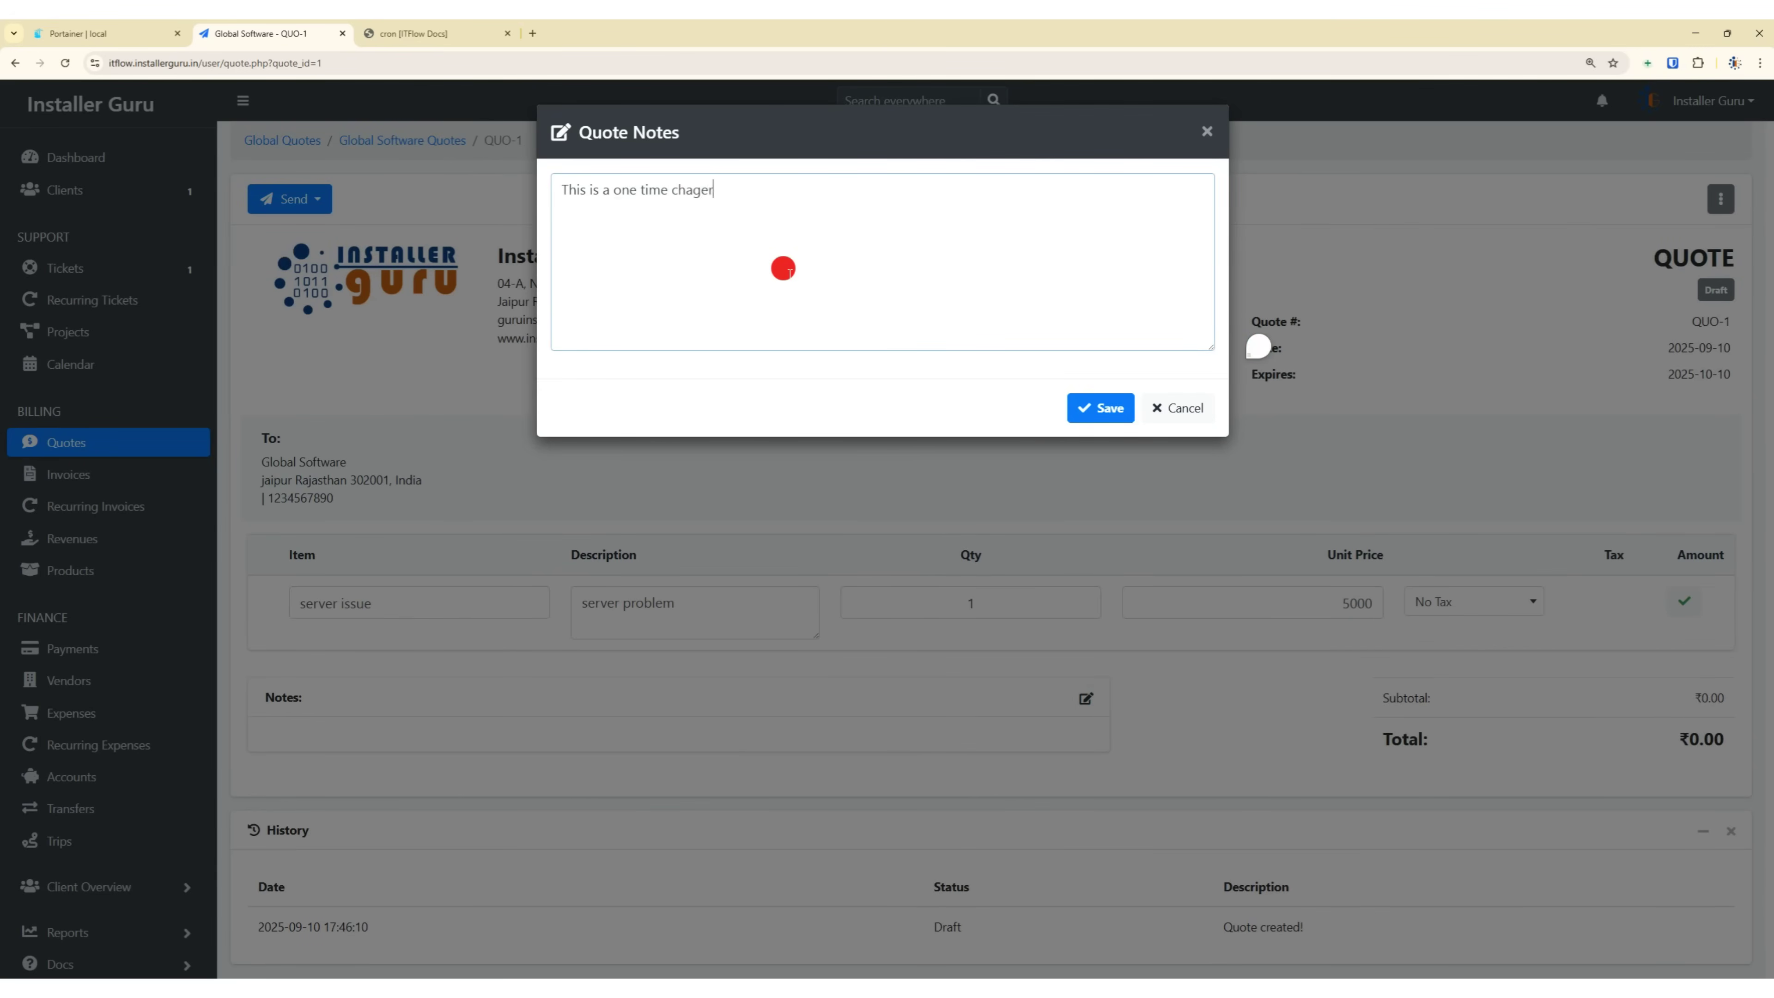
left_click(1080, 410)
Add the 'server config' and 'setup and backup' line items, then view the quote PDF
left_click(443, 575)
type("server")
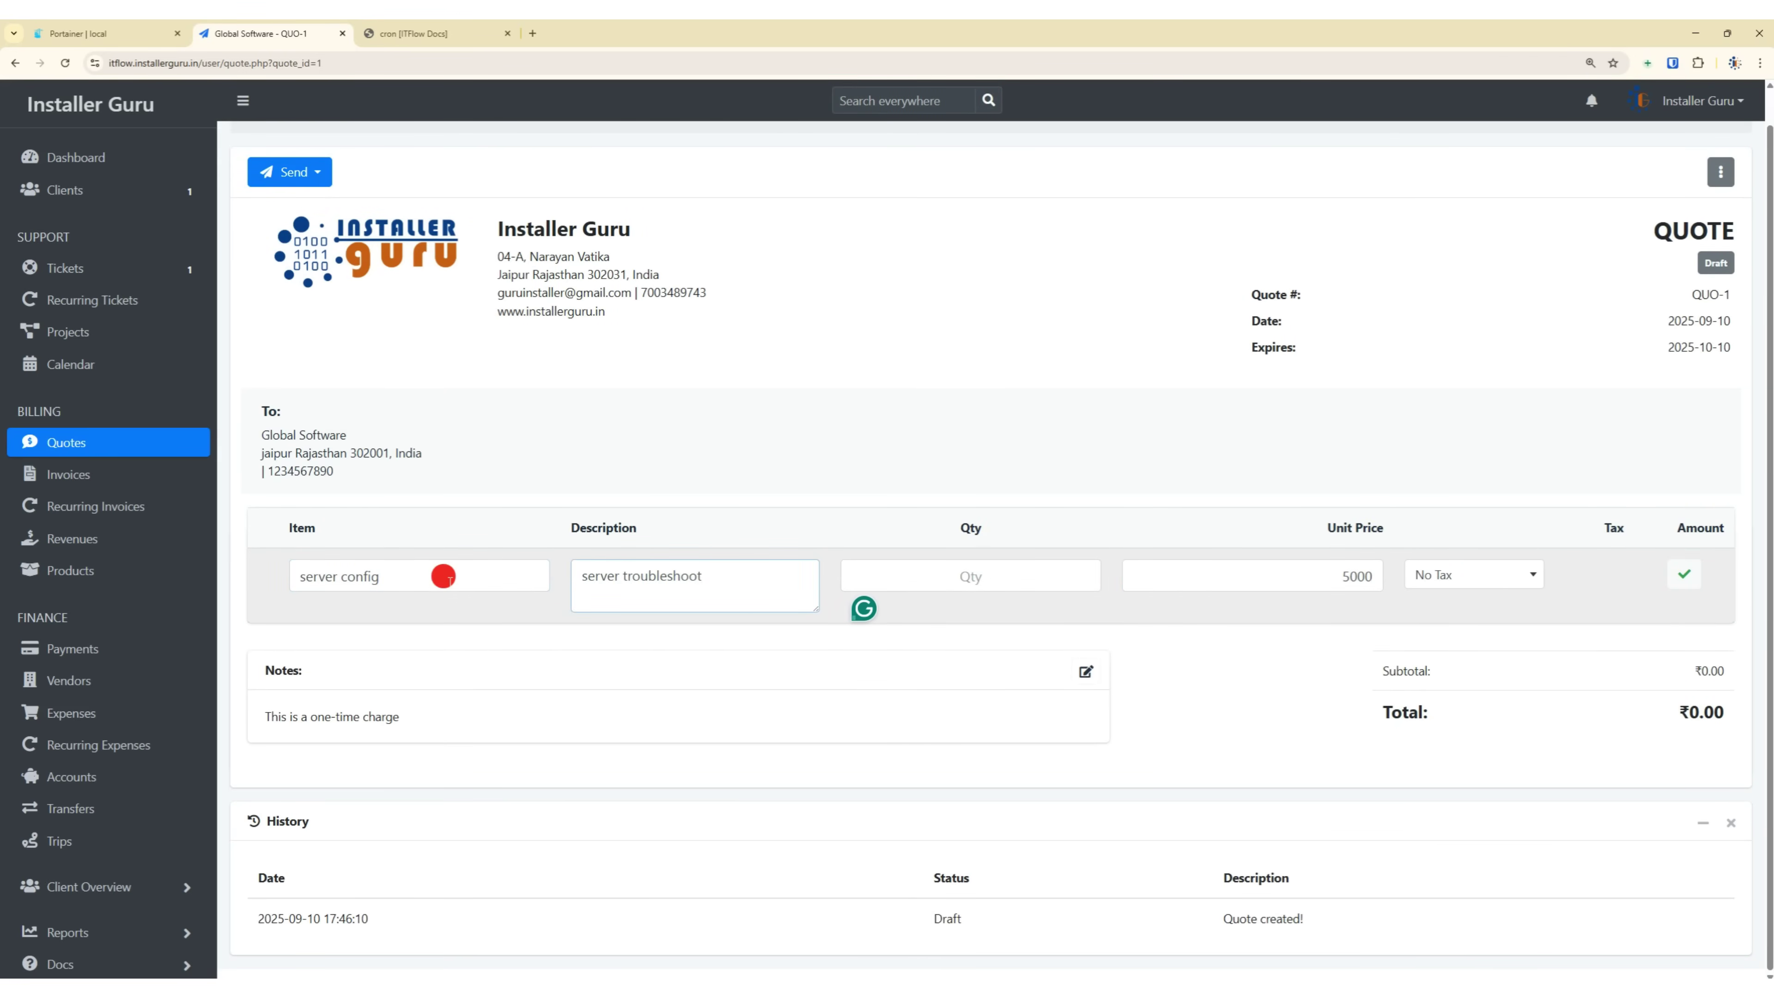
left_click(1684, 574)
left_click(432, 658)
type("setup and backup charge")
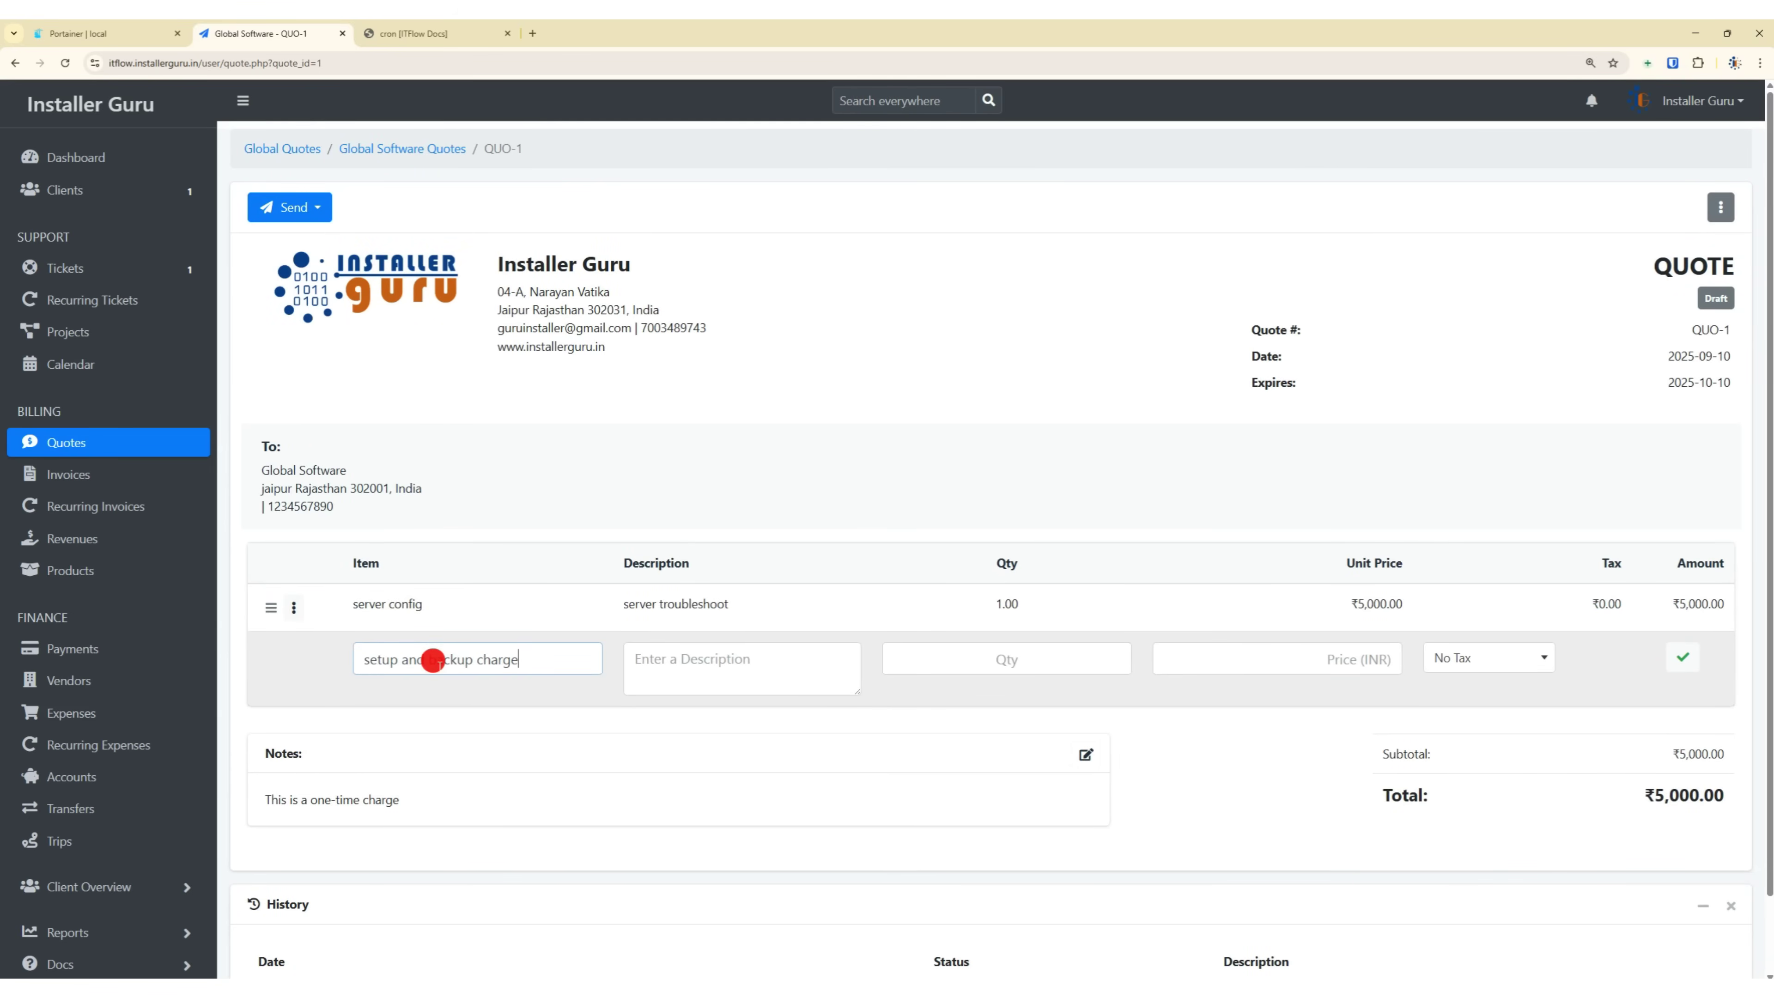
type("0")
left_click(1682, 656)
left_click(1720, 207)
left_click(1662, 292)
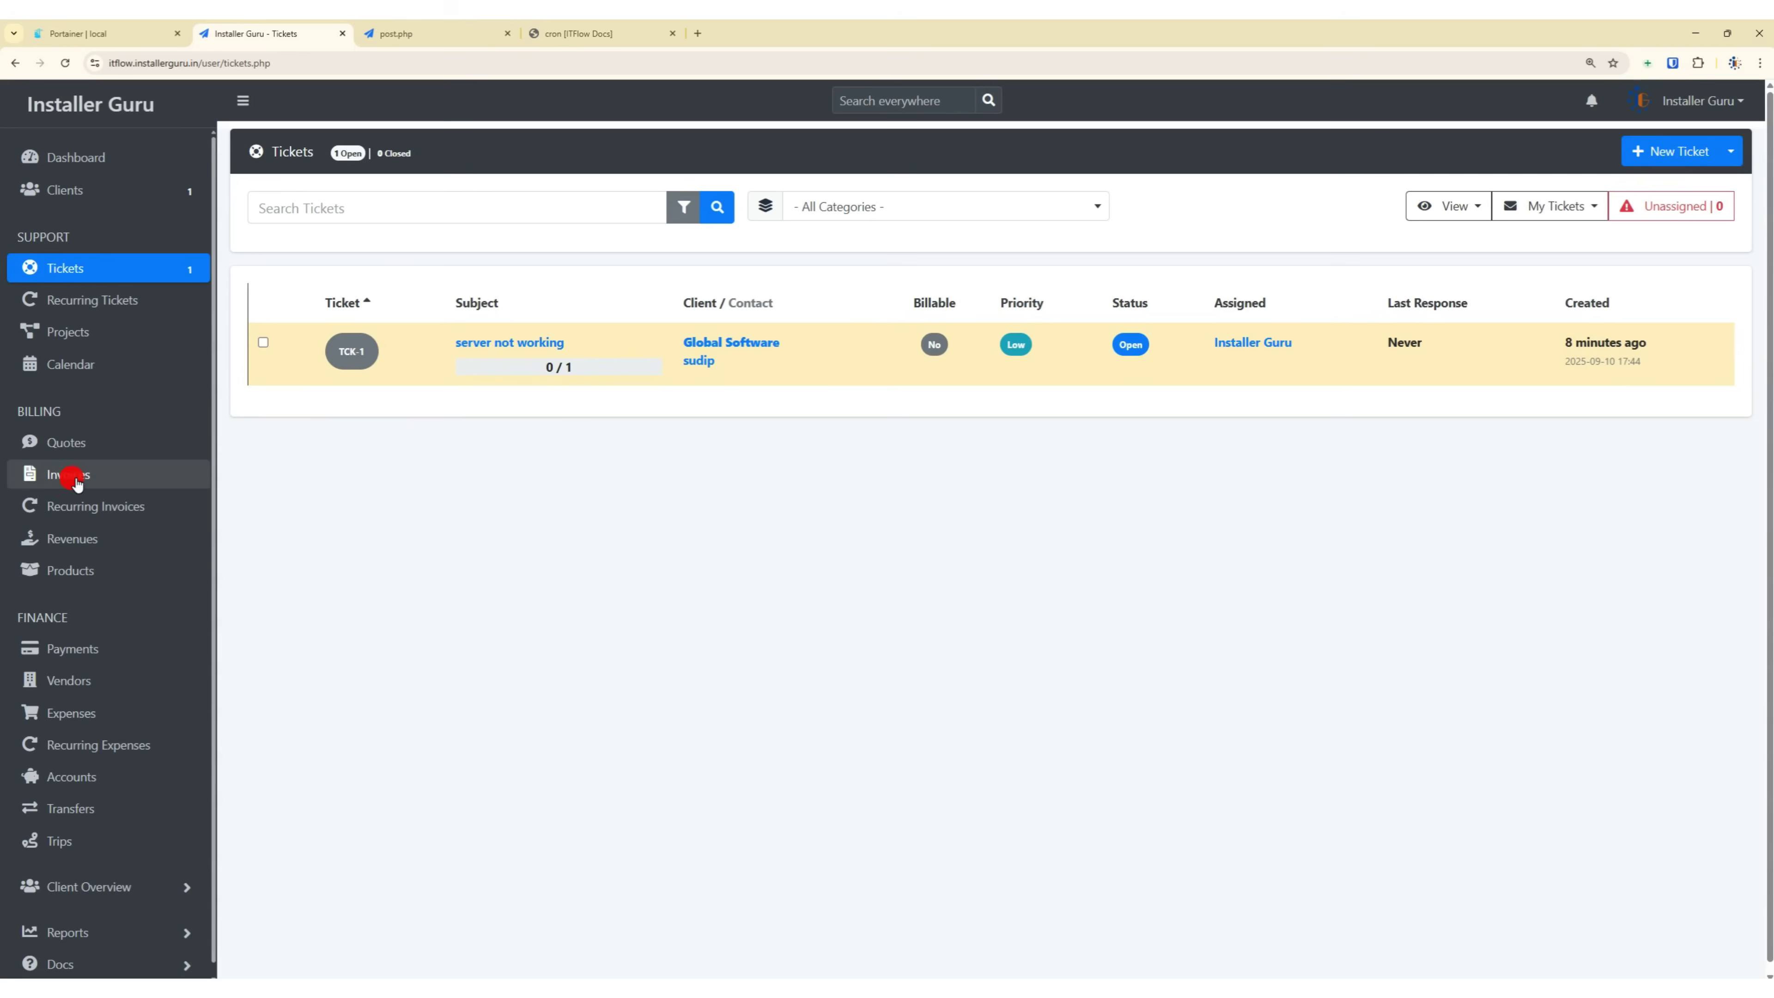
Email invoice INV-1 to the client and check the payments list
left_click(71, 468)
left_click(1678, 435)
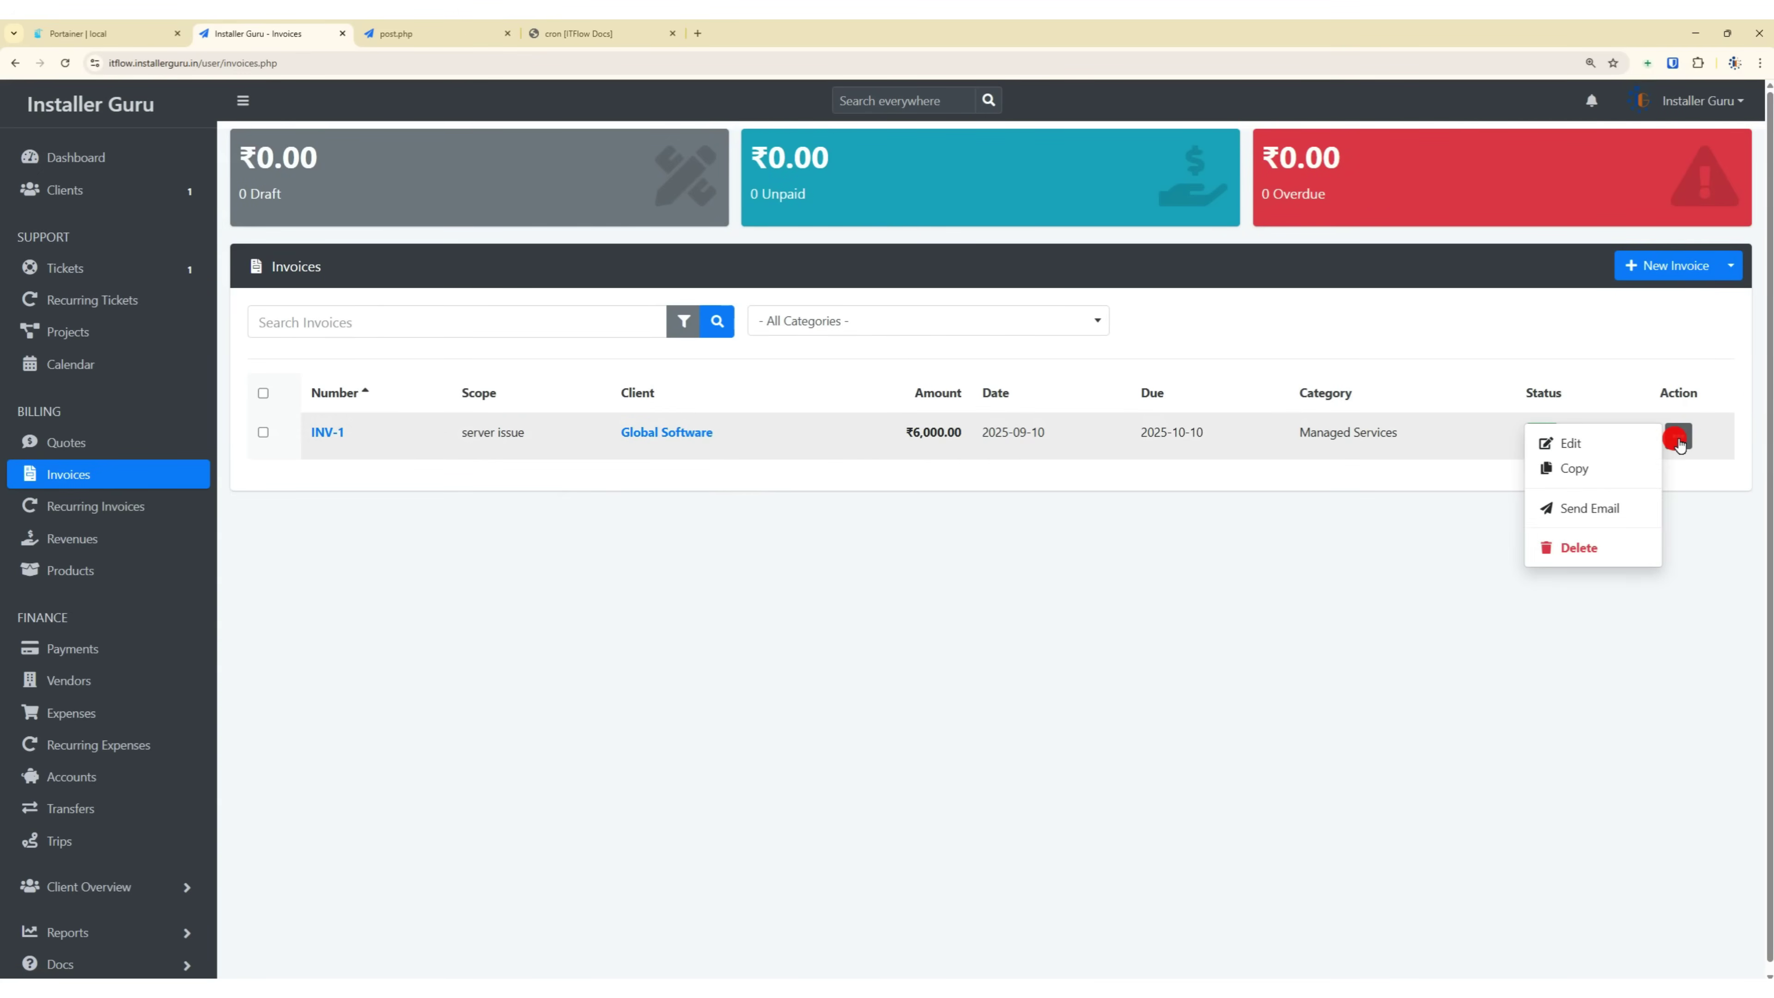
left_click(1608, 510)
left_click(73, 648)
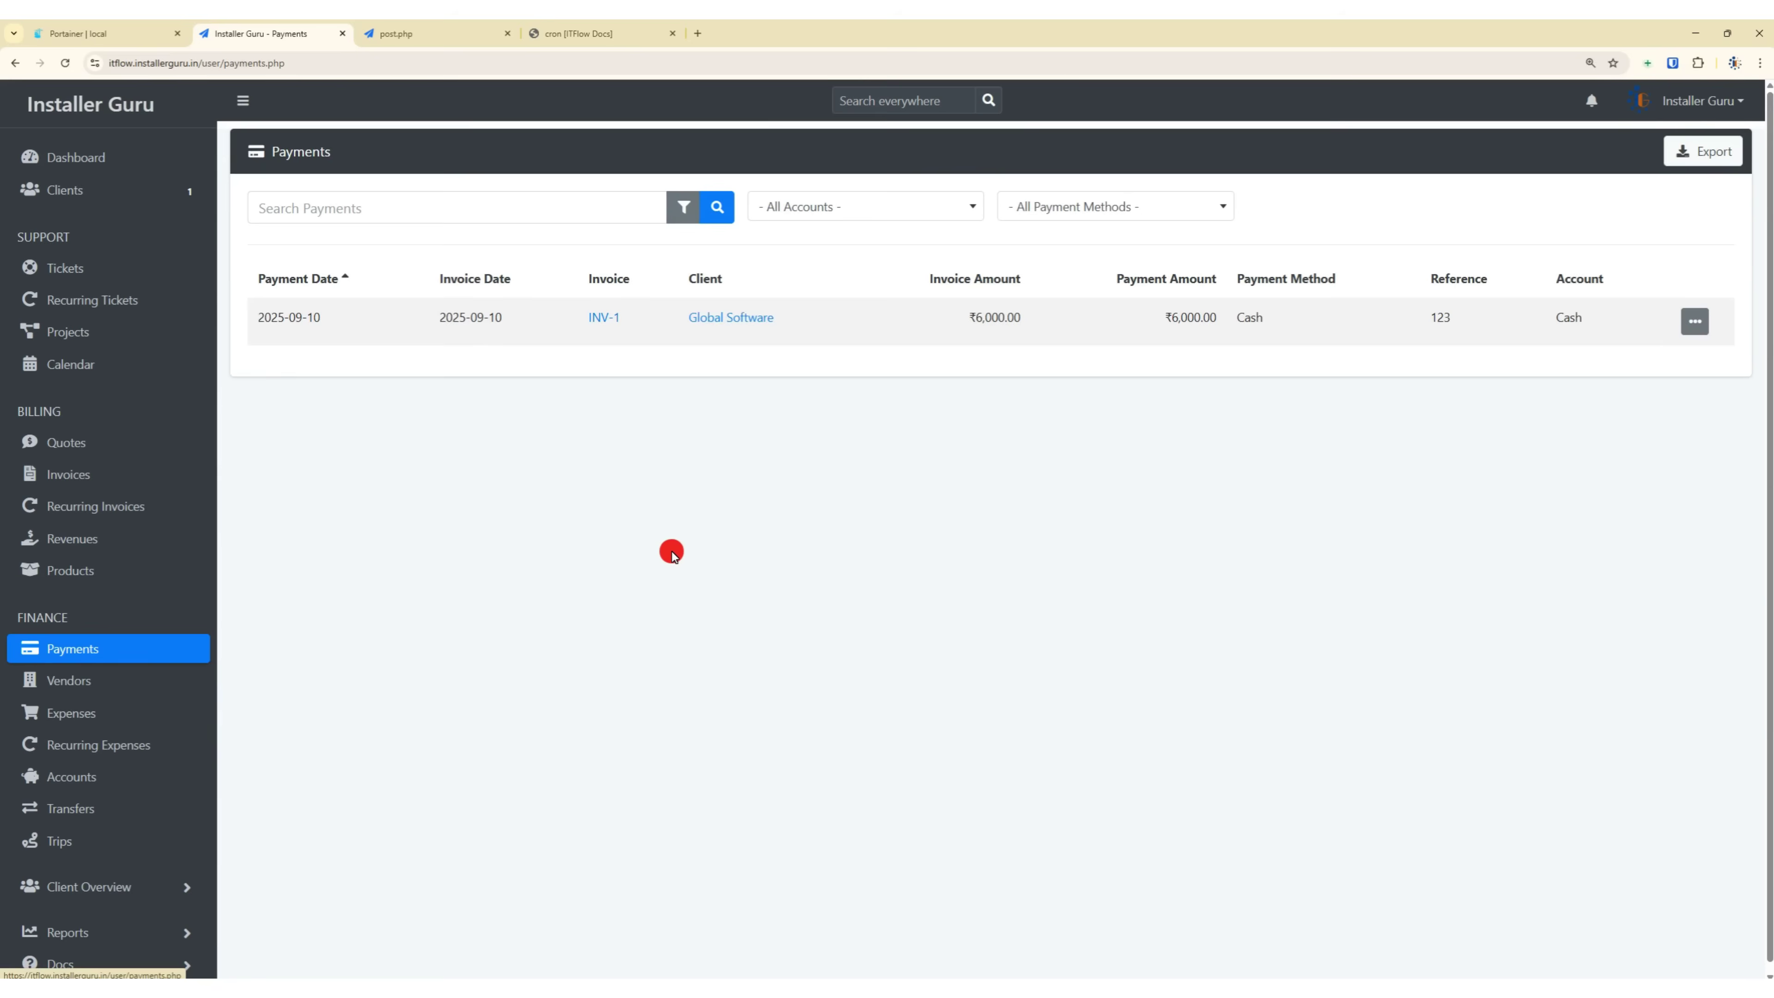
Start a new vendor and a new expense, cancelling both without saving
left_click(68, 680)
left_click(1667, 151)
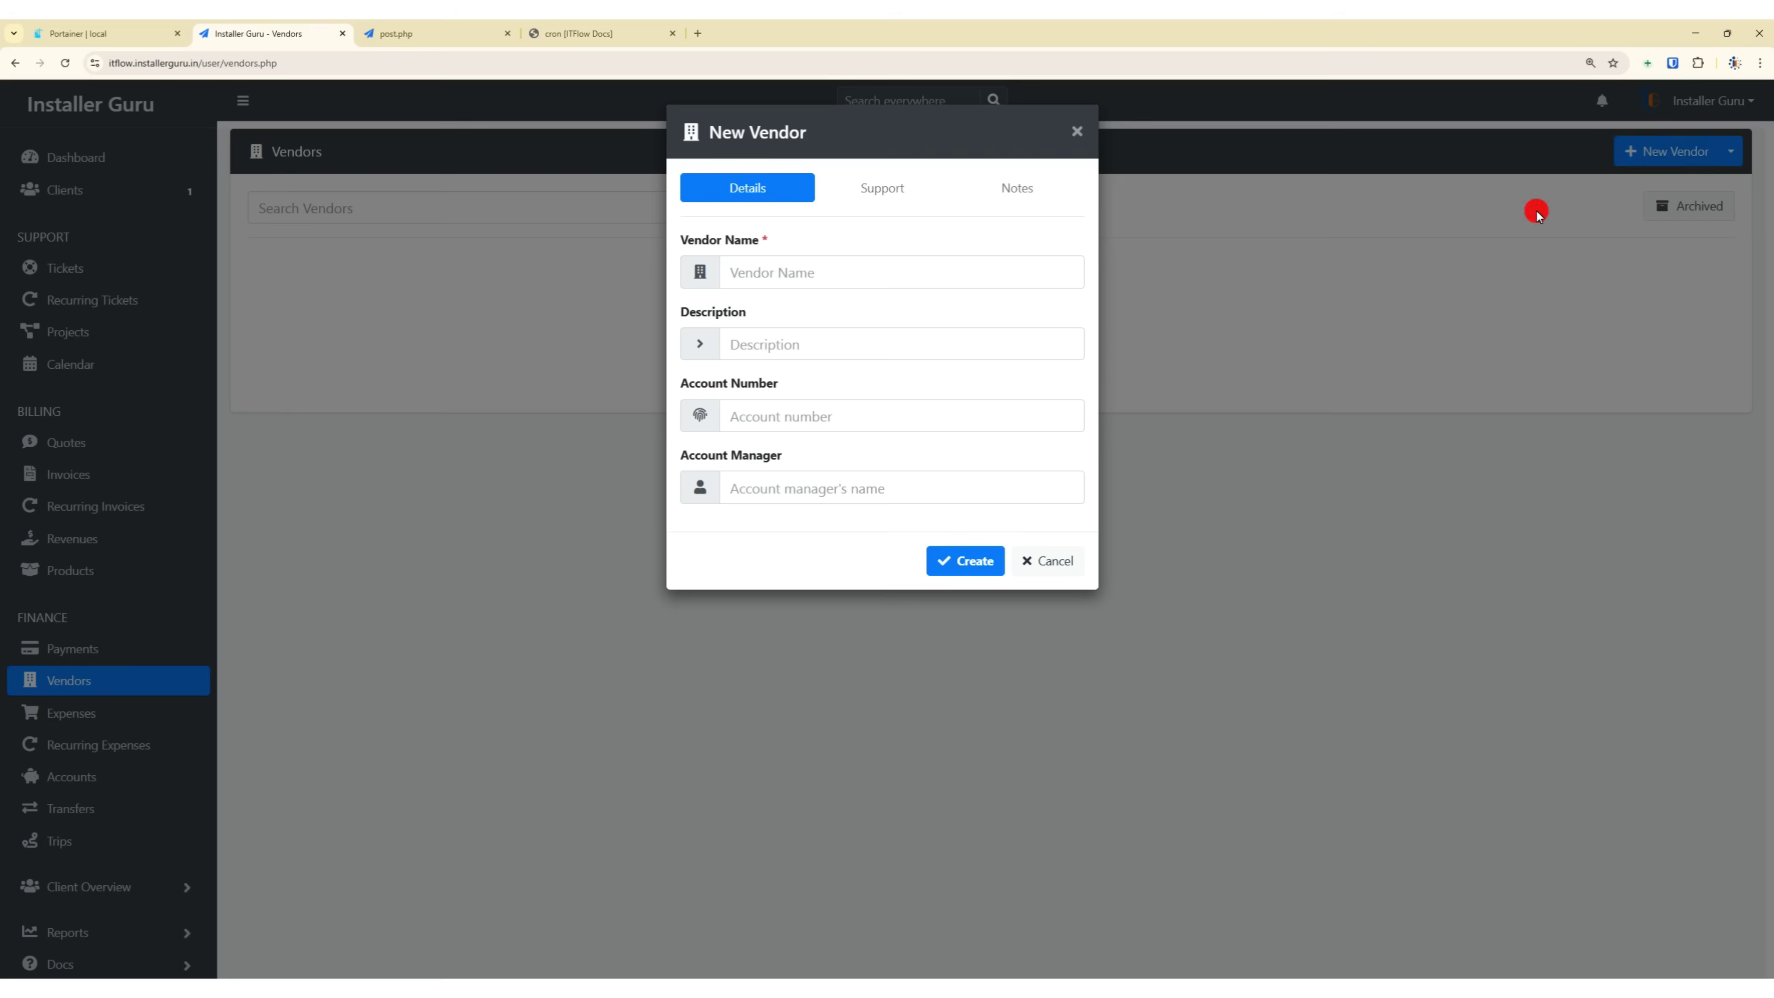
left_click(888, 188)
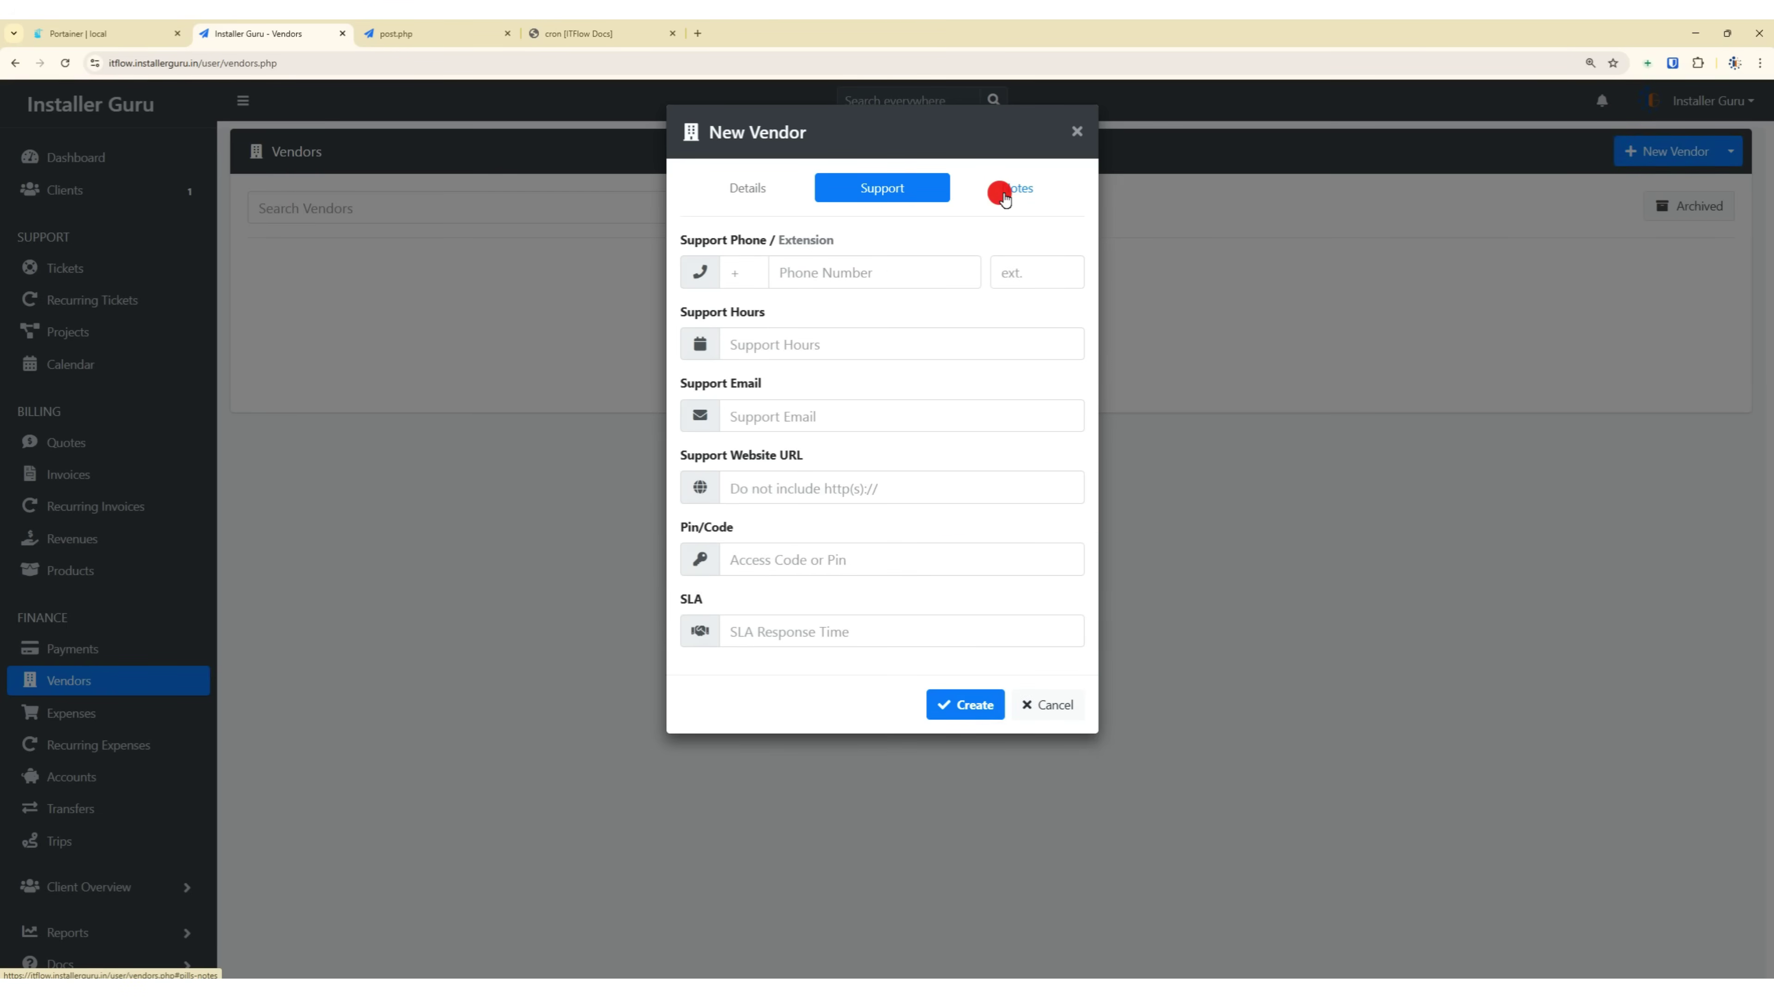
left_click(1010, 187)
left_click(1047, 550)
left_click(88, 714)
left_click(1632, 155)
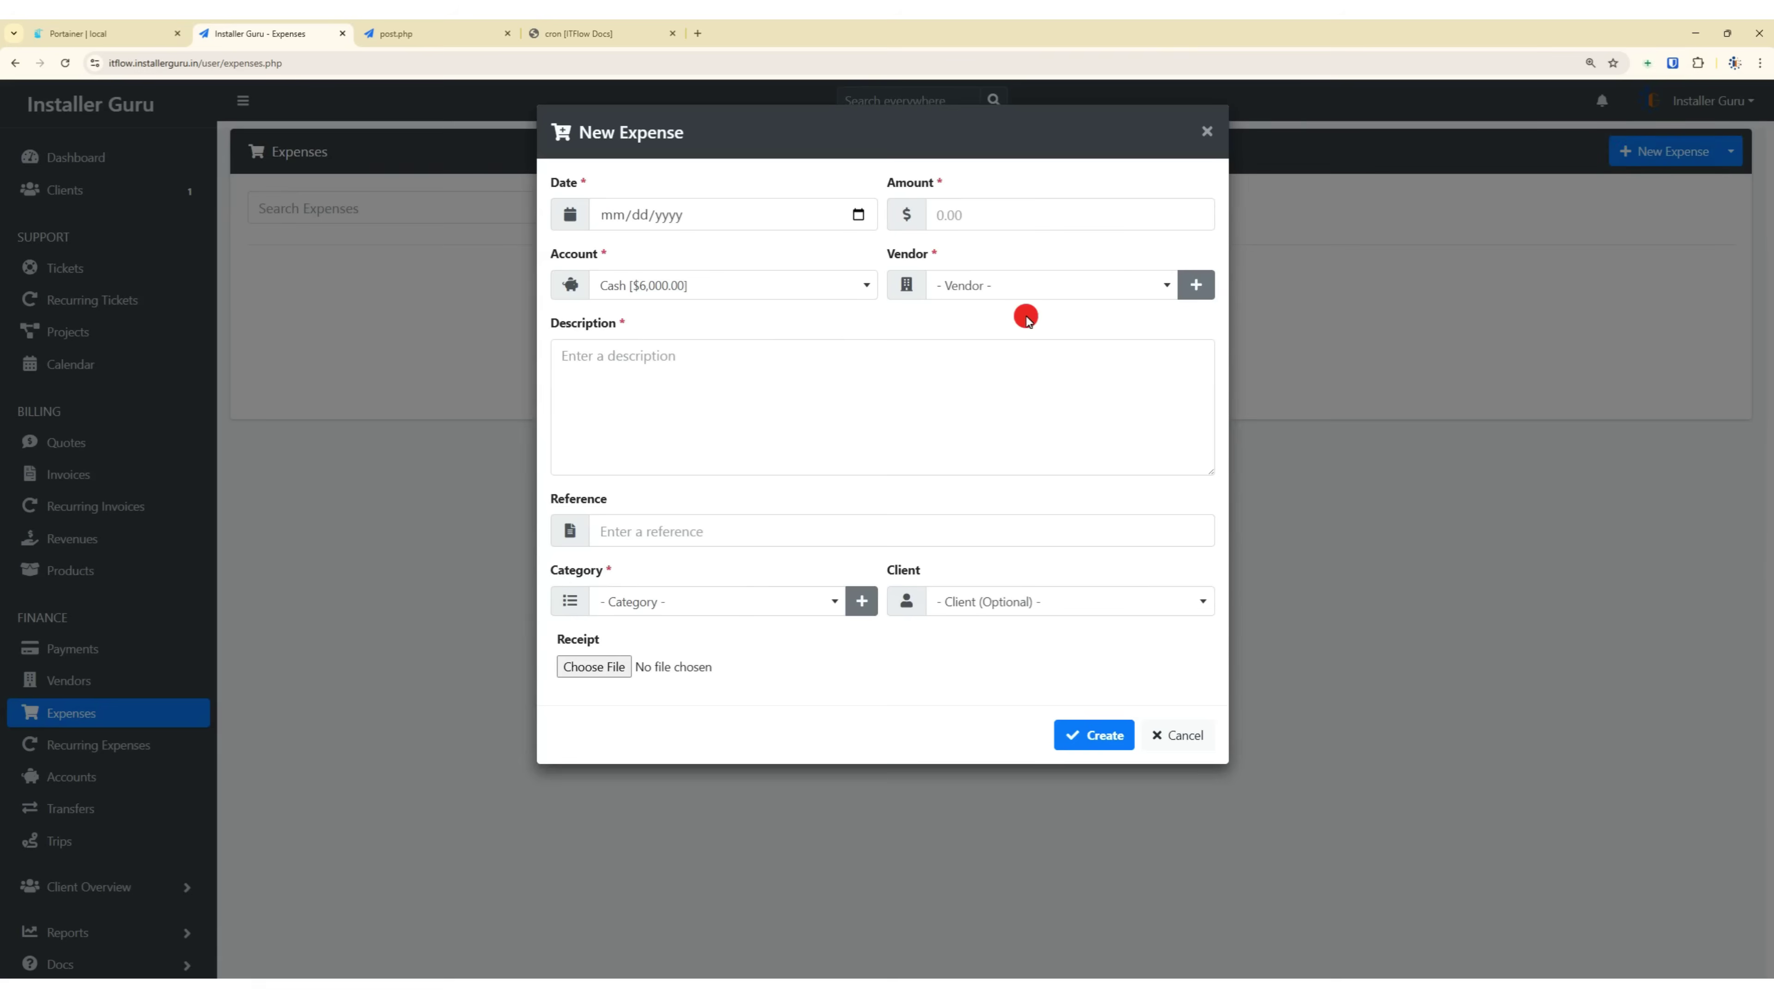
left_click(1179, 737)
Browse Recurring Expenses, Accounts, Transfers and Trips, ending on the client Contacts list
left_click(118, 742)
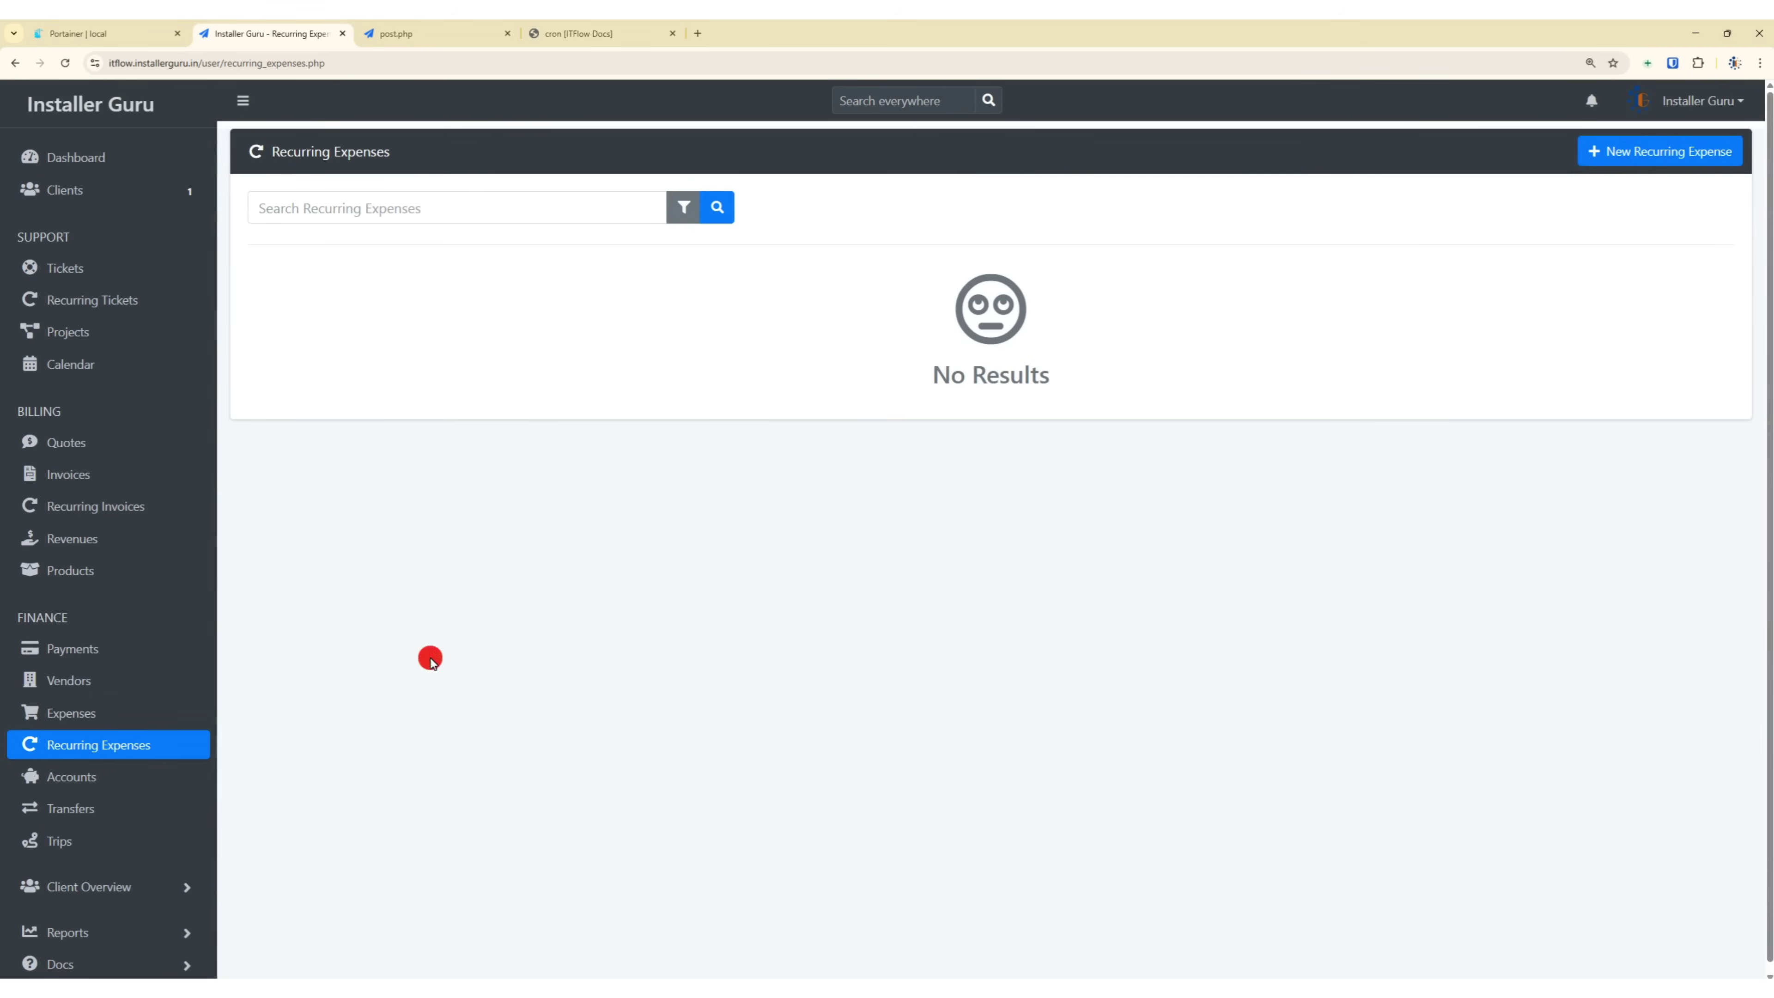
left_click(71, 777)
left_click(133, 810)
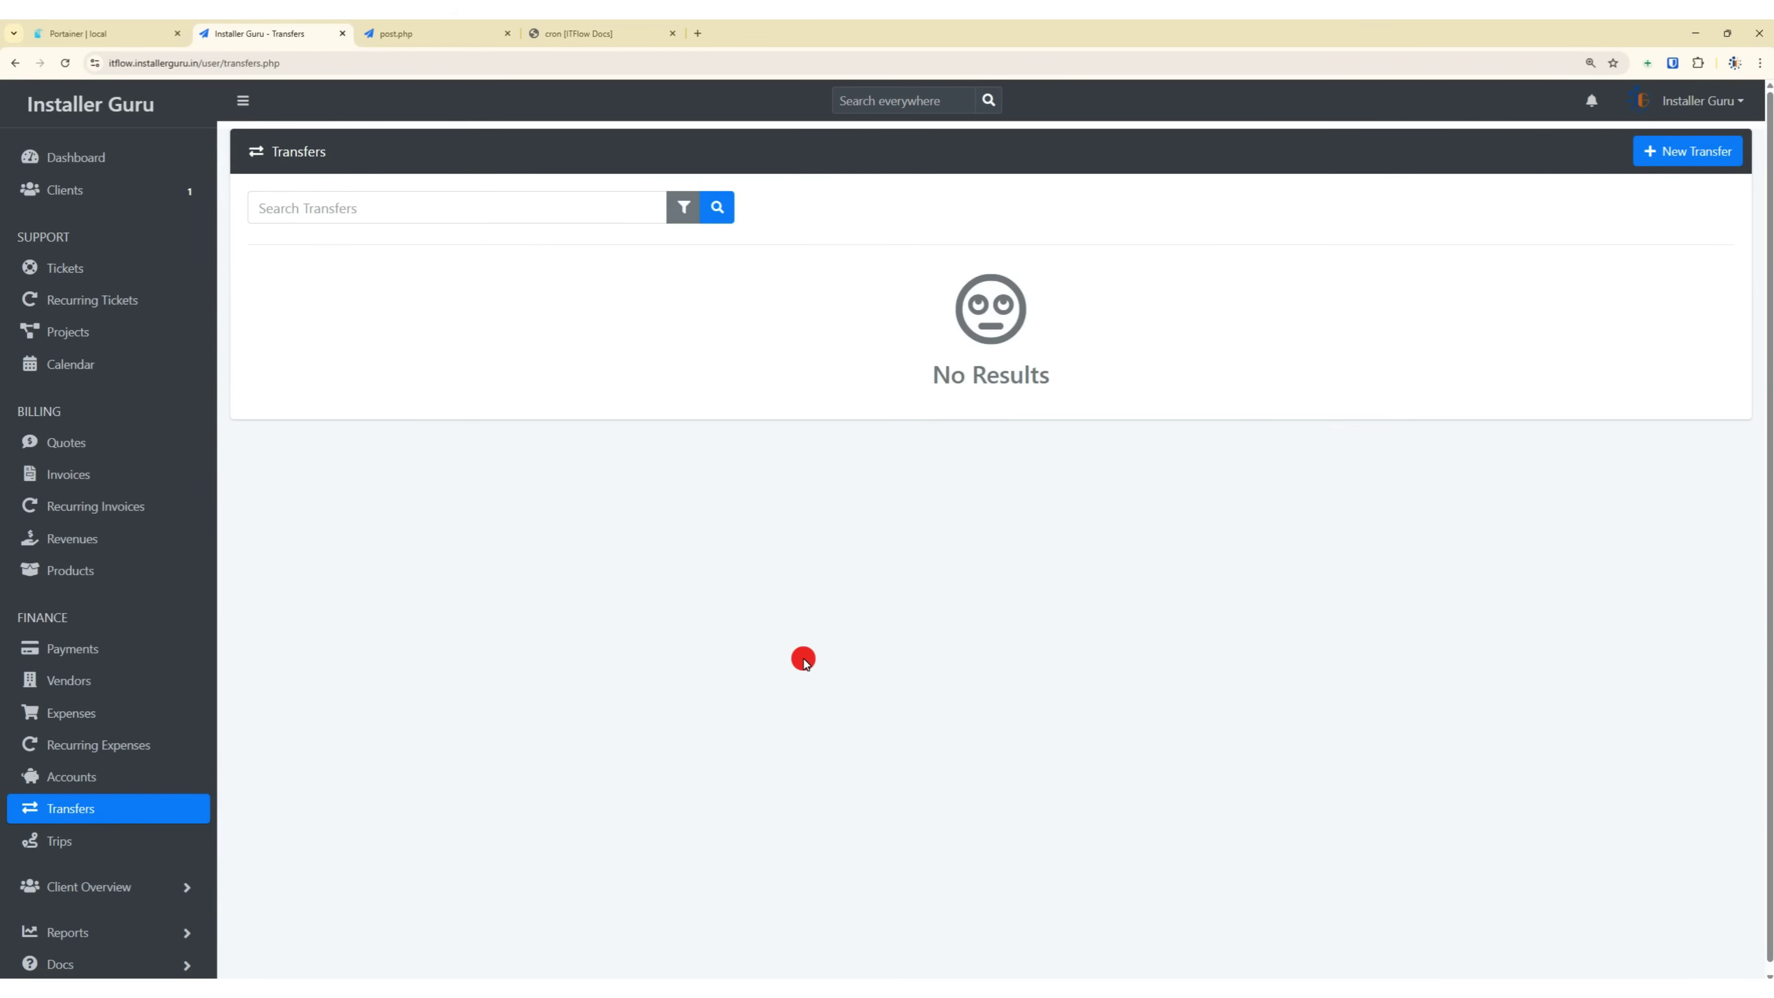
left_click(140, 841)
left_click(119, 877)
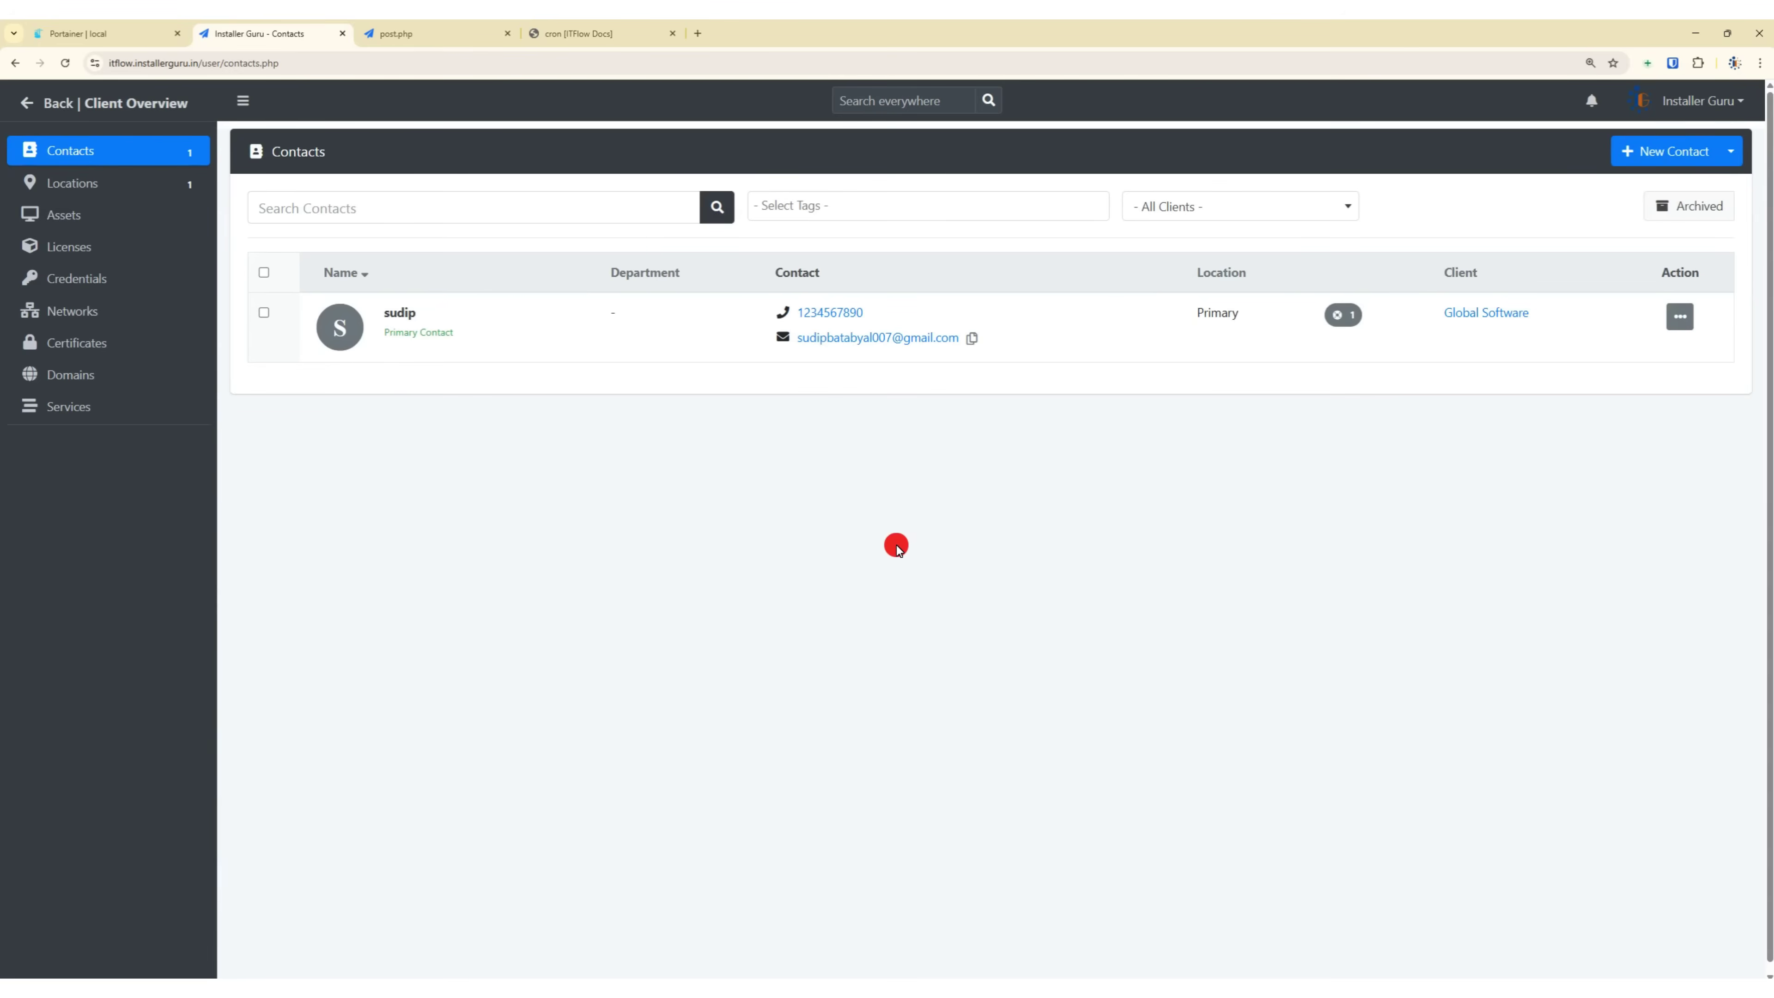
Start a new asset for Global Software with type Laptop
left_click(67, 215)
left_click(1722, 162)
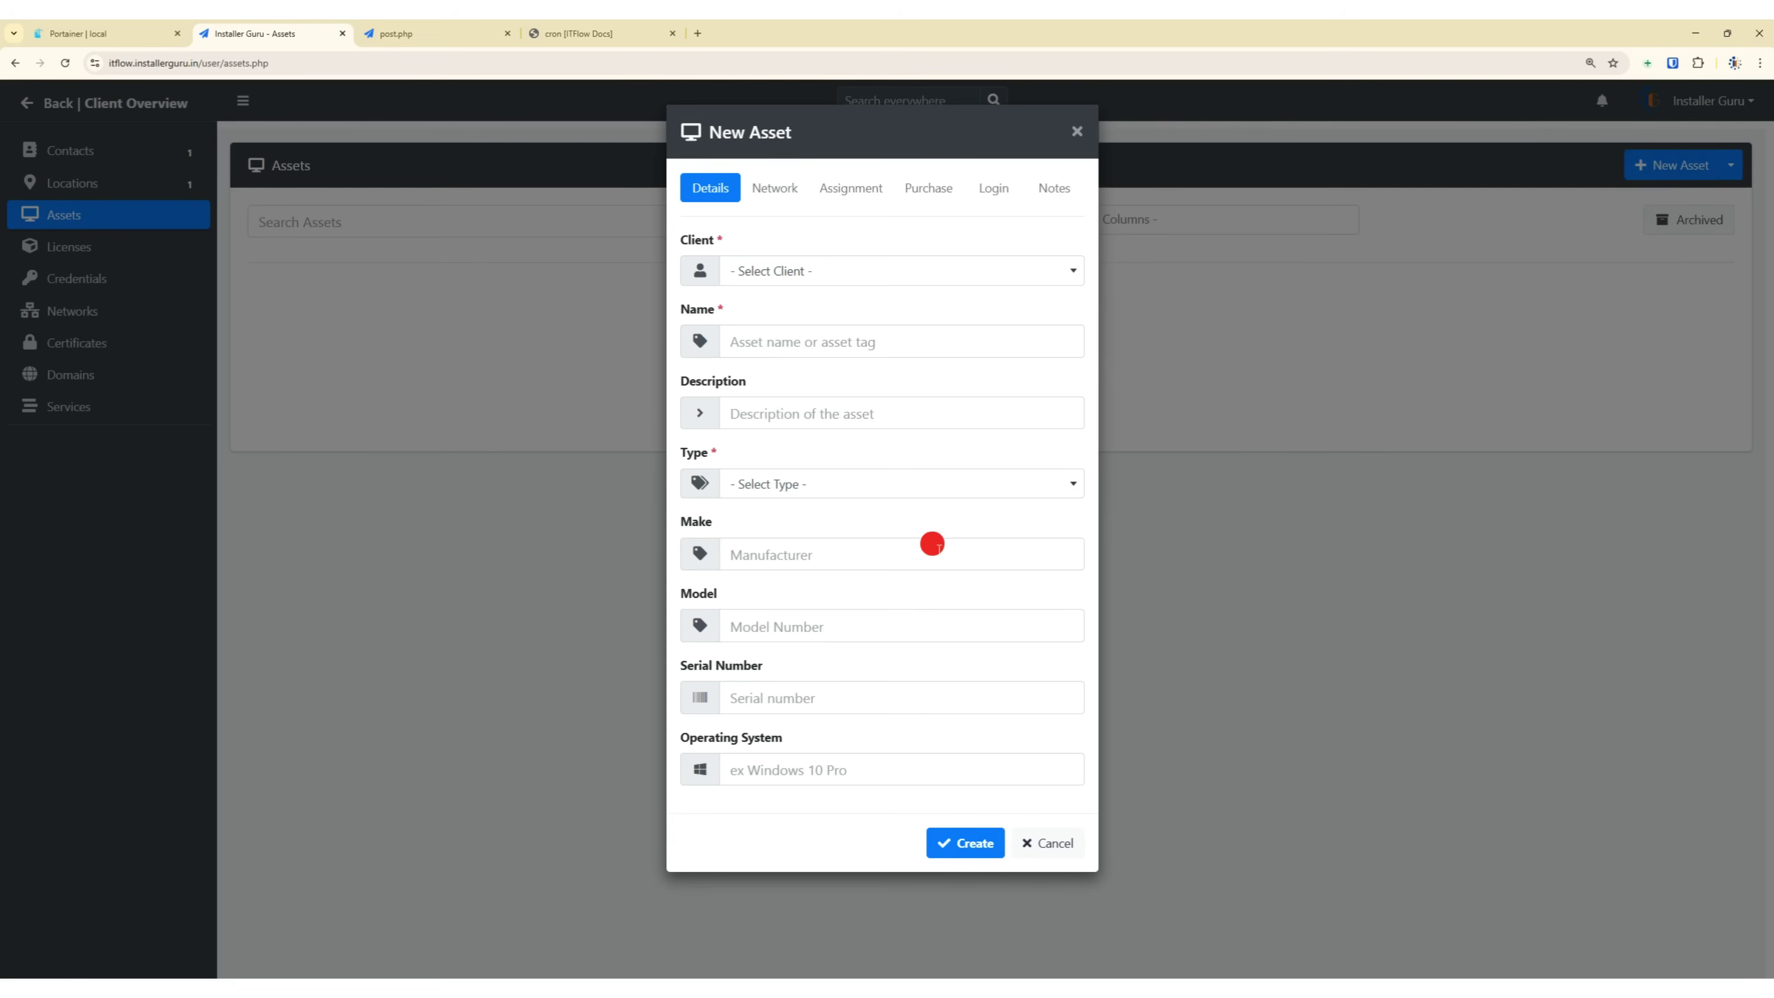
left_click(832, 273)
left_click(811, 343)
left_click(799, 483)
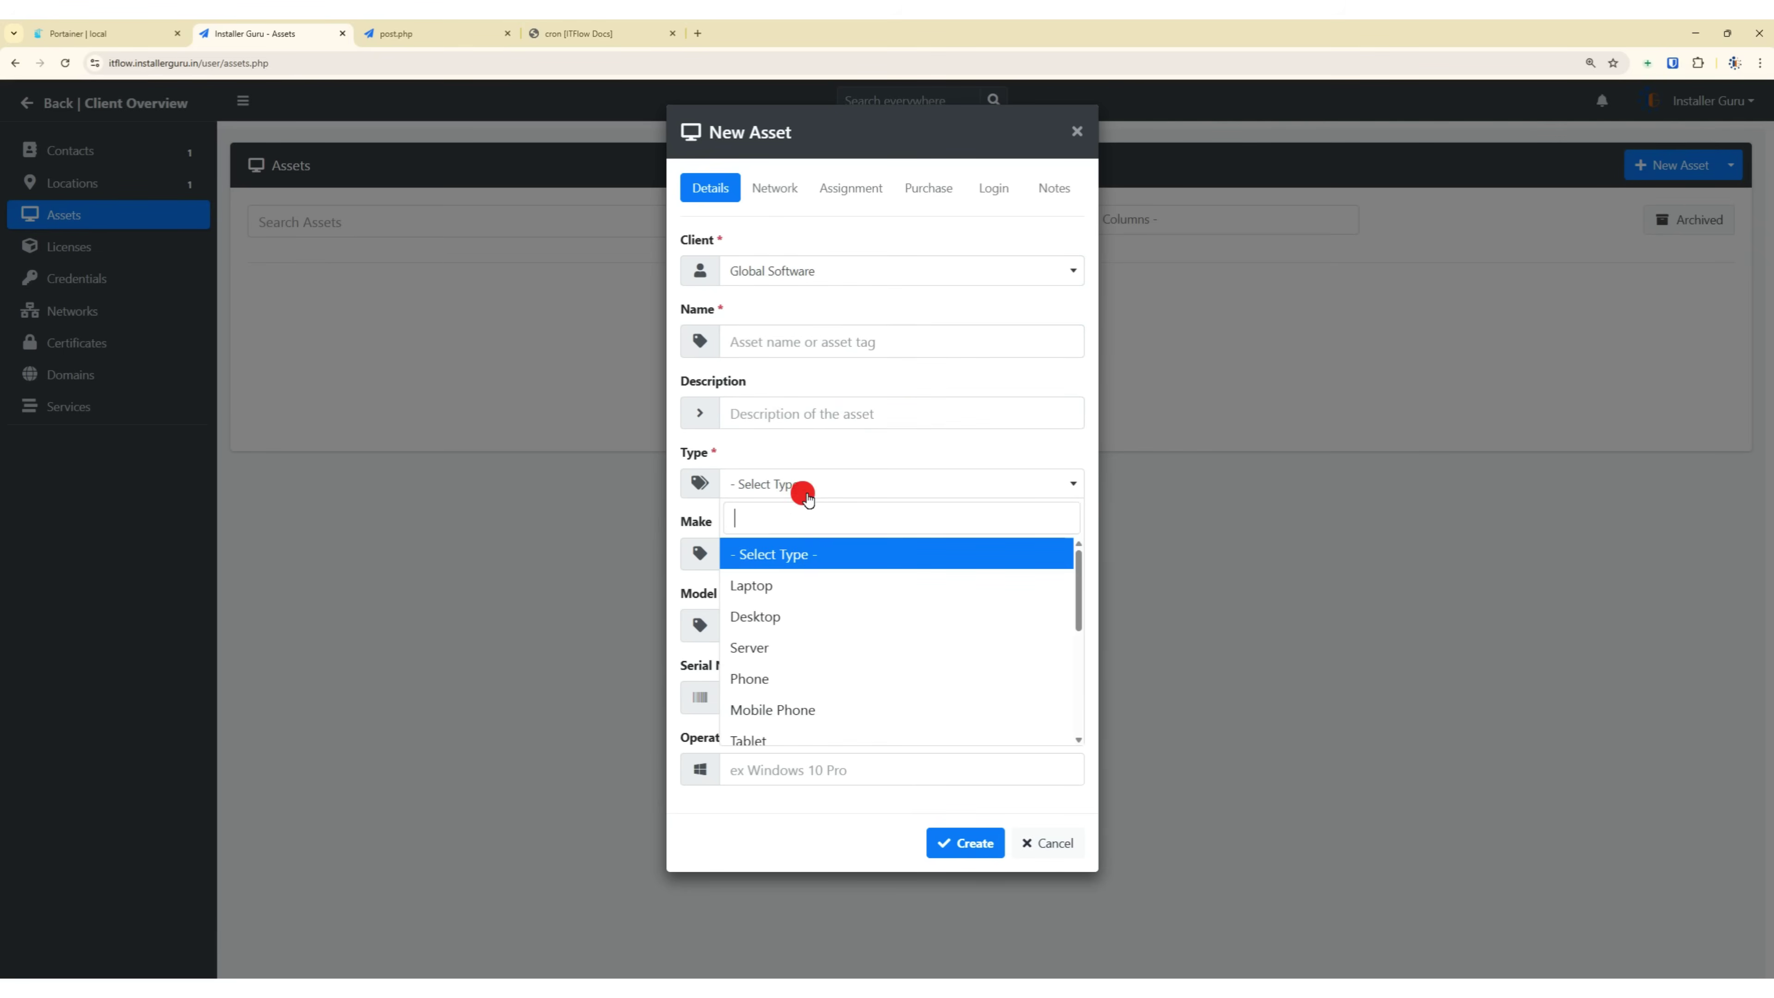
left_click(802, 584)
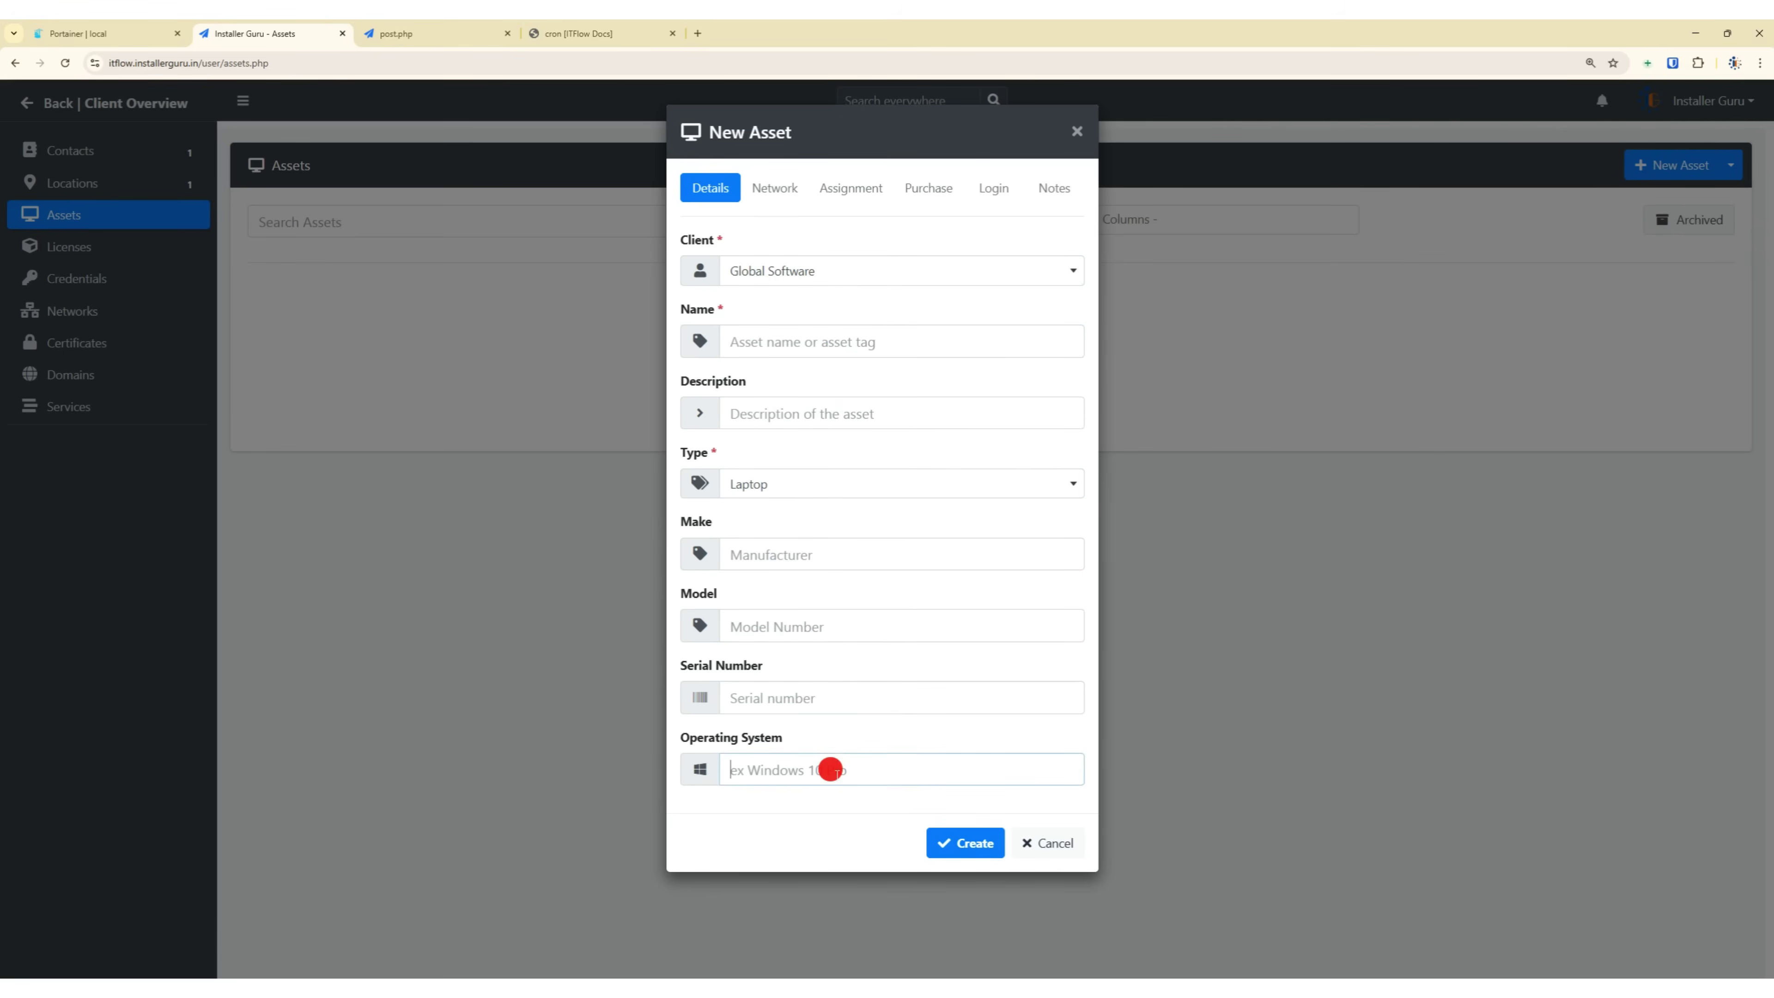
Review the asset's network, assignment, purchase, login and notes details, leaving status unchanged
left_click(774, 187)
left_click(862, 188)
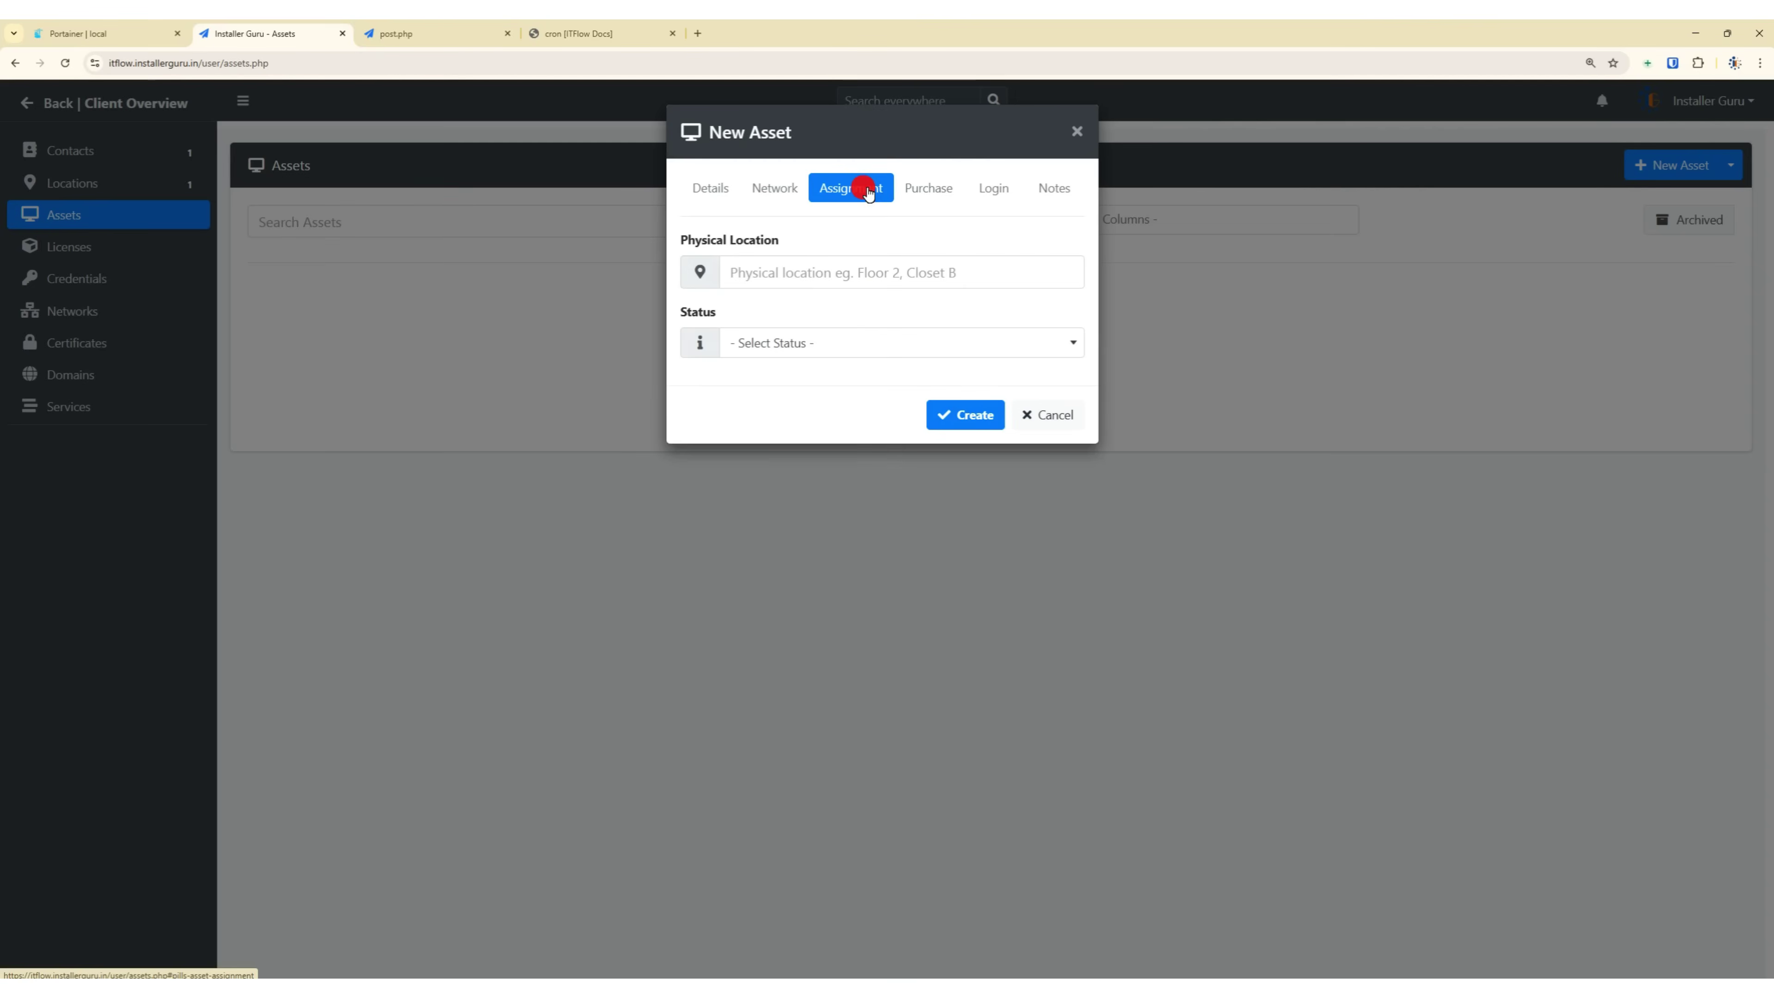
left_click(856, 345)
left_click(855, 345)
left_click(937, 187)
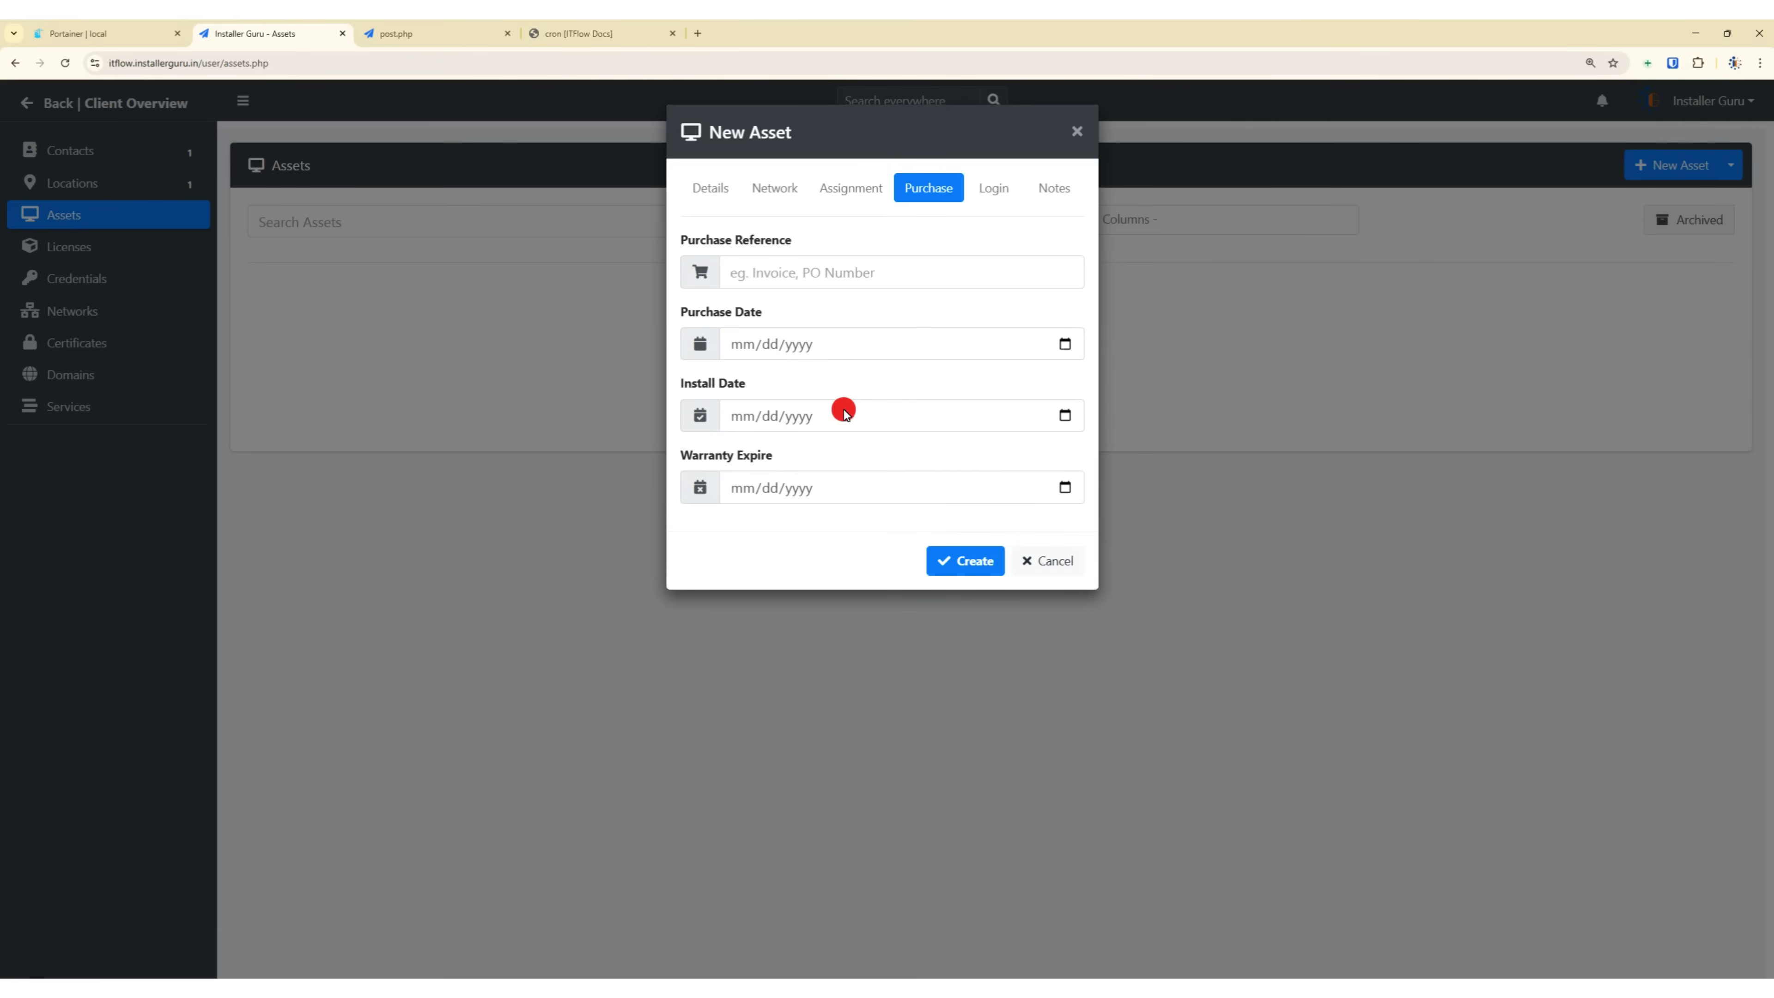
left_click(1006, 196)
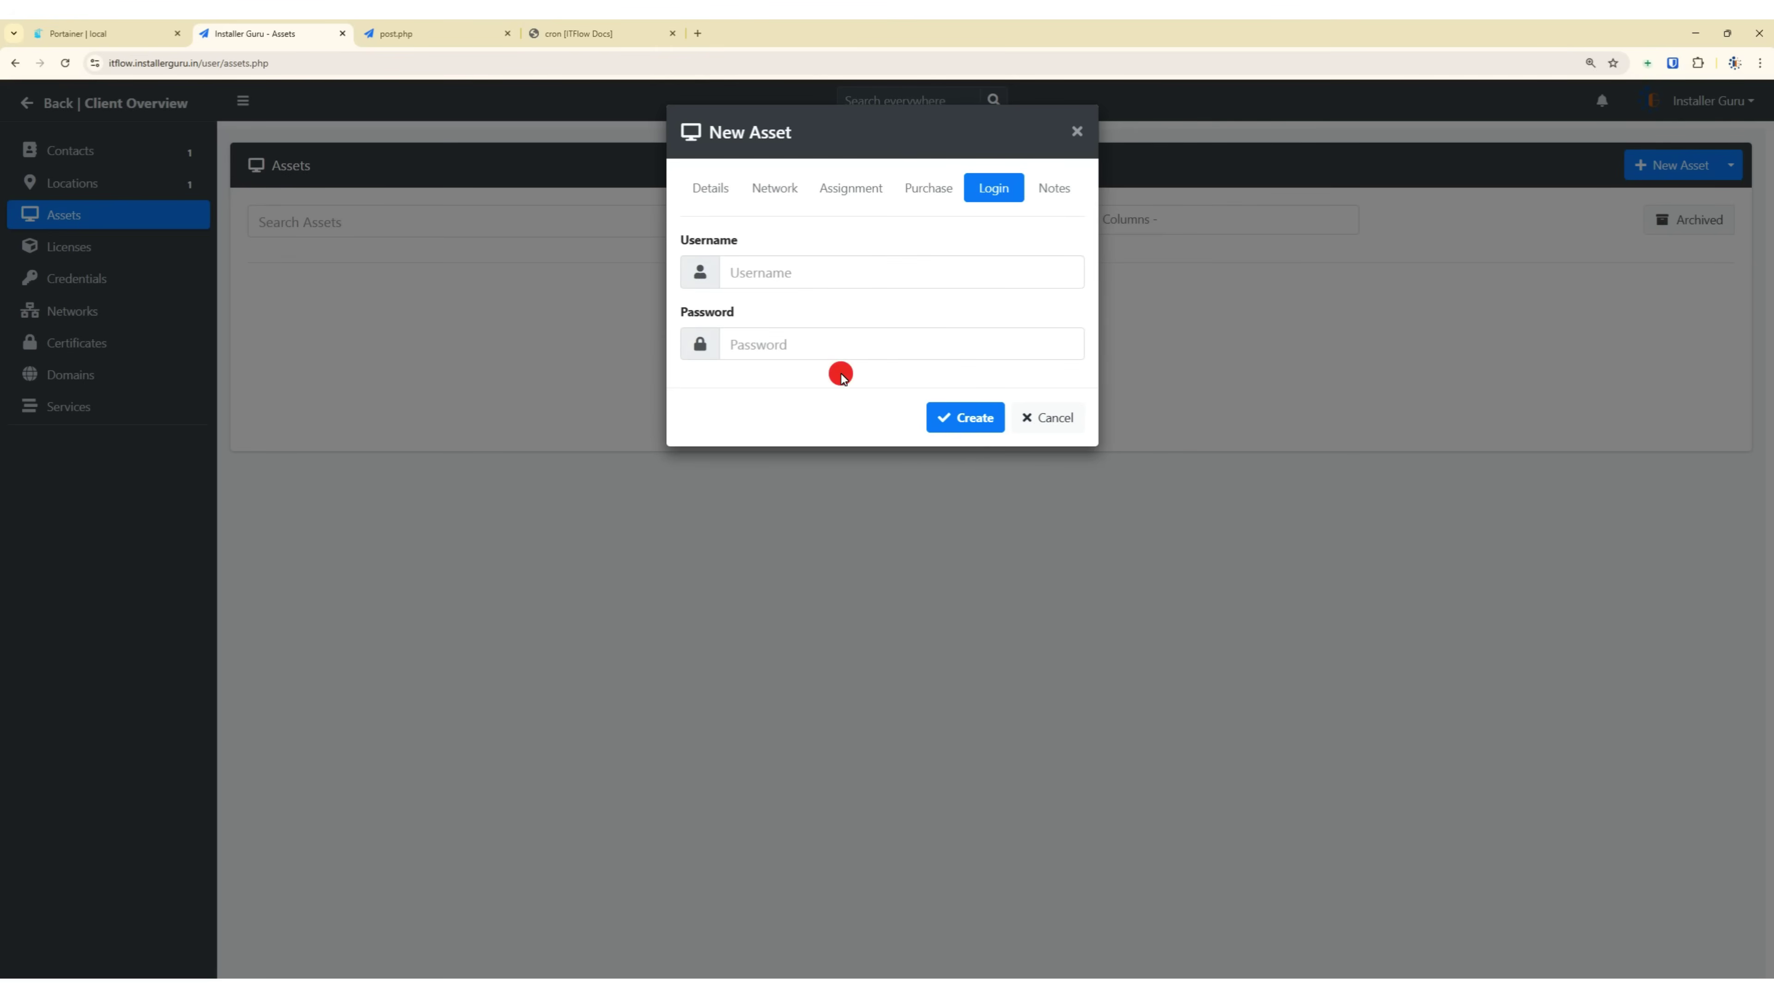
left_click(1058, 187)
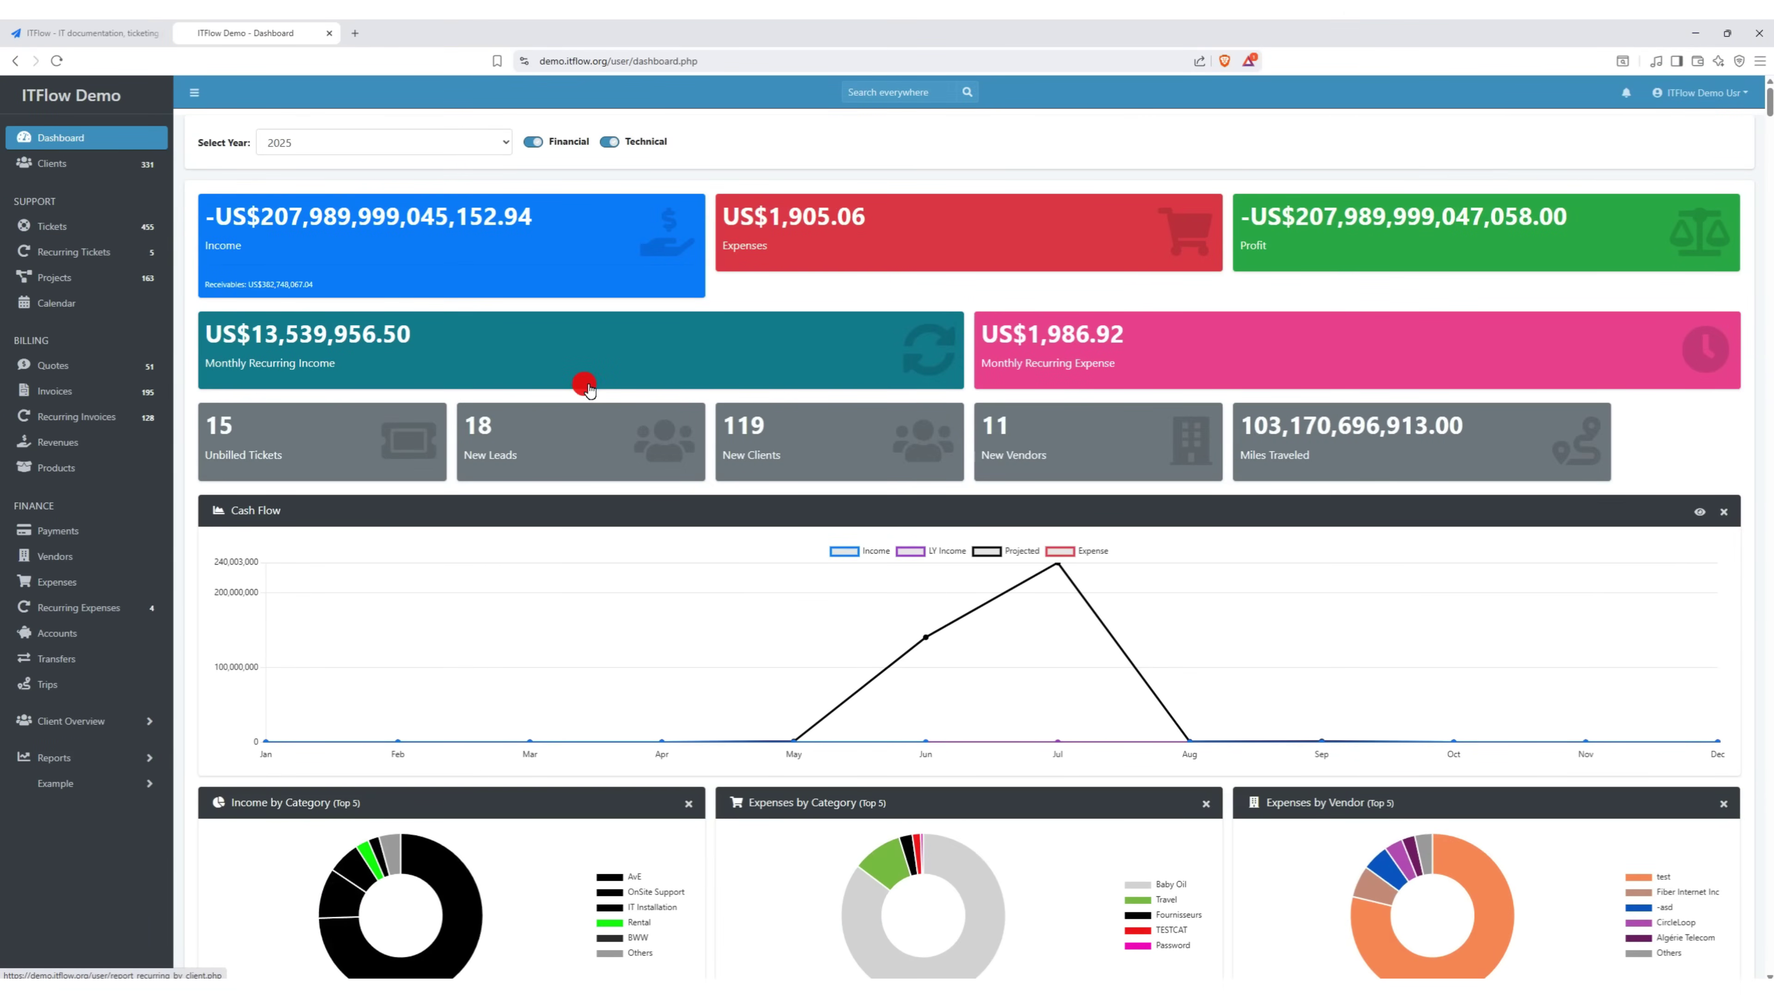
Hide the demo dashboard's Technical section, look over the page, and return to the tickets list
scroll(586, 387, "down", 10)
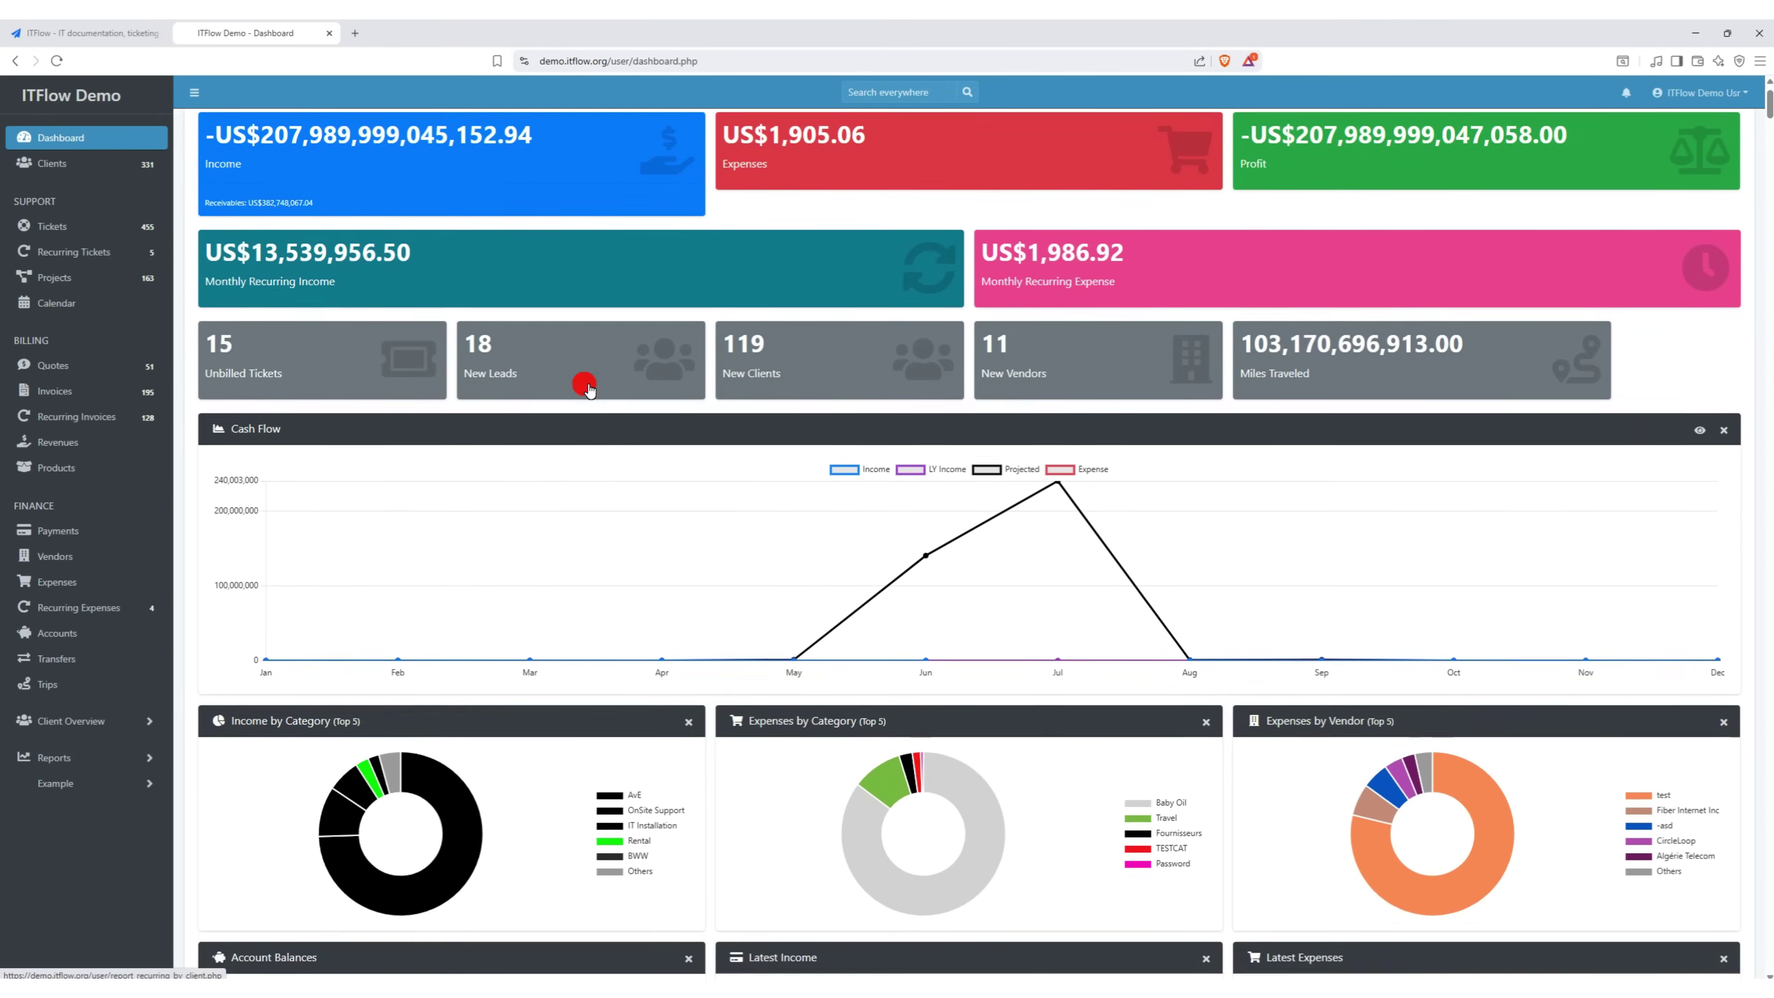
scroll(585, 387, "up", 10)
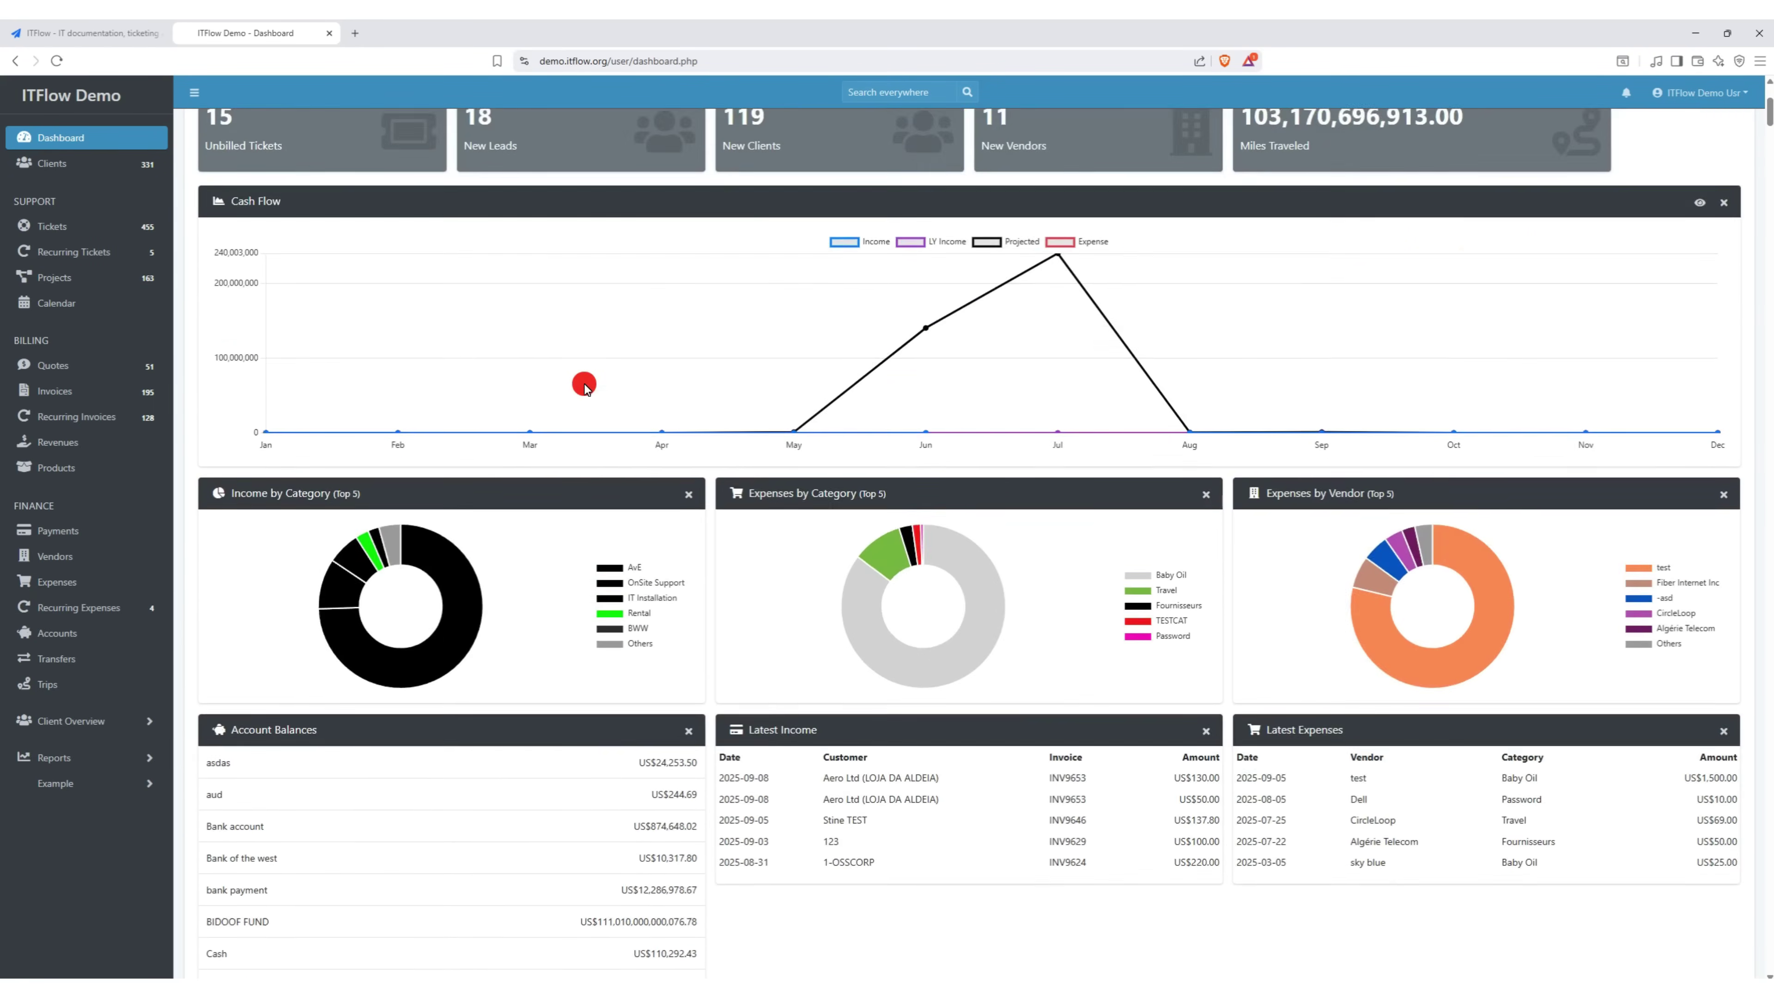
left_click(605, 143)
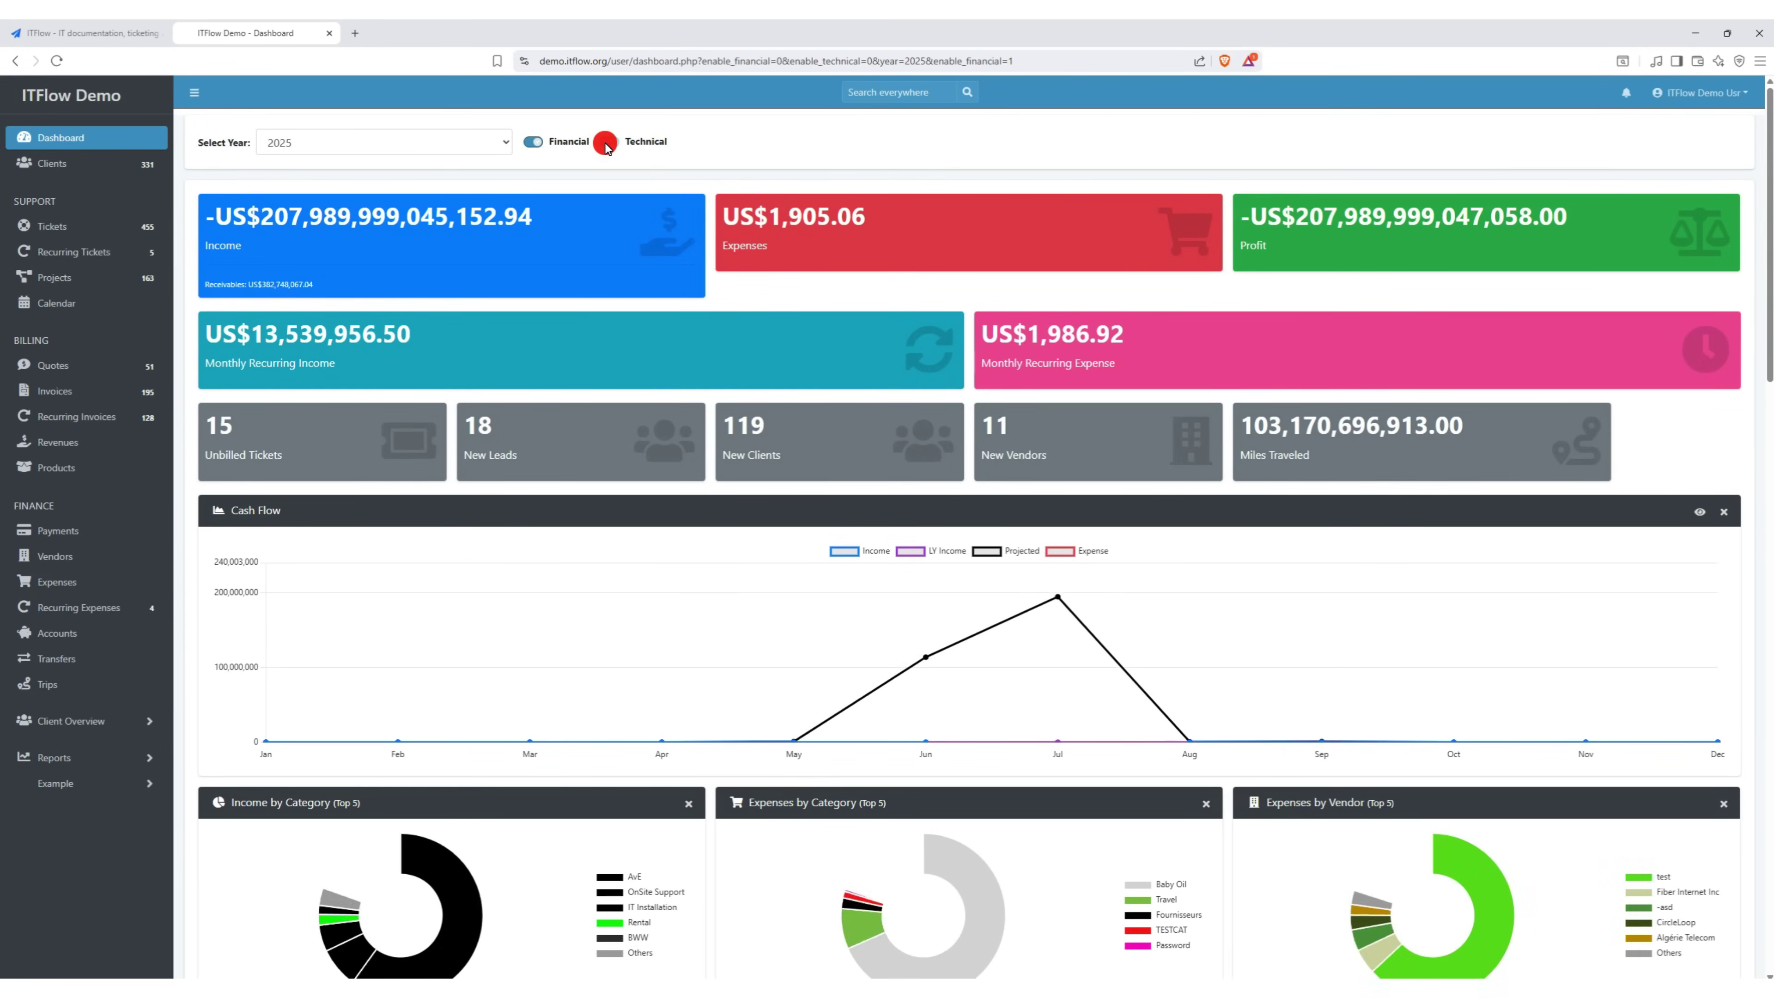
scroll(594, 480, "down", 8)
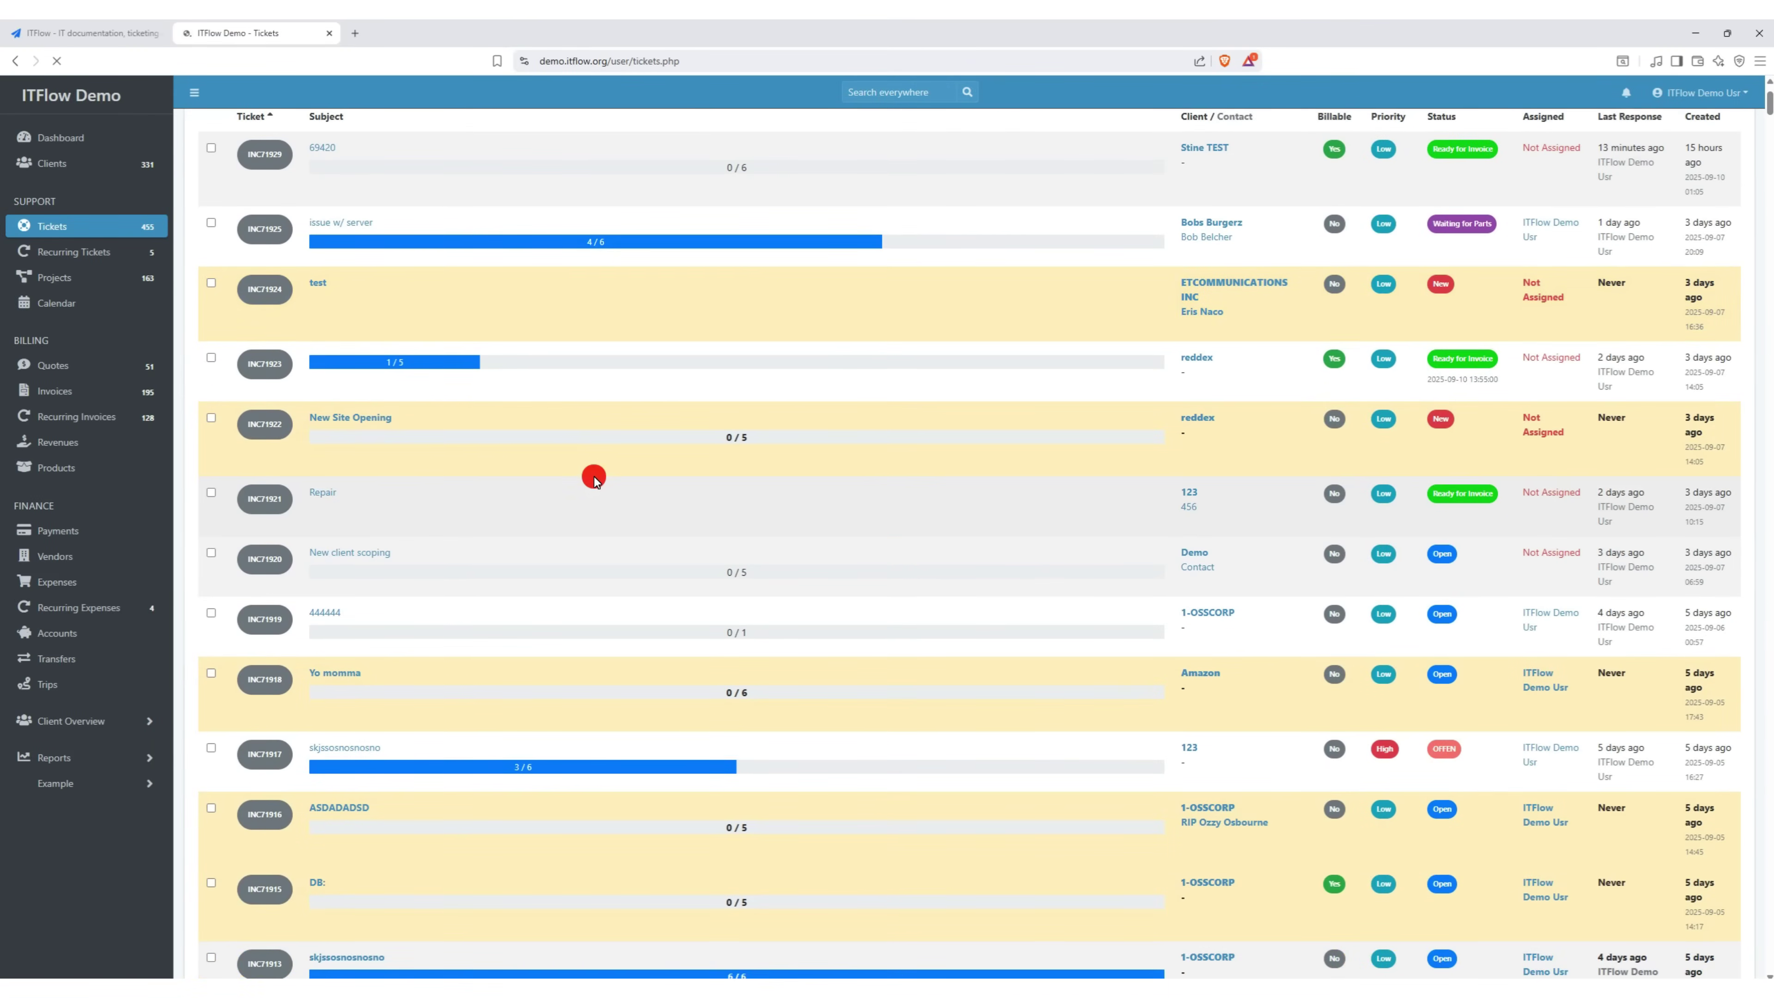
scroll(594, 480, "up", 8)
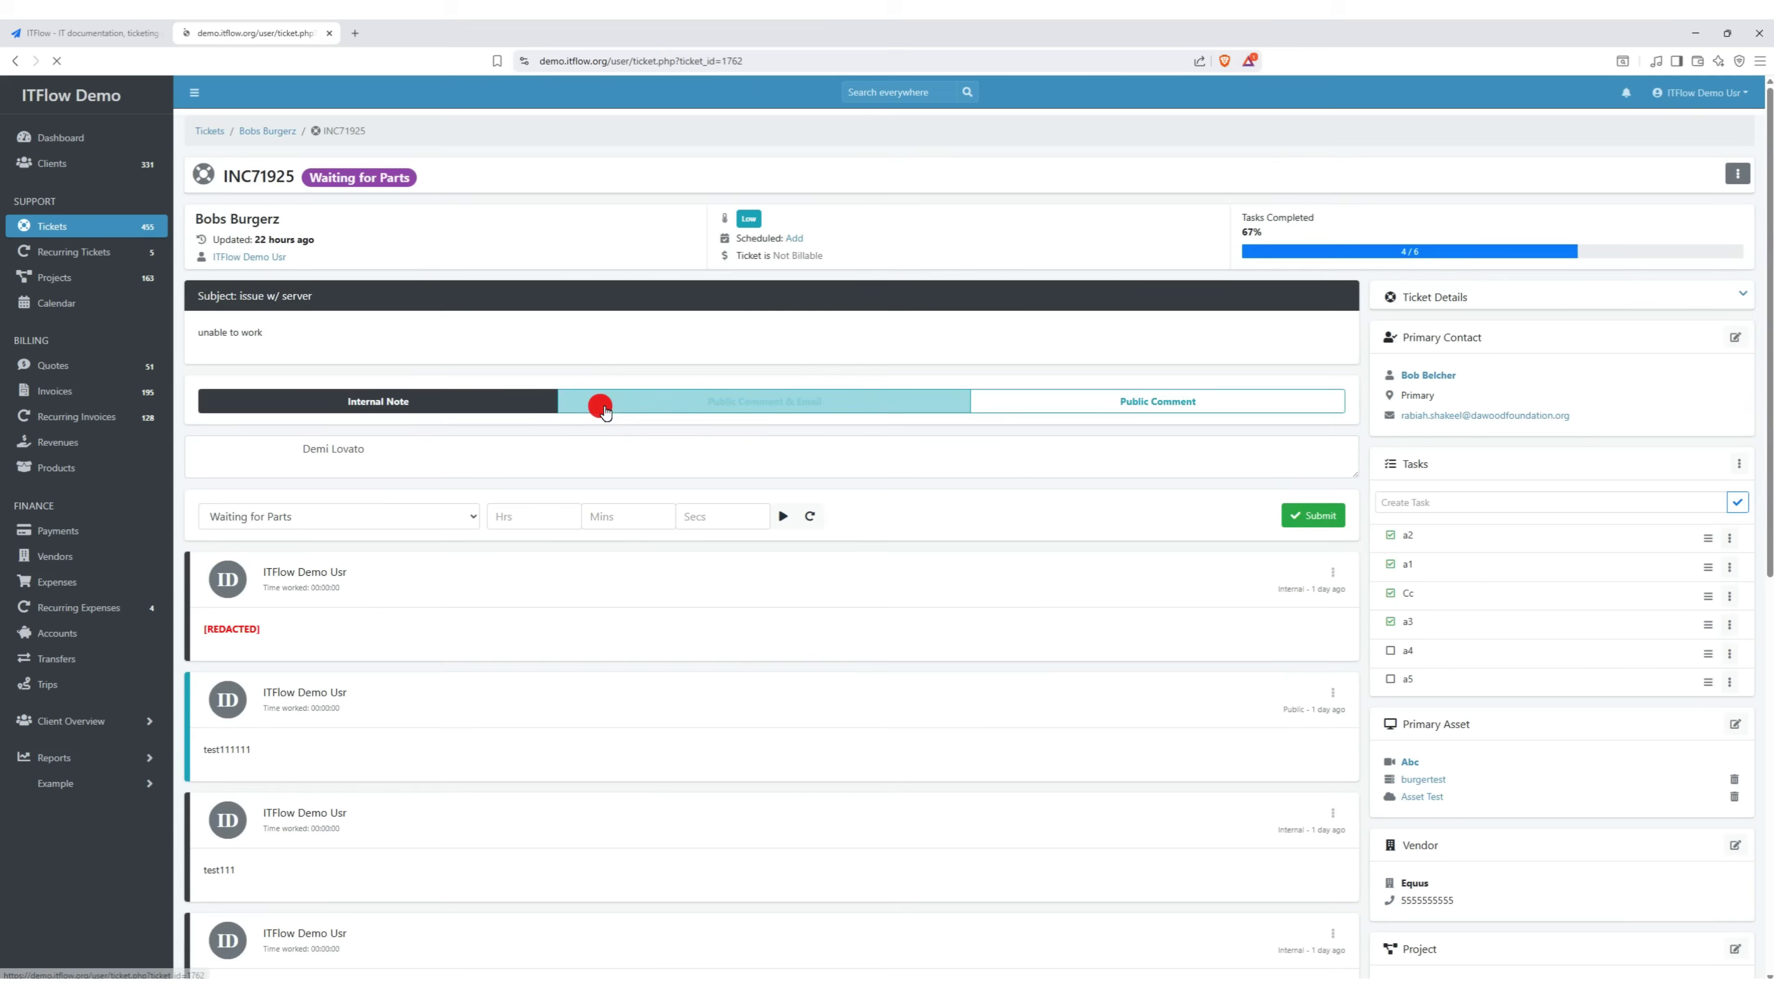
scroll(568, 416, "down", 4)
scroll(568, 416, "down", 2)
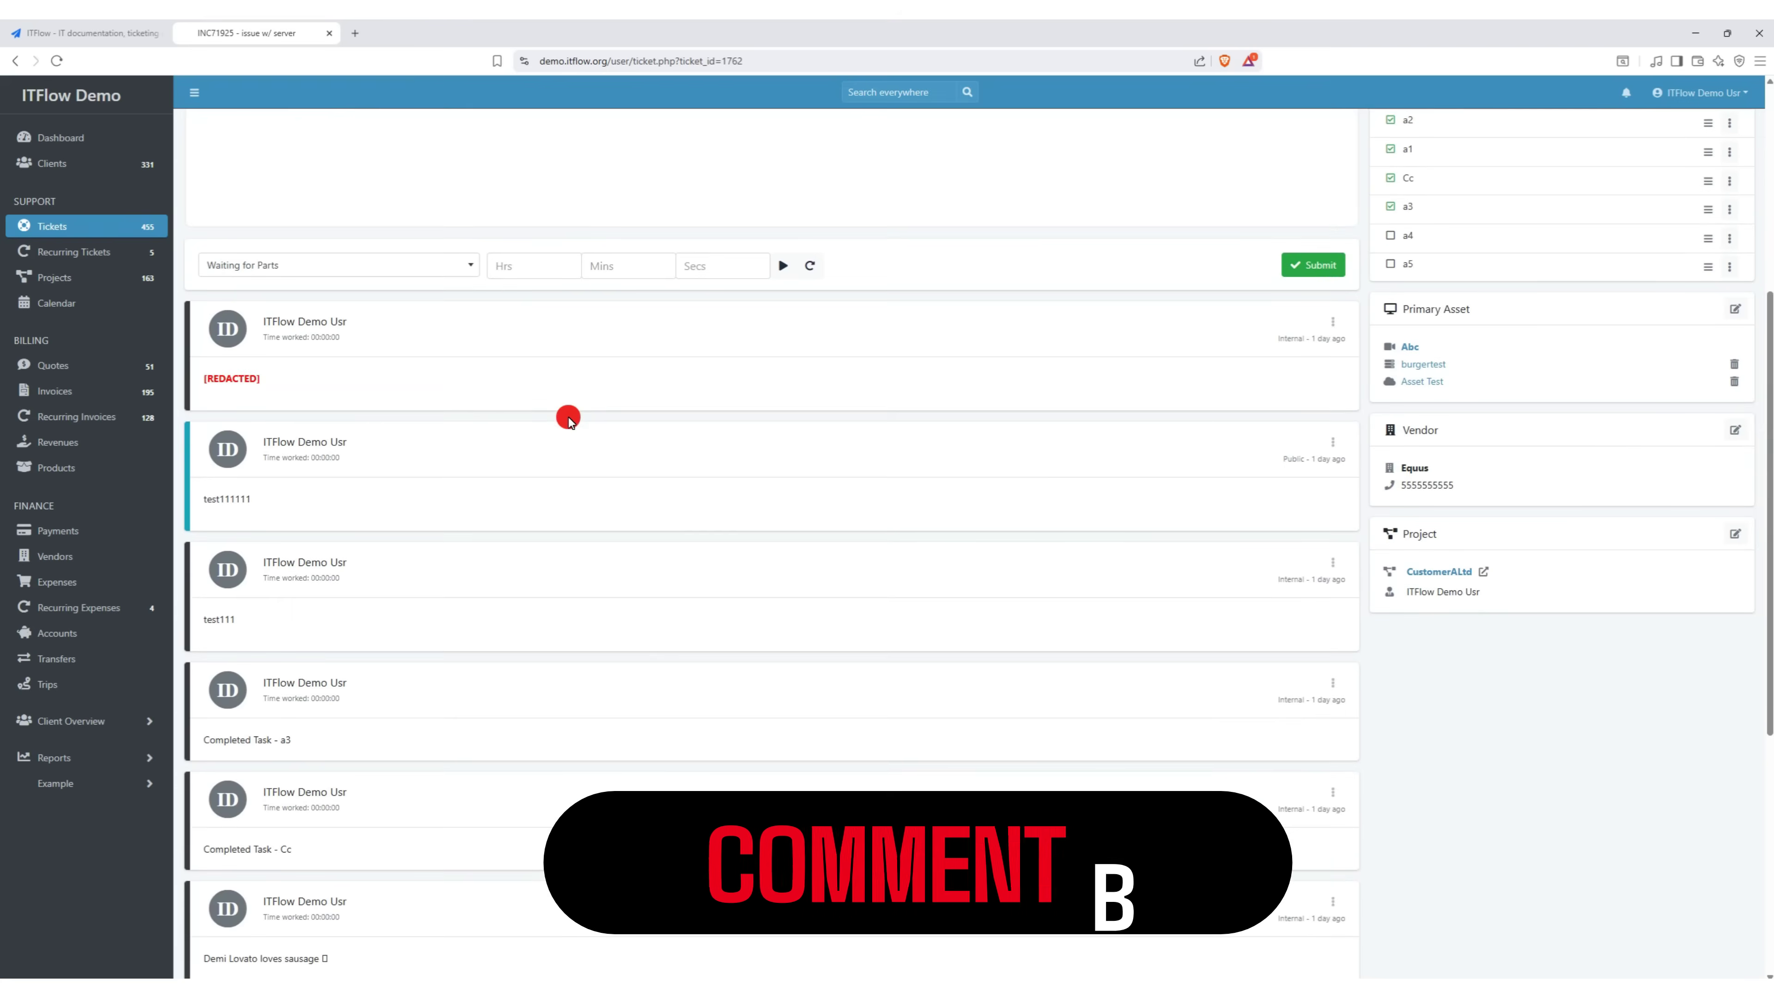
scroll(568, 415, "up", 6)
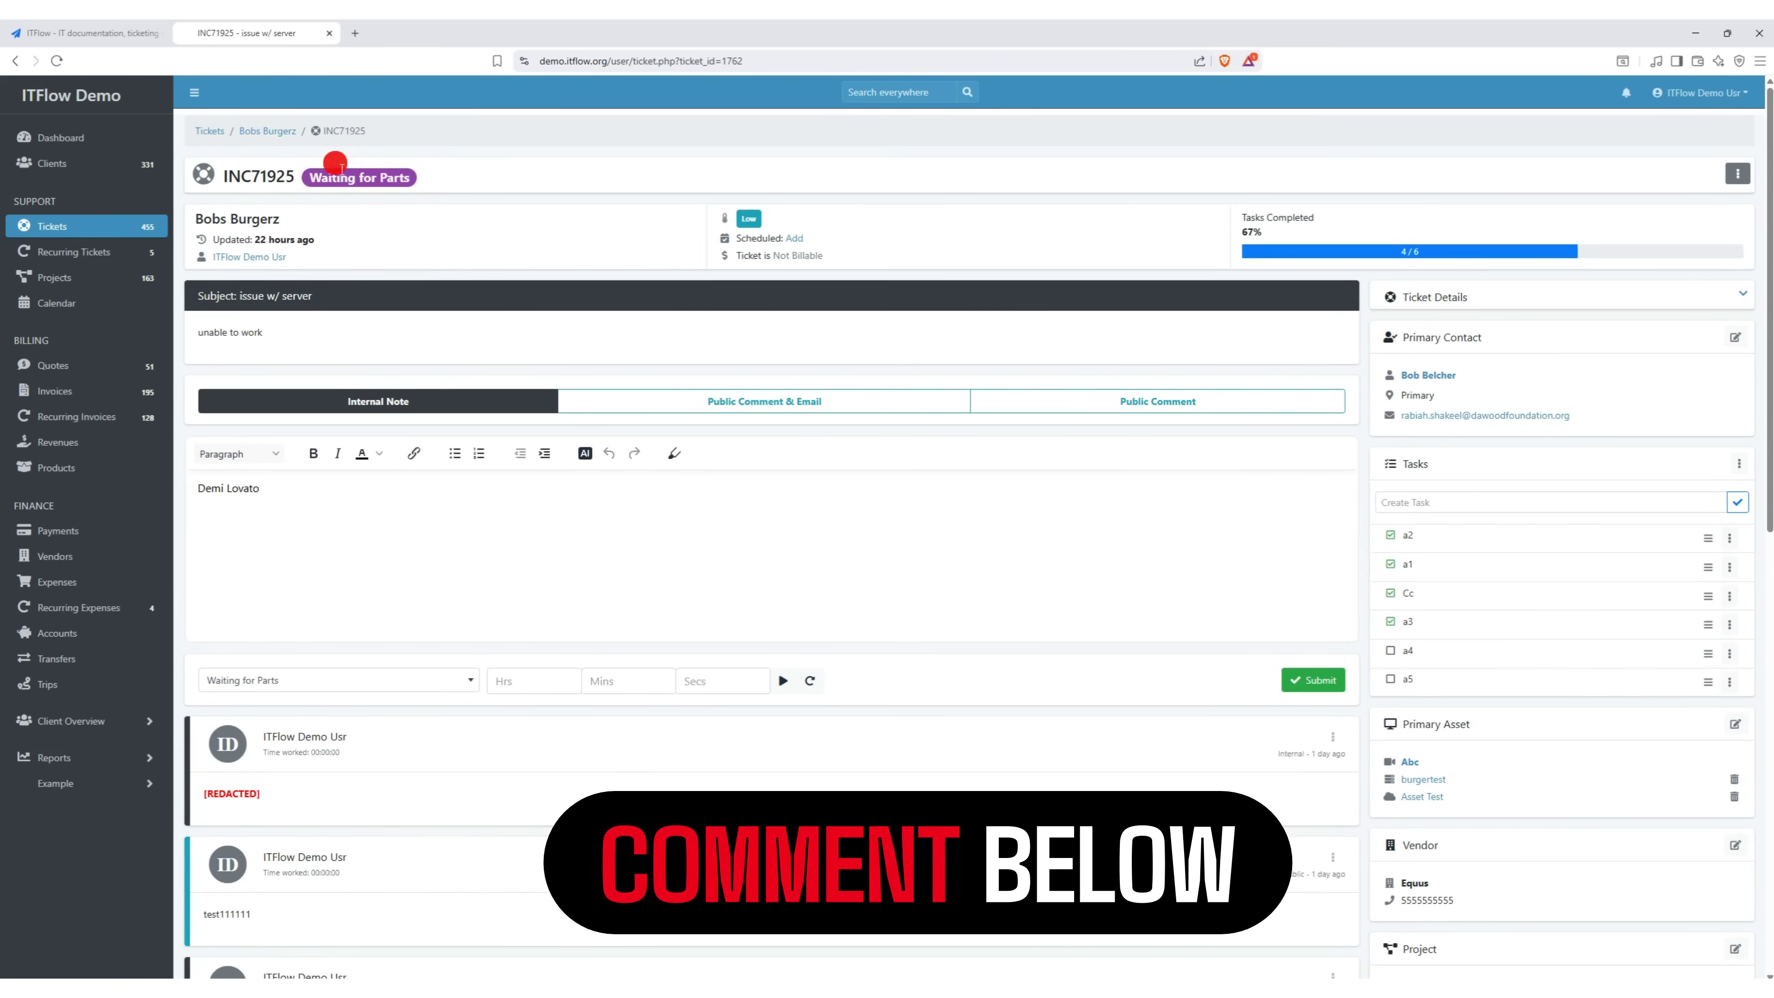
left_click(111, 227)
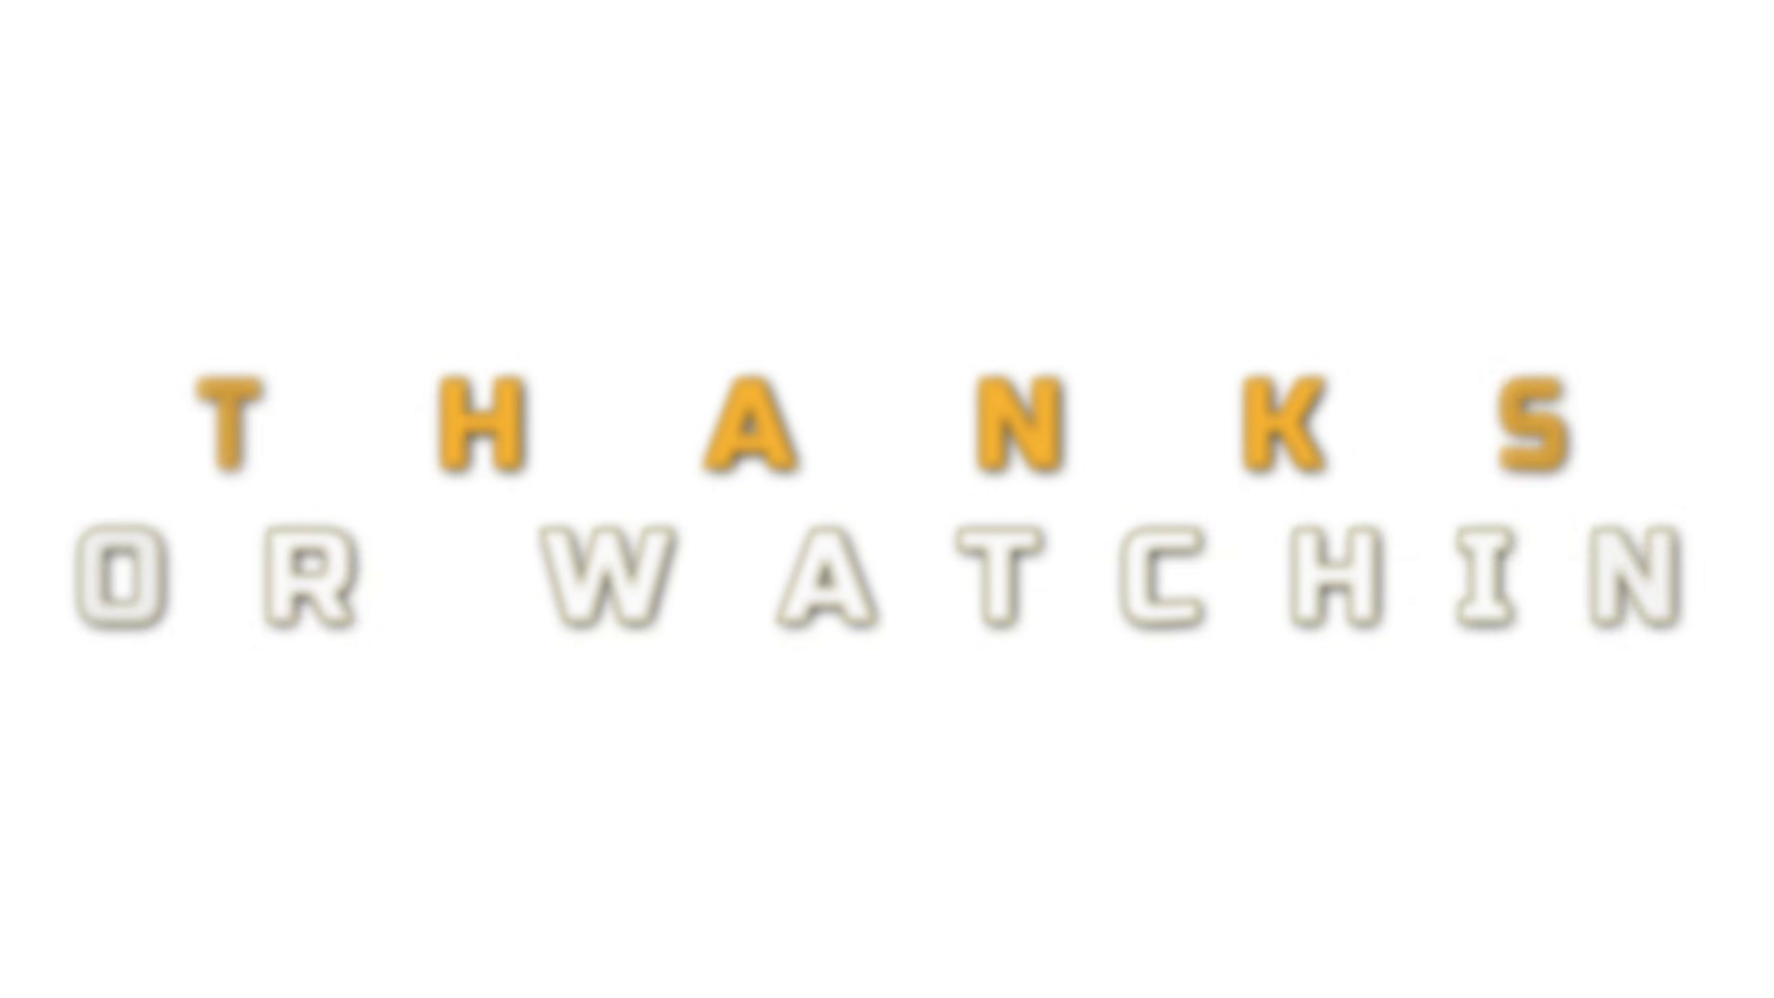